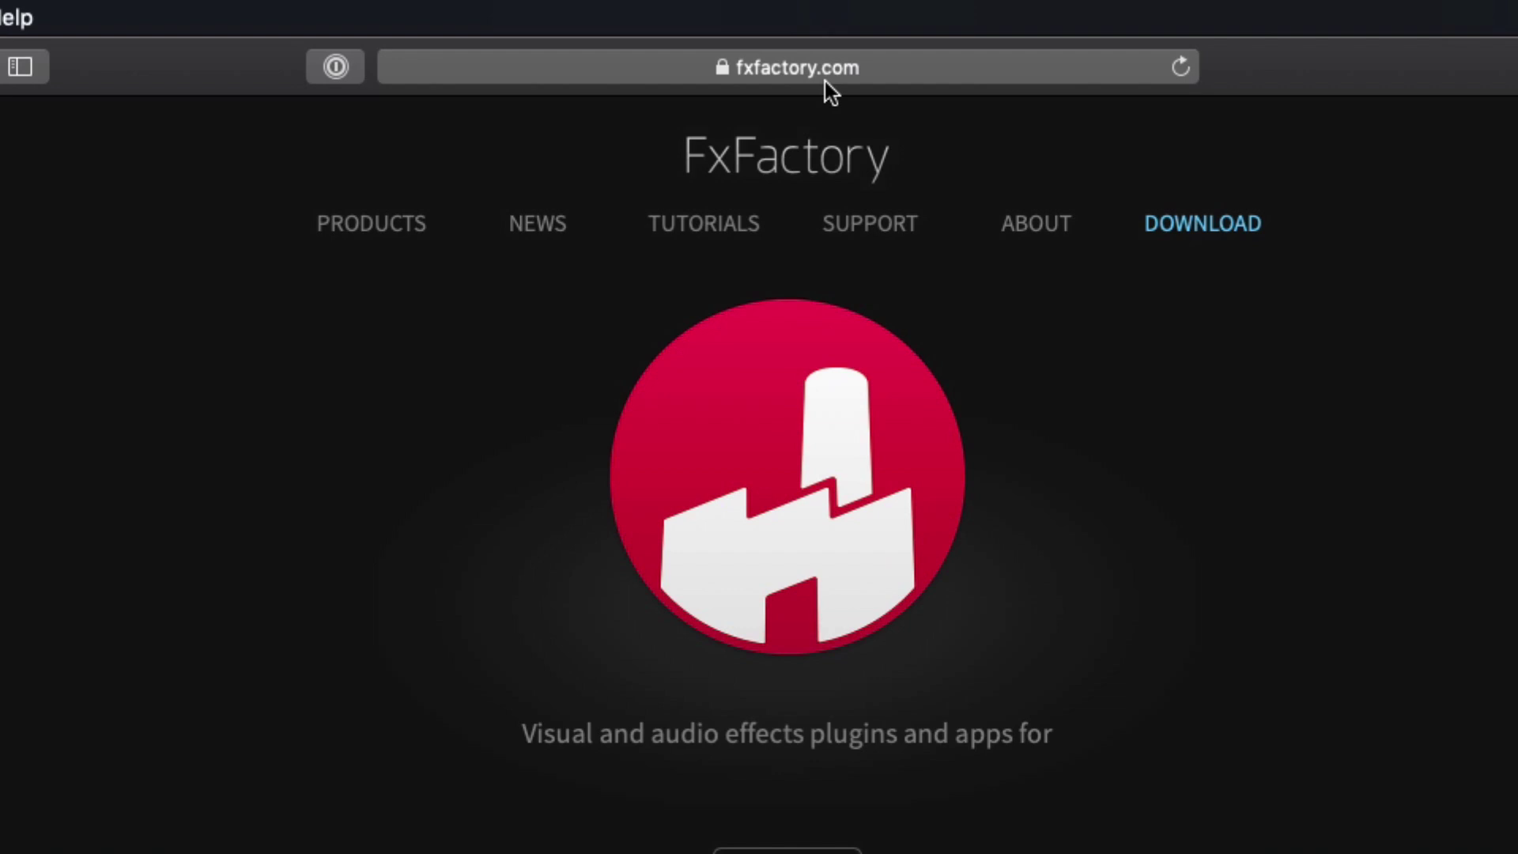
Go to the FxFactory DOWNLOAD page, where Whips is listed as purchased.
left_click(1218, 241)
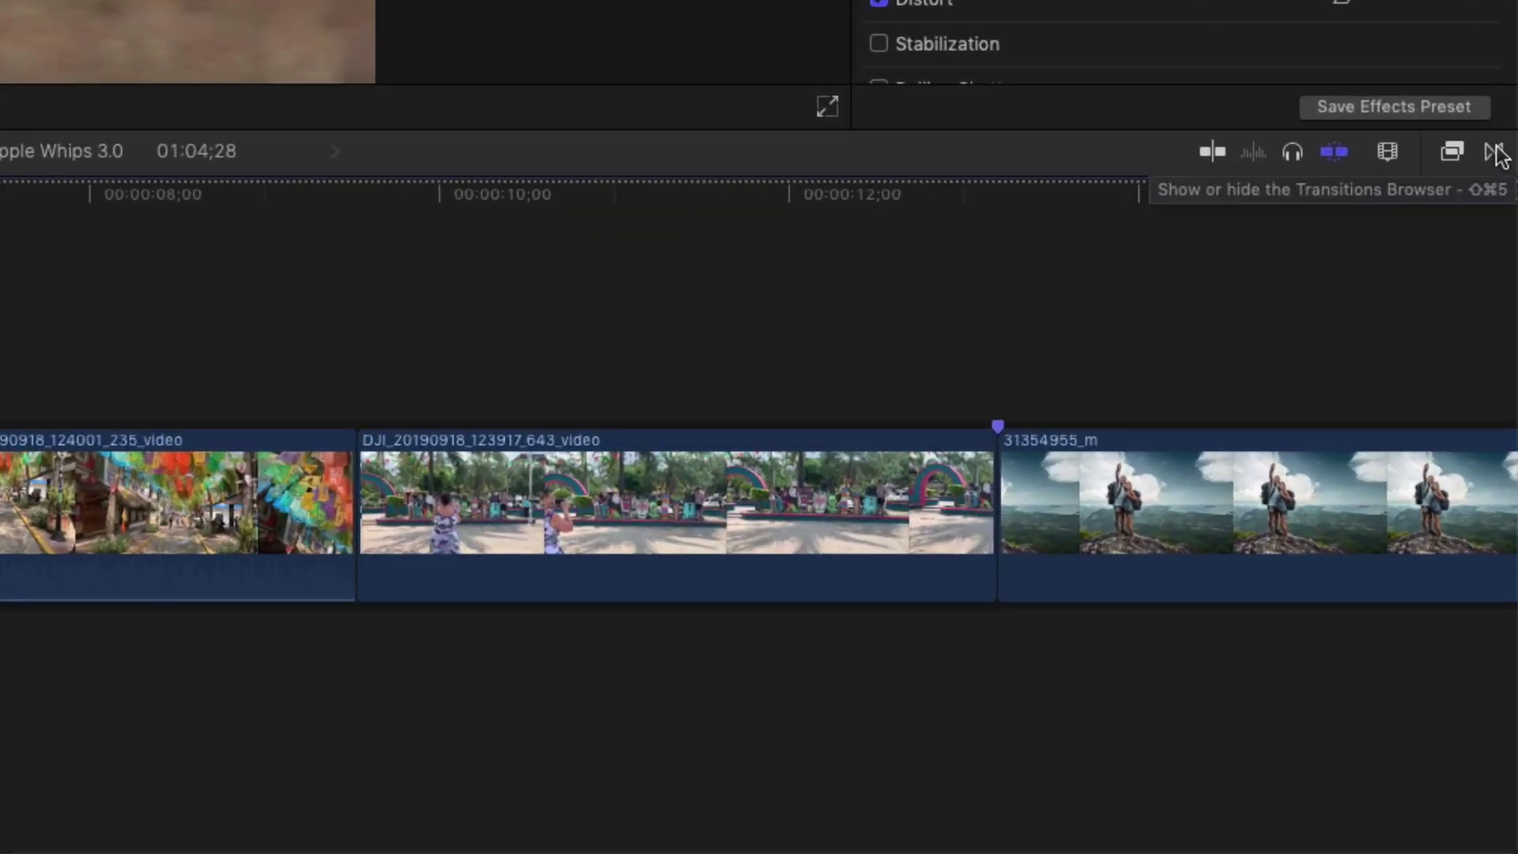
Show the Ripple Whips category and browse its 36 whips in the 1-Up and 2-Down groups.
left_click(1494, 153)
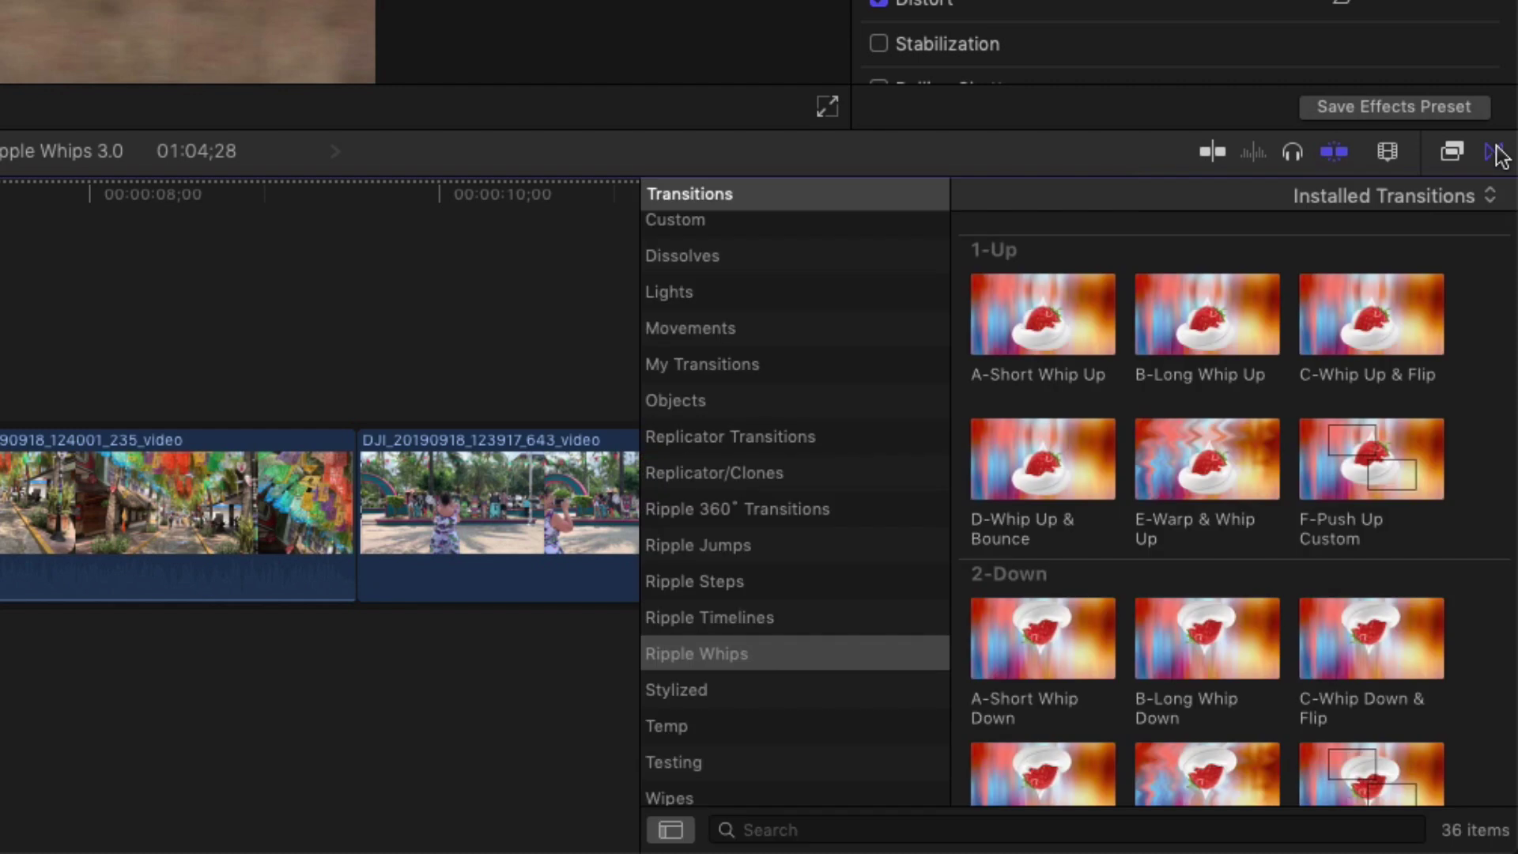
left_click(795, 654)
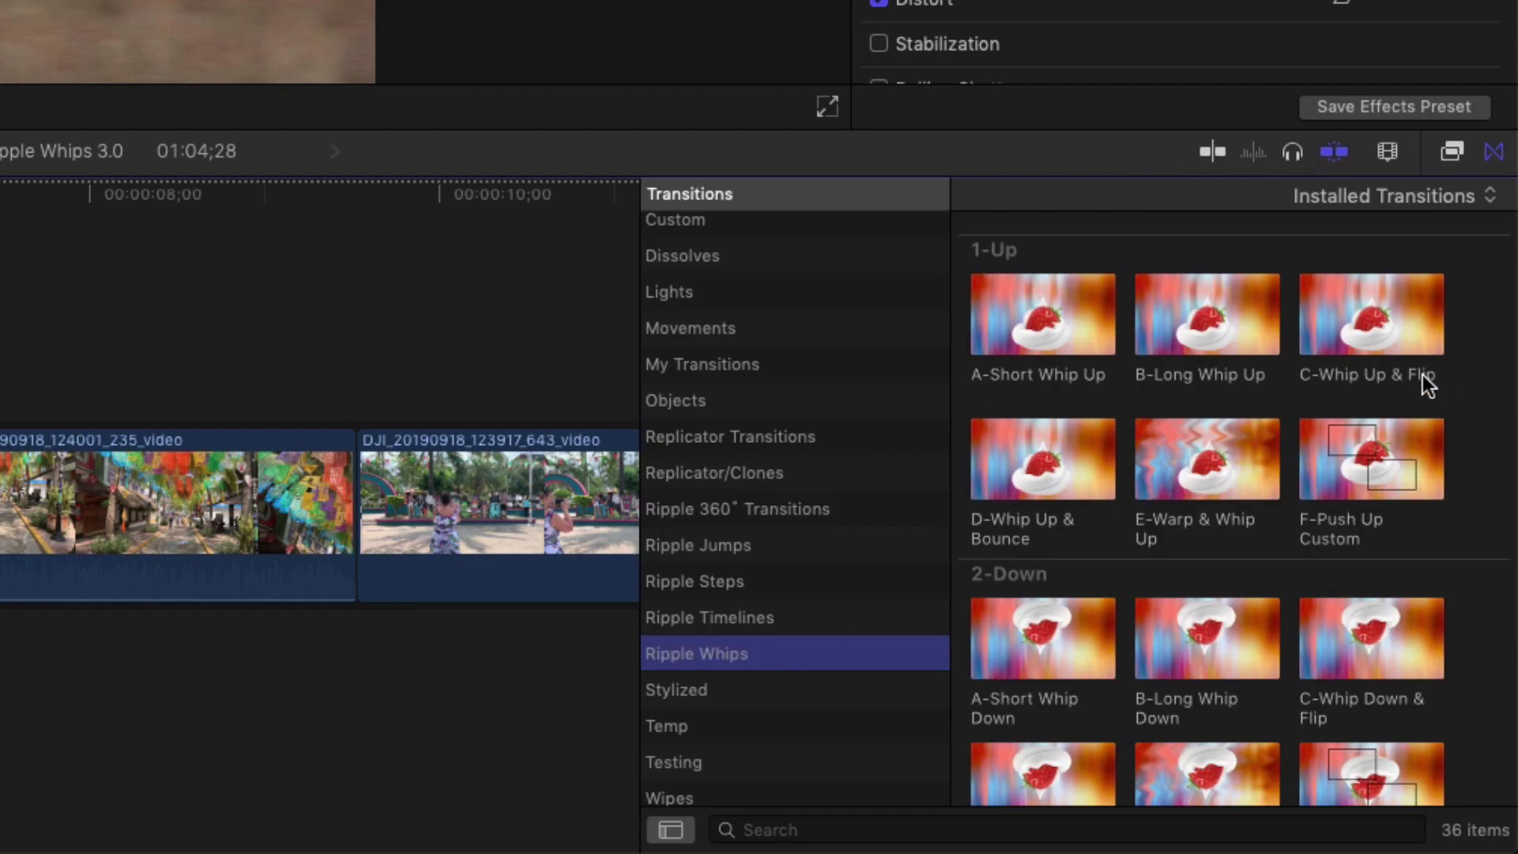
scroll(1377, 374, "down", 5)
scroll(1377, 374, "down", 10)
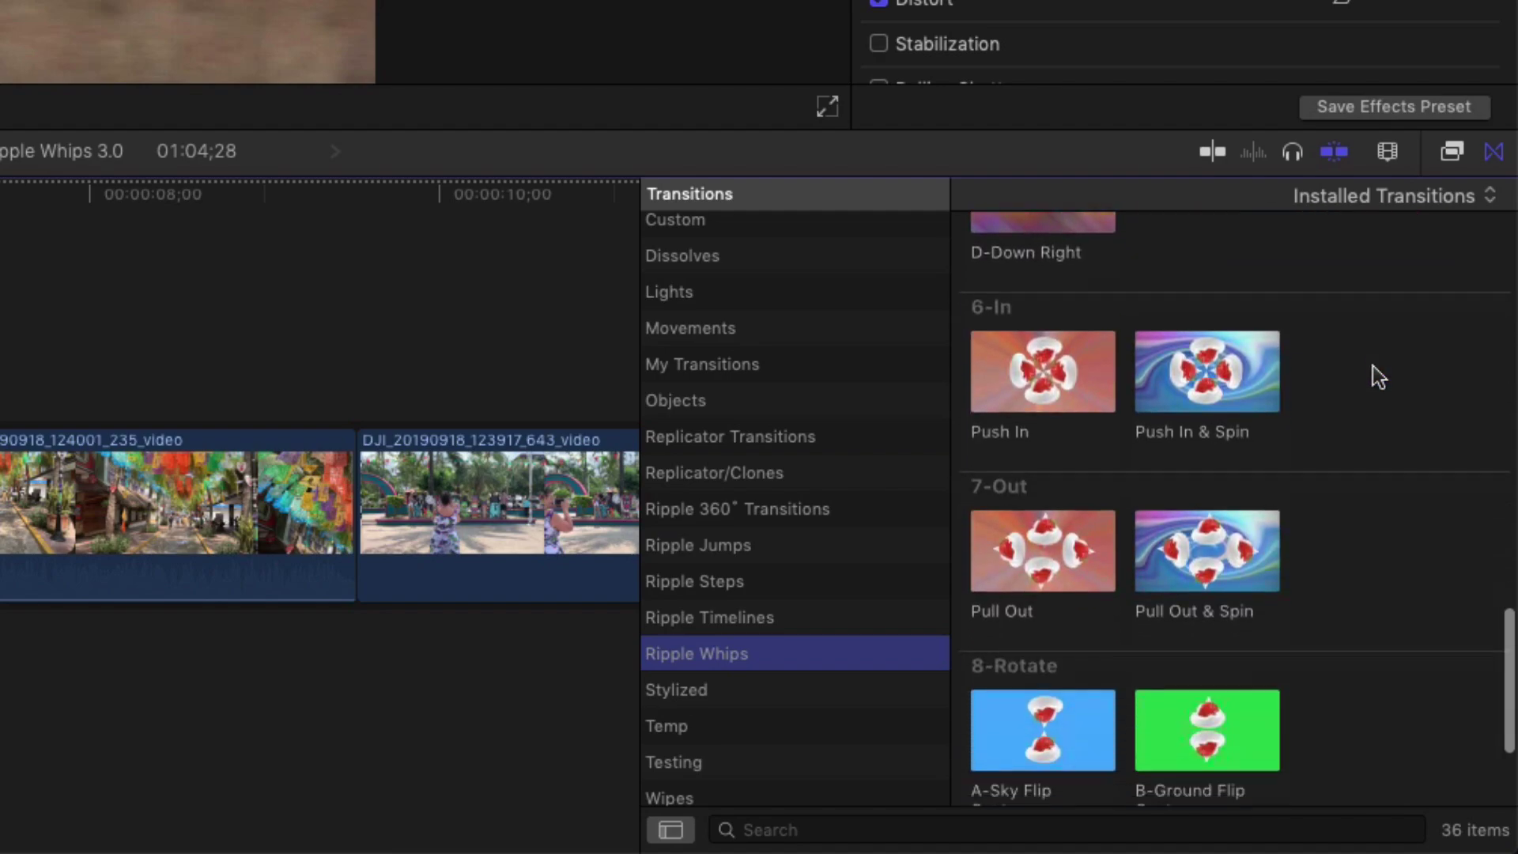
scroll(1377, 374, "up", 10)
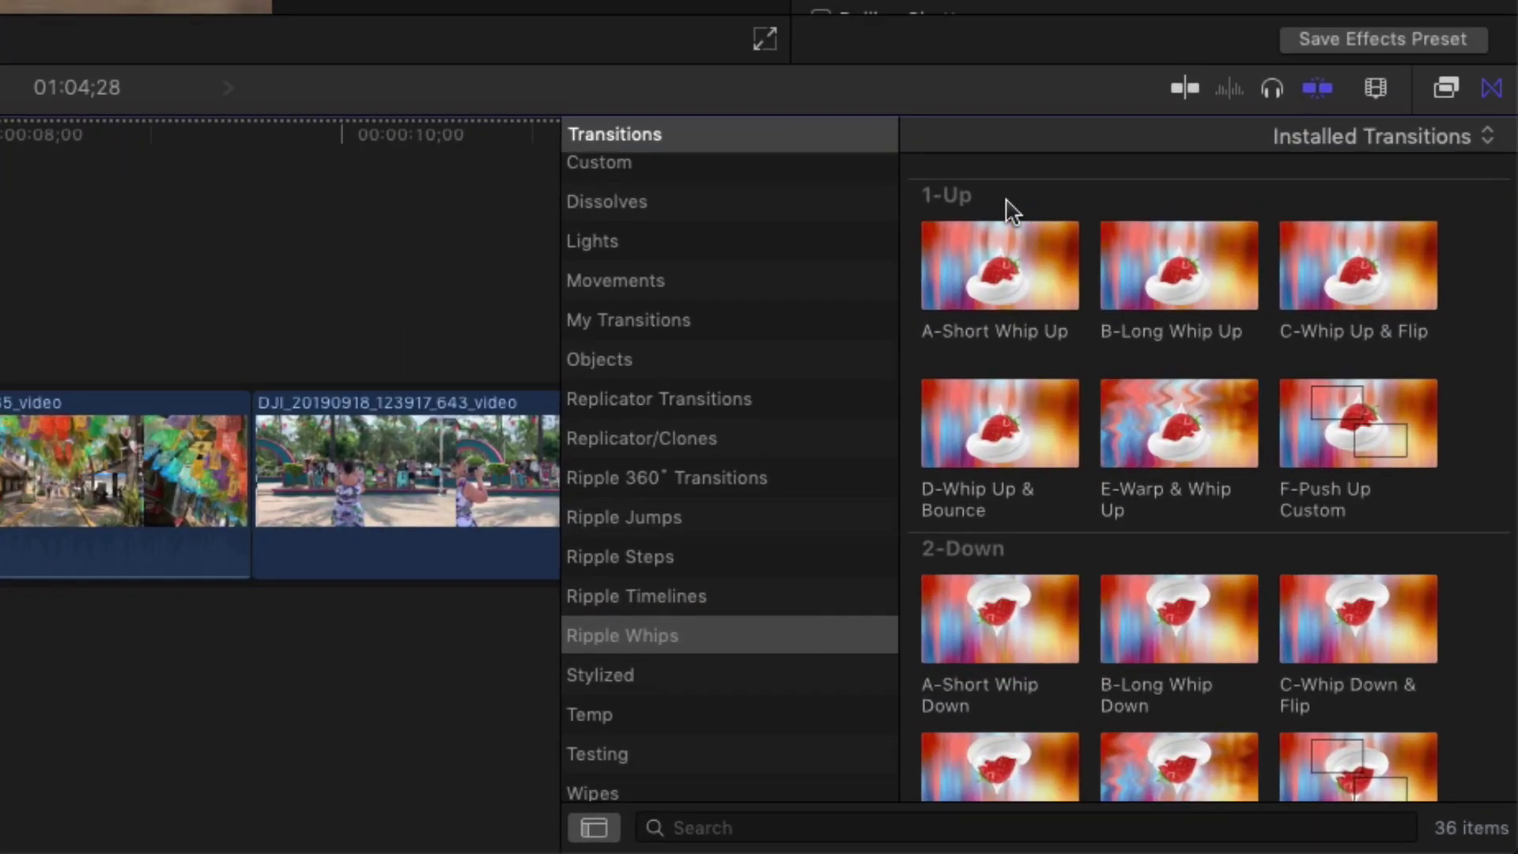
scroll(1310, 709, "down", 5)
scroll(1057, 484, "down", 10)
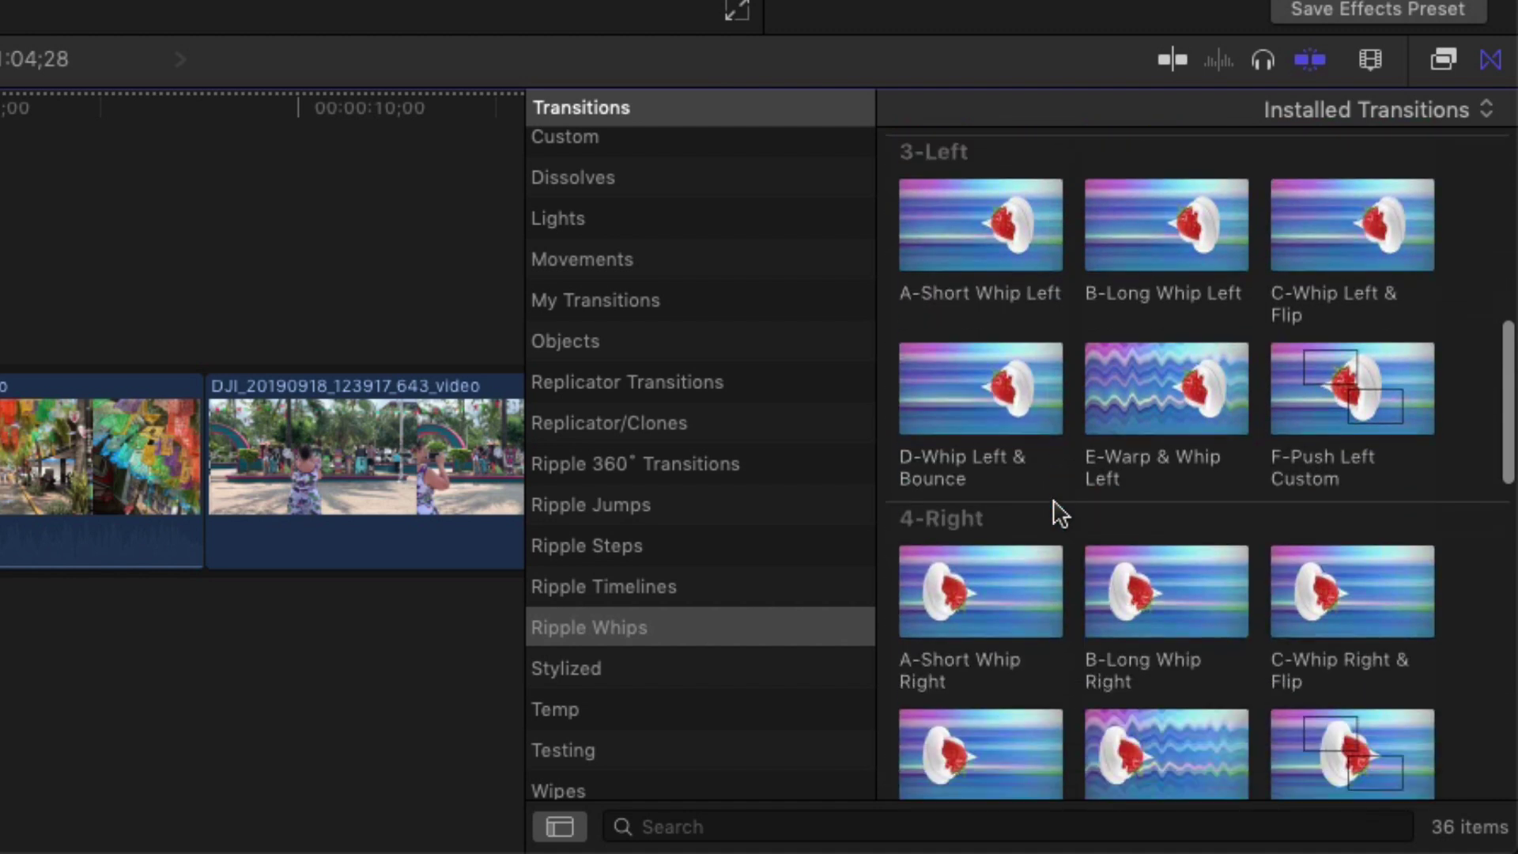
scroll(1049, 490, "down", 10)
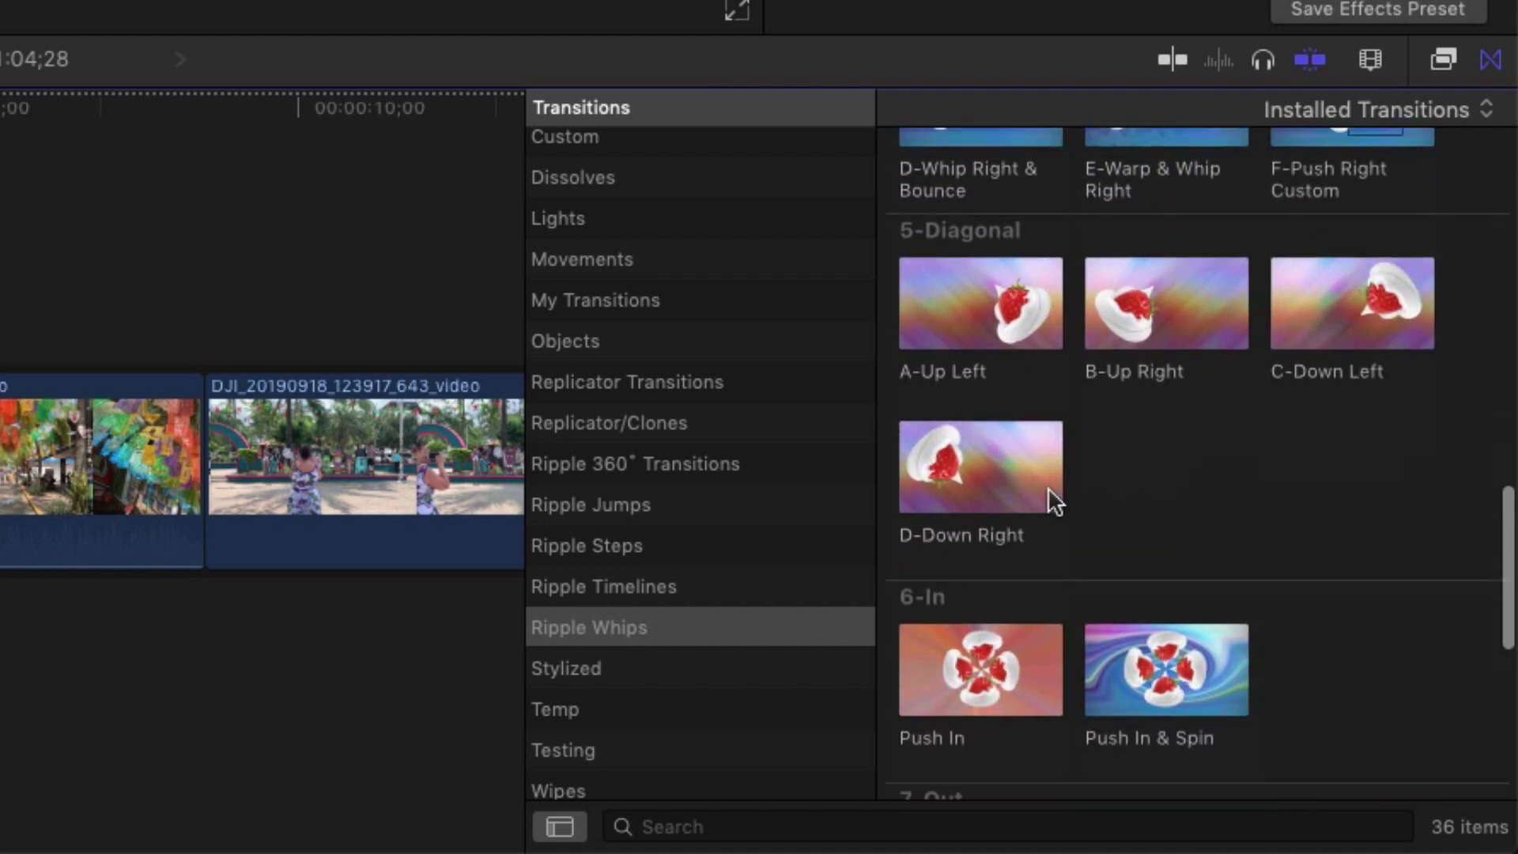
scroll(1053, 499, "down", 5)
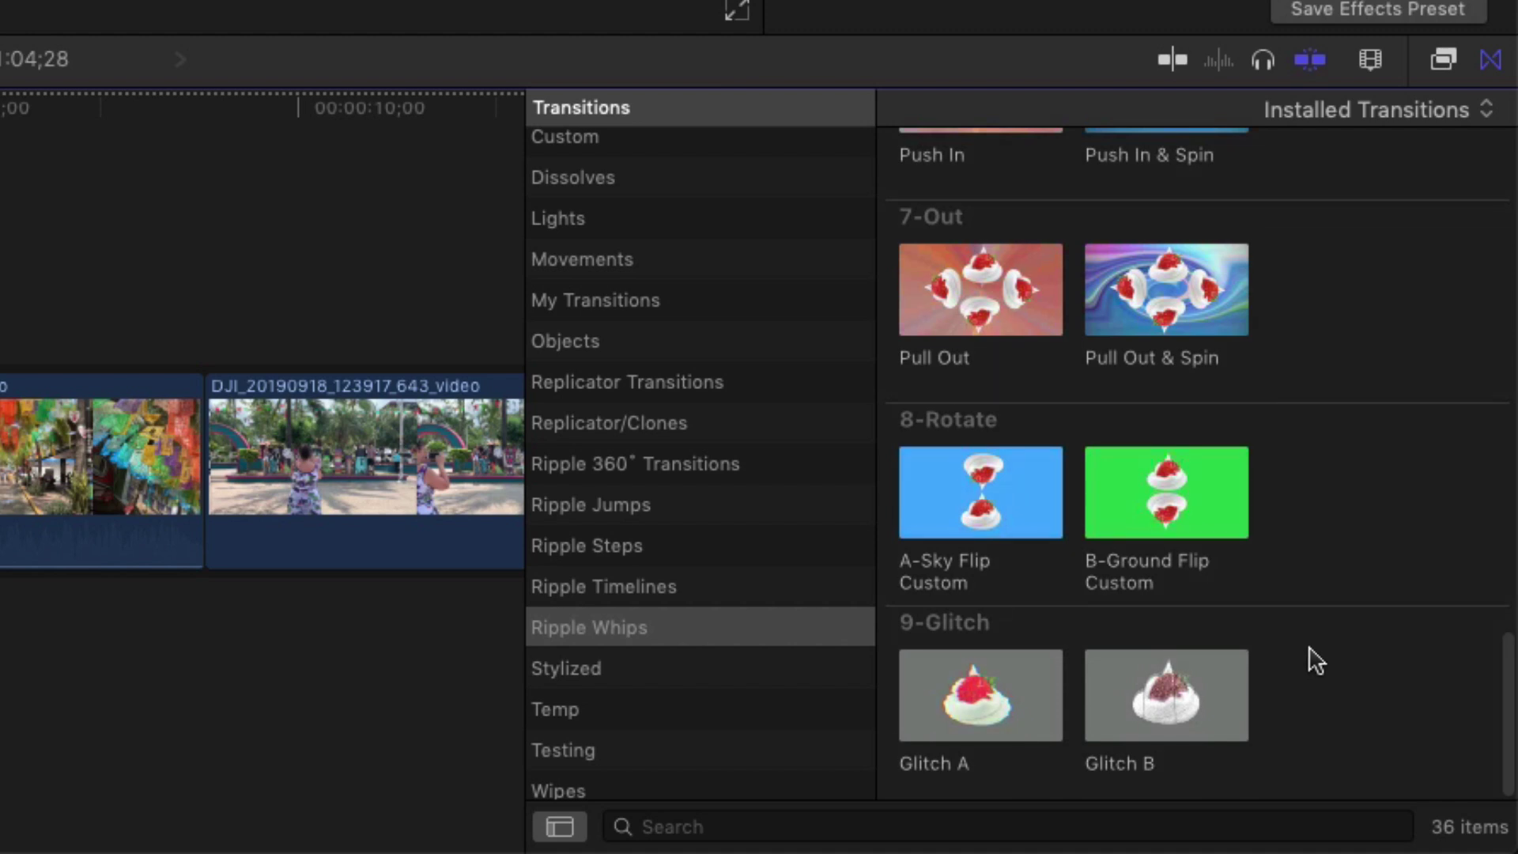
scroll(1310, 658, "up", 20)
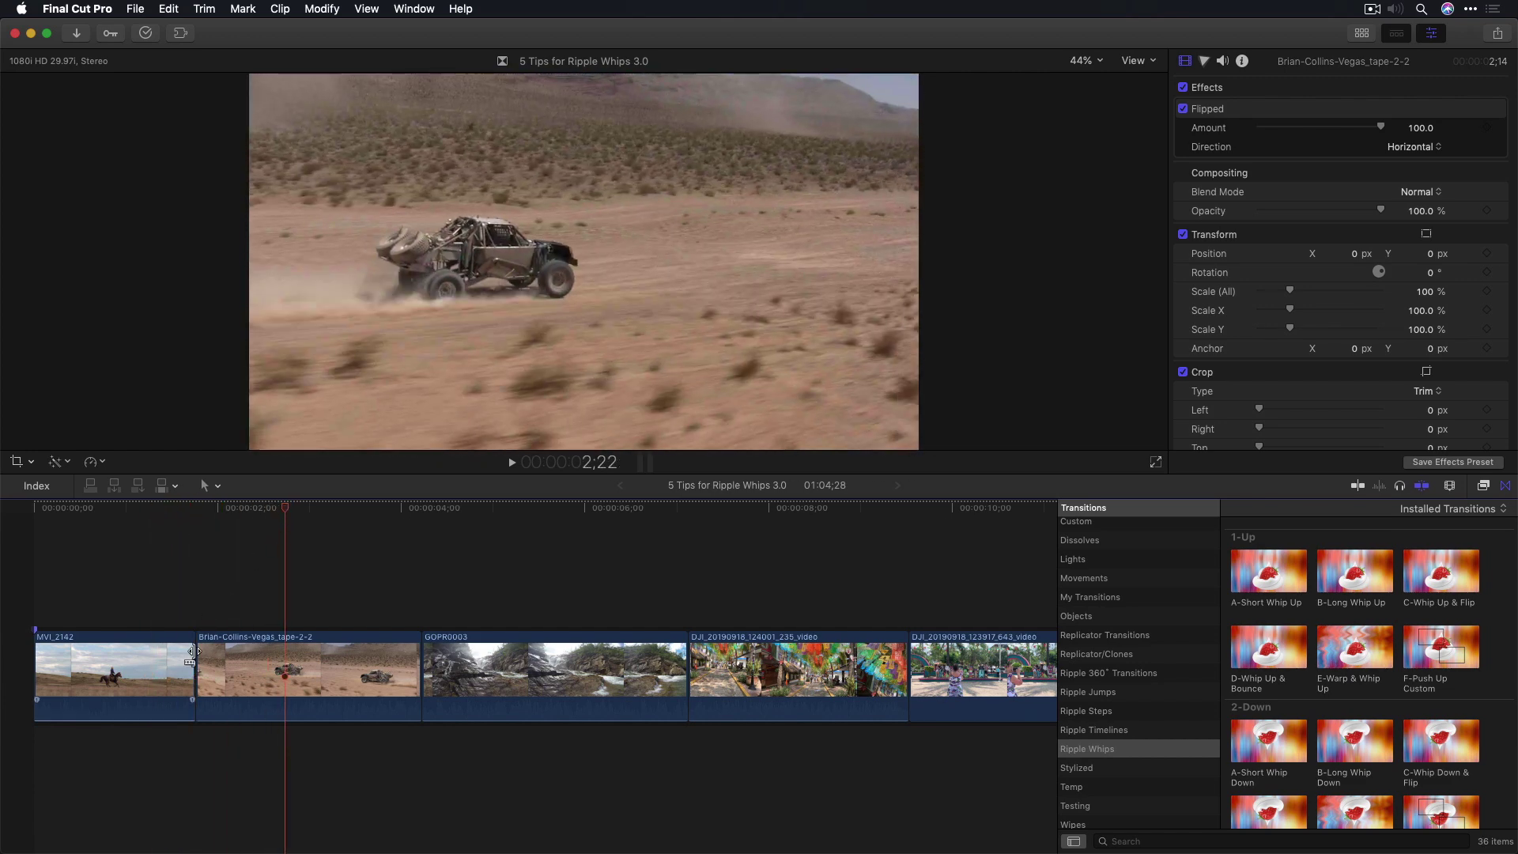
Add A-Short Whip Right at the MVI_2142 edit and preview it.
left_click(192, 656)
scroll(1402, 647, "down", 5)
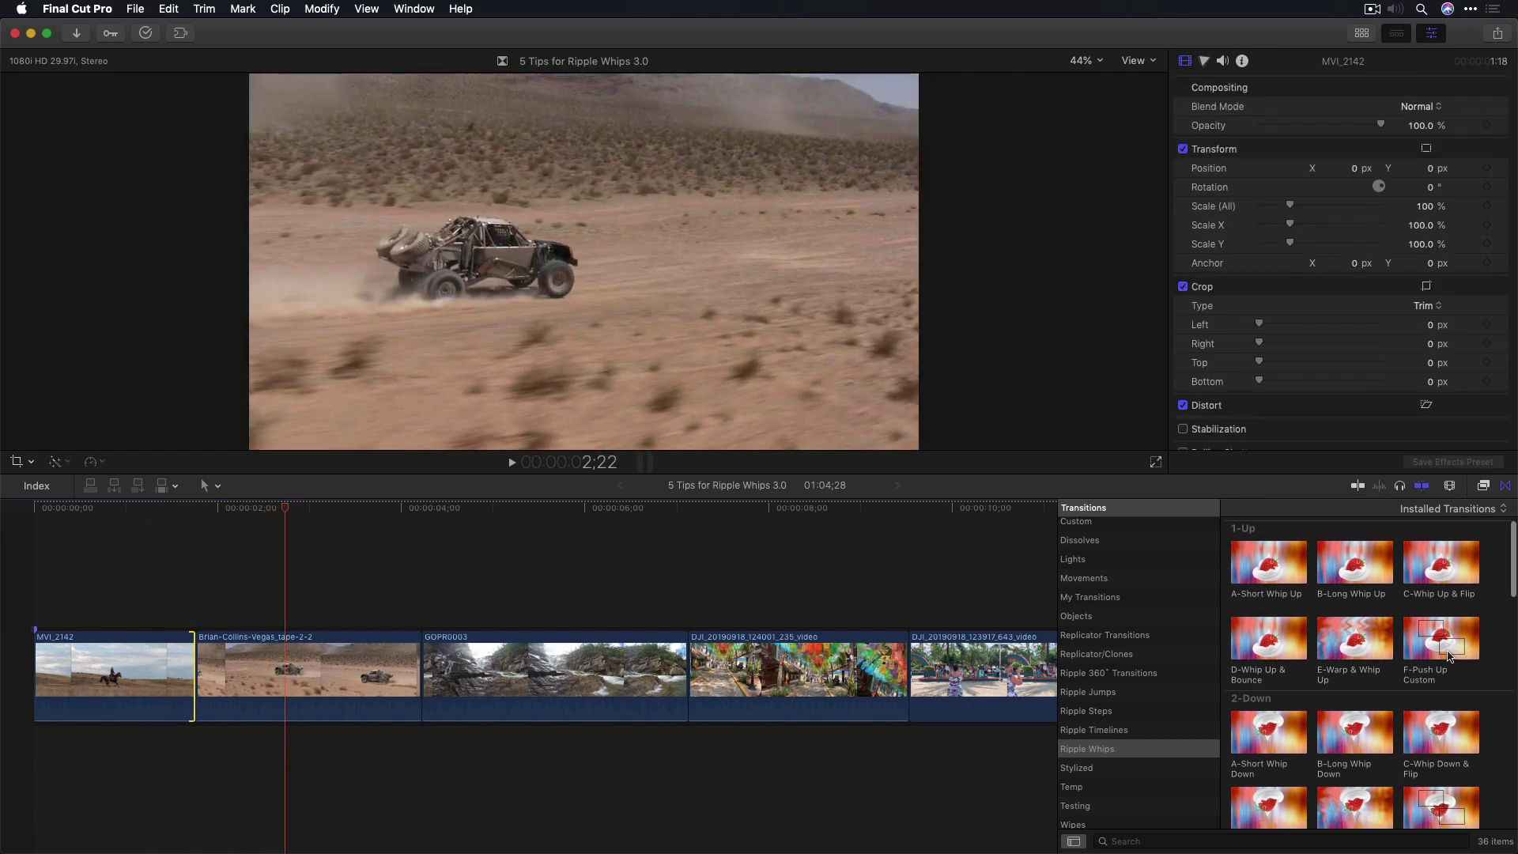
scroll(1401, 646, "down", 5)
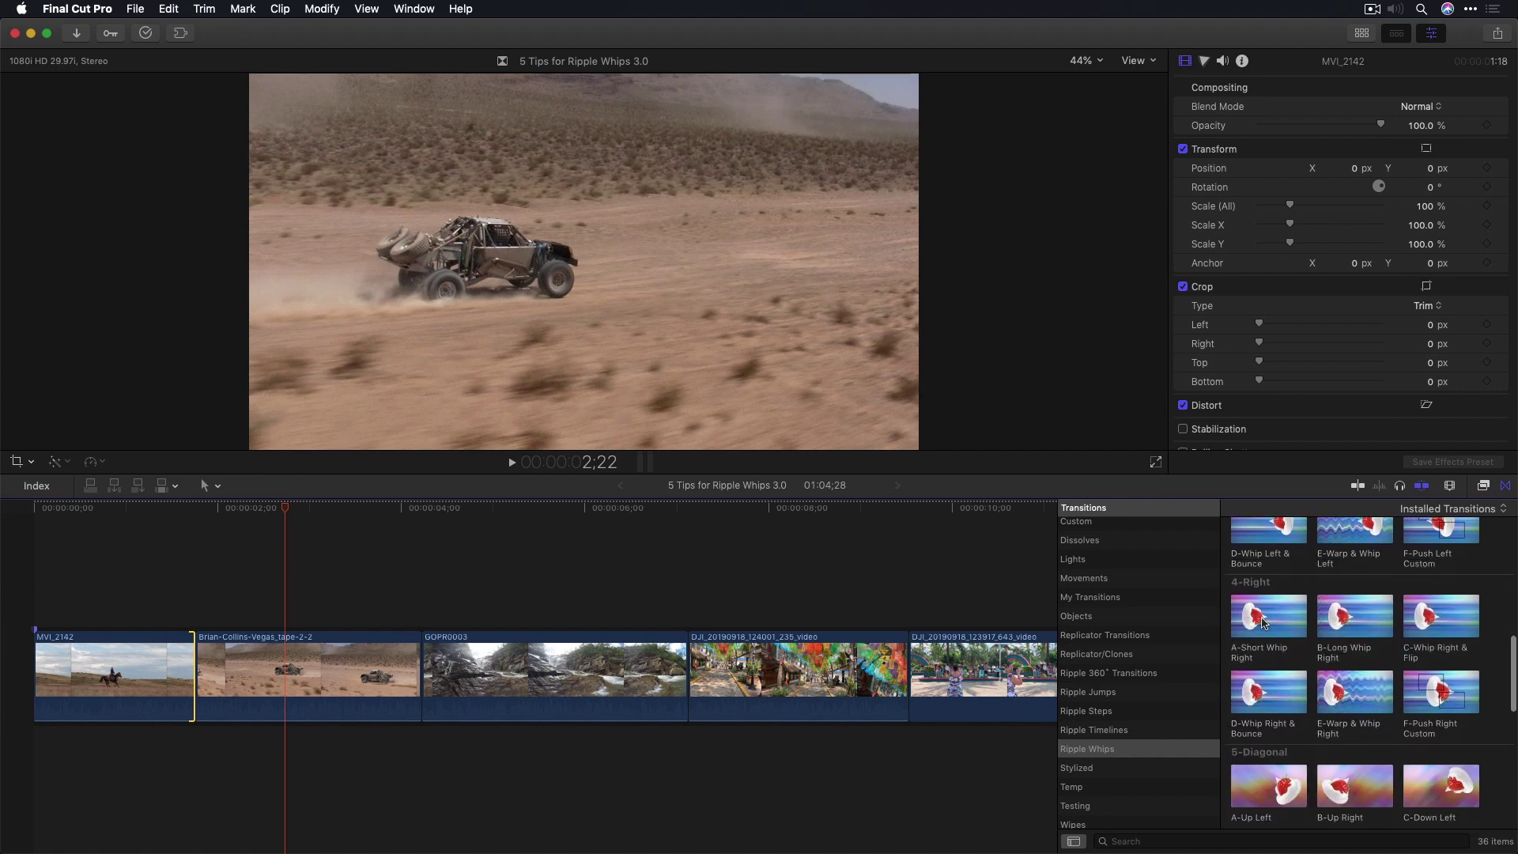
double_click(1268, 622)
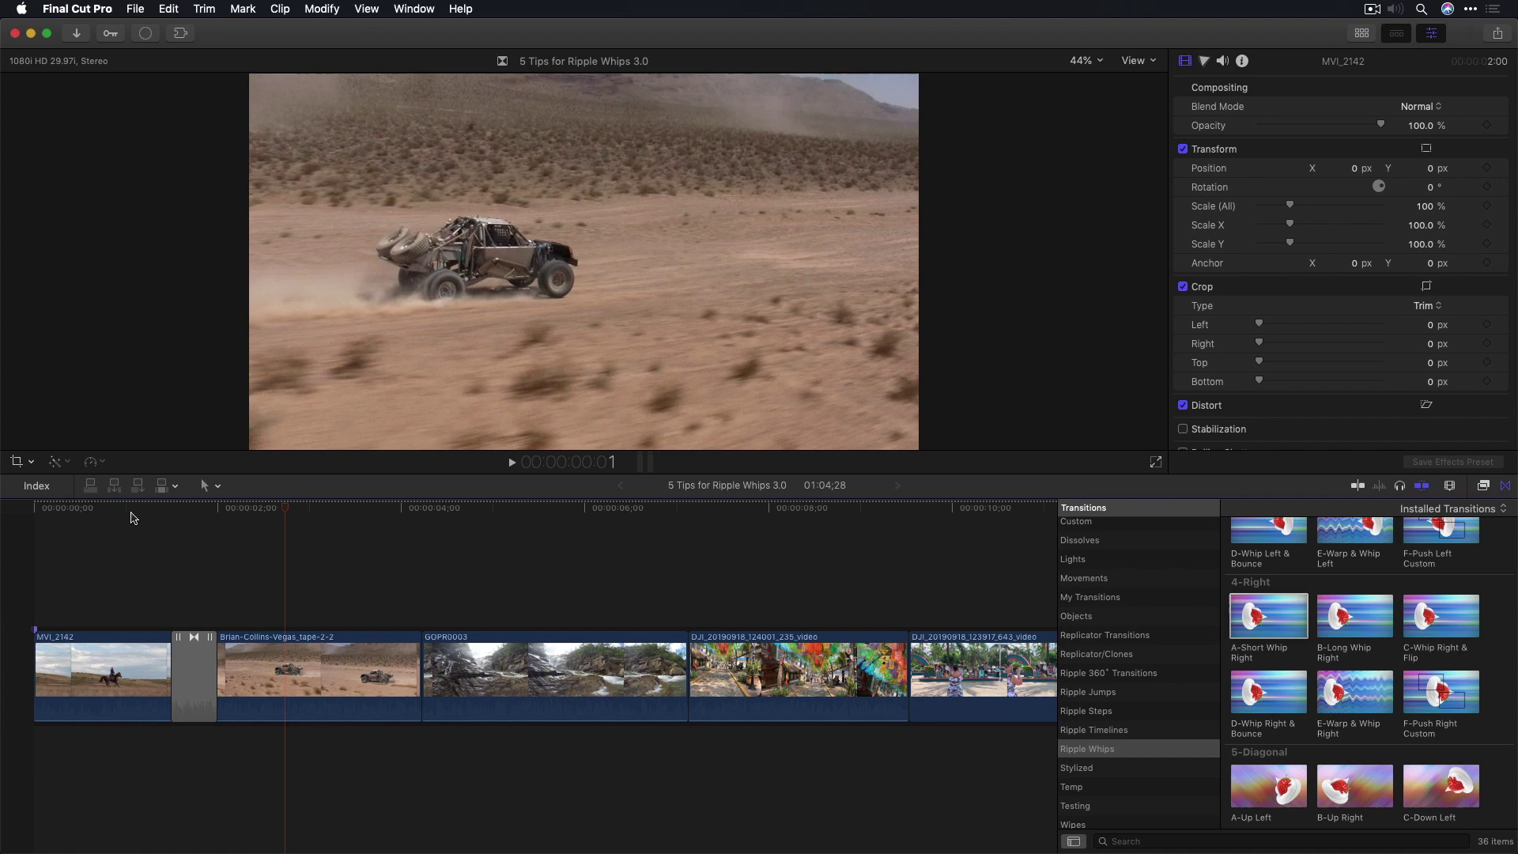
left_click(132, 516)
key("space")
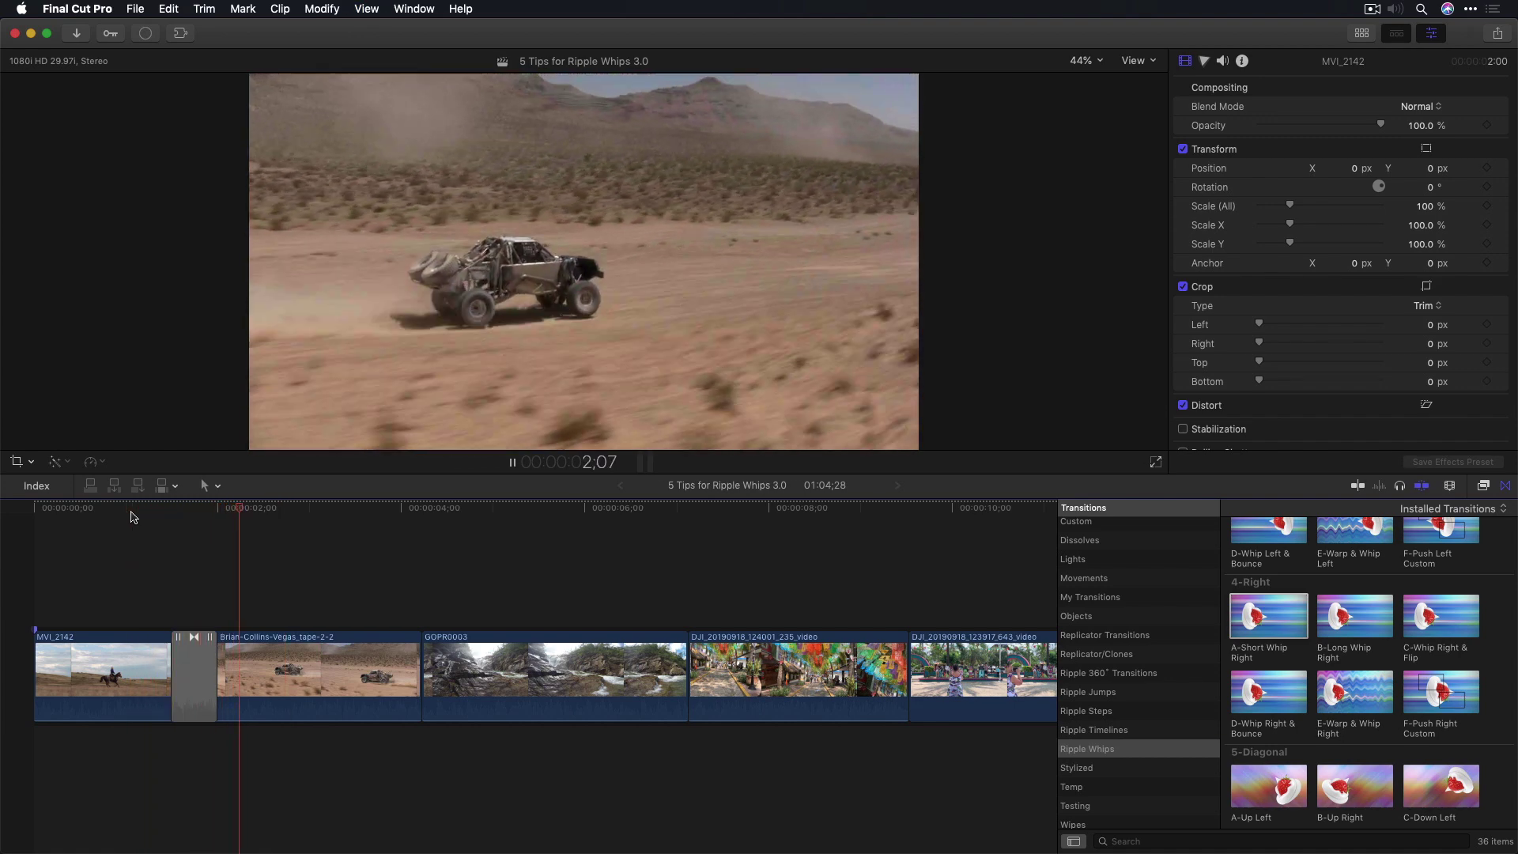
key("space")
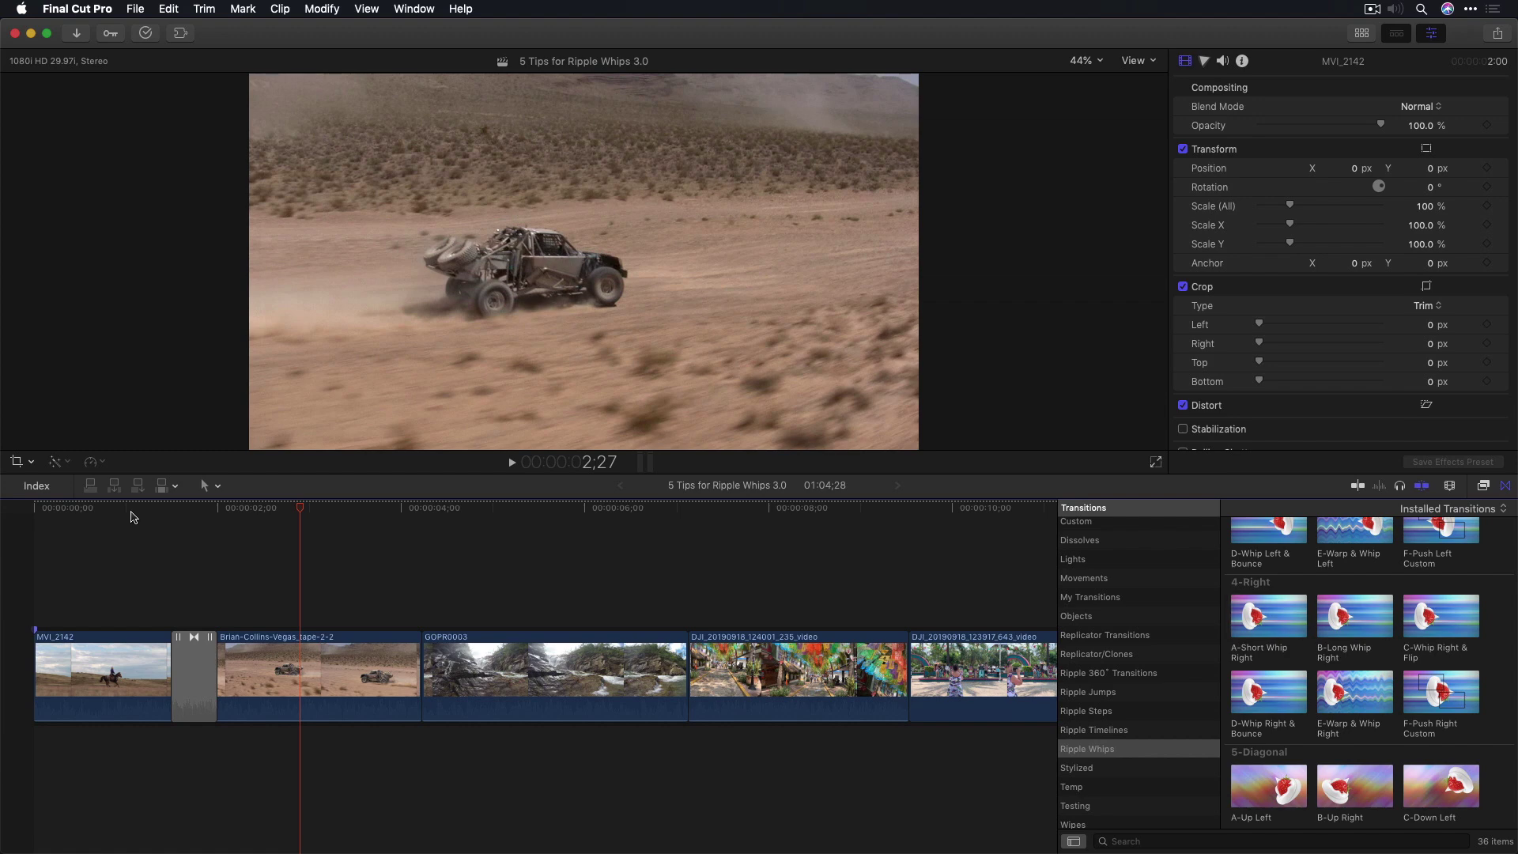
left_click_drag(501, 515, 455, 514)
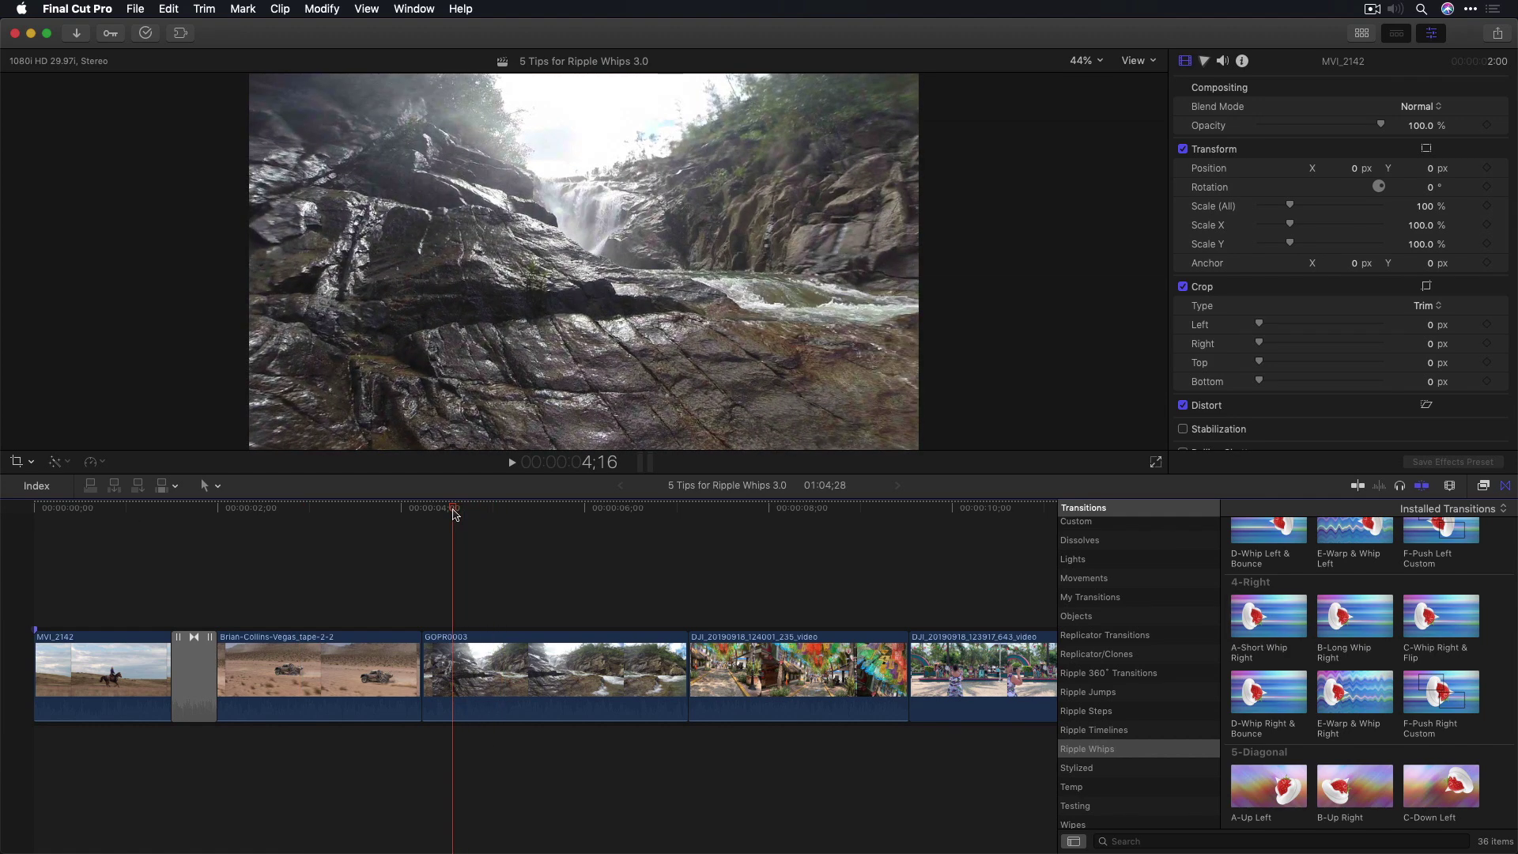
key("space")
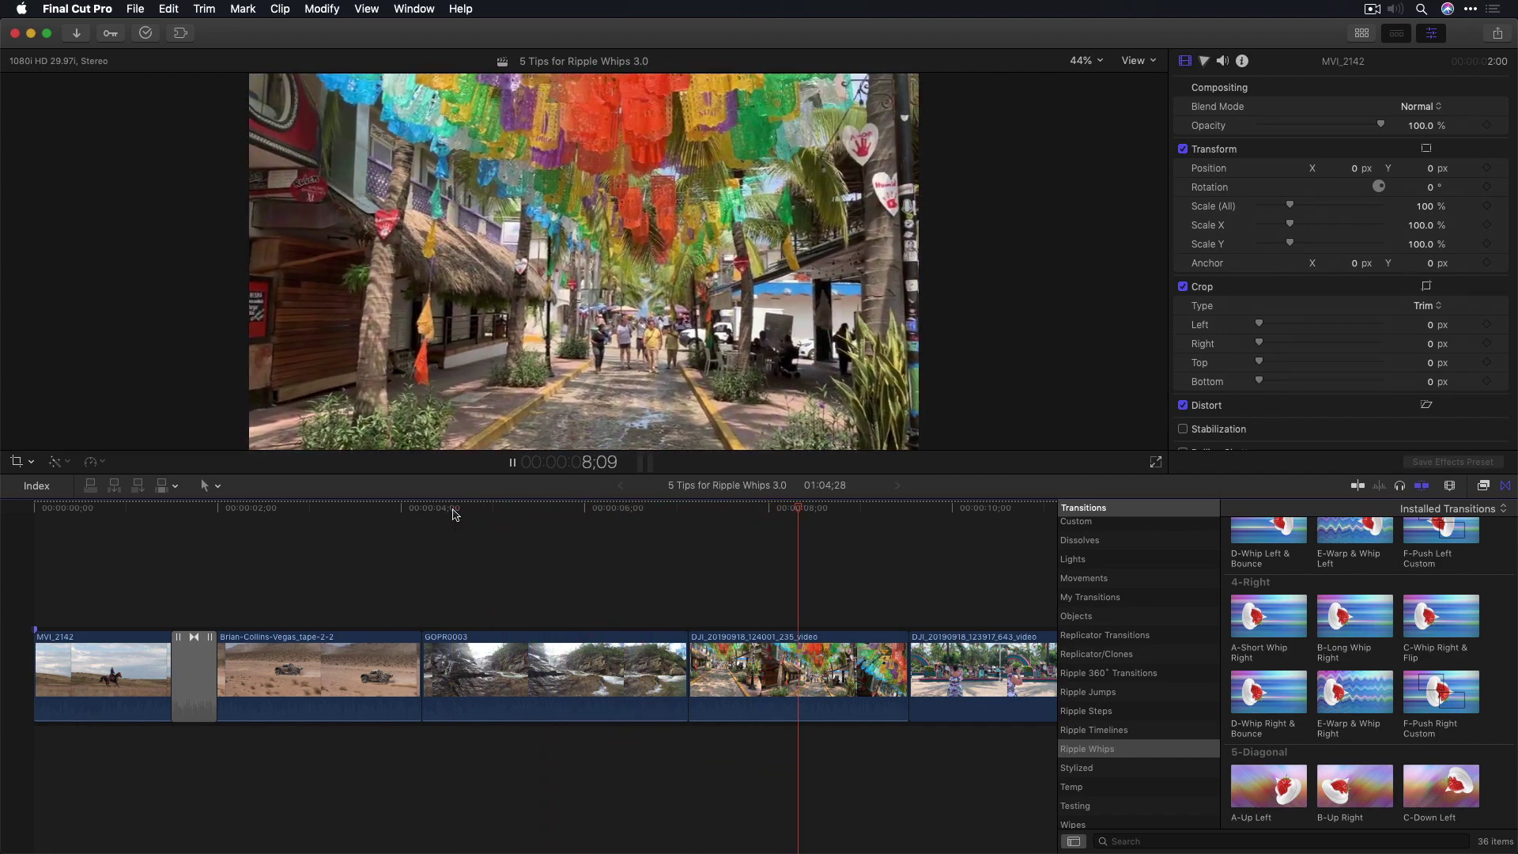
key("space")
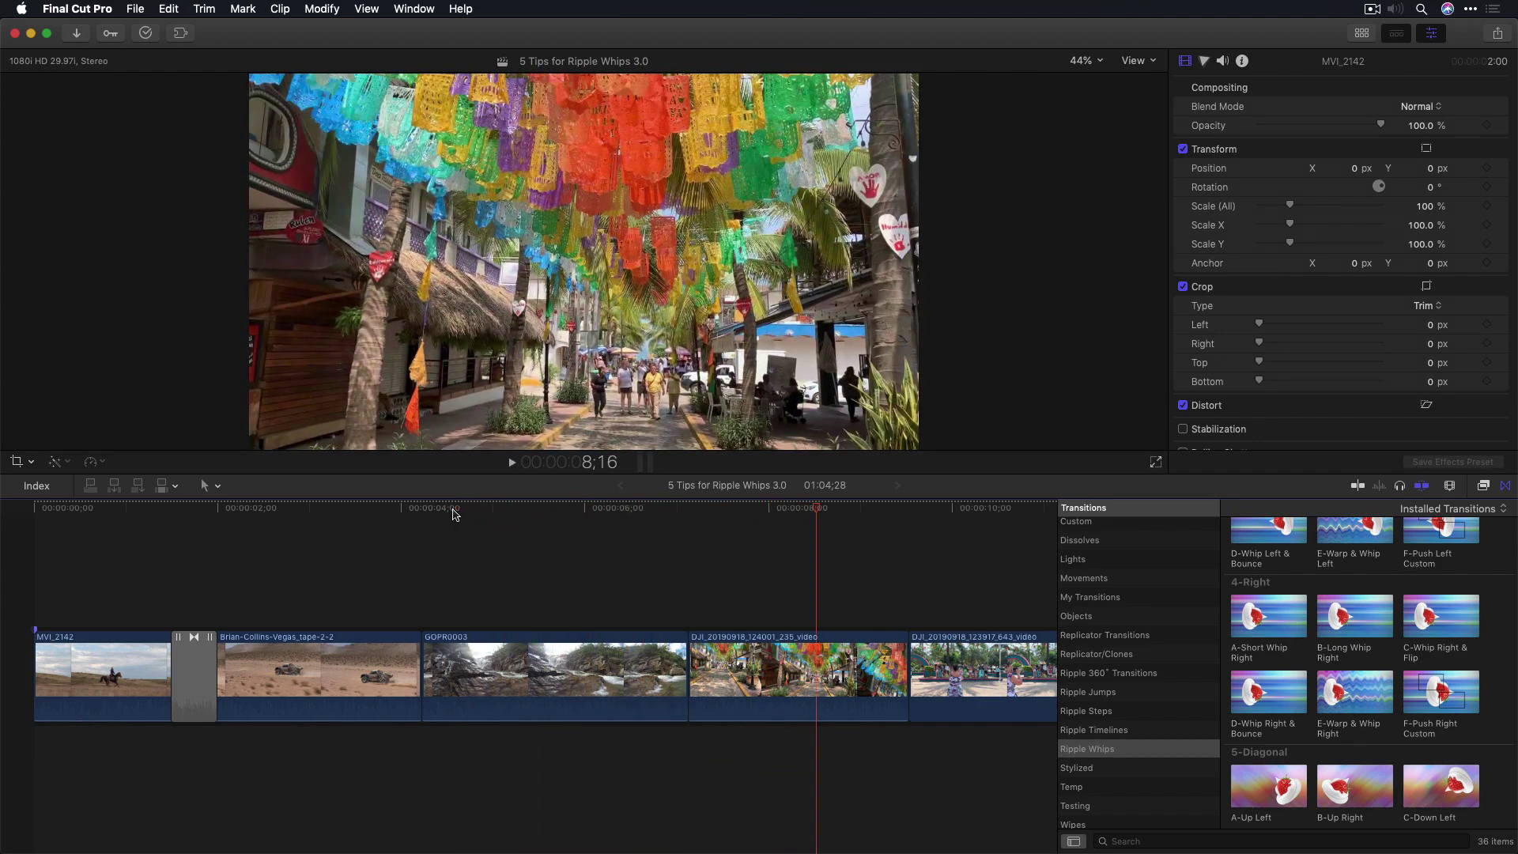
Add B-Long Whip Right after GOPR0003 and play through it.
left_click(683, 660)
double_click(1352, 624)
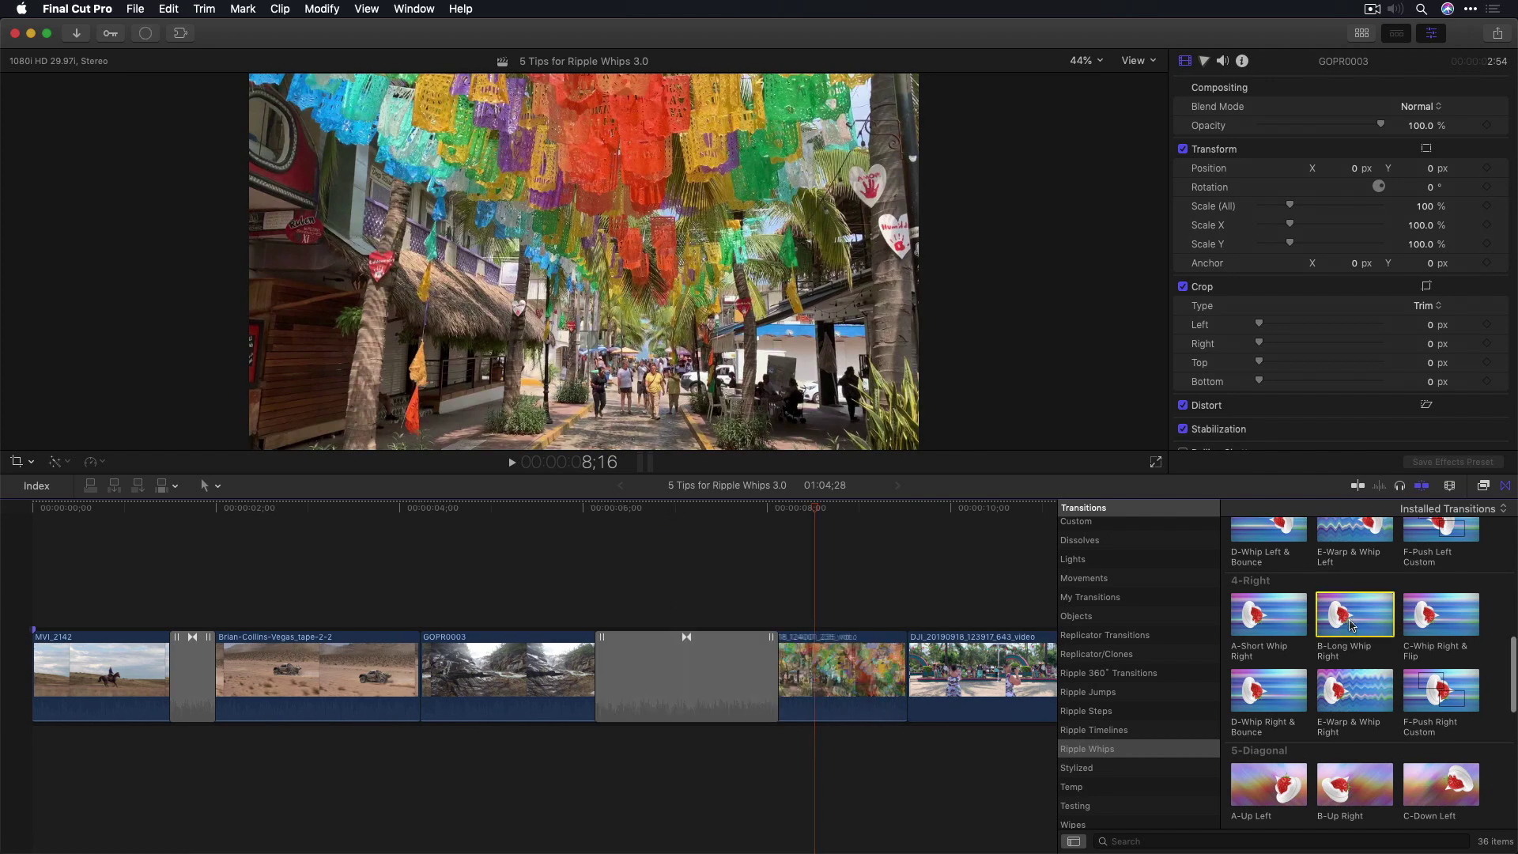
left_click(567, 507)
key("space")
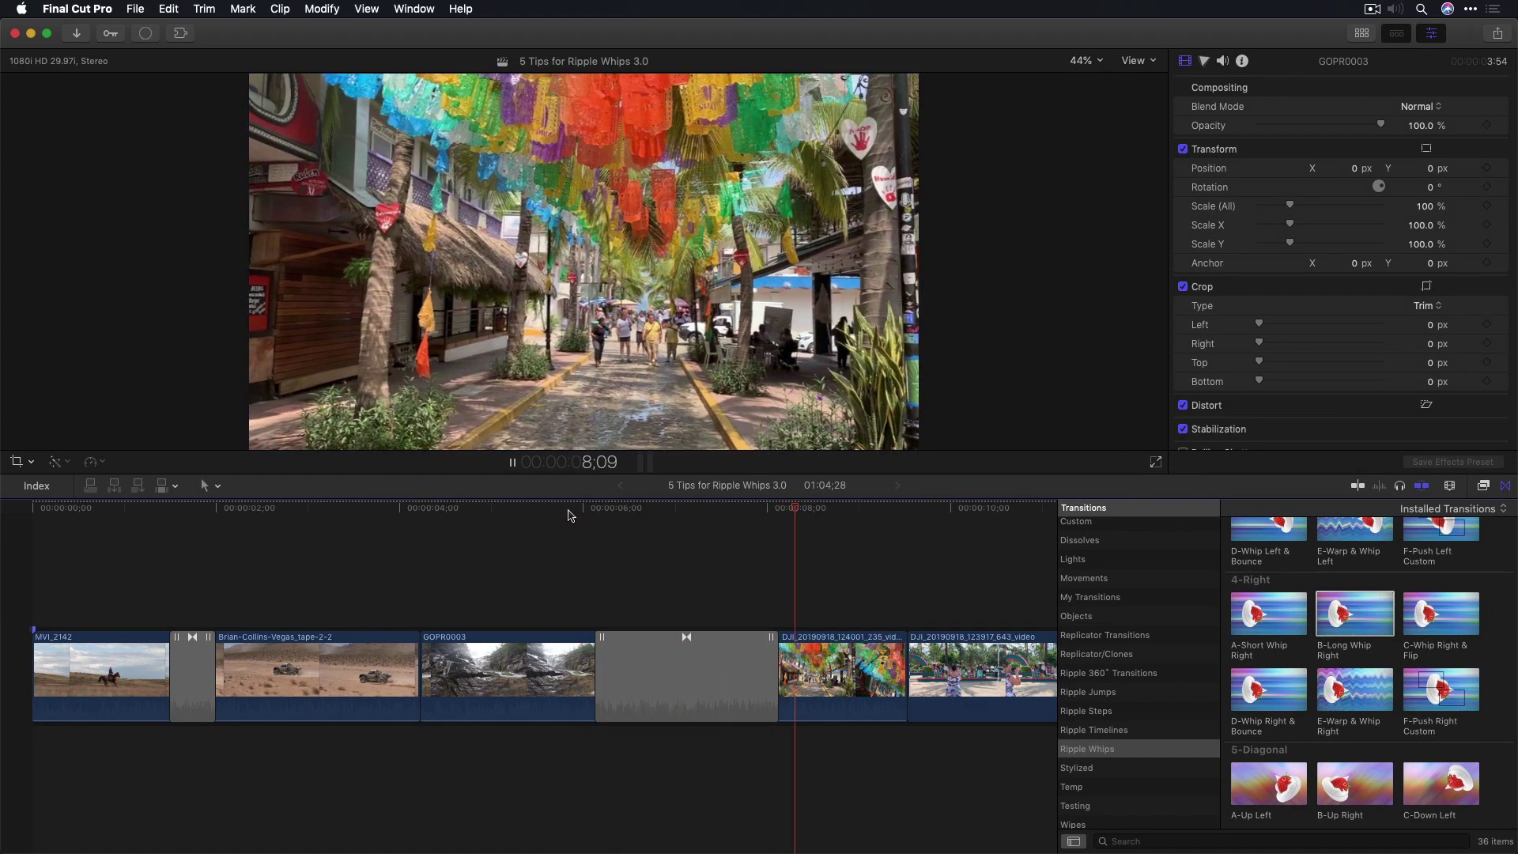
key("space")
Replace the B-Long Whip Right with C-Whip Right & Flip and preview it.
left_click(680, 705)
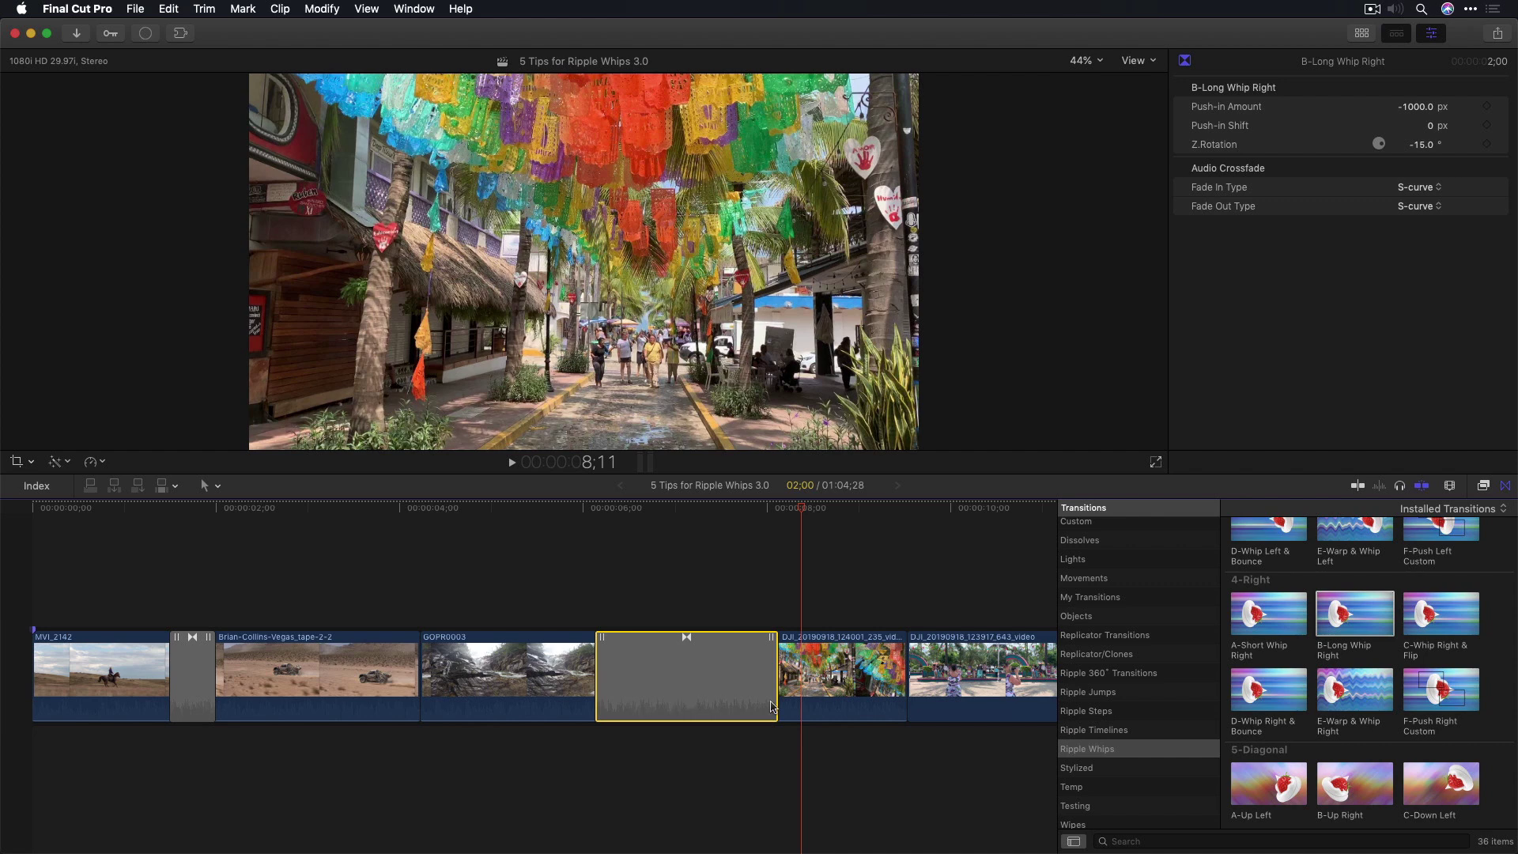
double_click(1455, 617)
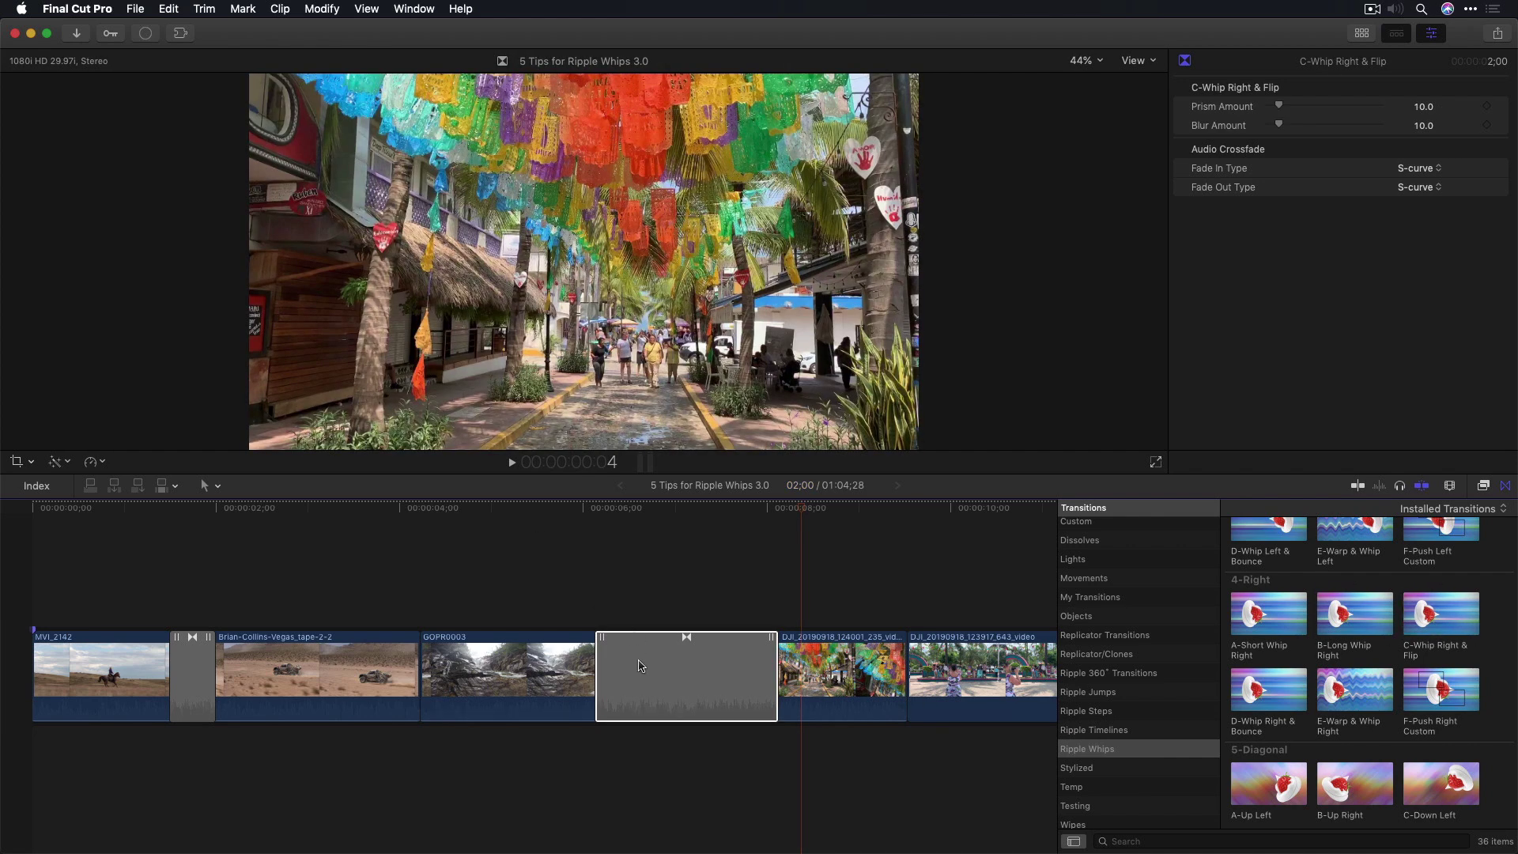
left_click(640, 665)
left_click(569, 510)
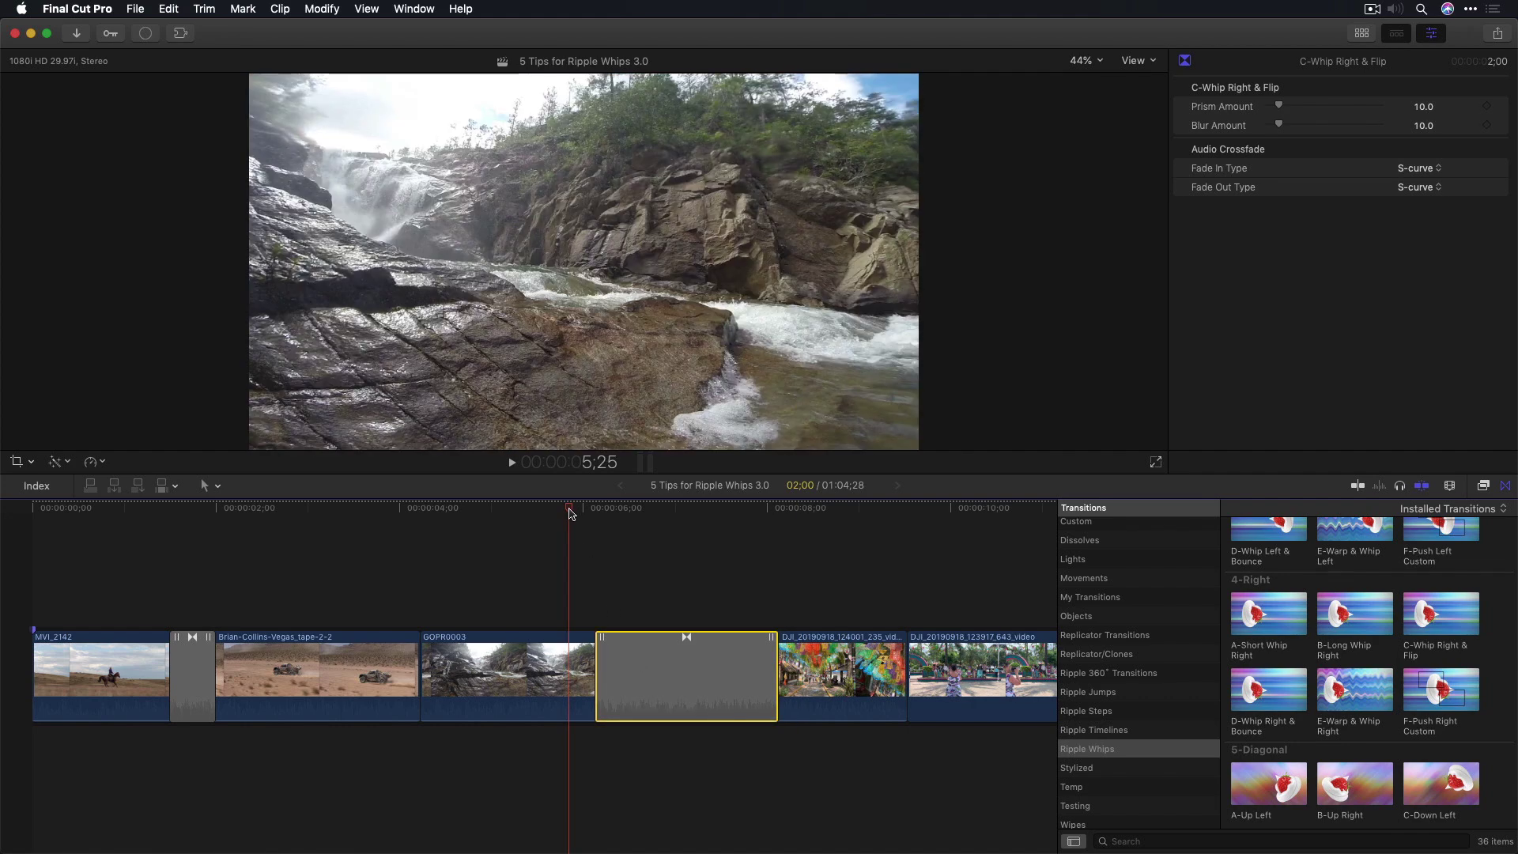
key("space")
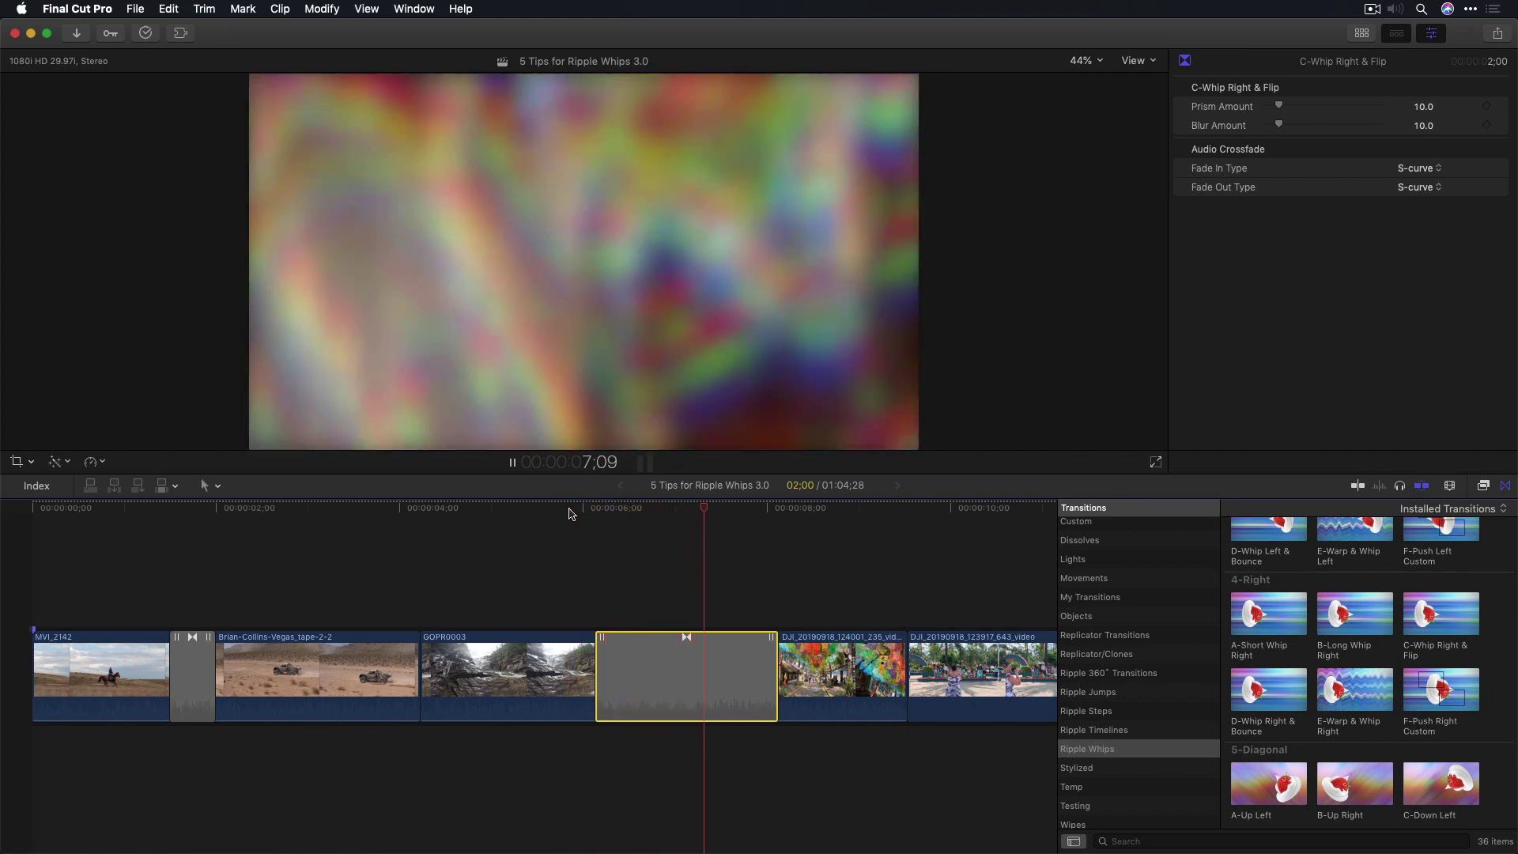
key("space")
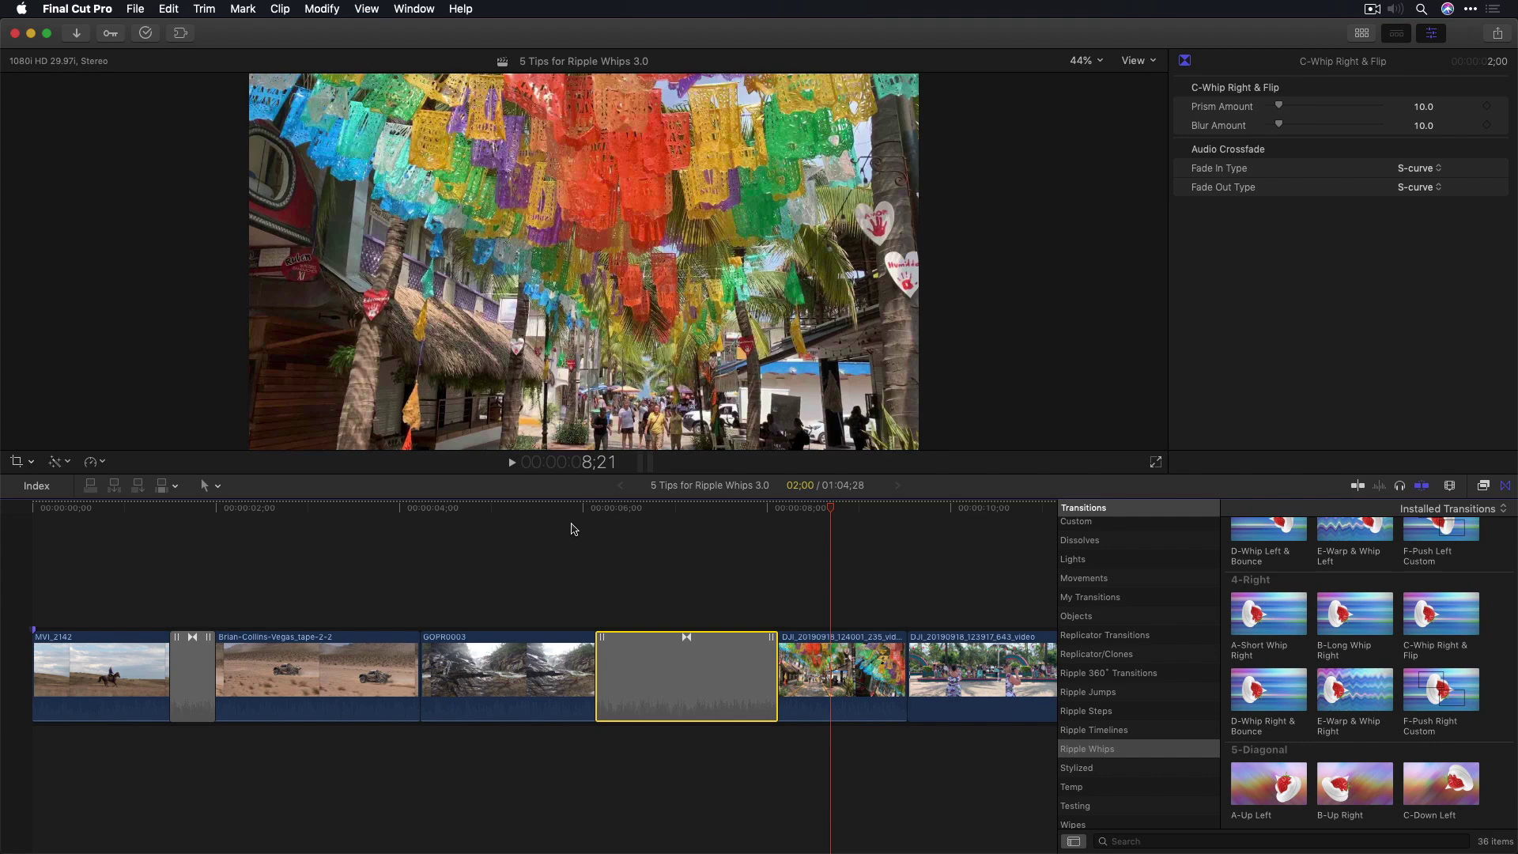
Shorten the C-Whip Right & Flip transition to 25 frames and play it back.
left_click_drag(598, 650, 649, 650)
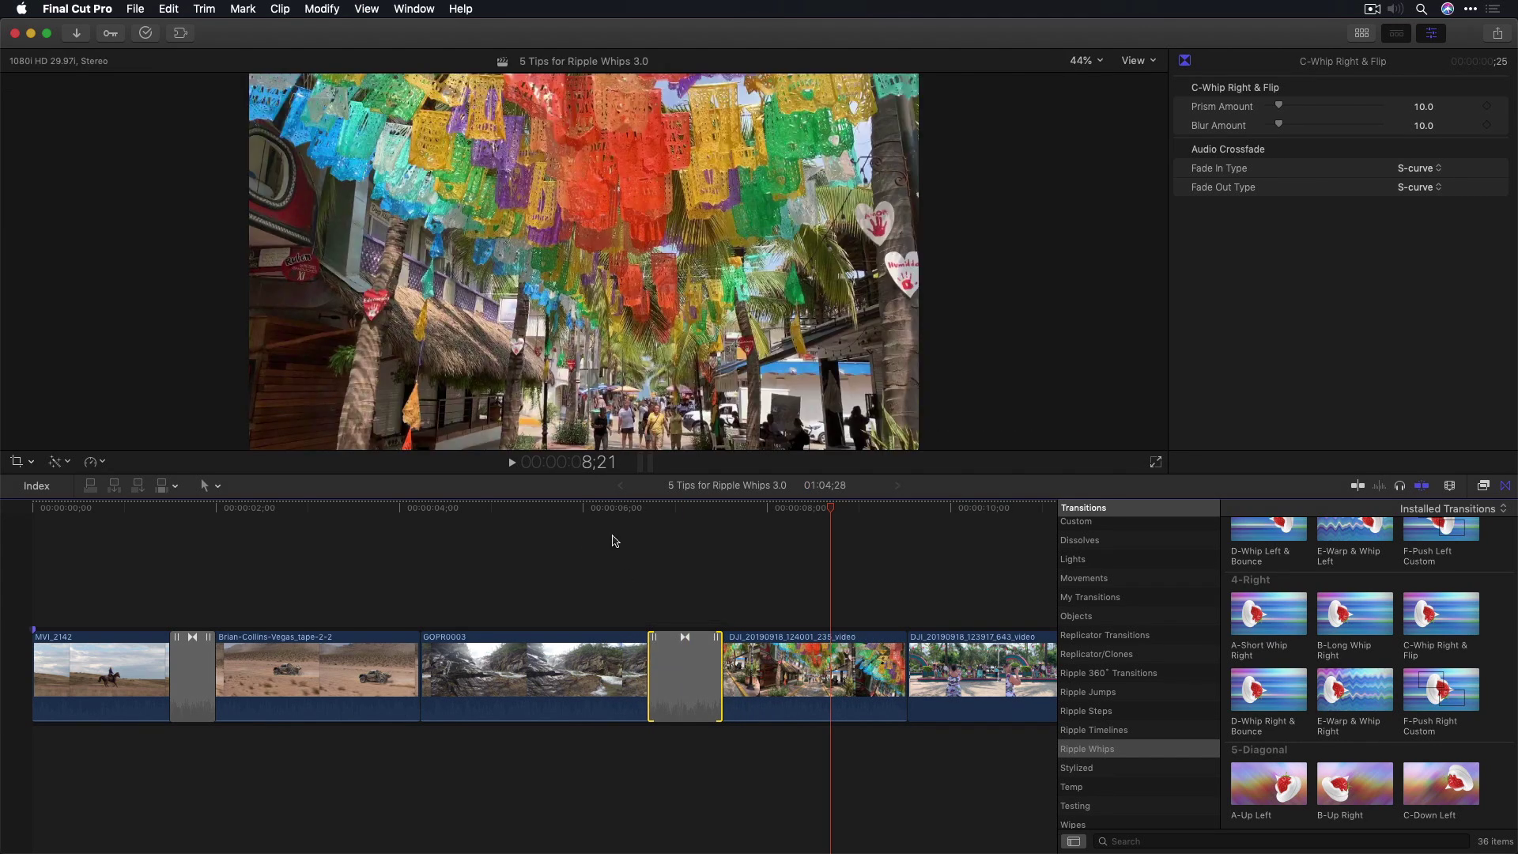
left_click(603, 507)
key("space")
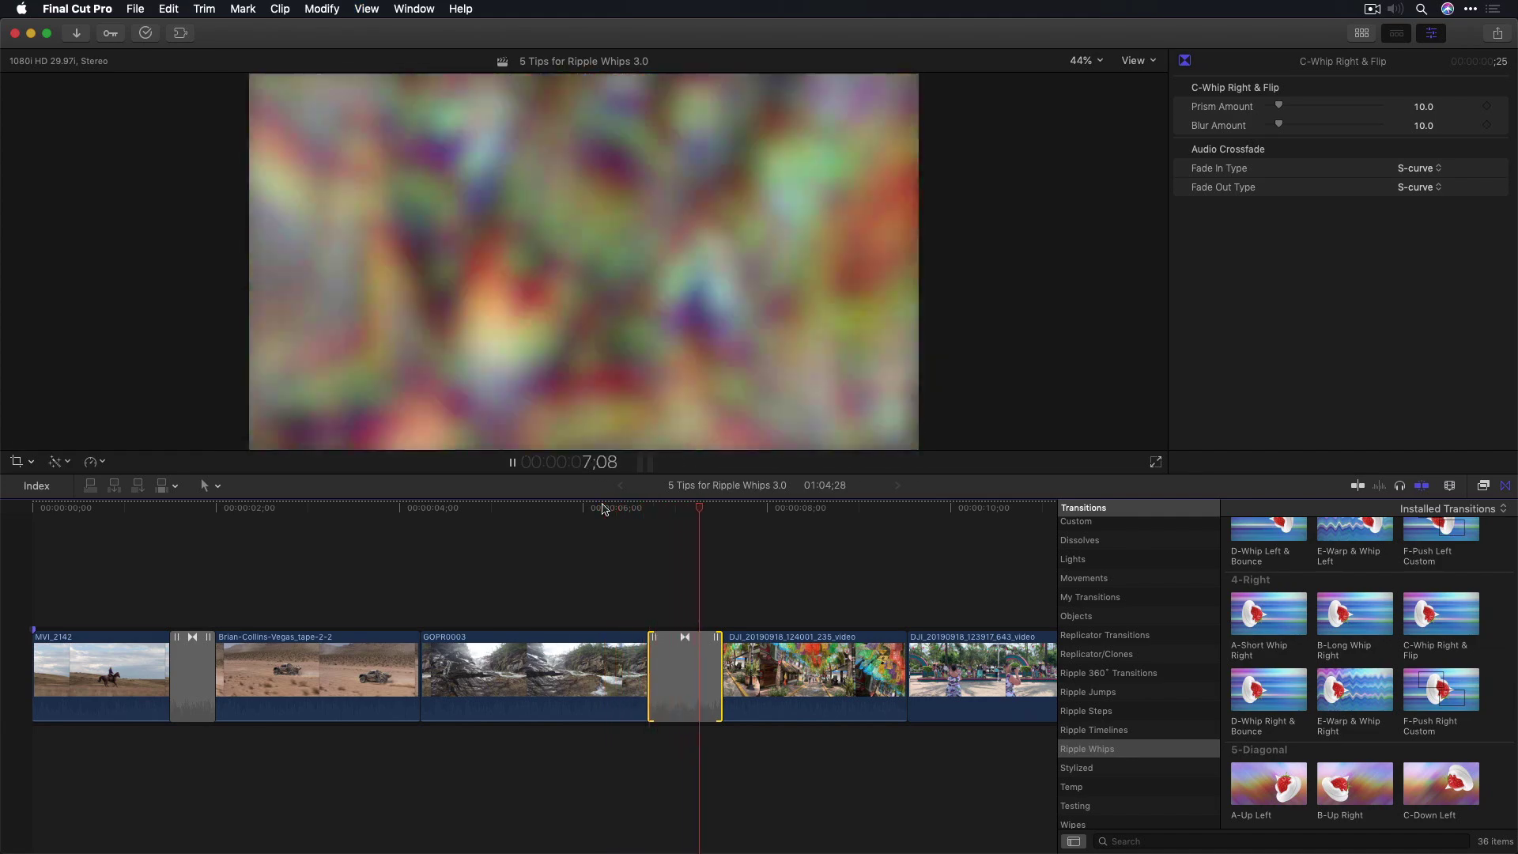
scroll(695, 554, "right", 3)
left_click(695, 519)
Add a C-Whip Up & Flip transition between the two DJI clips and preview it.
key("space")
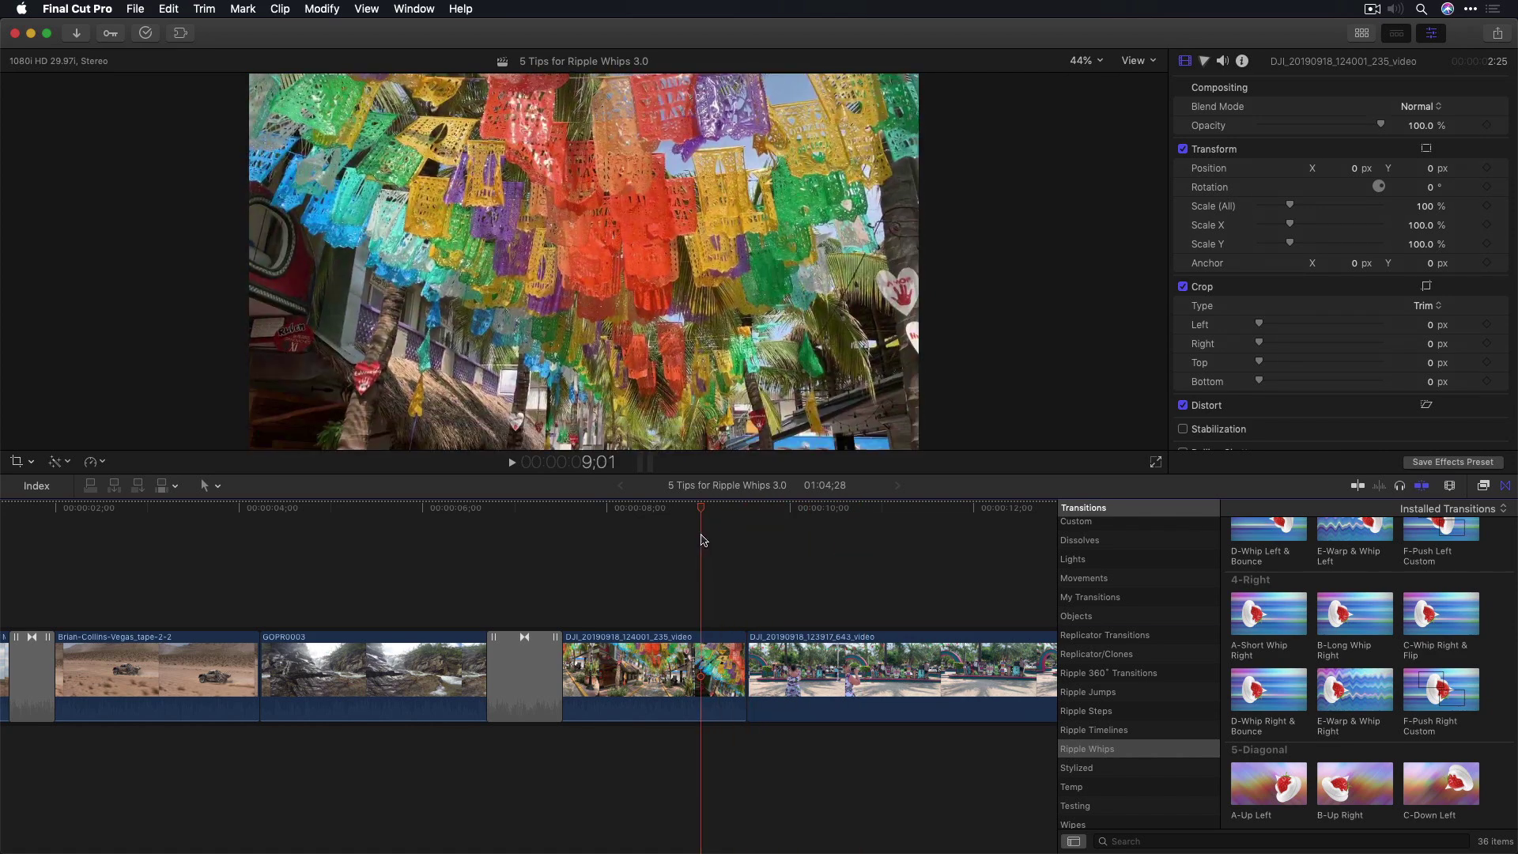
left_click(744, 672)
scroll(1352, 636, "up", 10)
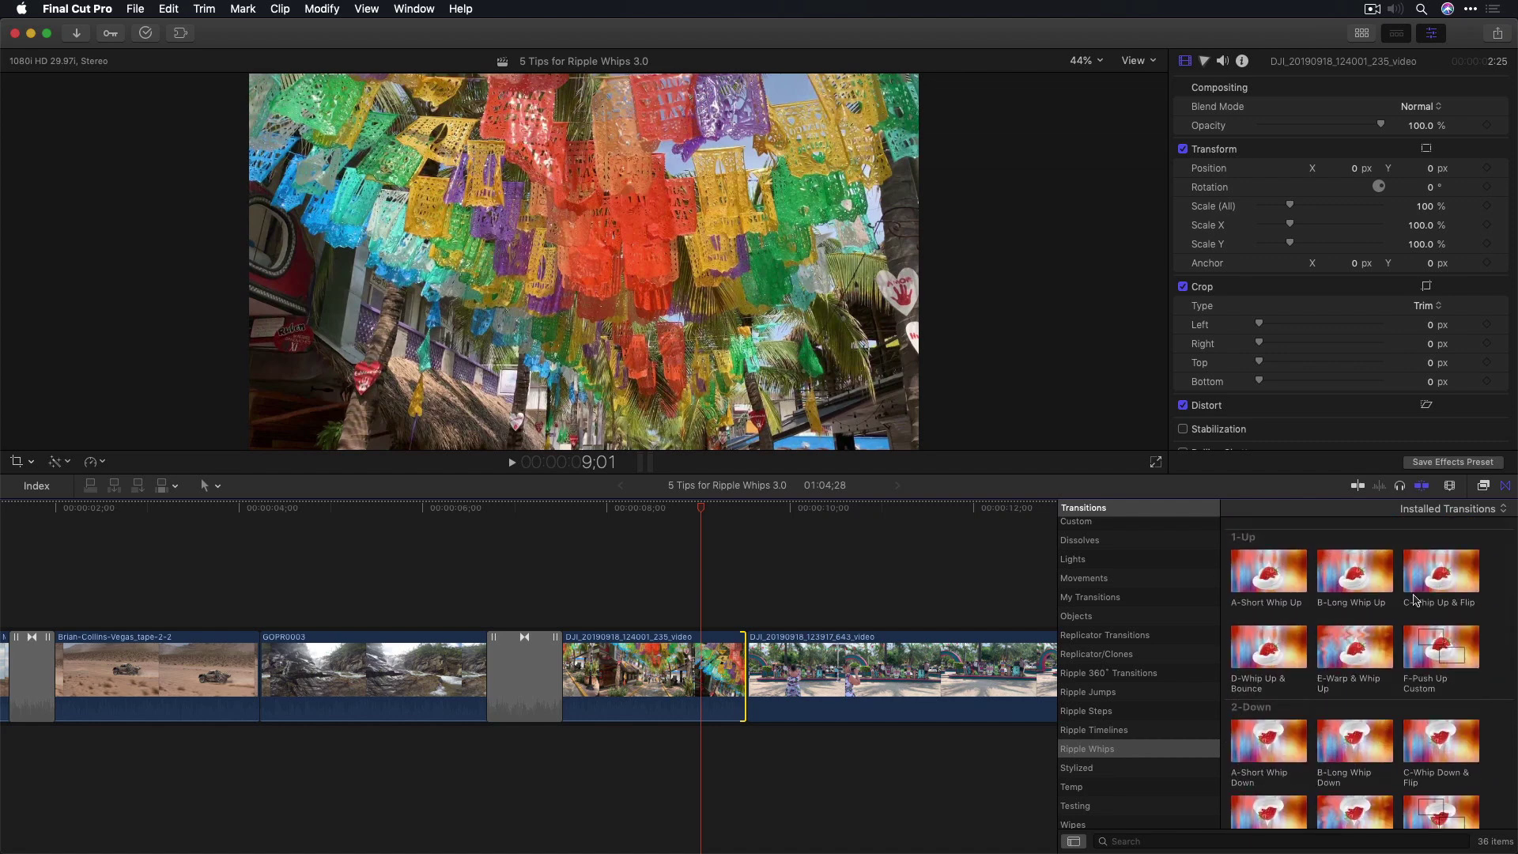
double_click(1442, 579)
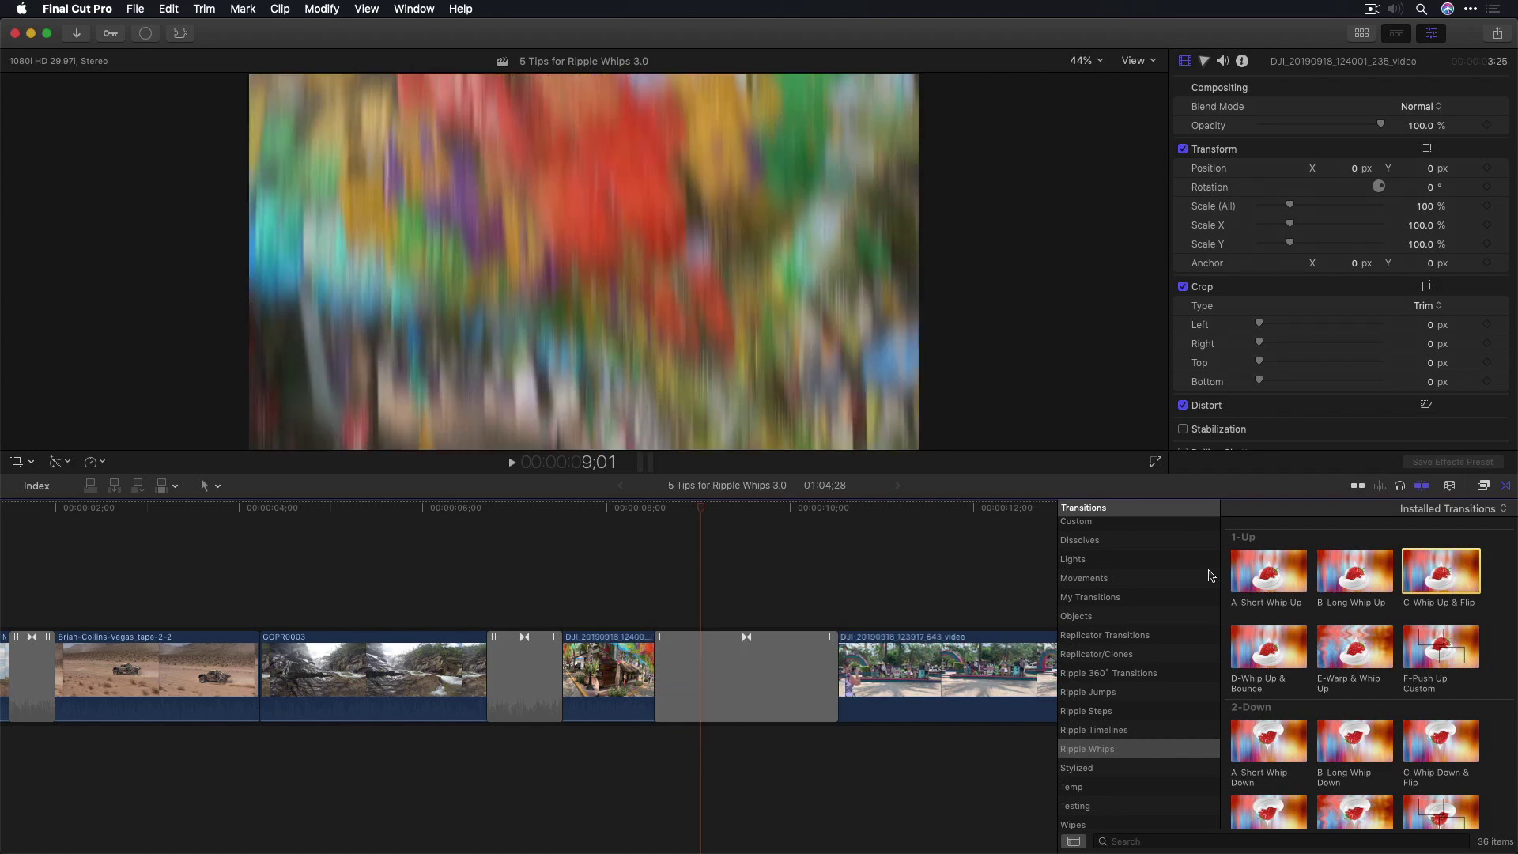
left_click(626, 512)
key("space")
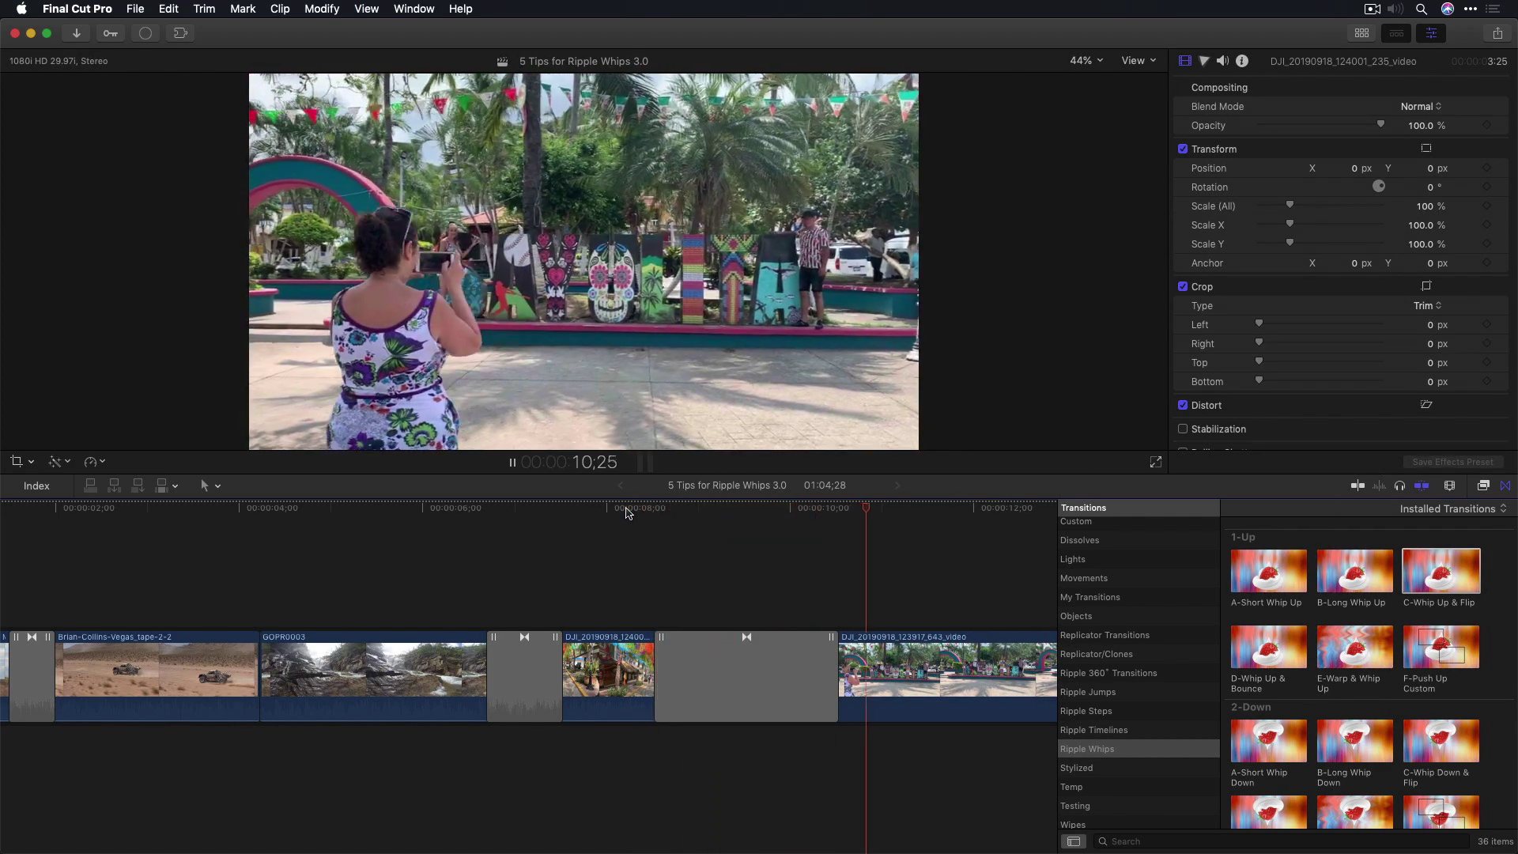
key("space")
scroll(773, 538, "left", 5)
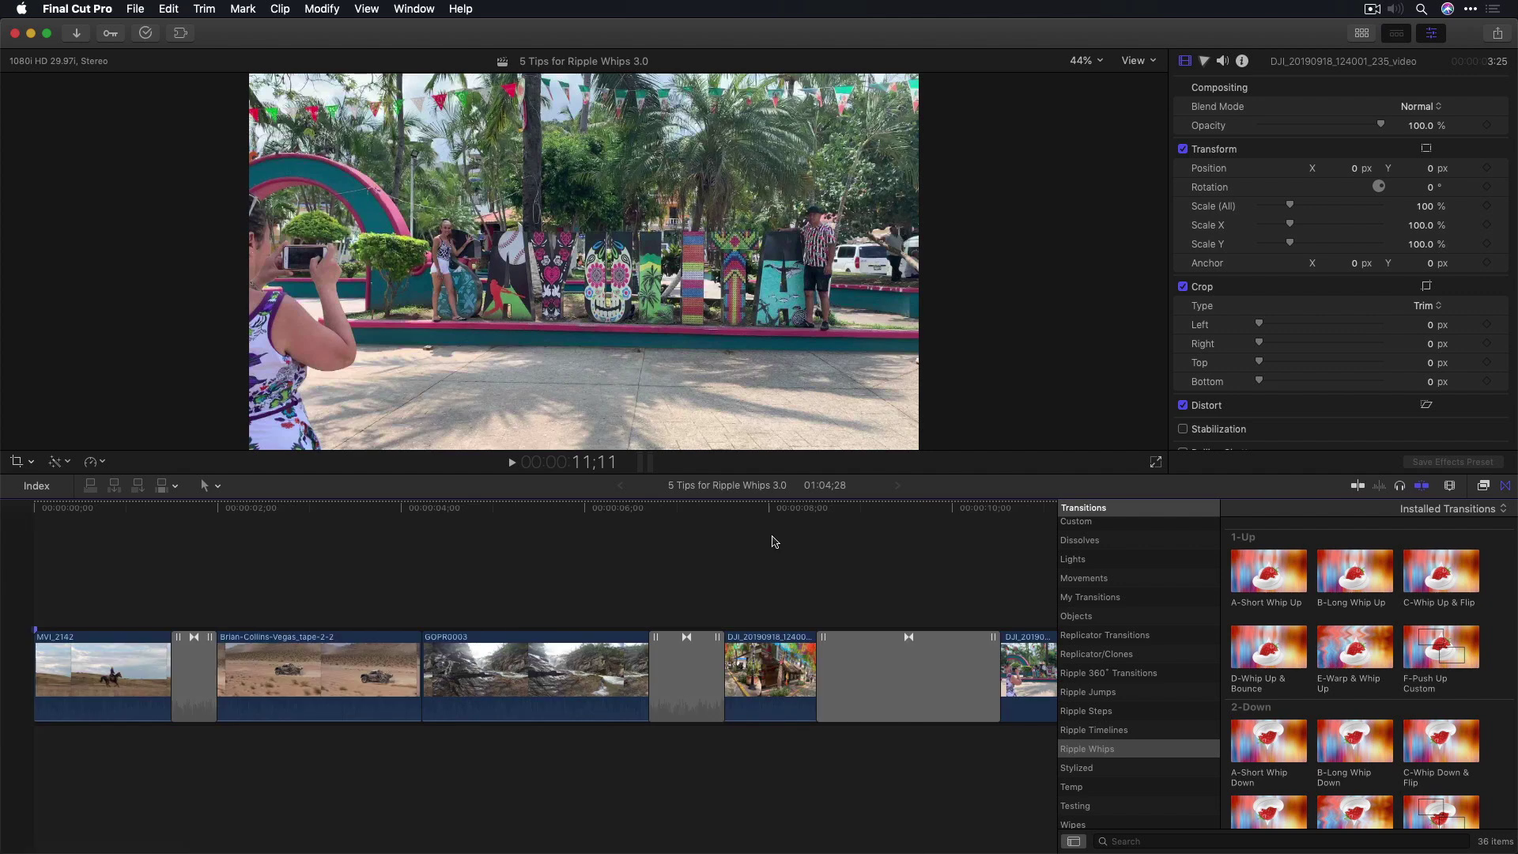
Set the first whip's Color to 54.62, Prism to 33.39 and Blur to 35.22, then preview.
left_click(195, 513)
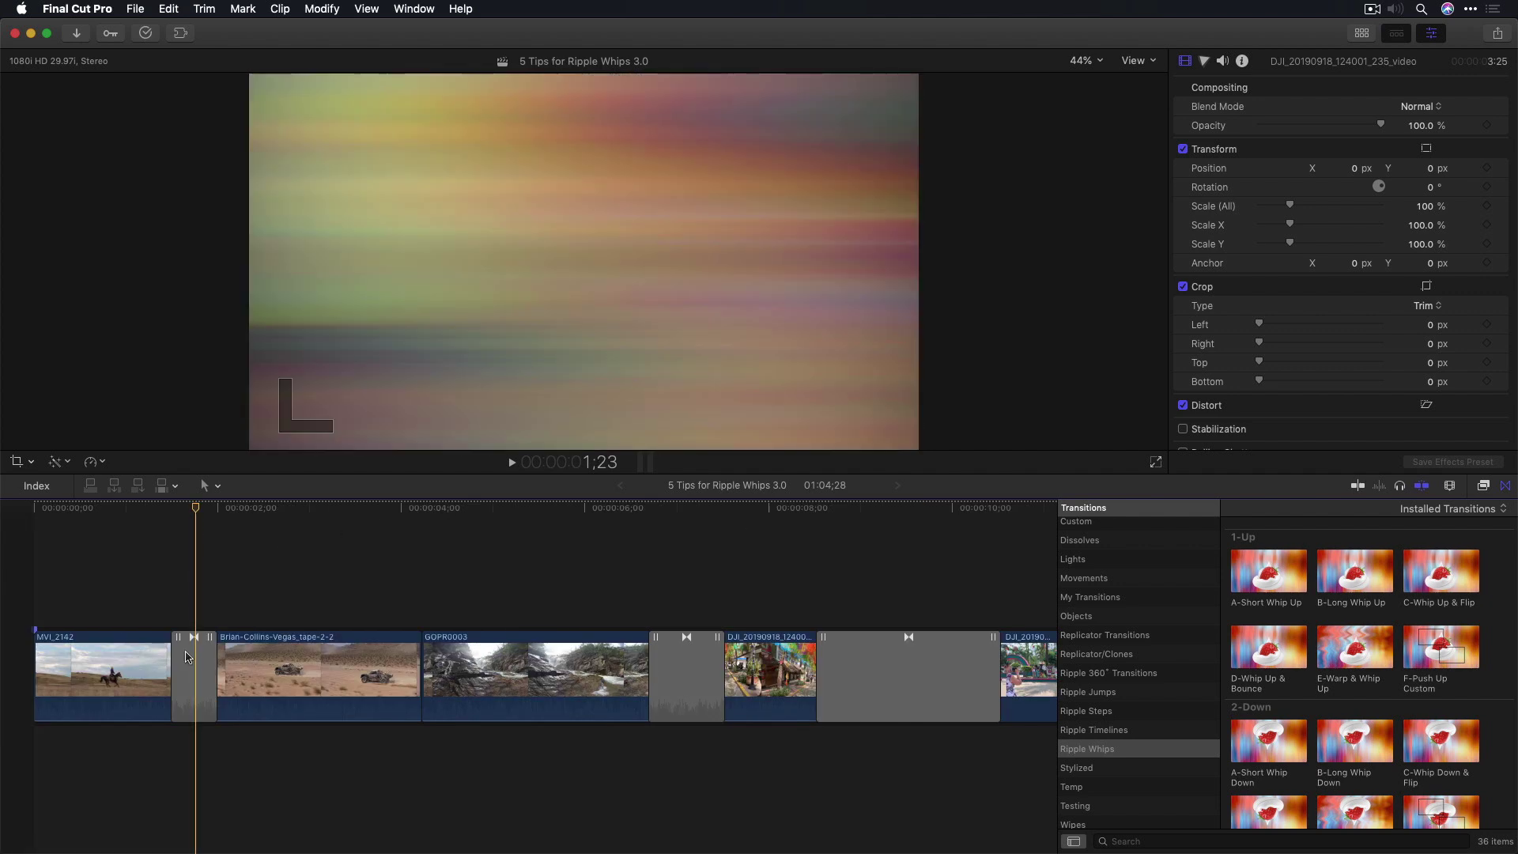
left_click(187, 657)
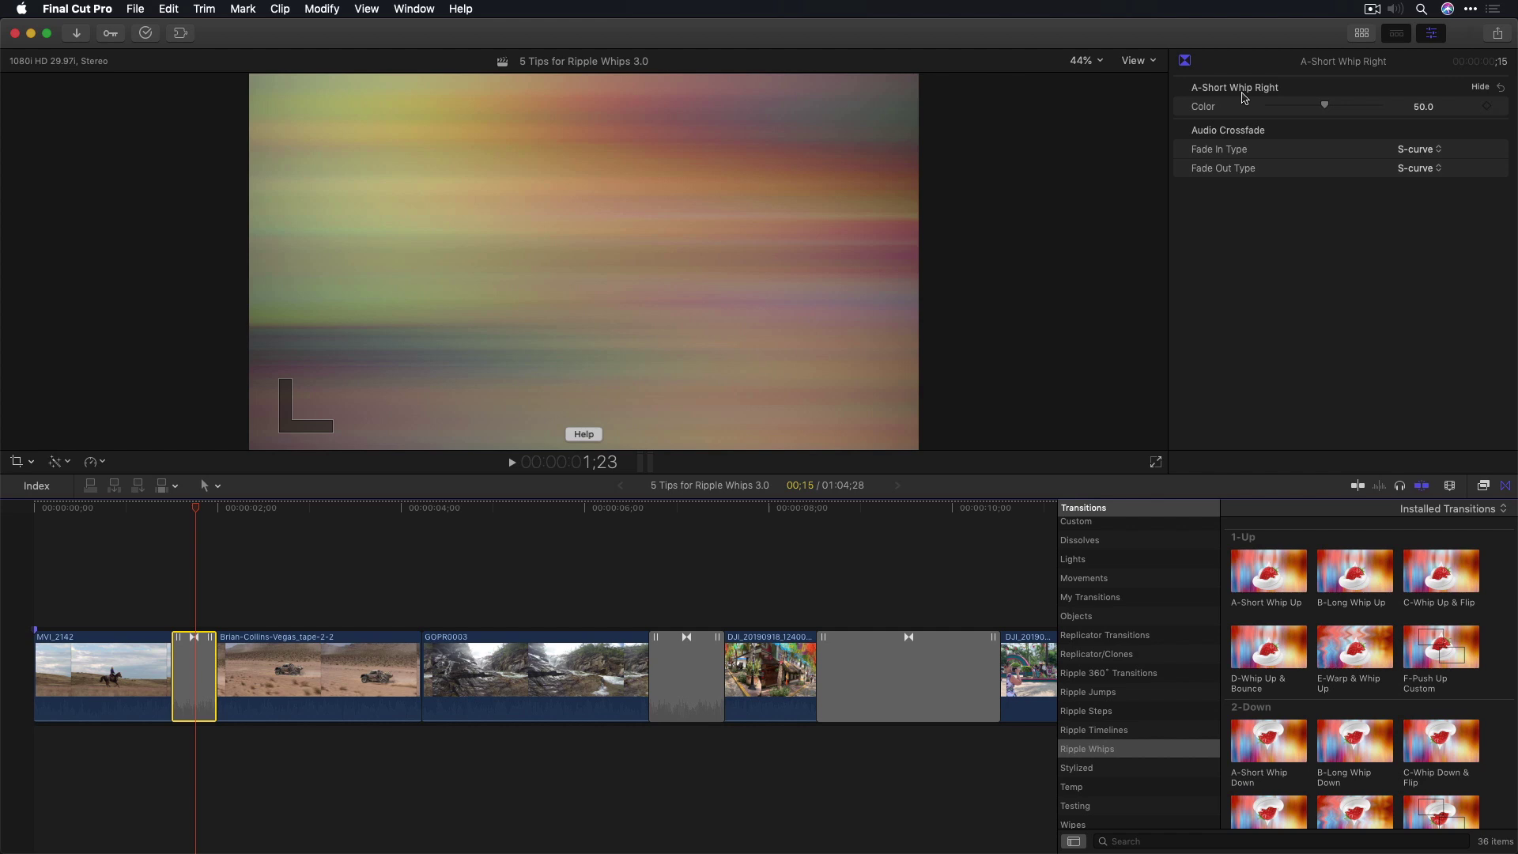
left_click_drag(1326, 107, 1373, 109)
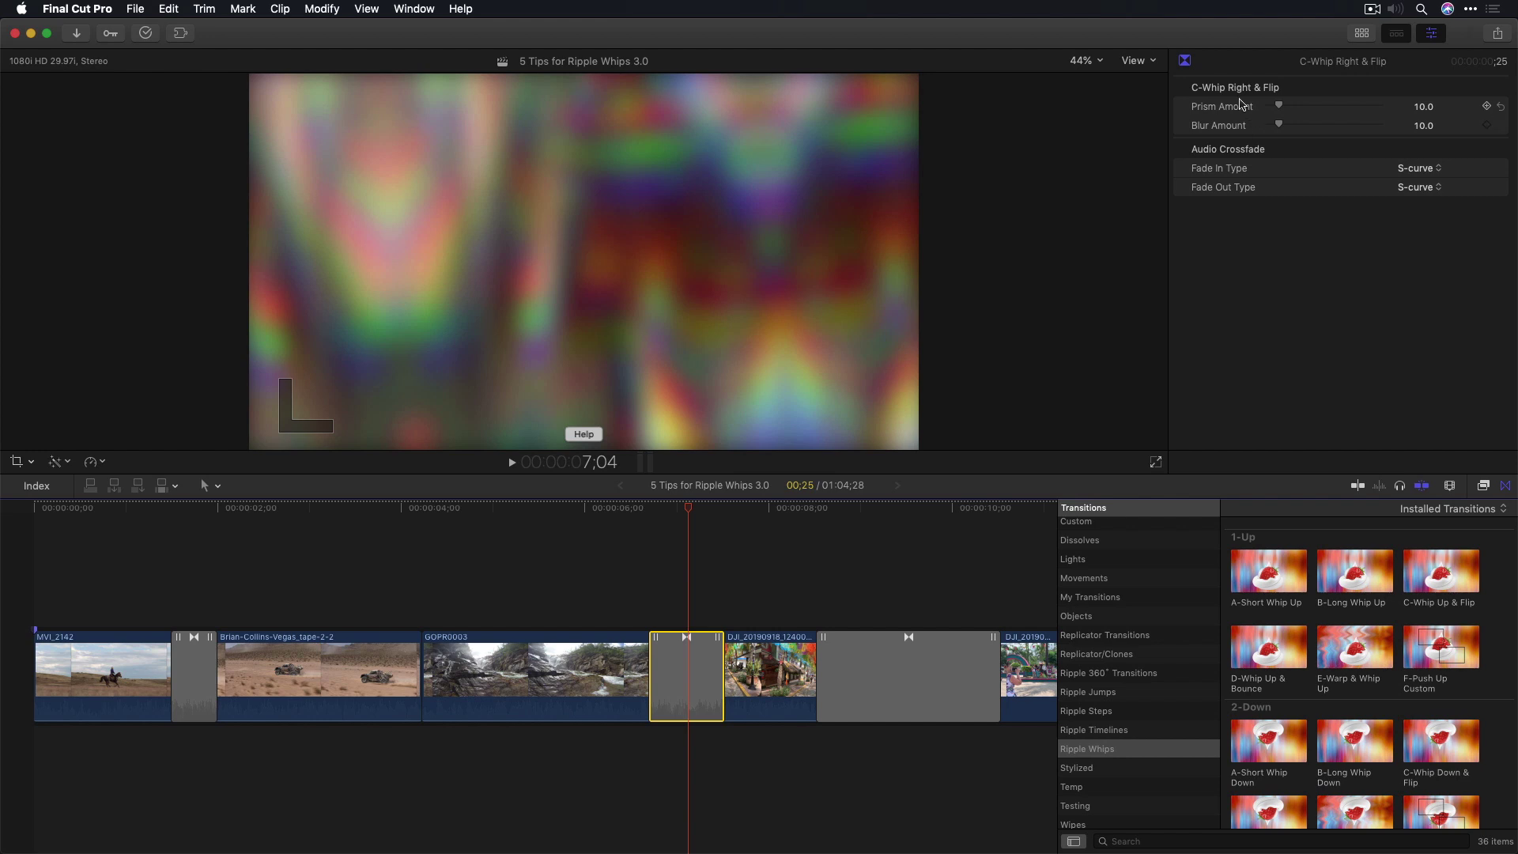
left_click_drag(1279, 107, 1308, 129)
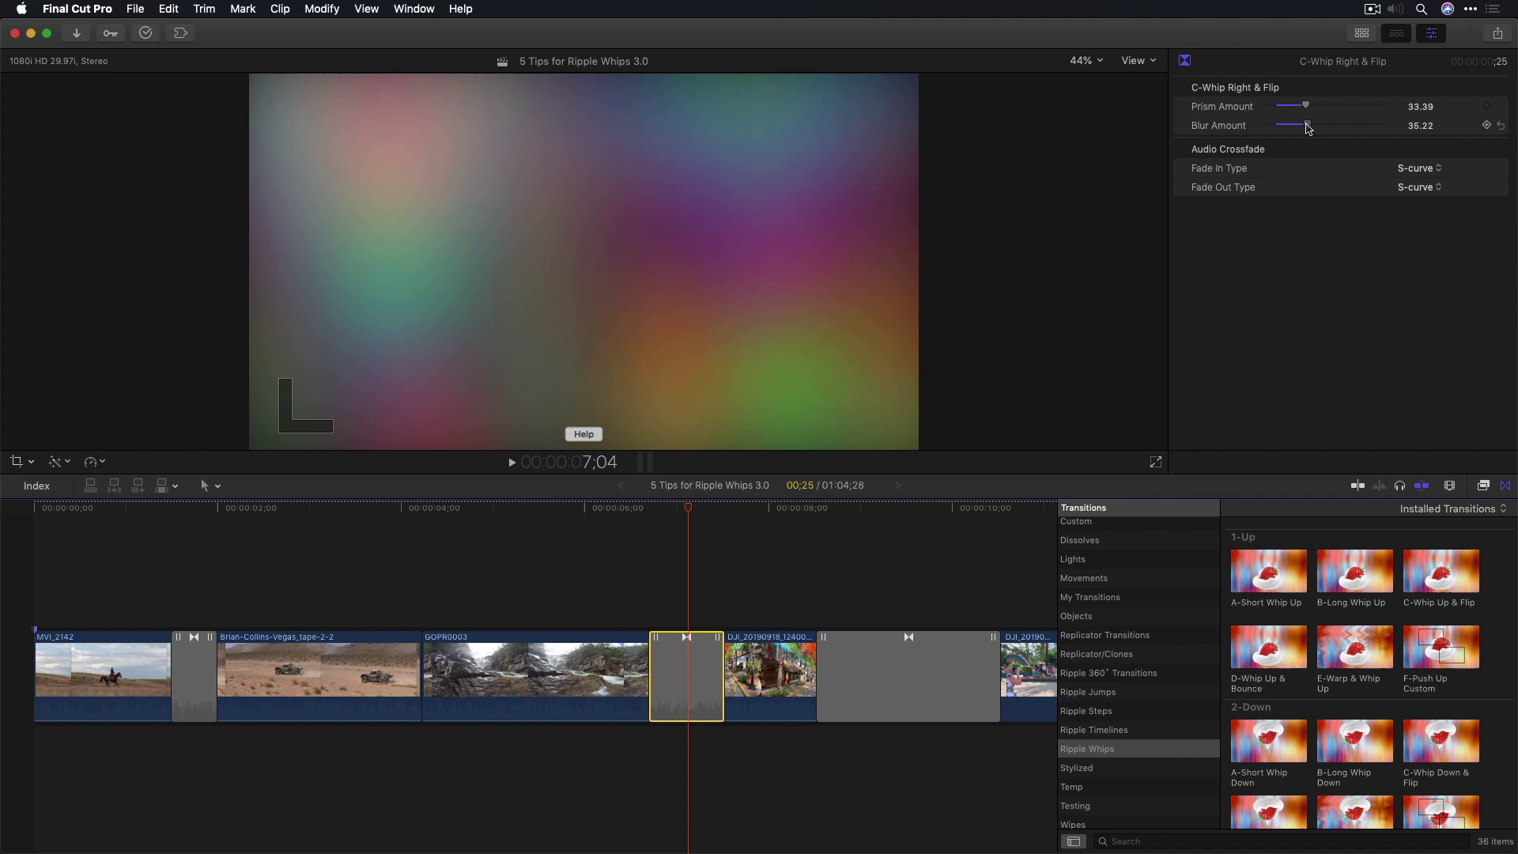
left_click(637, 512)
key("space")
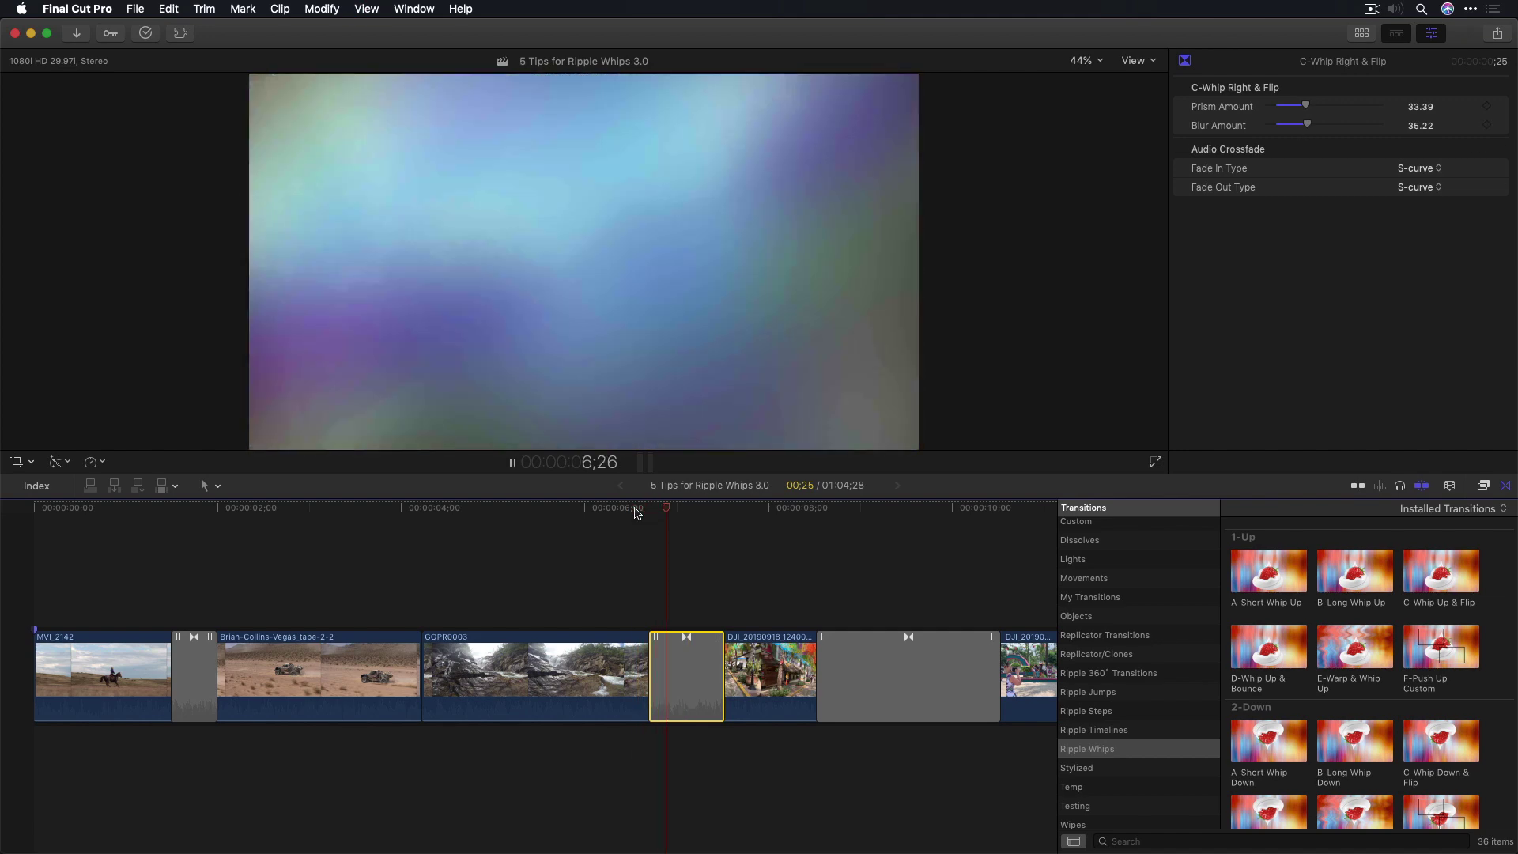
Give C-Whip Up & Flip Push-in Shift -7.0 and Rotation -202.1, then preview it.
left_click(894, 676)
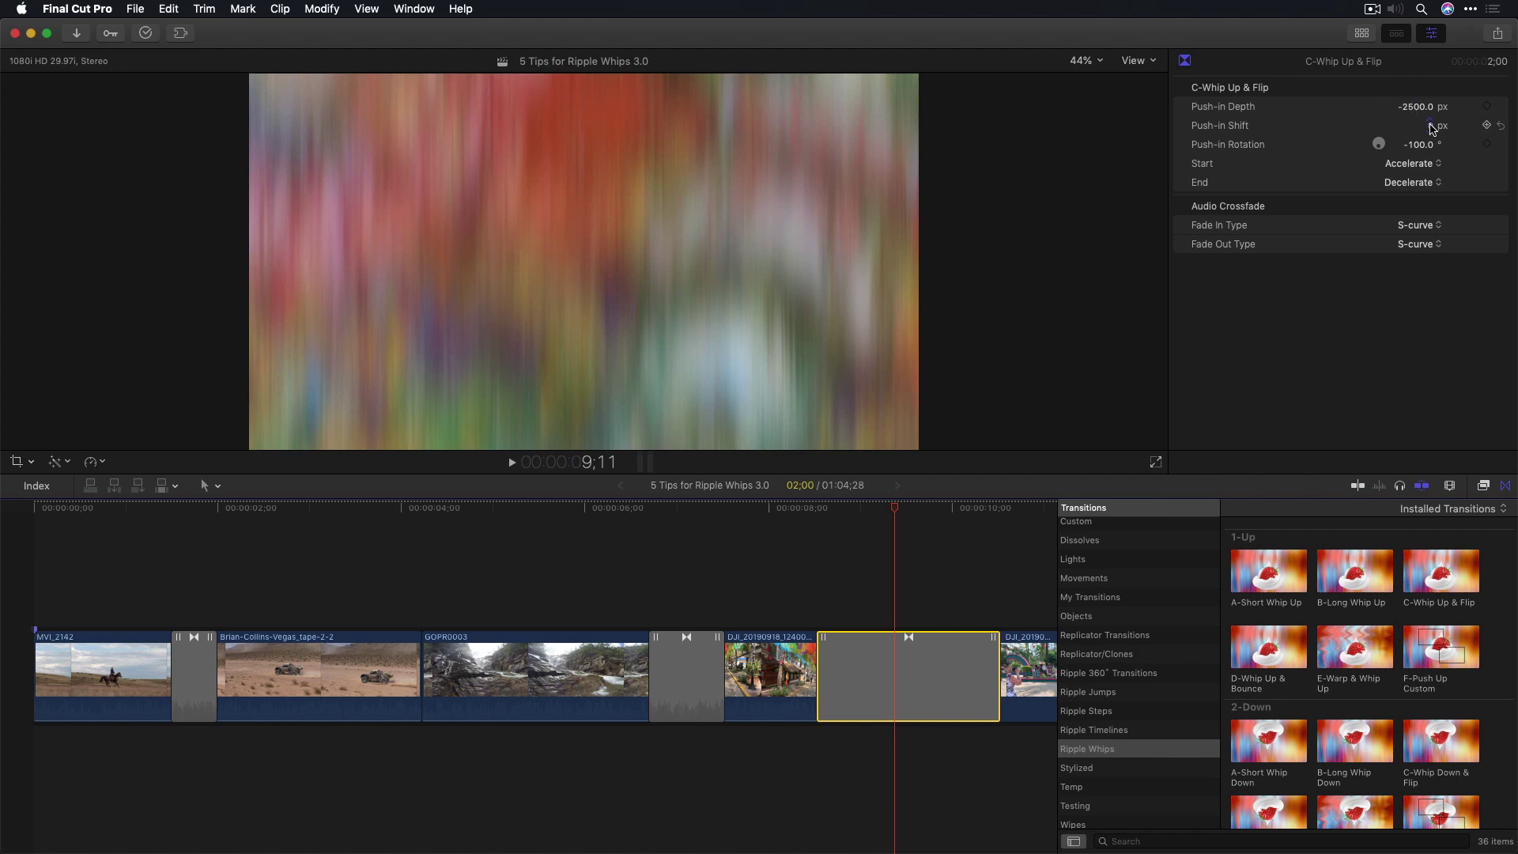
left_click_drag(1433, 129, 1383, 147)
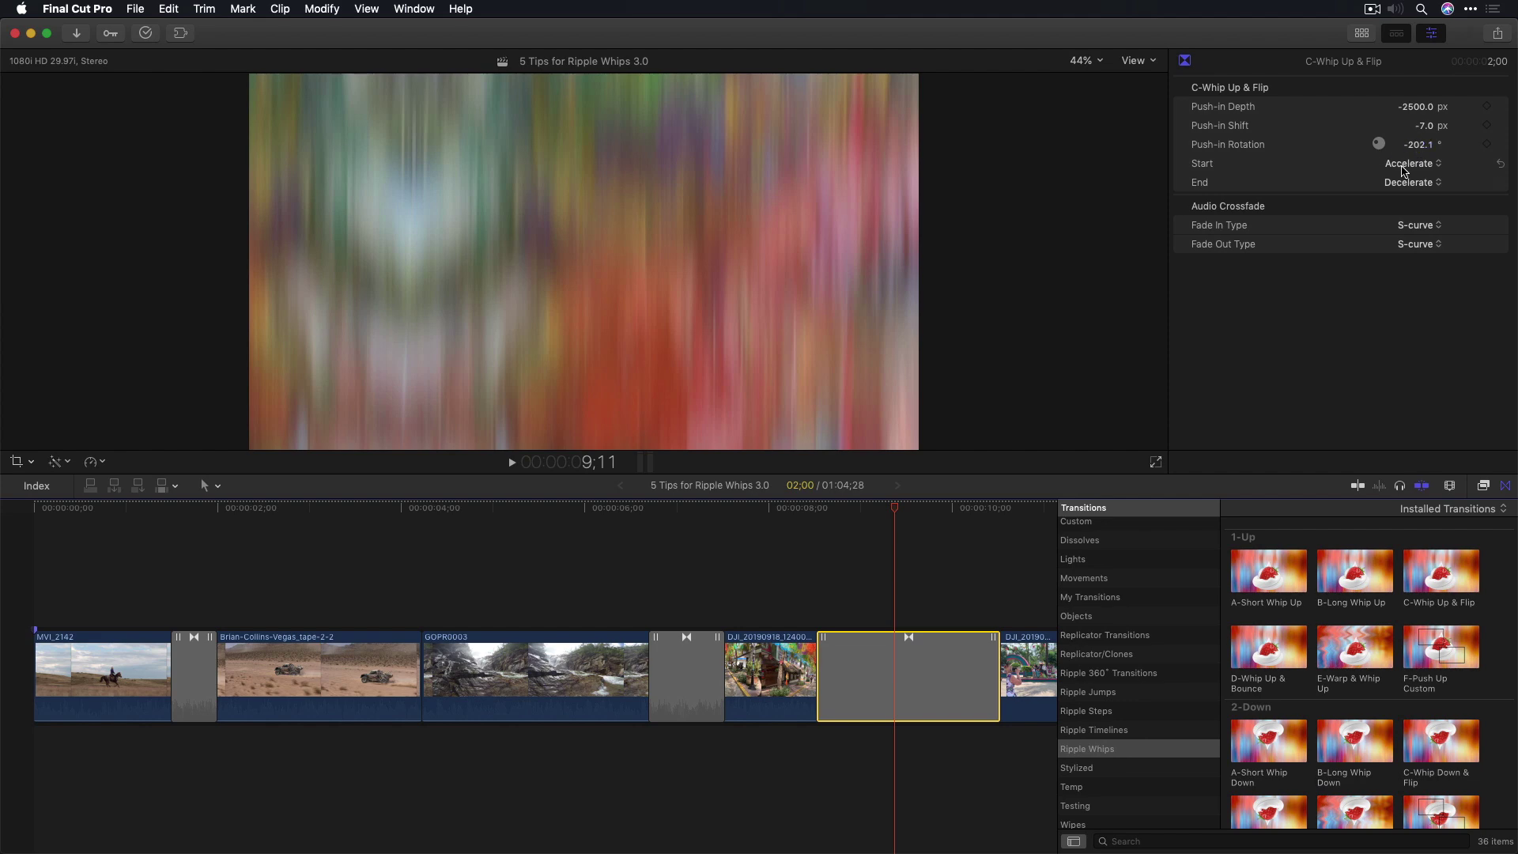
left_click(821, 563)
left_click(799, 510)
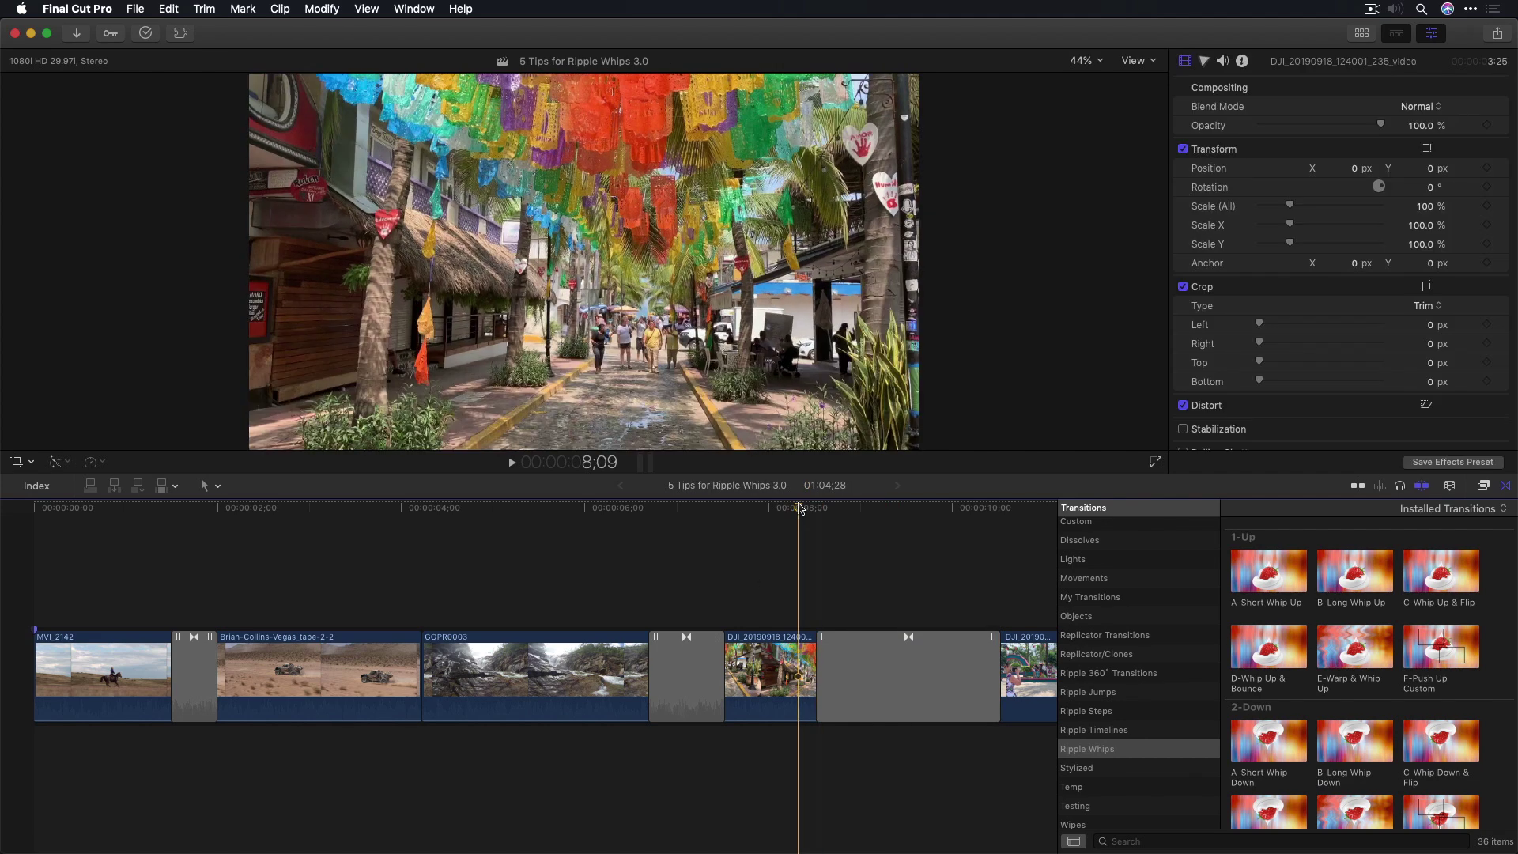
key("space")
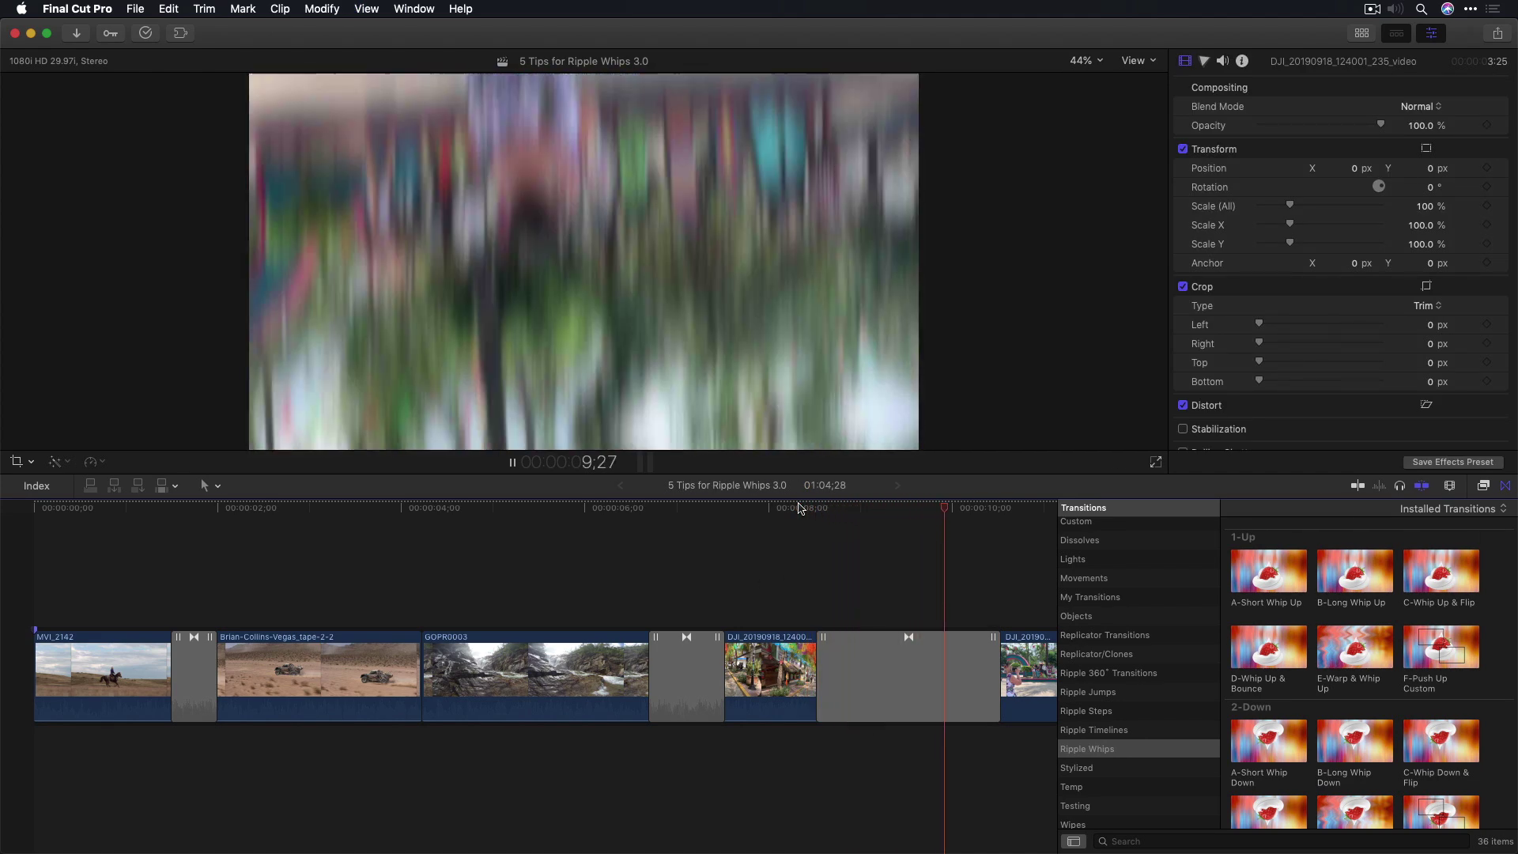
key("space")
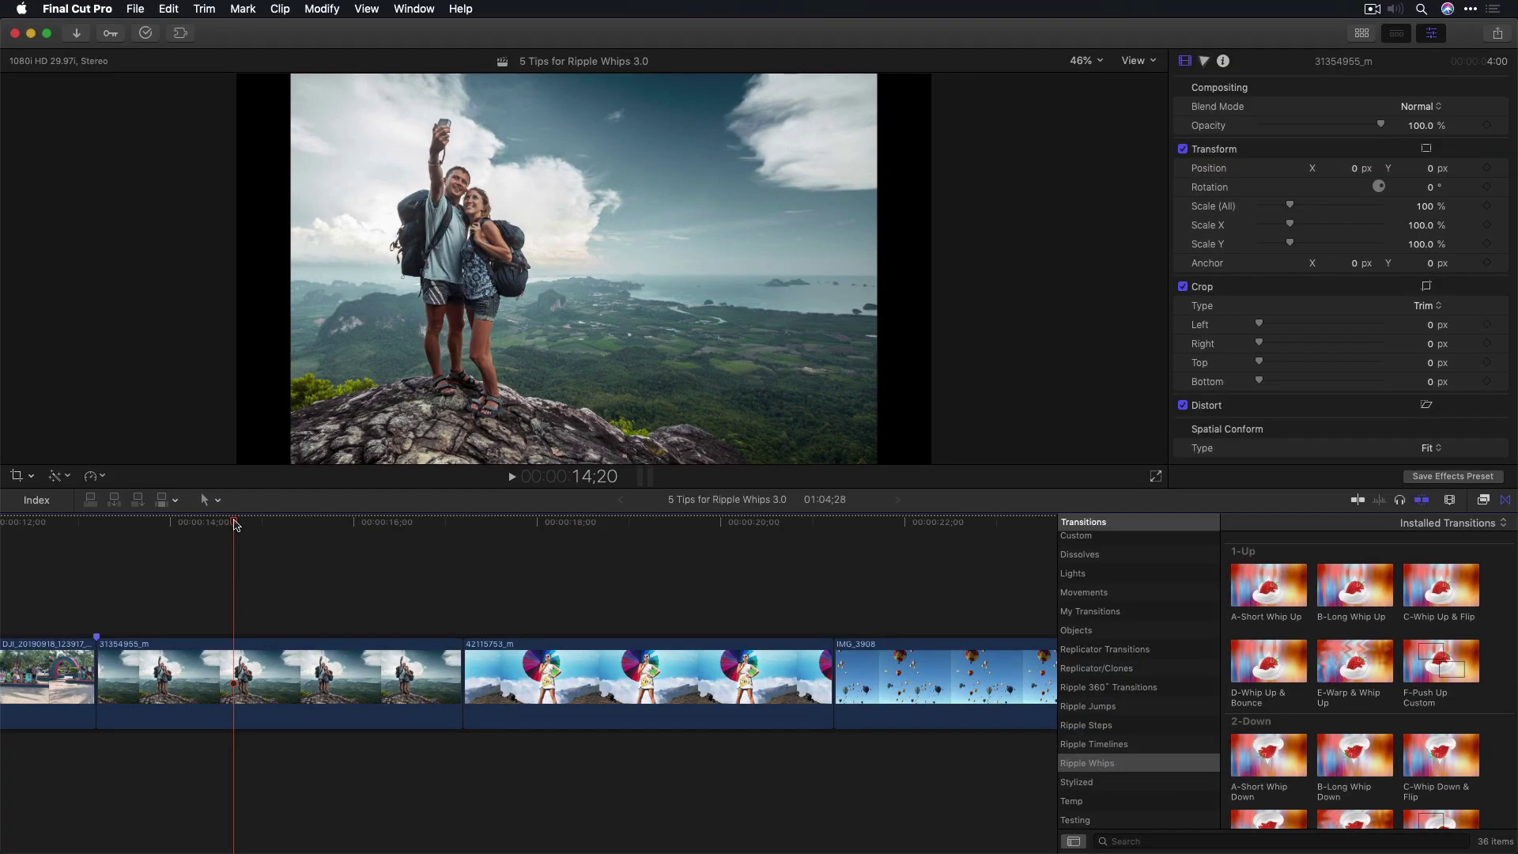
Apply a Ken Burns crop to the backpackers clip with a slightly lowered start frame.
left_click_drag(234, 523, 332, 555)
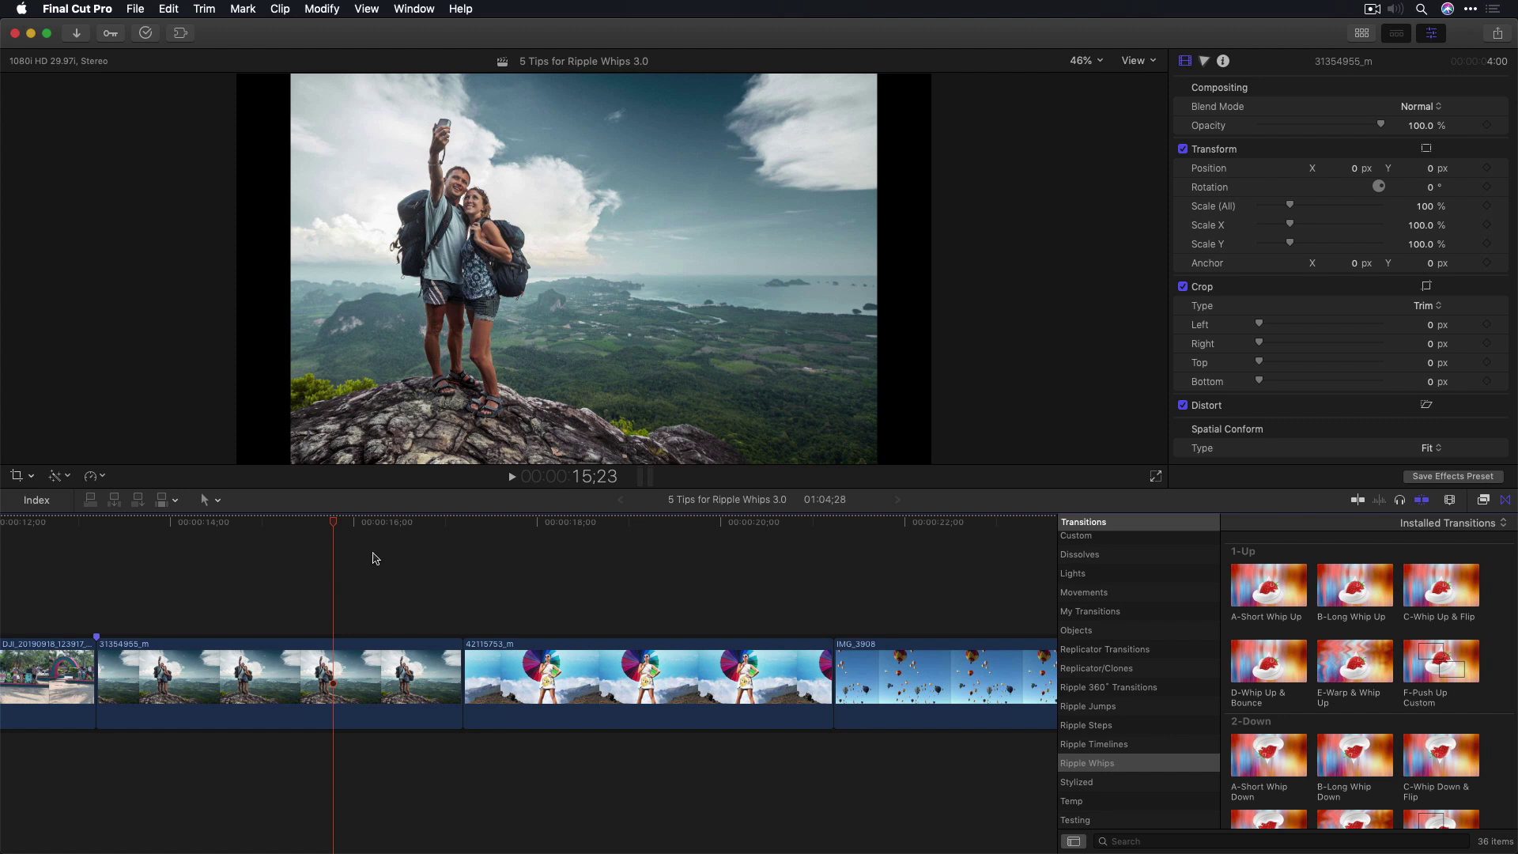
left_click_drag(319, 528, 159, 536)
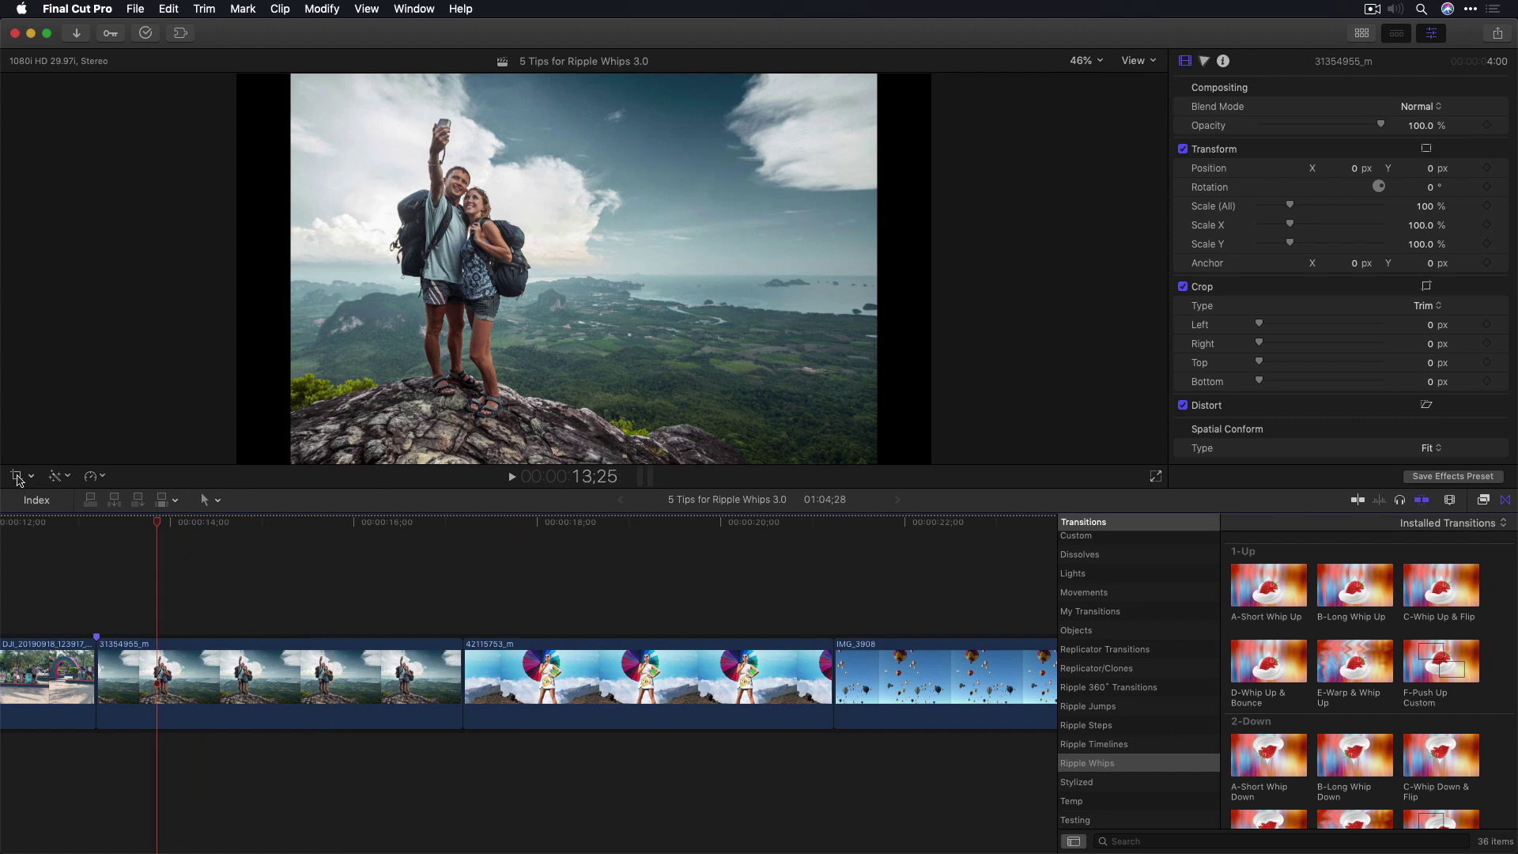
left_click(16, 476)
left_click(624, 446)
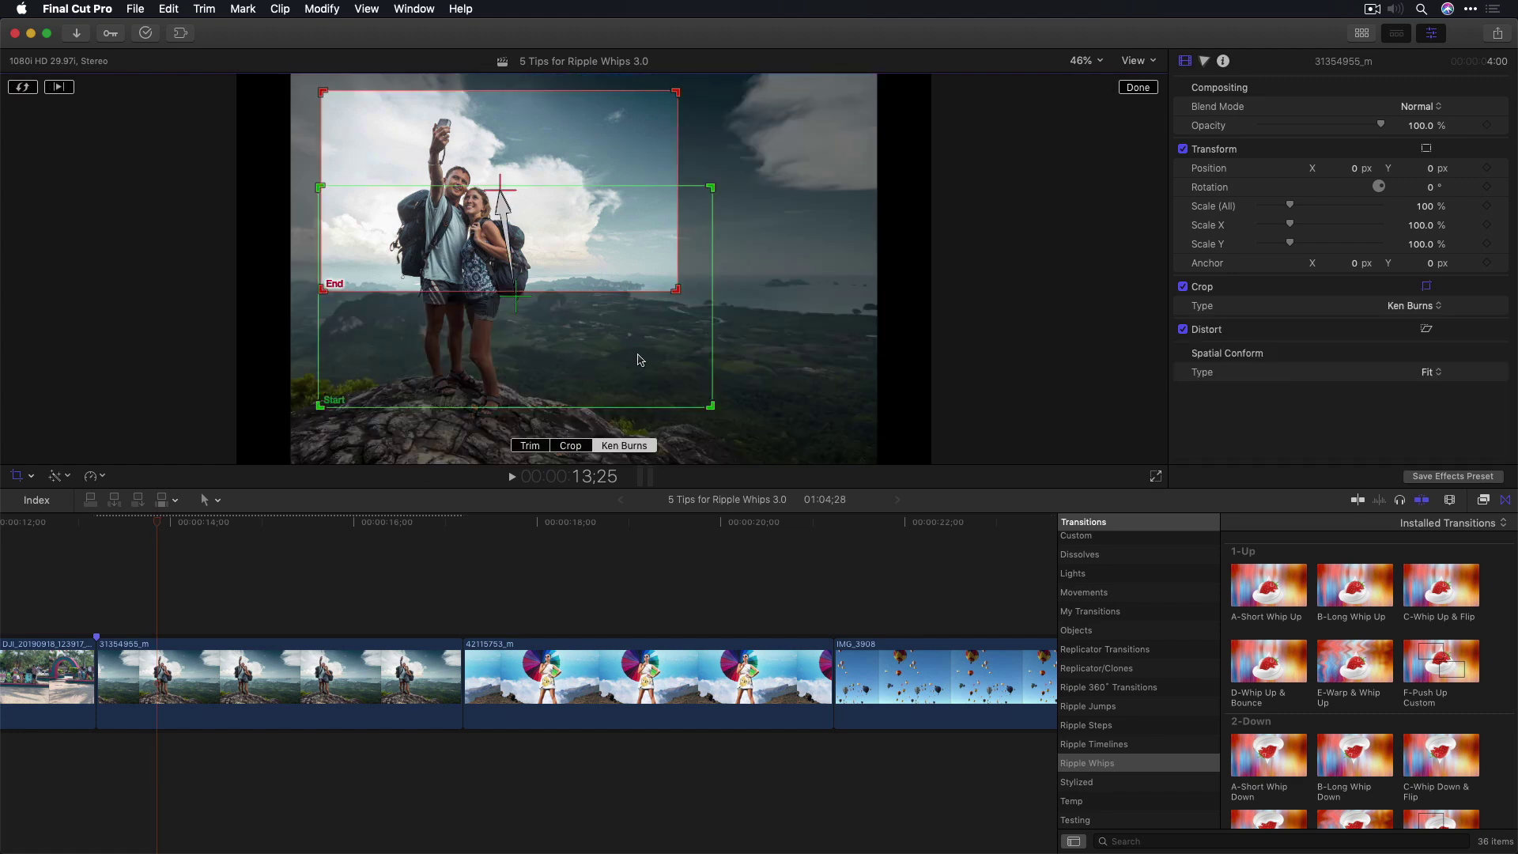
left_click_drag(641, 361, 642, 375)
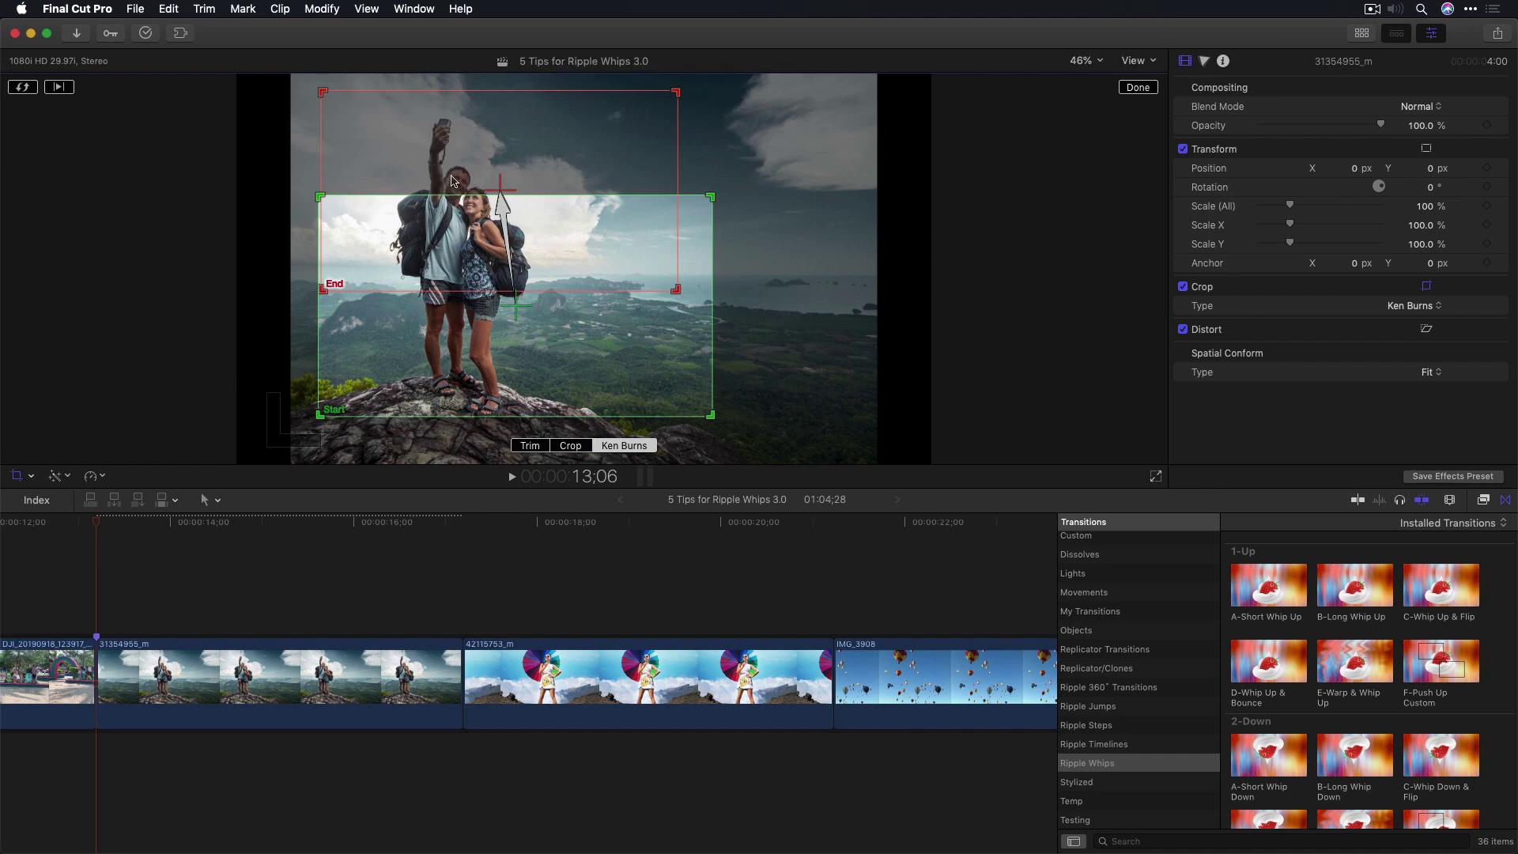
left_click(1137, 88)
key("space")
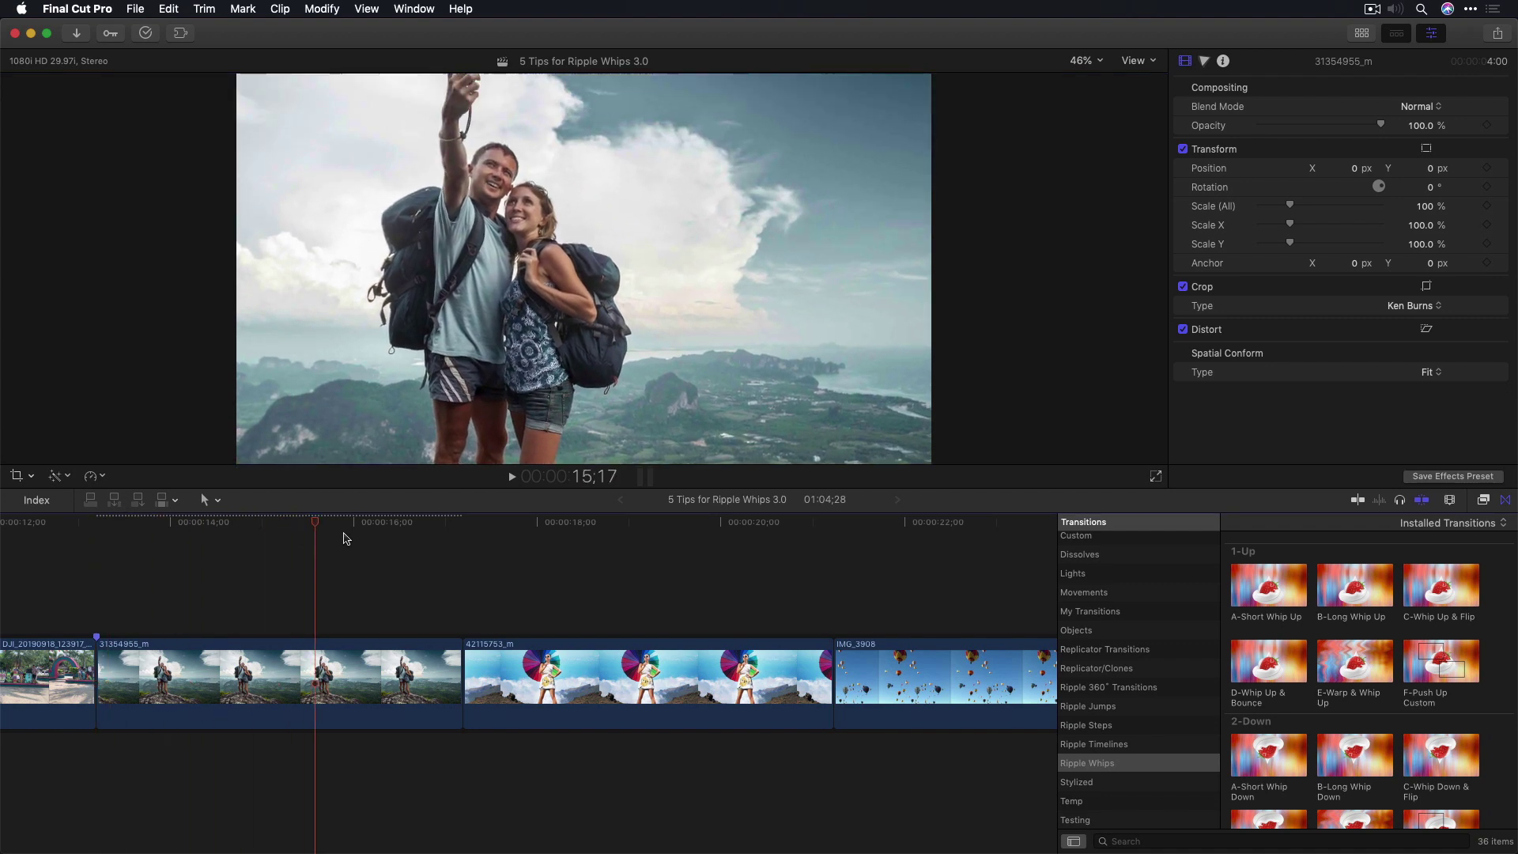
Apply a default Ken Burns crop to the umbrella clip 42115753_m.
left_click(623, 560)
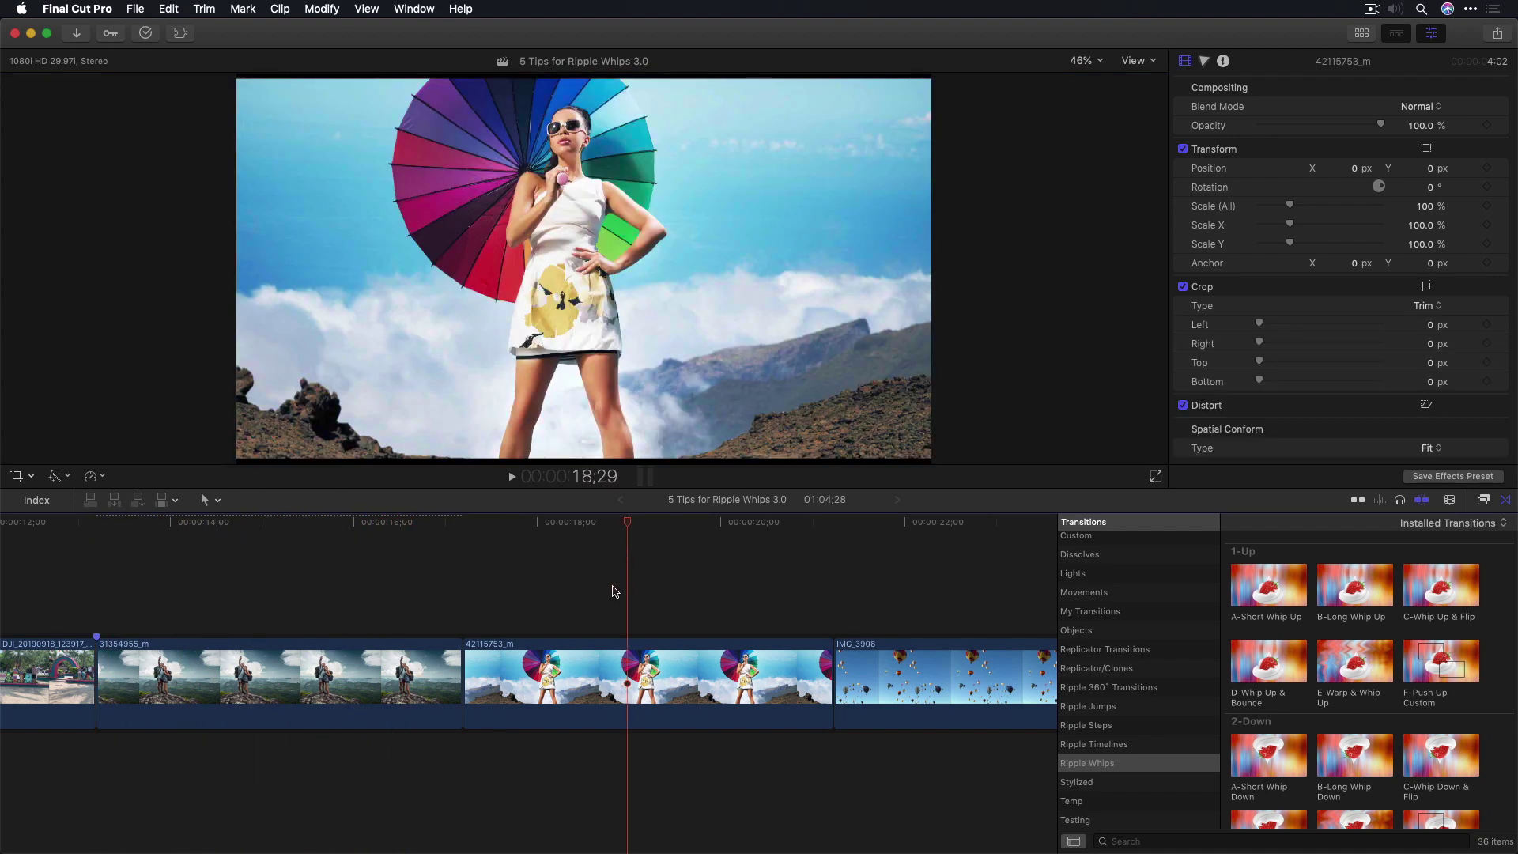
left_click(16, 476)
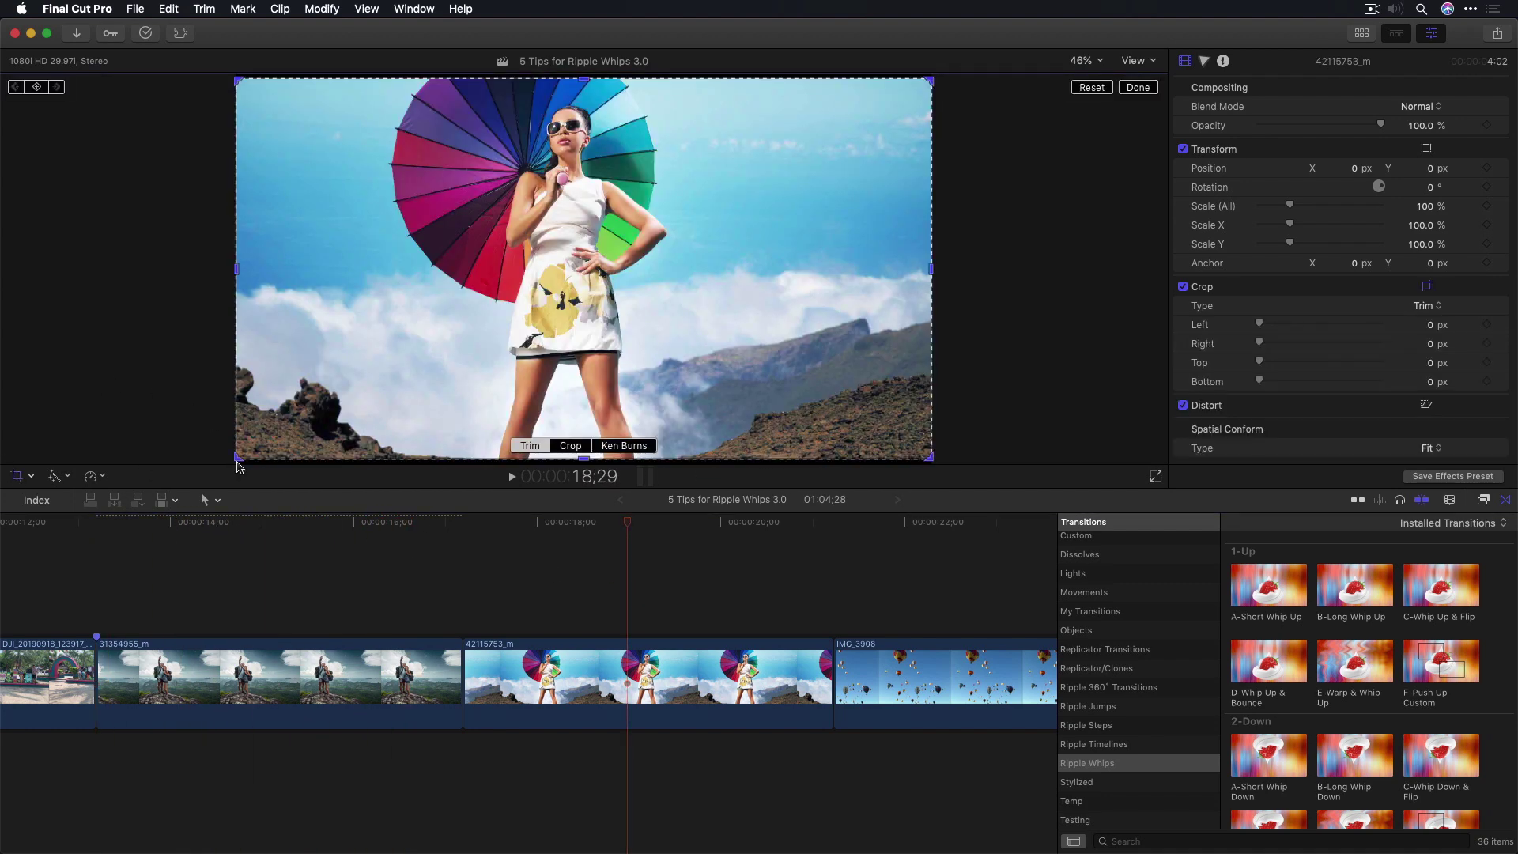
left_click(624, 446)
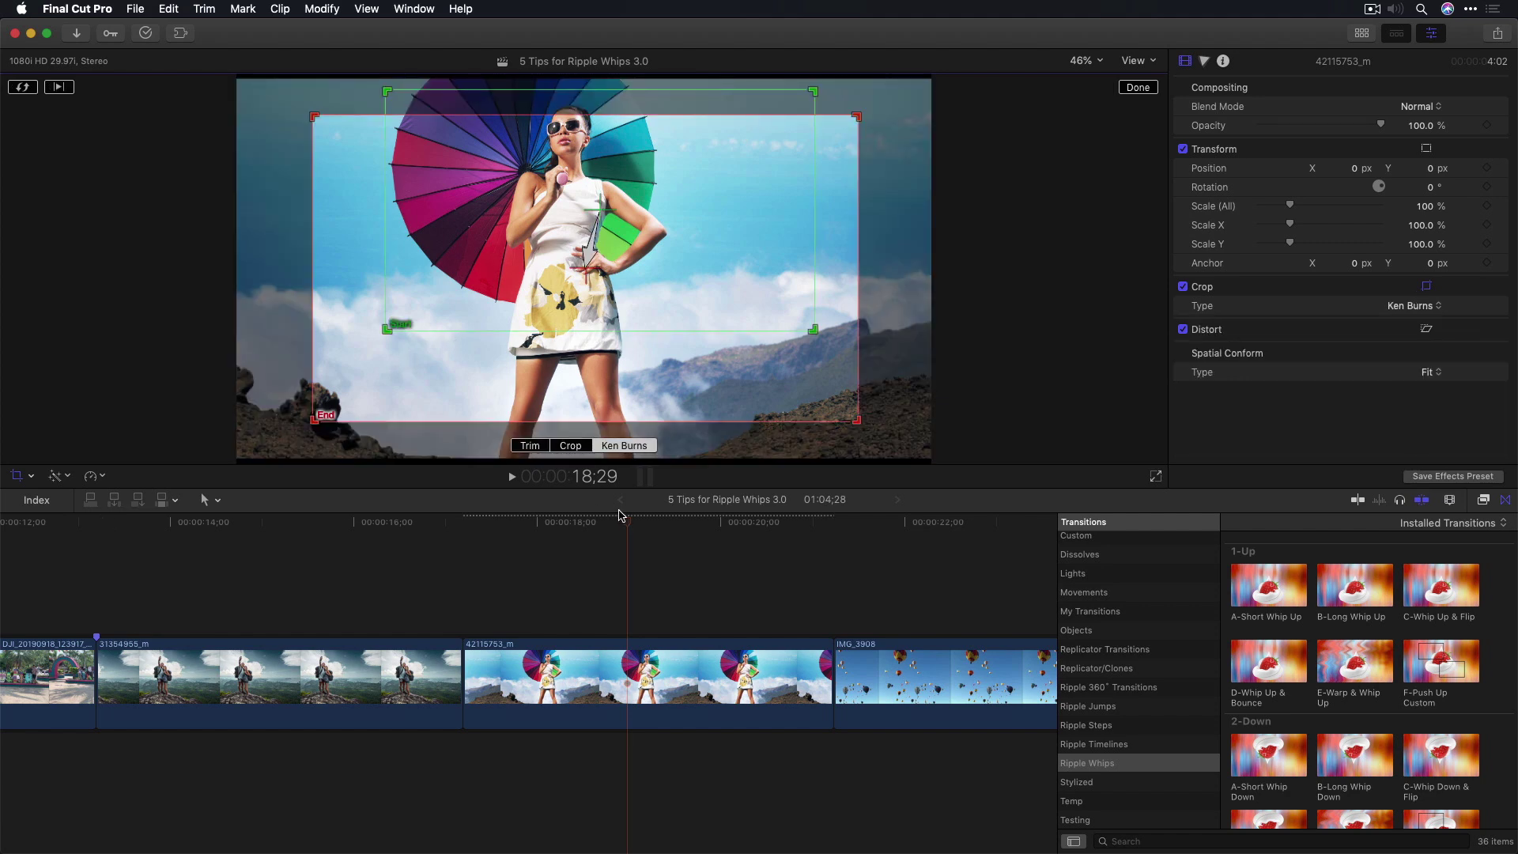
left_click(1139, 88)
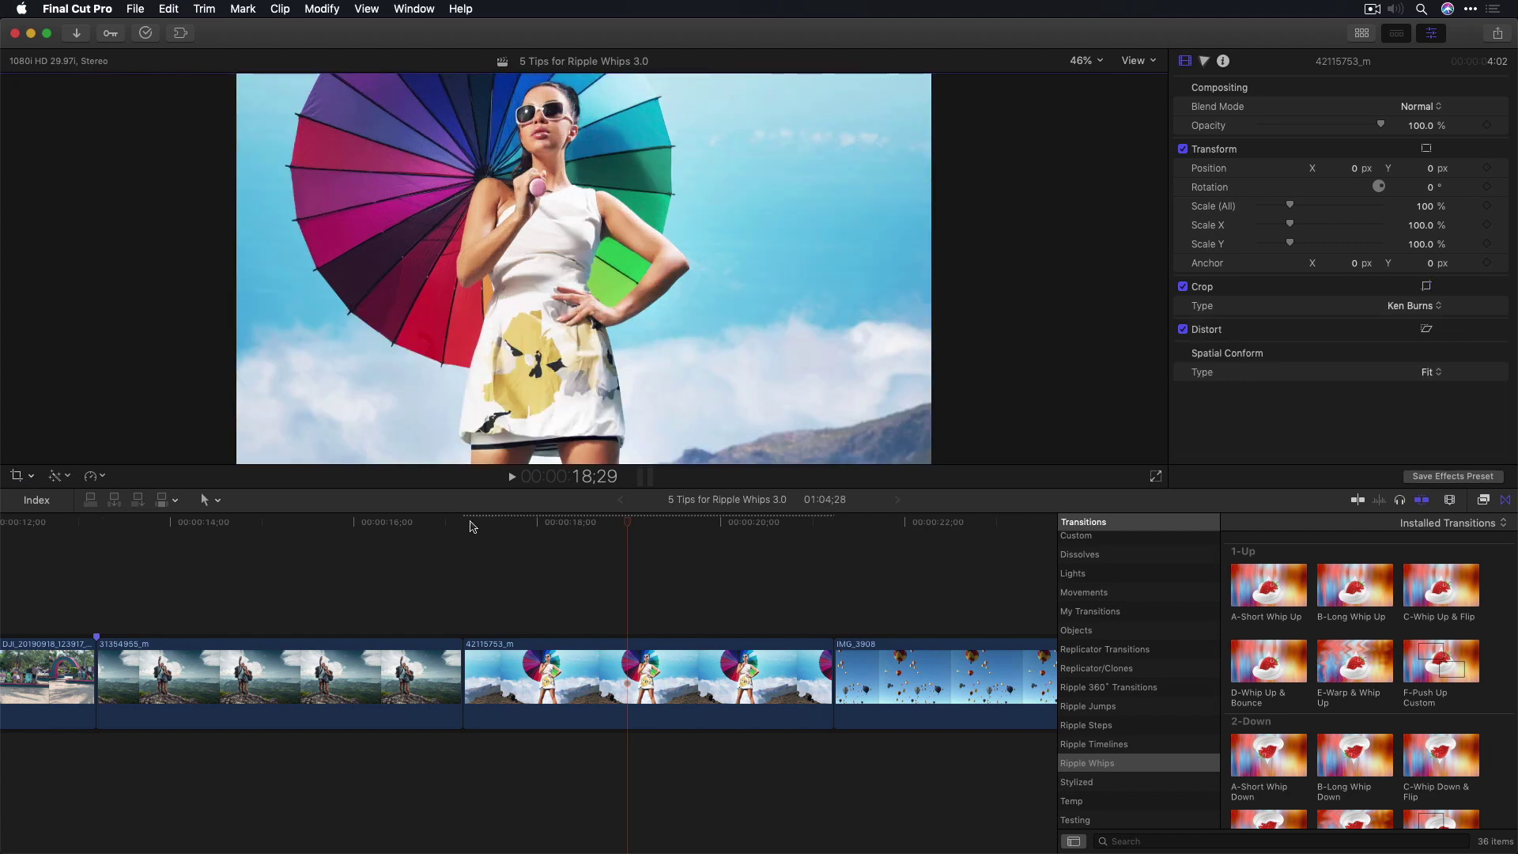
left_click_drag(471, 527, 281, 549)
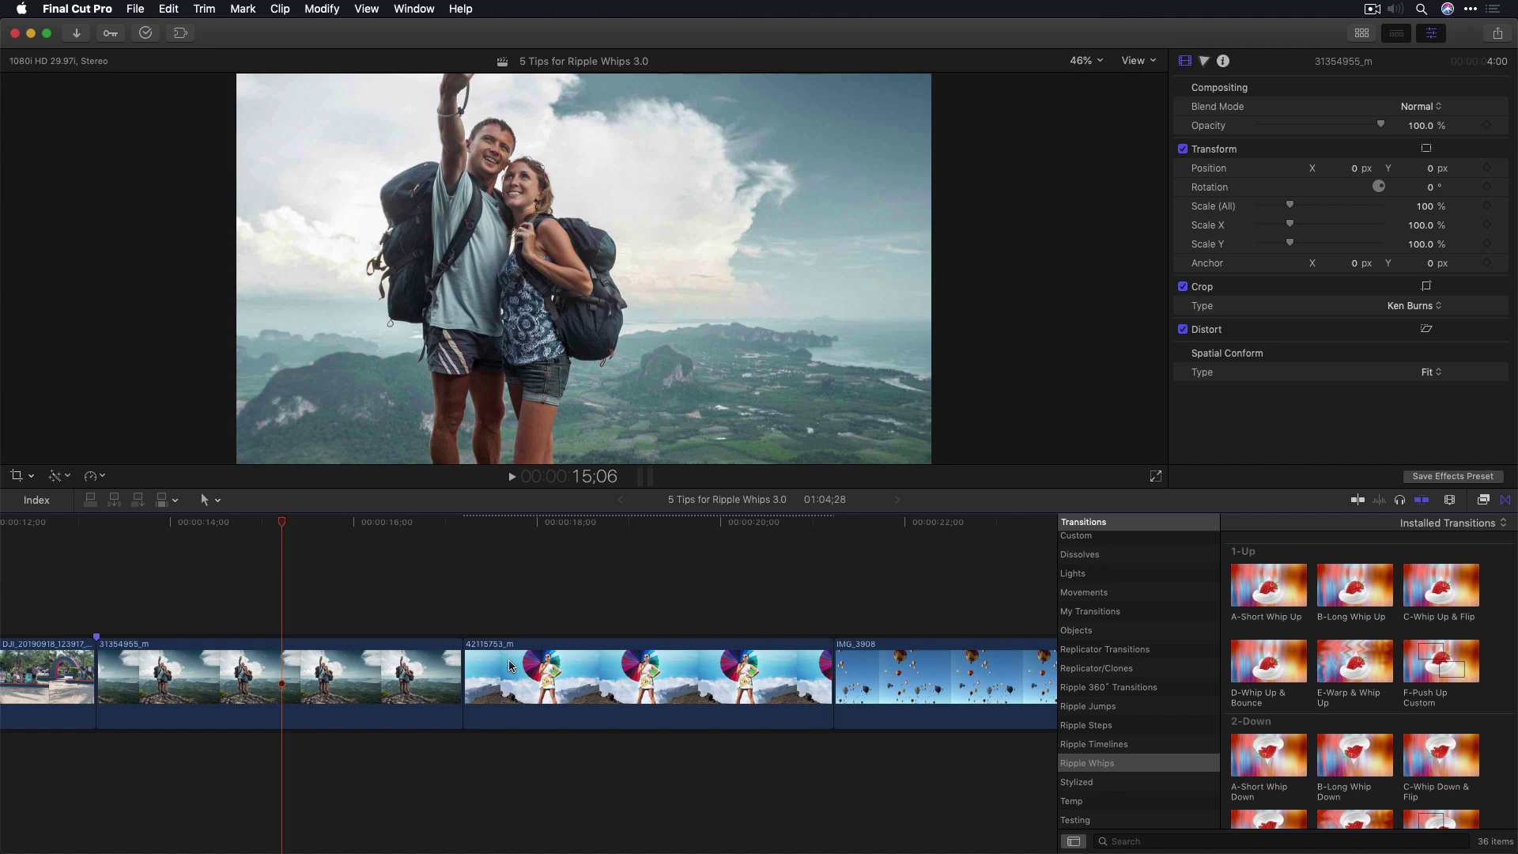
Add A-Short Whip Up between the backpackers and umbrella clips and preview it.
scroll(458, 672, "left", 1)
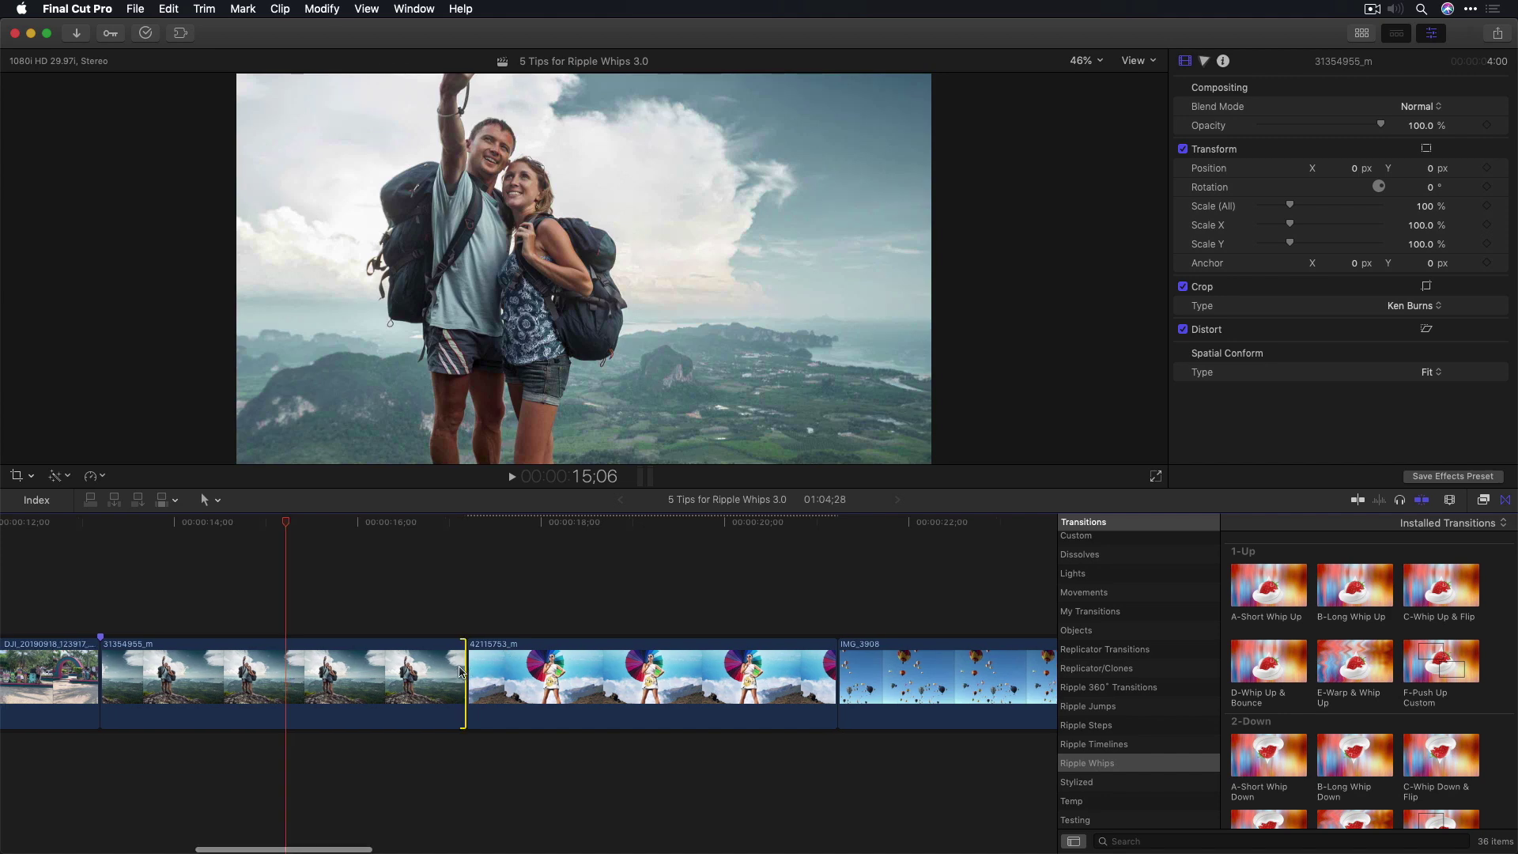
double_click(1273, 593)
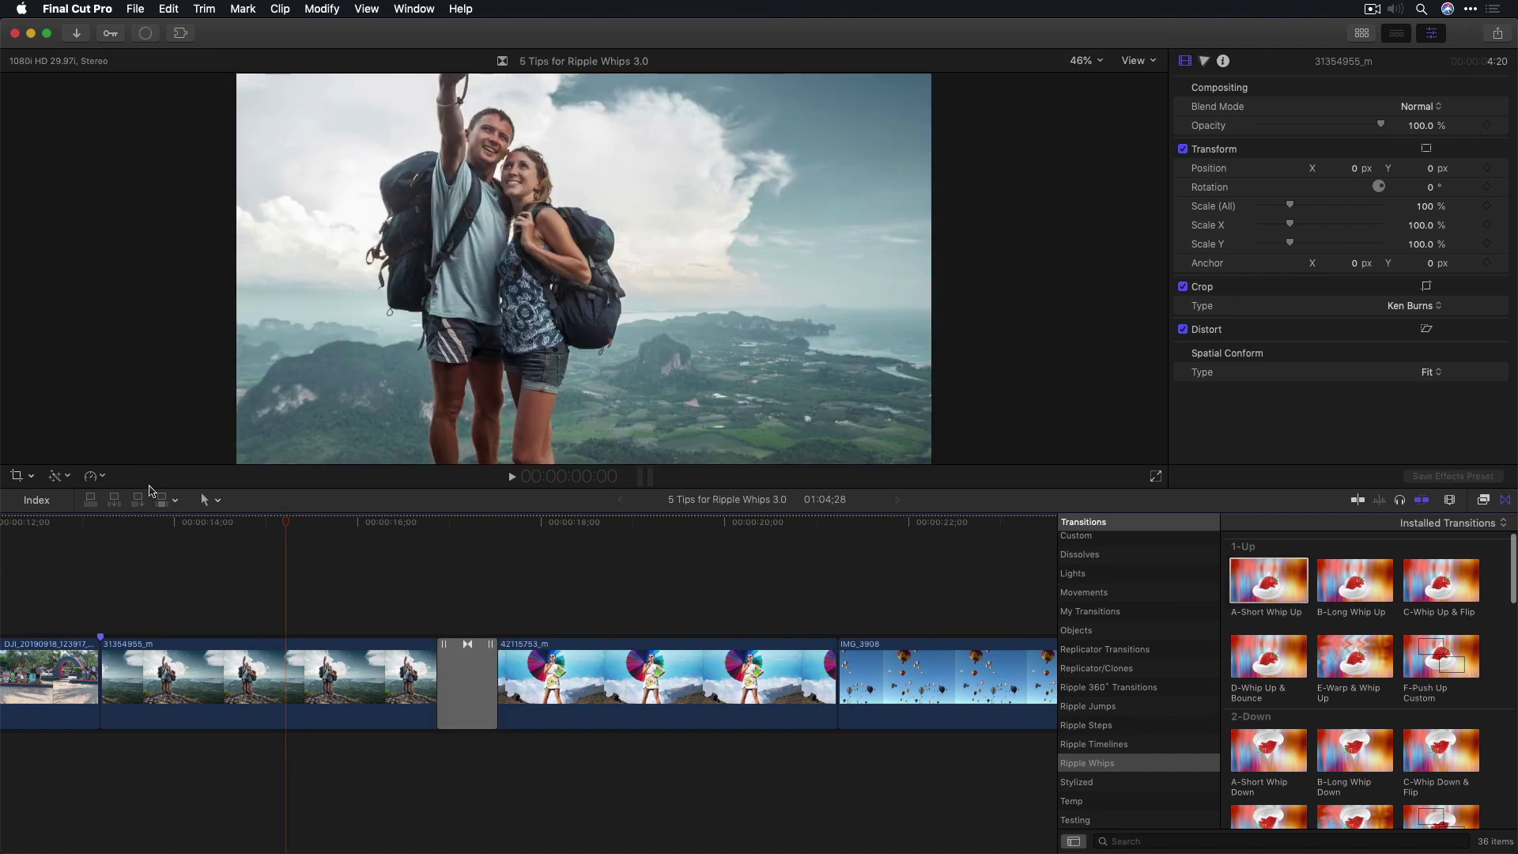
left_click(116, 524)
key("space")
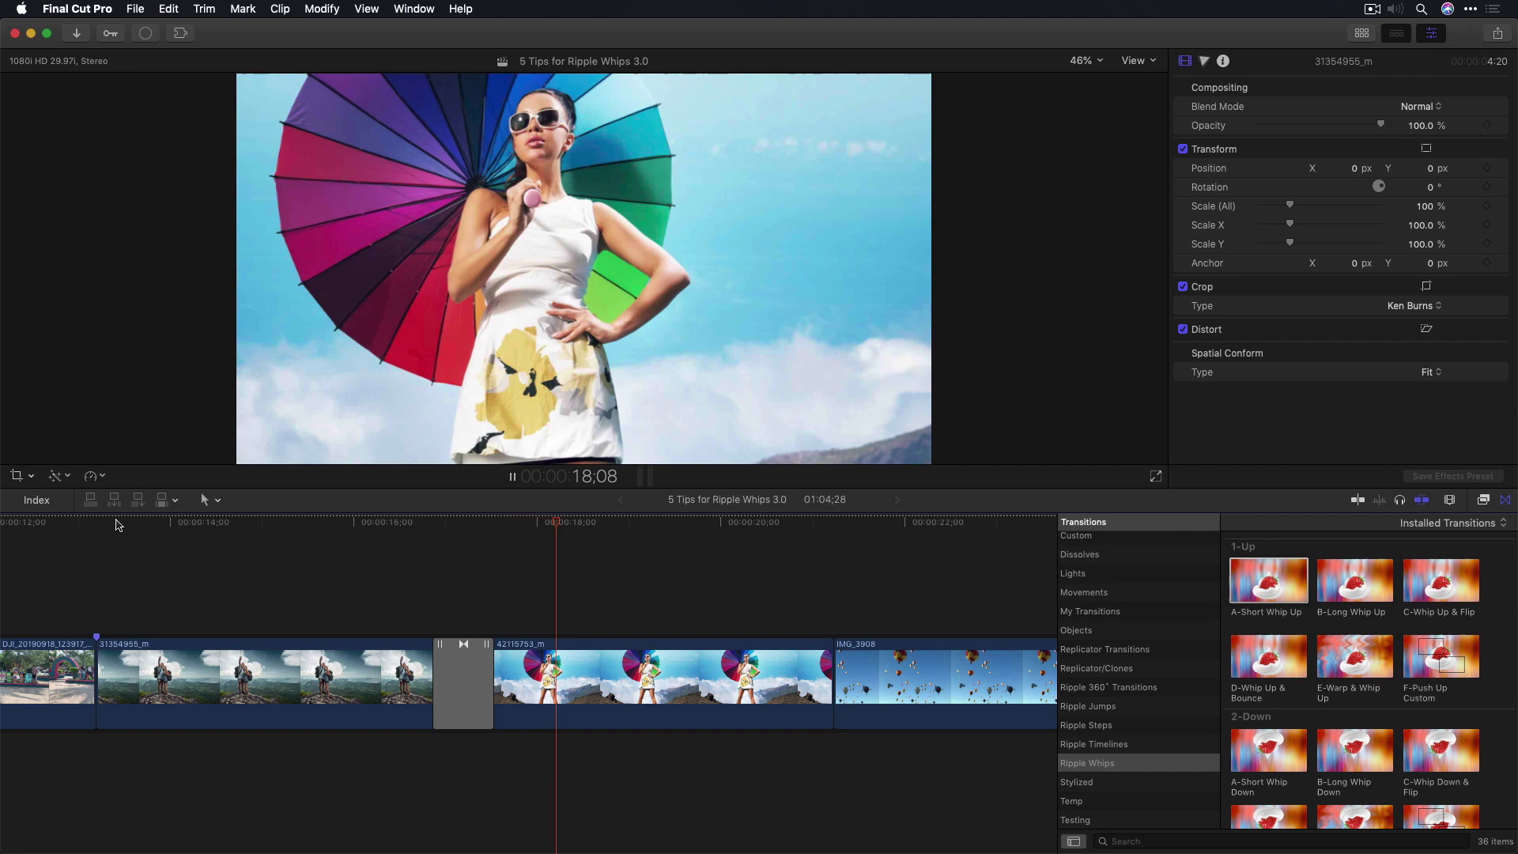
key("space")
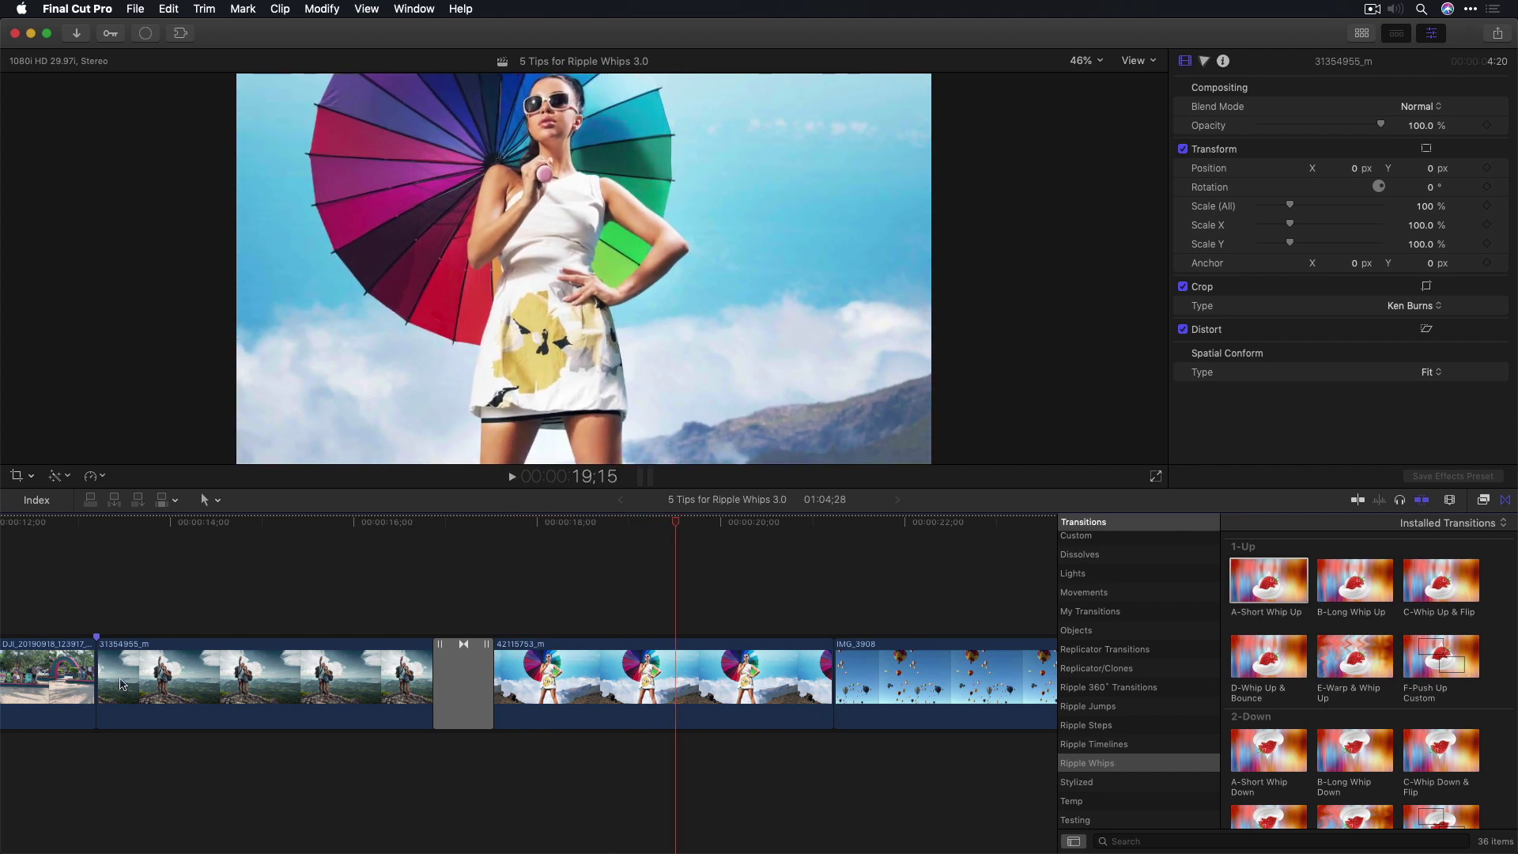
Ripple-trim to lengthen the DJI clip and shorten the umbrella clip, then play back.
left_click_drag(95, 681, 284, 678)
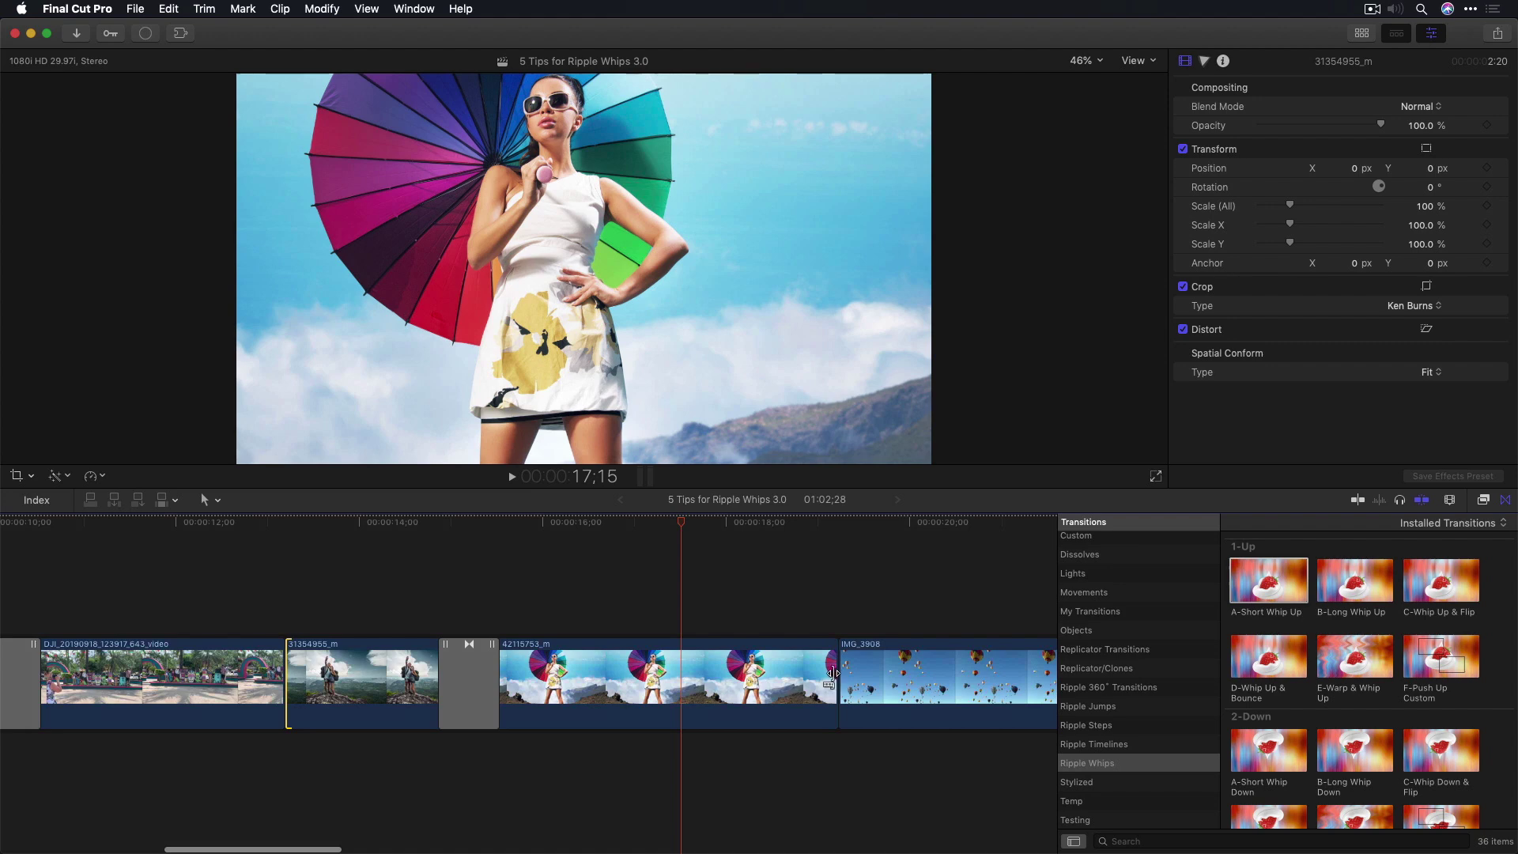
left_click_drag(834, 674, 668, 678)
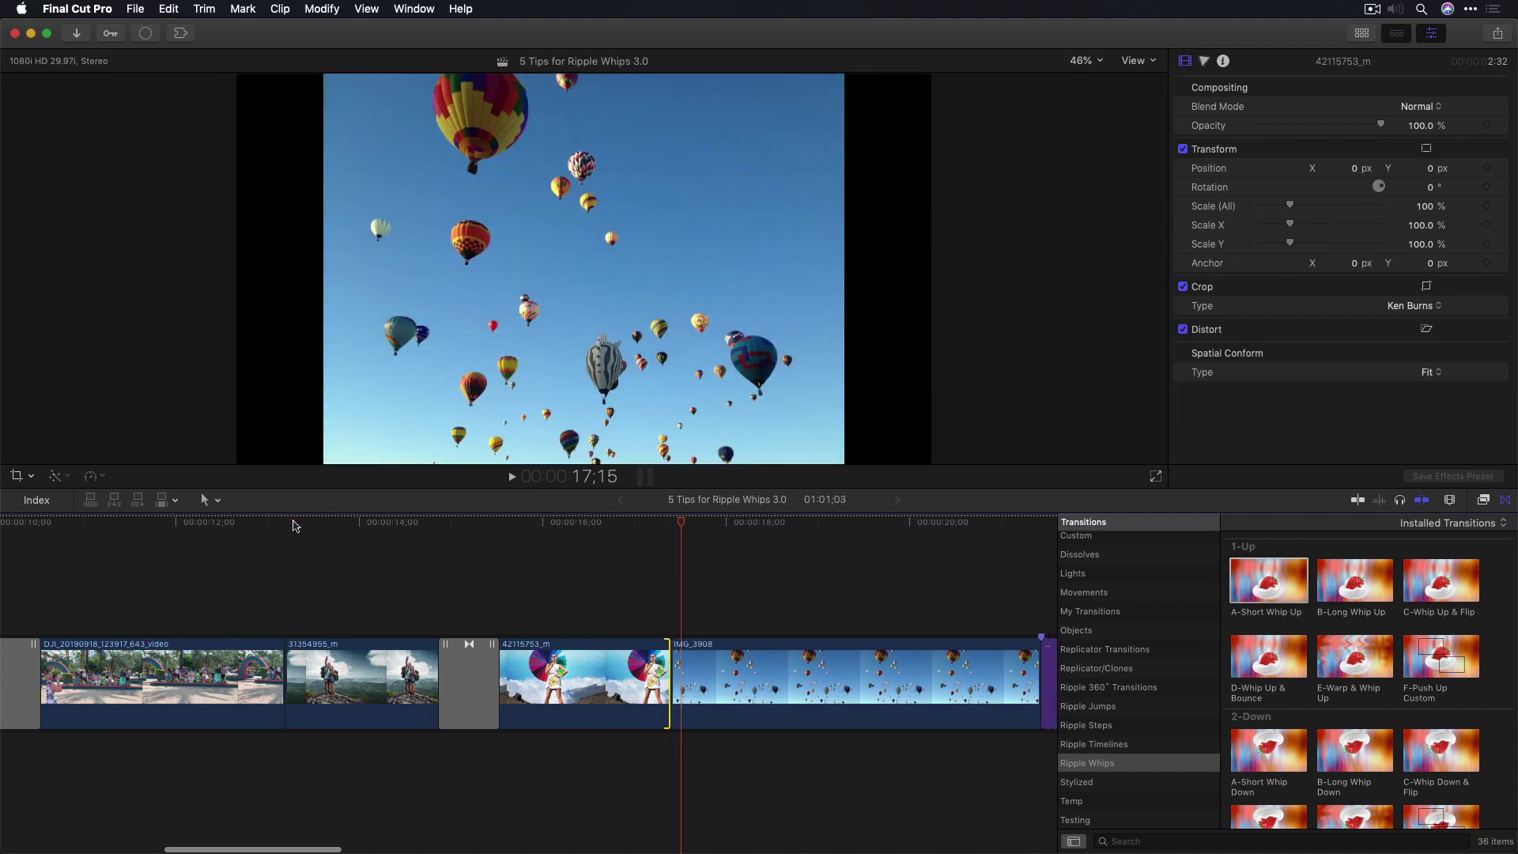
left_click(292, 523)
key("space")
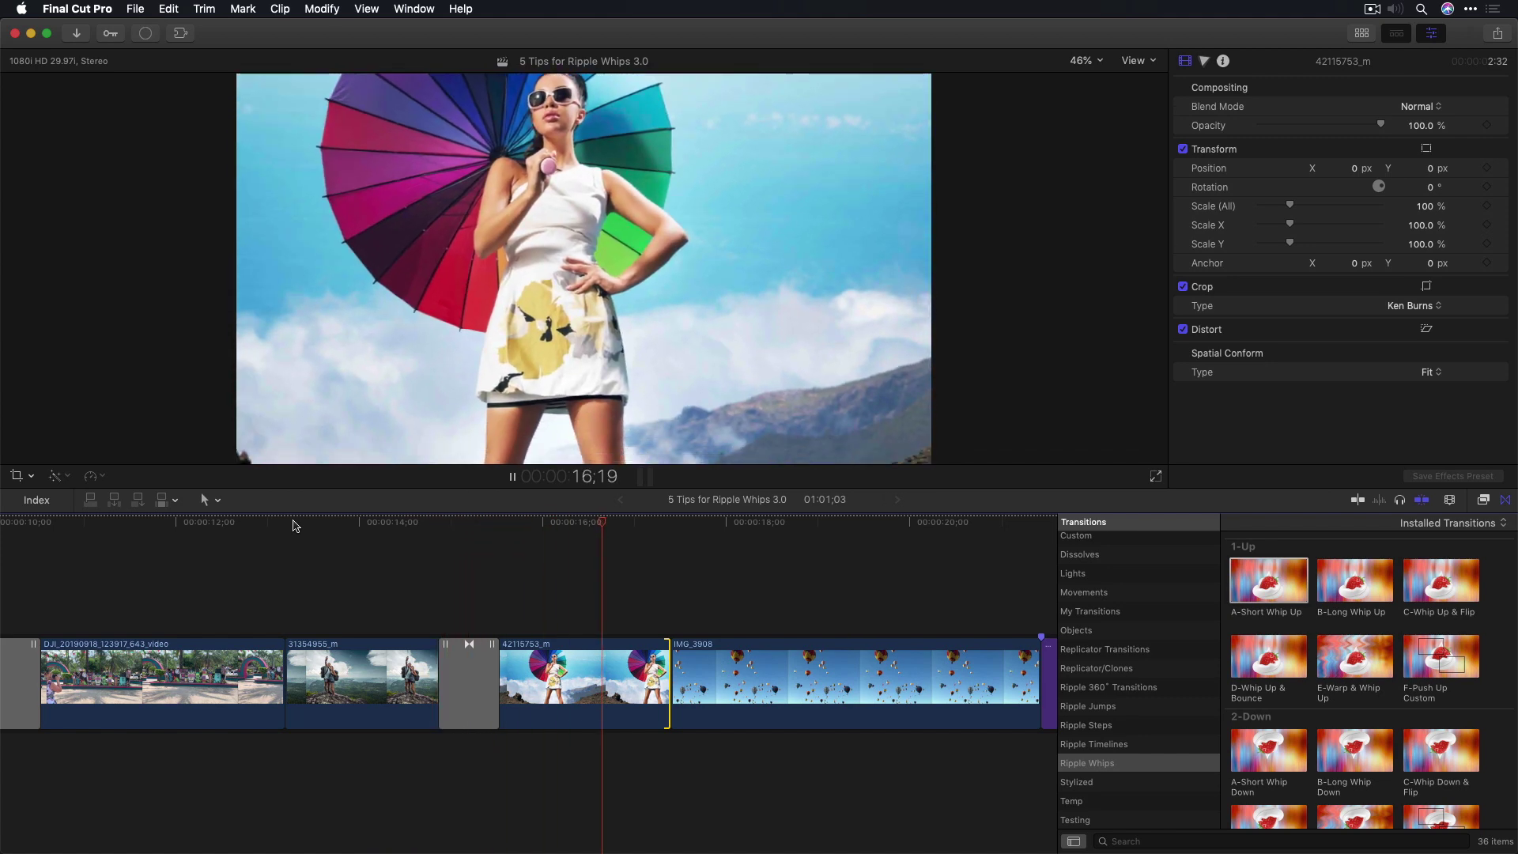
Undo the previous whip and add B-Up Right between clips 31354955_m and 42115753_m.
key("space")
key("super+z")
scroll(1382, 655, "down", 5)
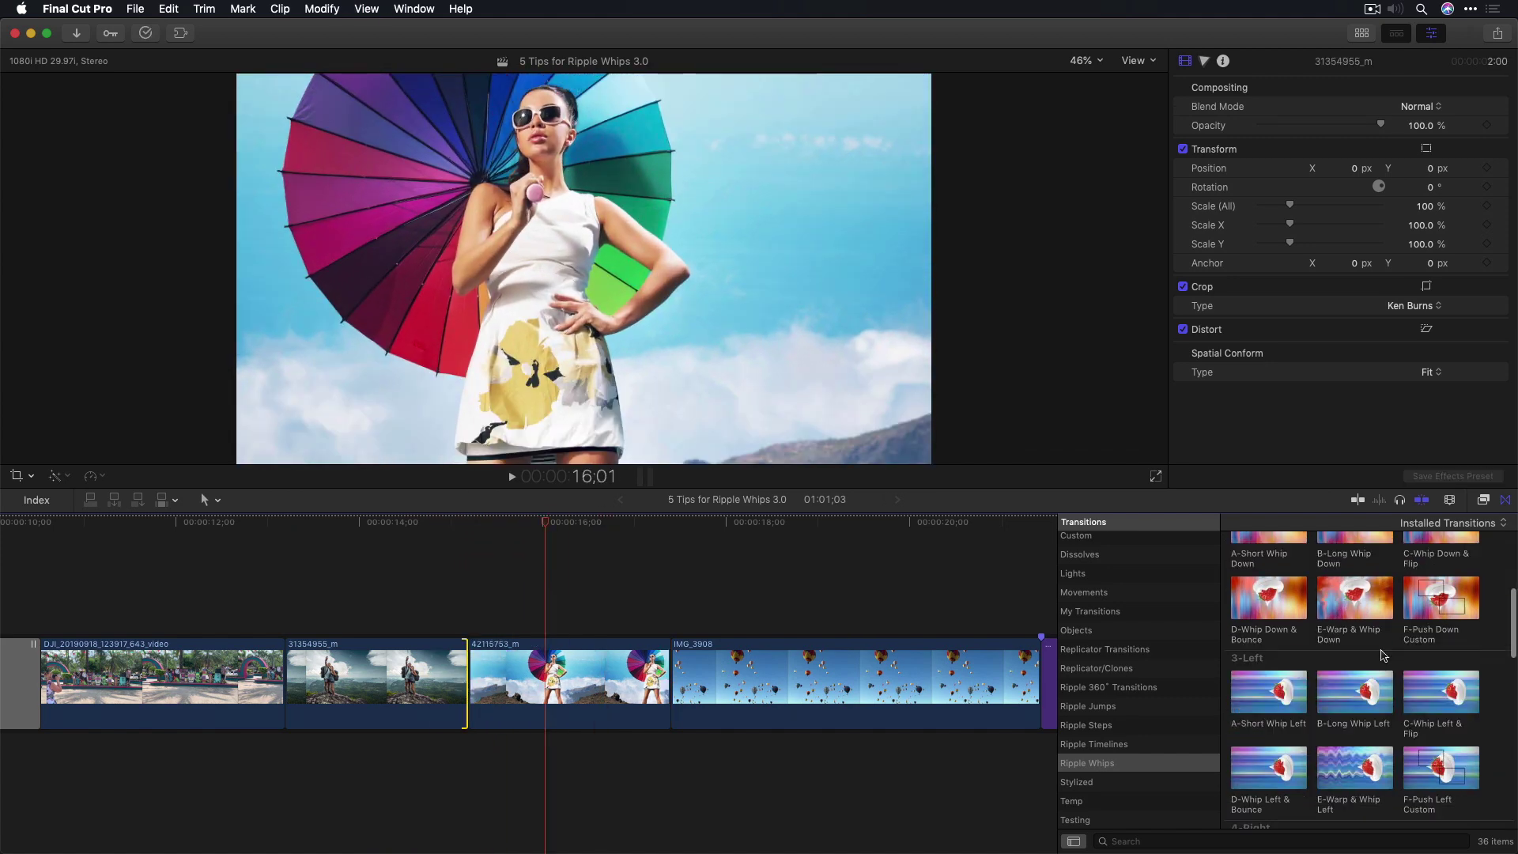
scroll(1382, 654, "down", 4)
left_click(1358, 642)
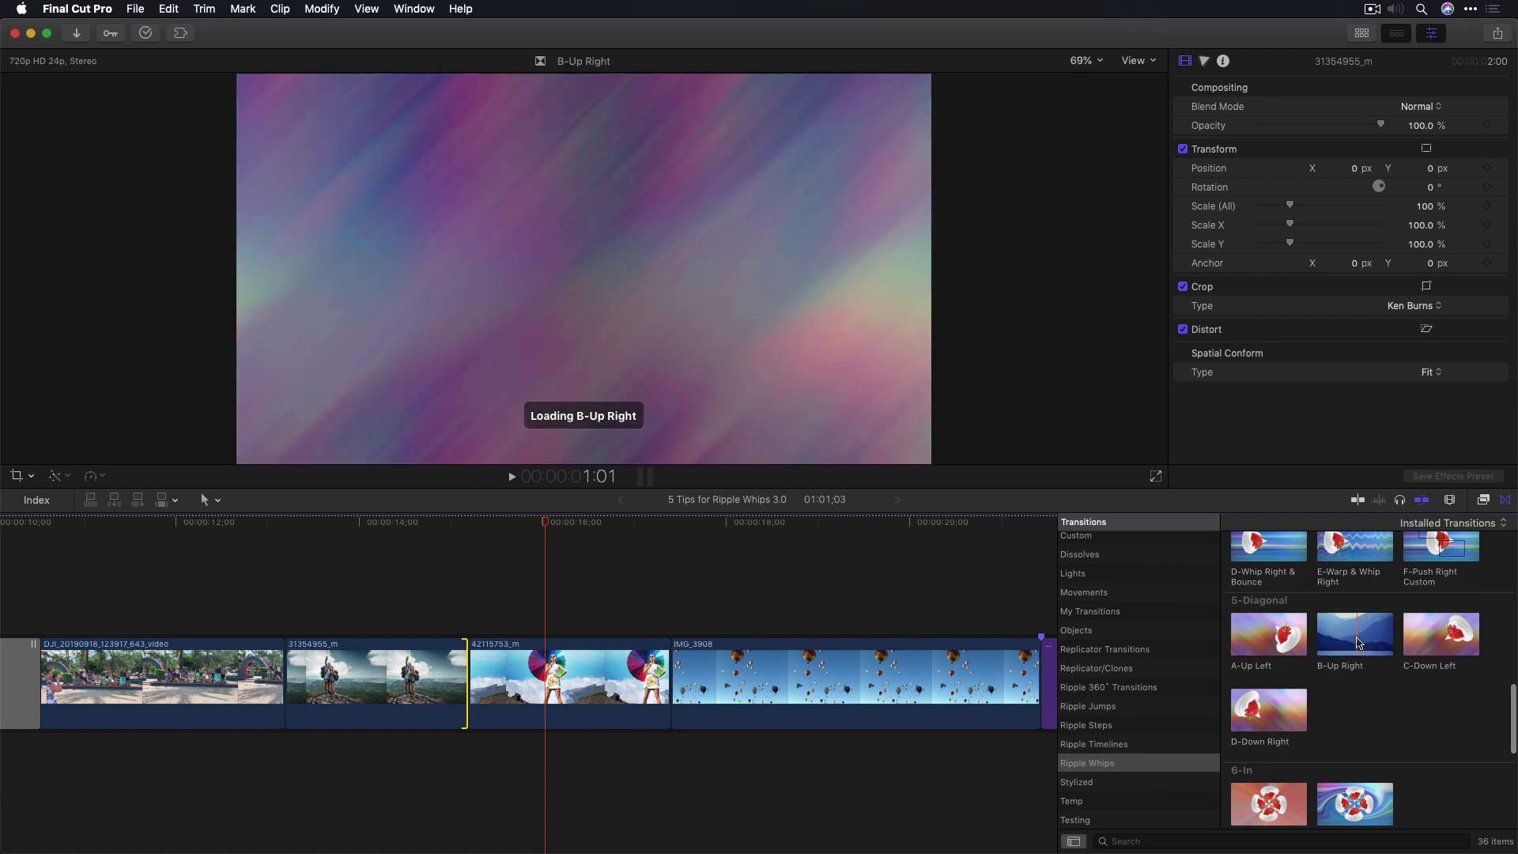
double_click(1358, 642)
Shorten the B-Up Right transition from its left edge and preview it.
left_click(322, 526)
key("space")
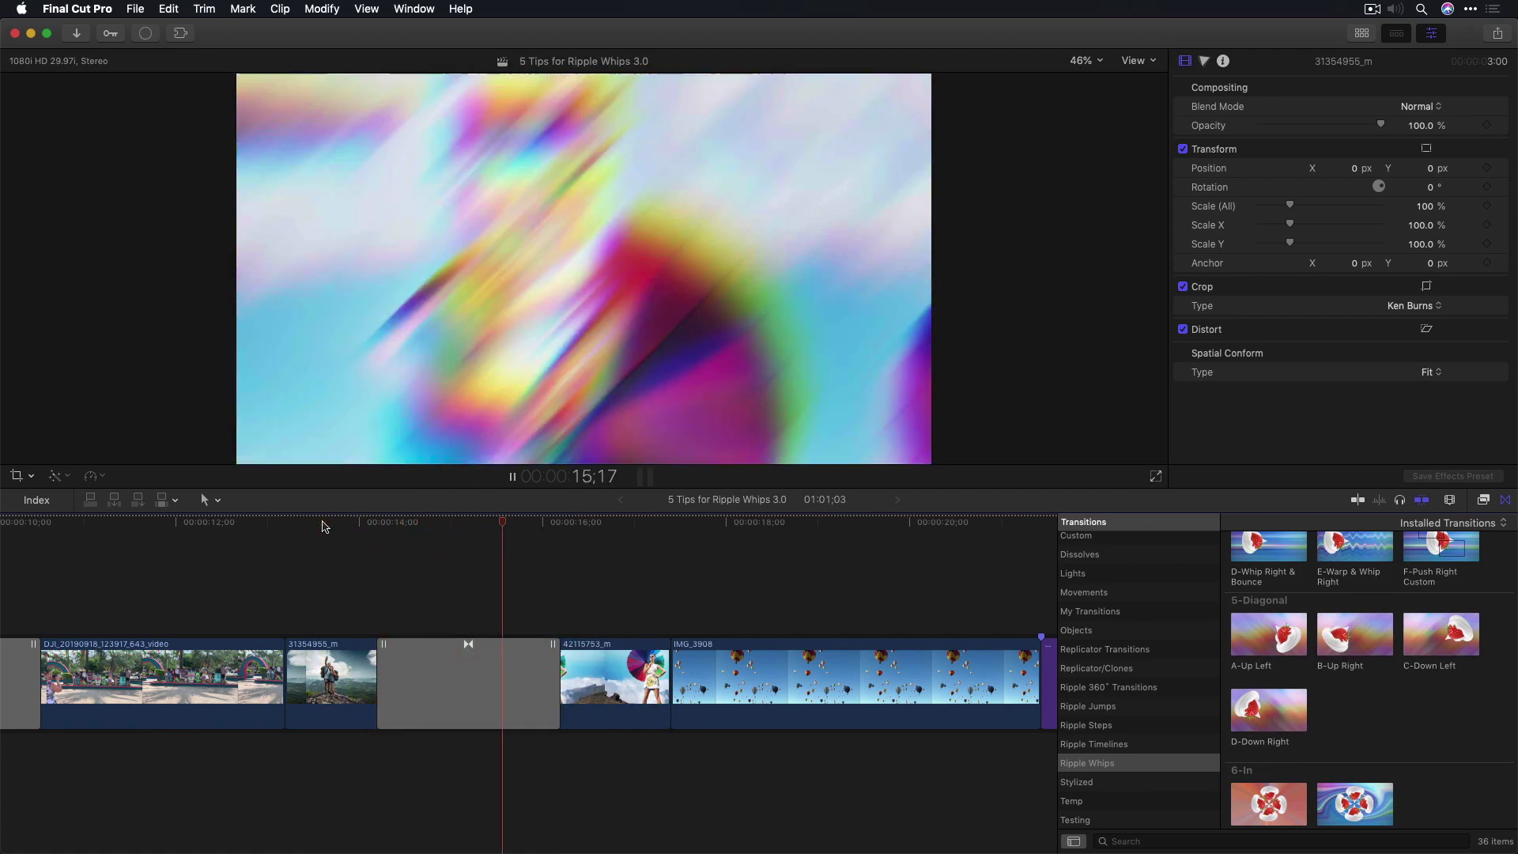
key("space")
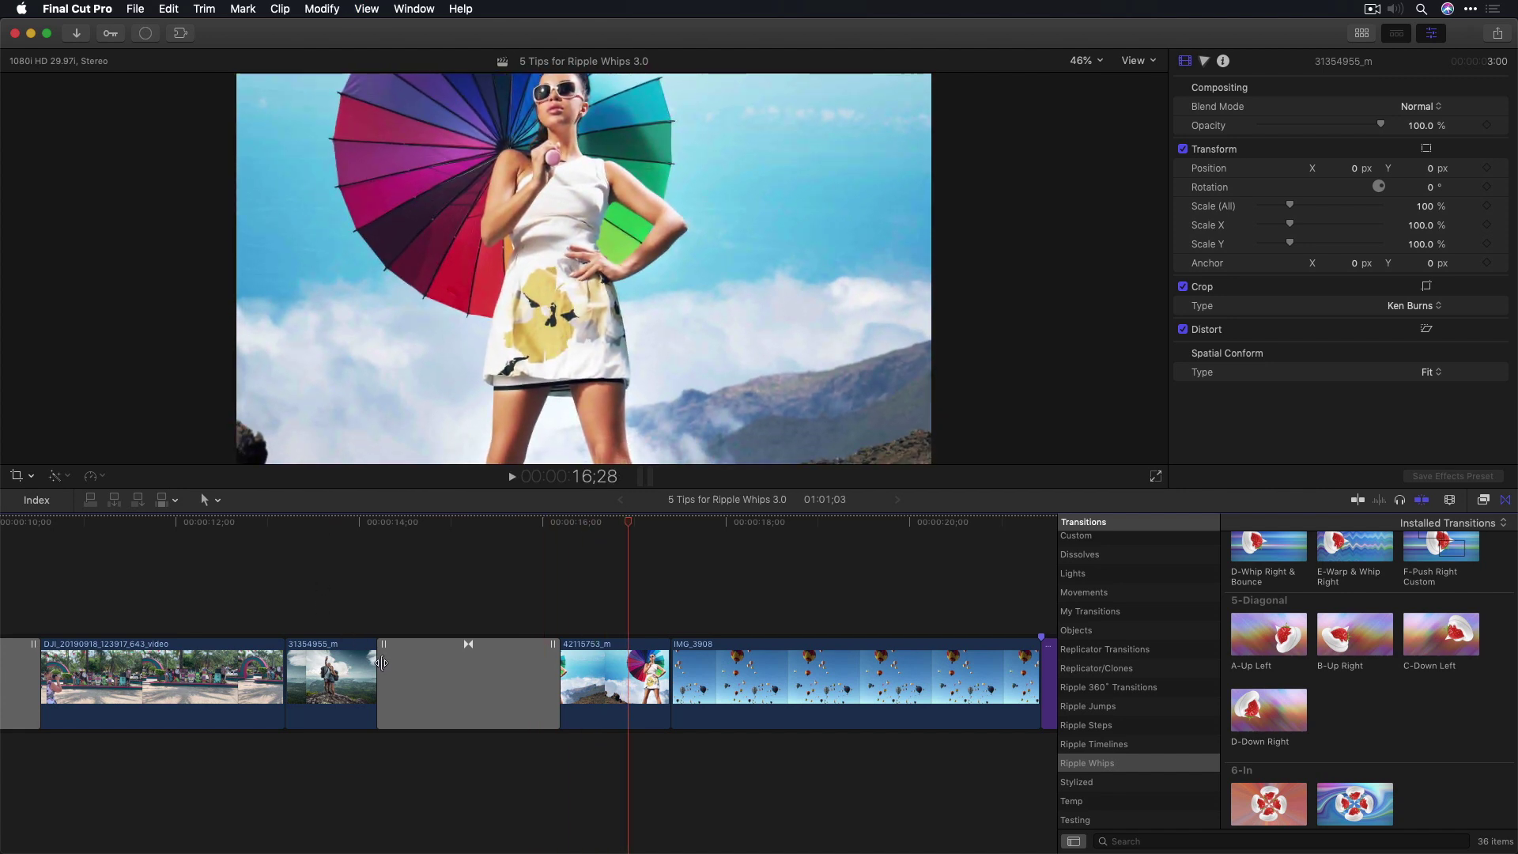
left_click_drag(381, 663, 414, 663)
left_click(303, 525)
key("space")
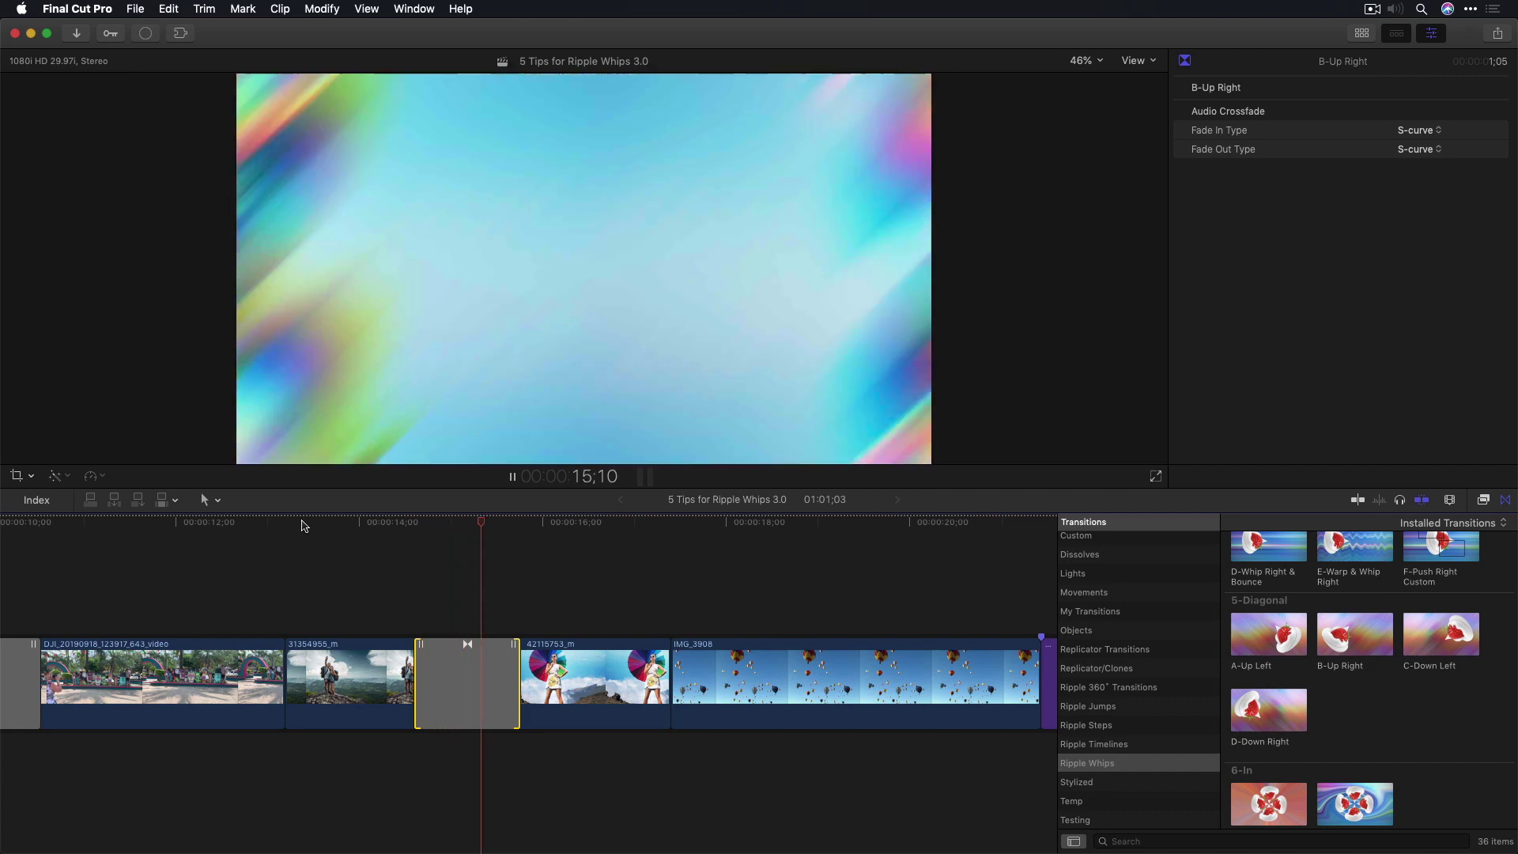
key("space")
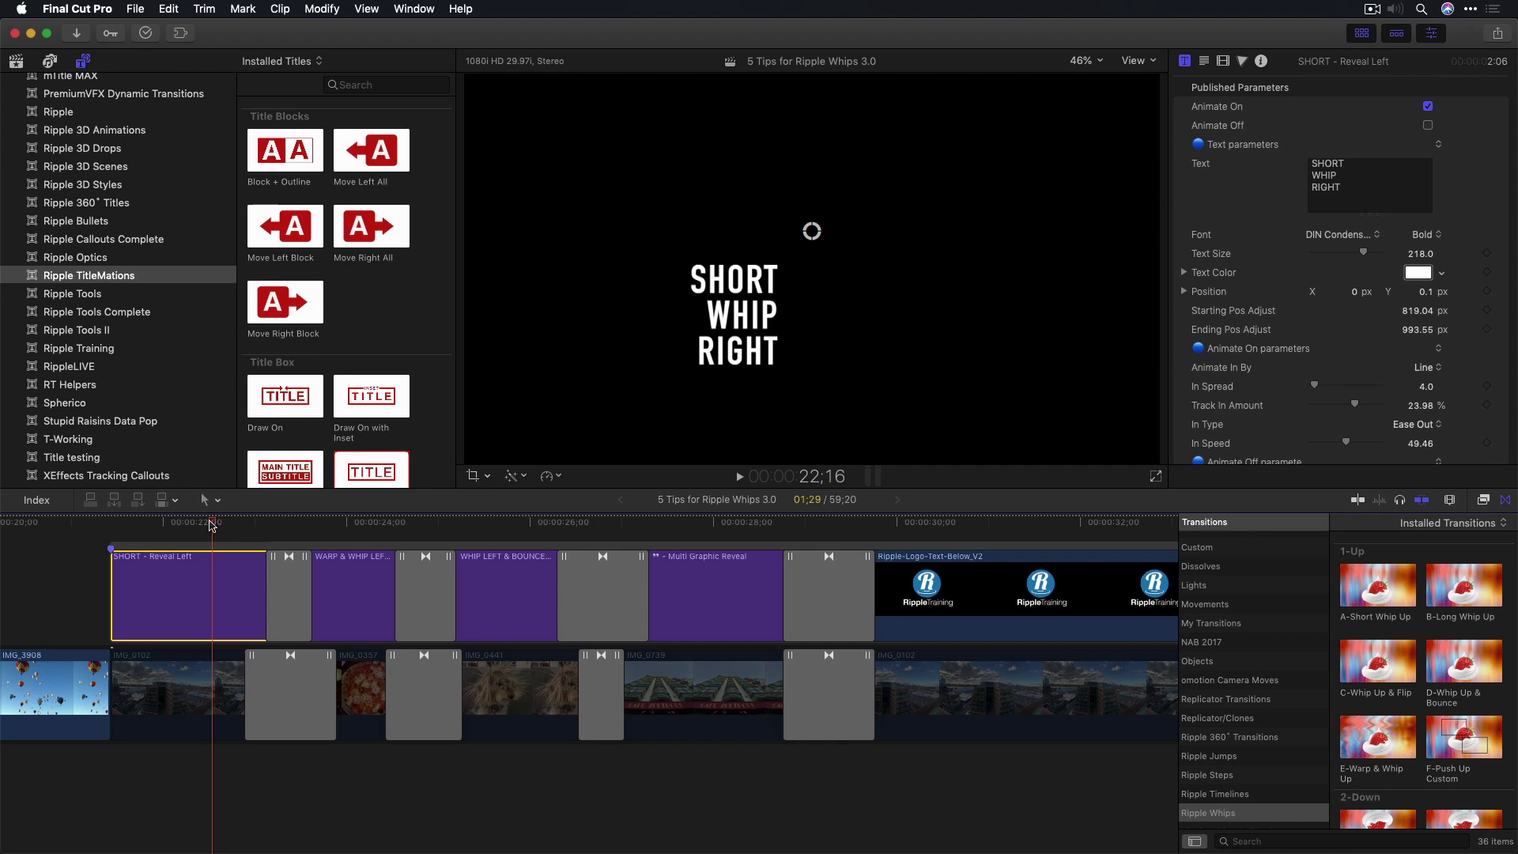
Scrub to just before the SHORT – Reveal Left title and scroll through its Inspector parameters.
left_click_drag(212, 526, 204, 528)
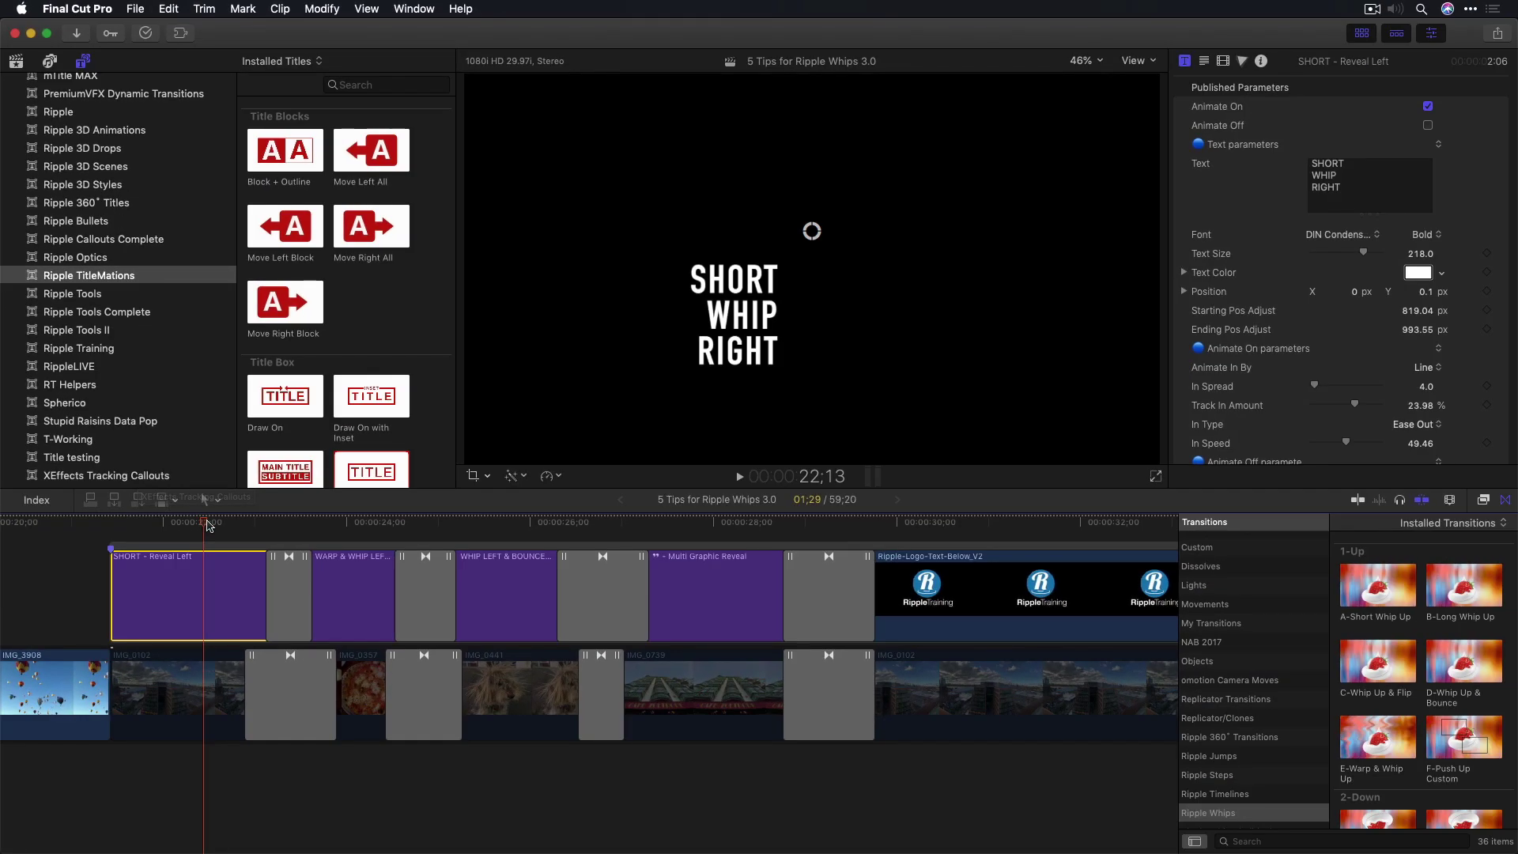
mouse_move(204, 525)
left_mouse_down()
mouse_move(110, 524)
mouse_move(188, 524)
left_mouse_up()
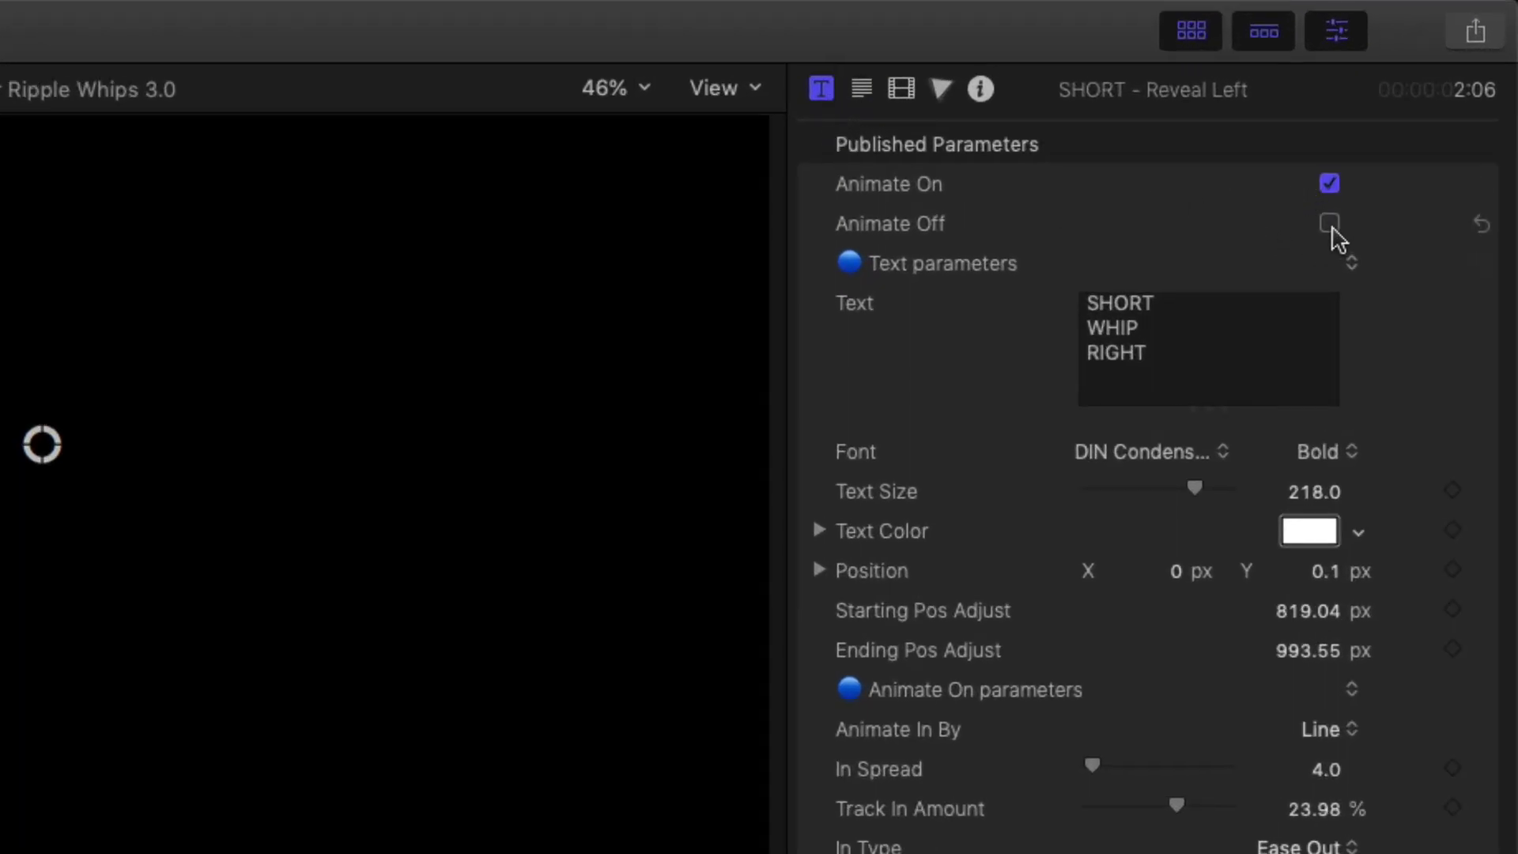
scroll(1335, 234, "down", 1)
scroll(1333, 233, "down", 1)
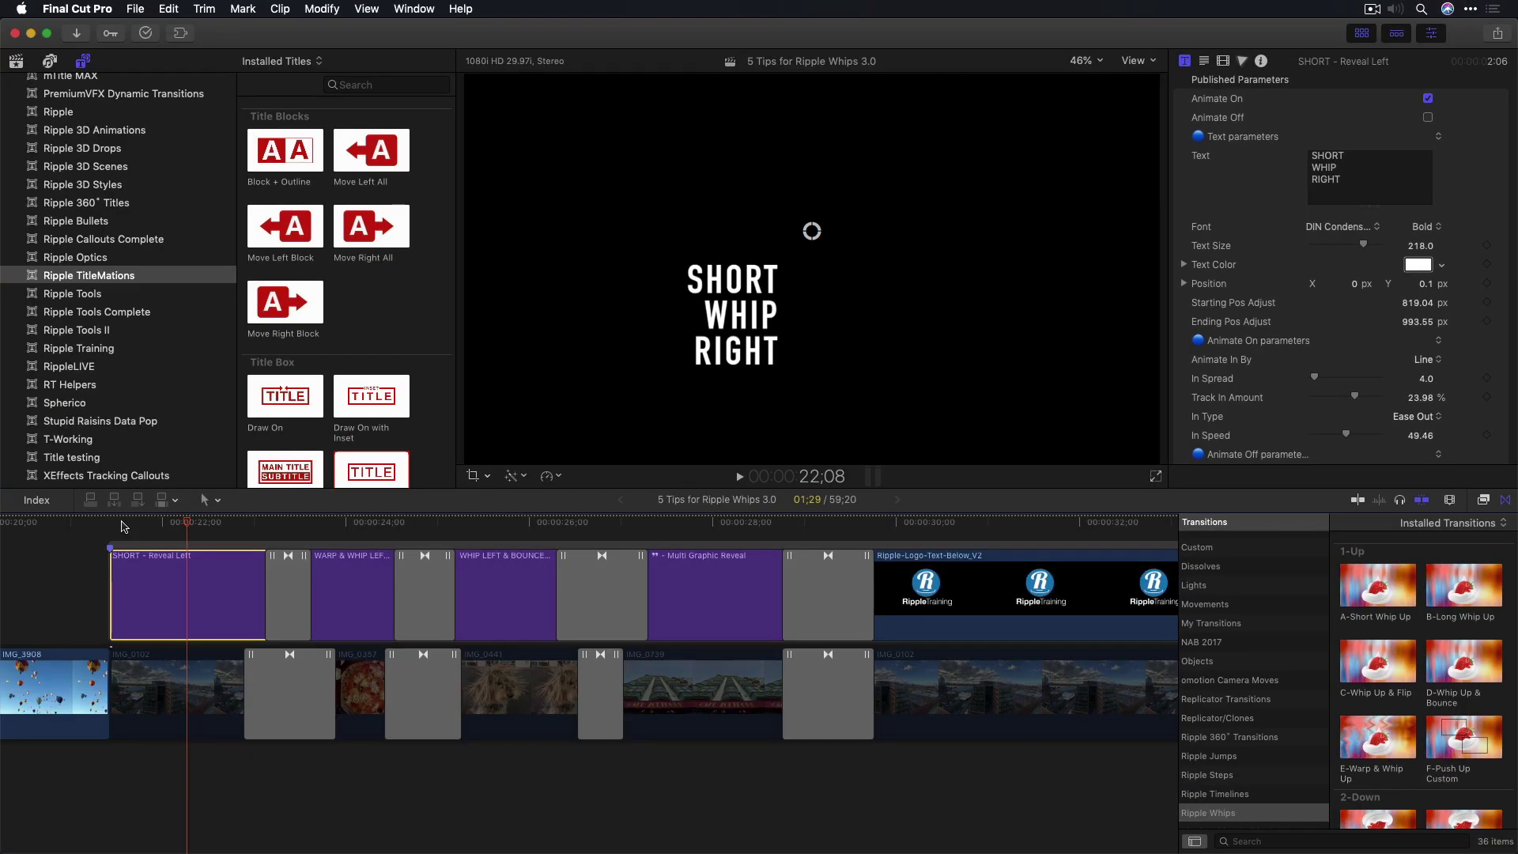
key("space")
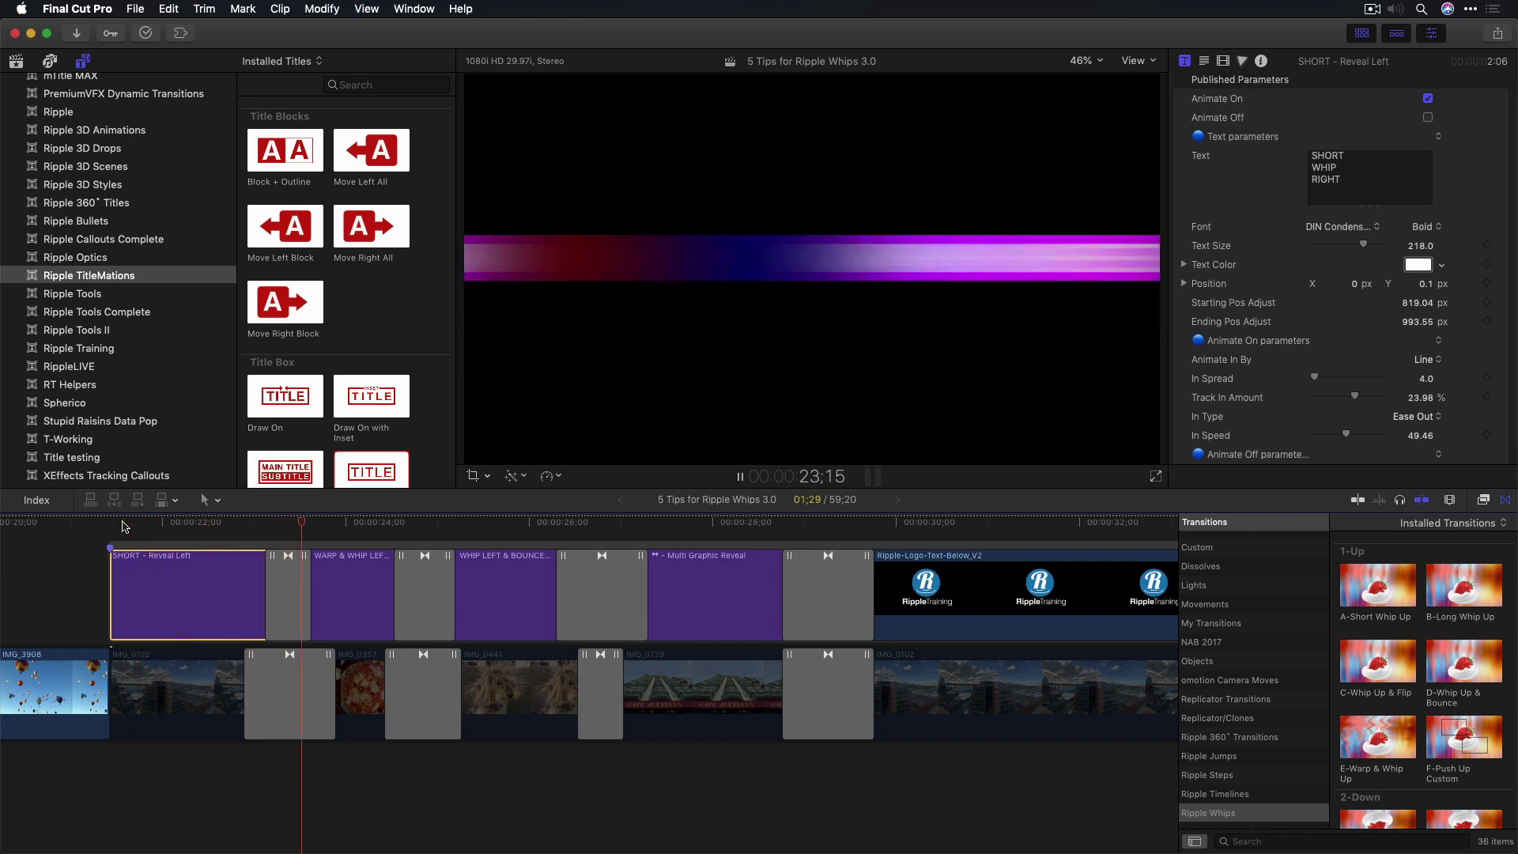
key("space")
left_click(280, 592)
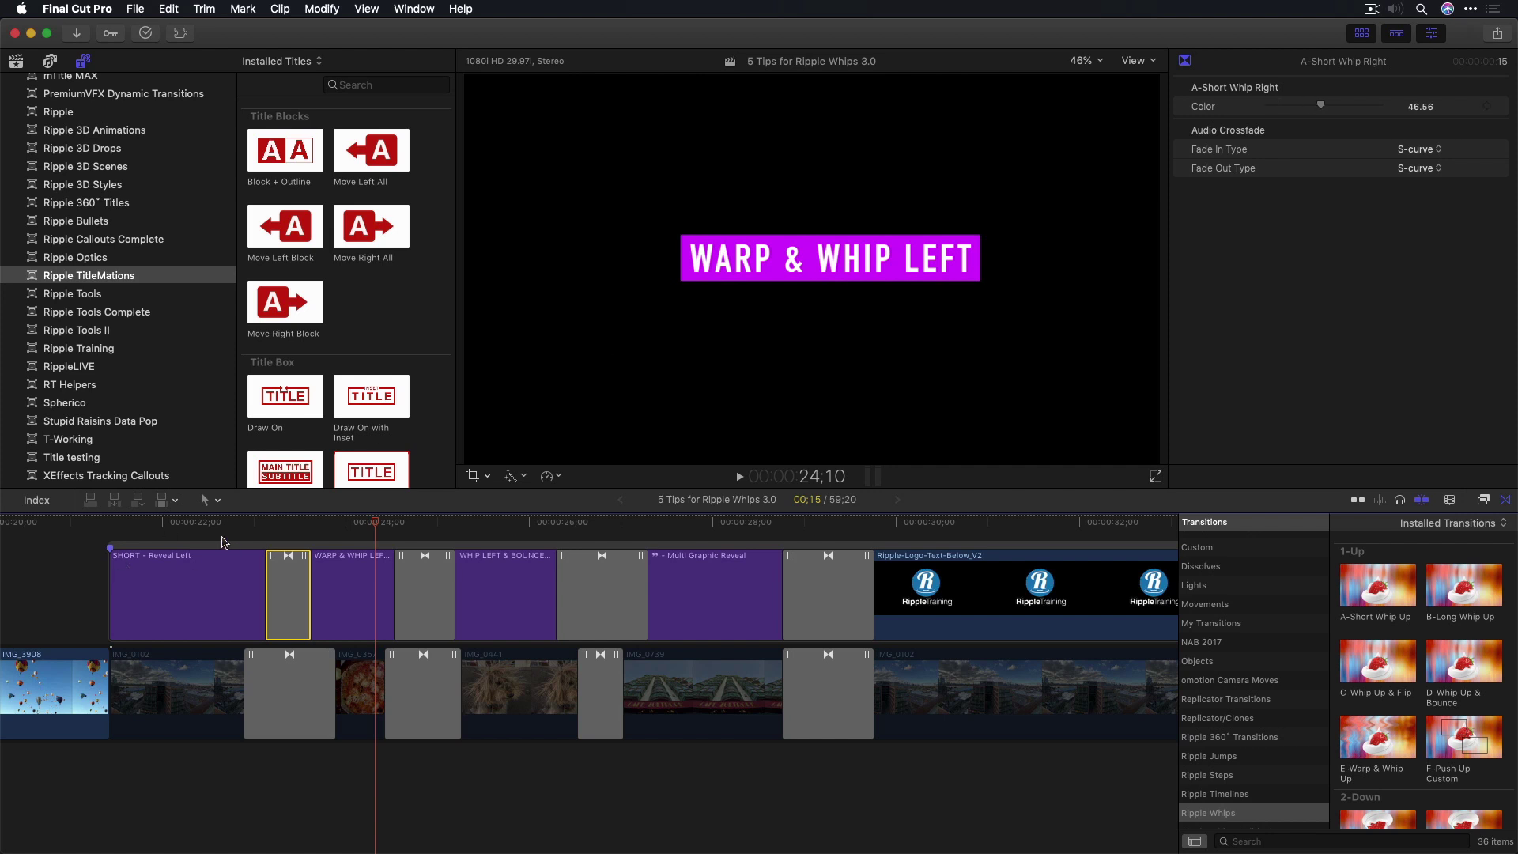
key("shift+slash")
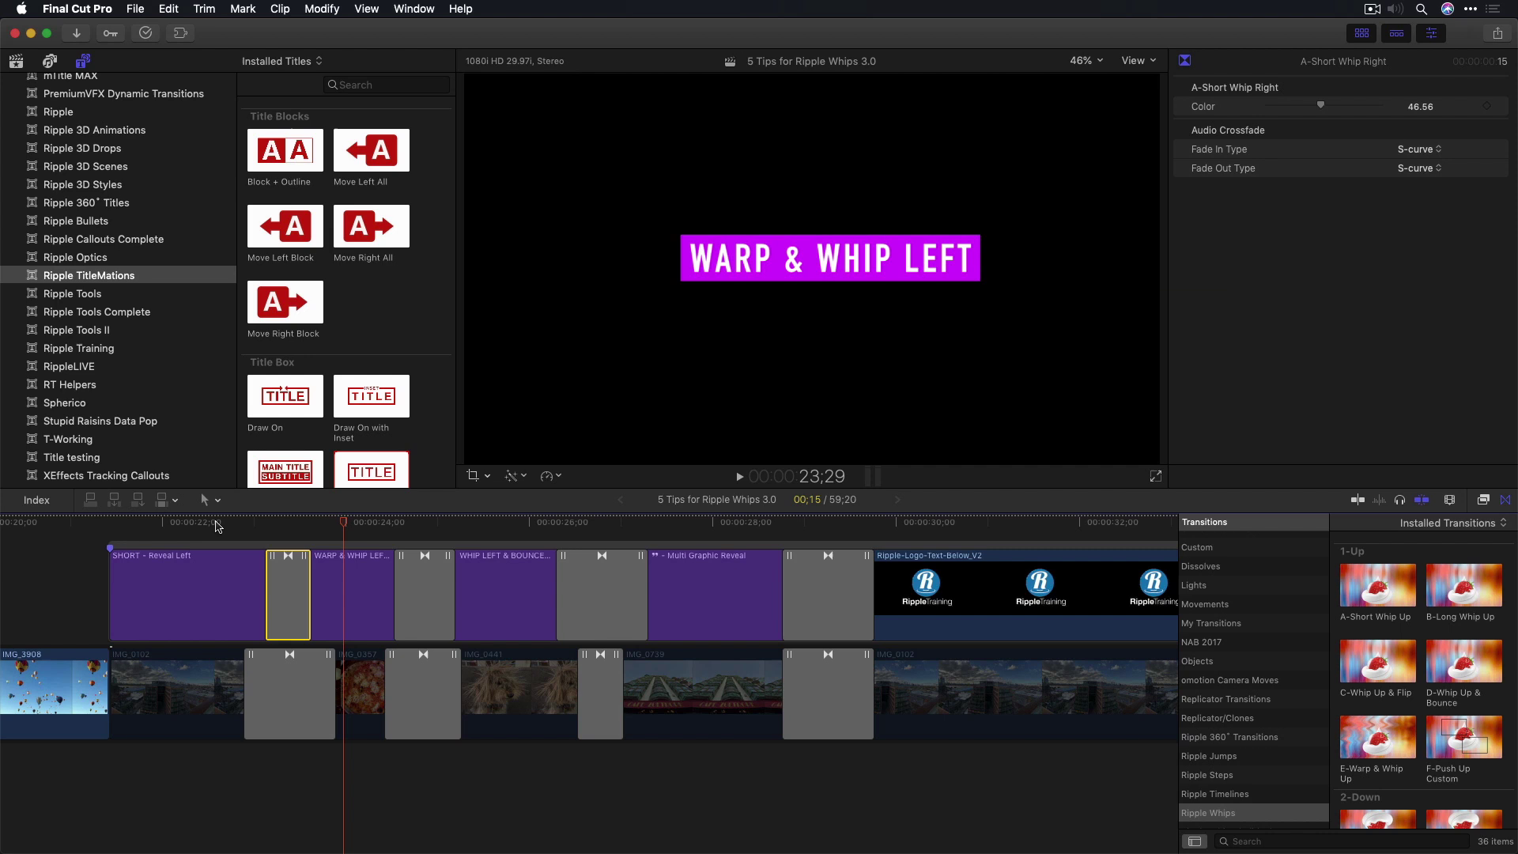
left_click(351, 585)
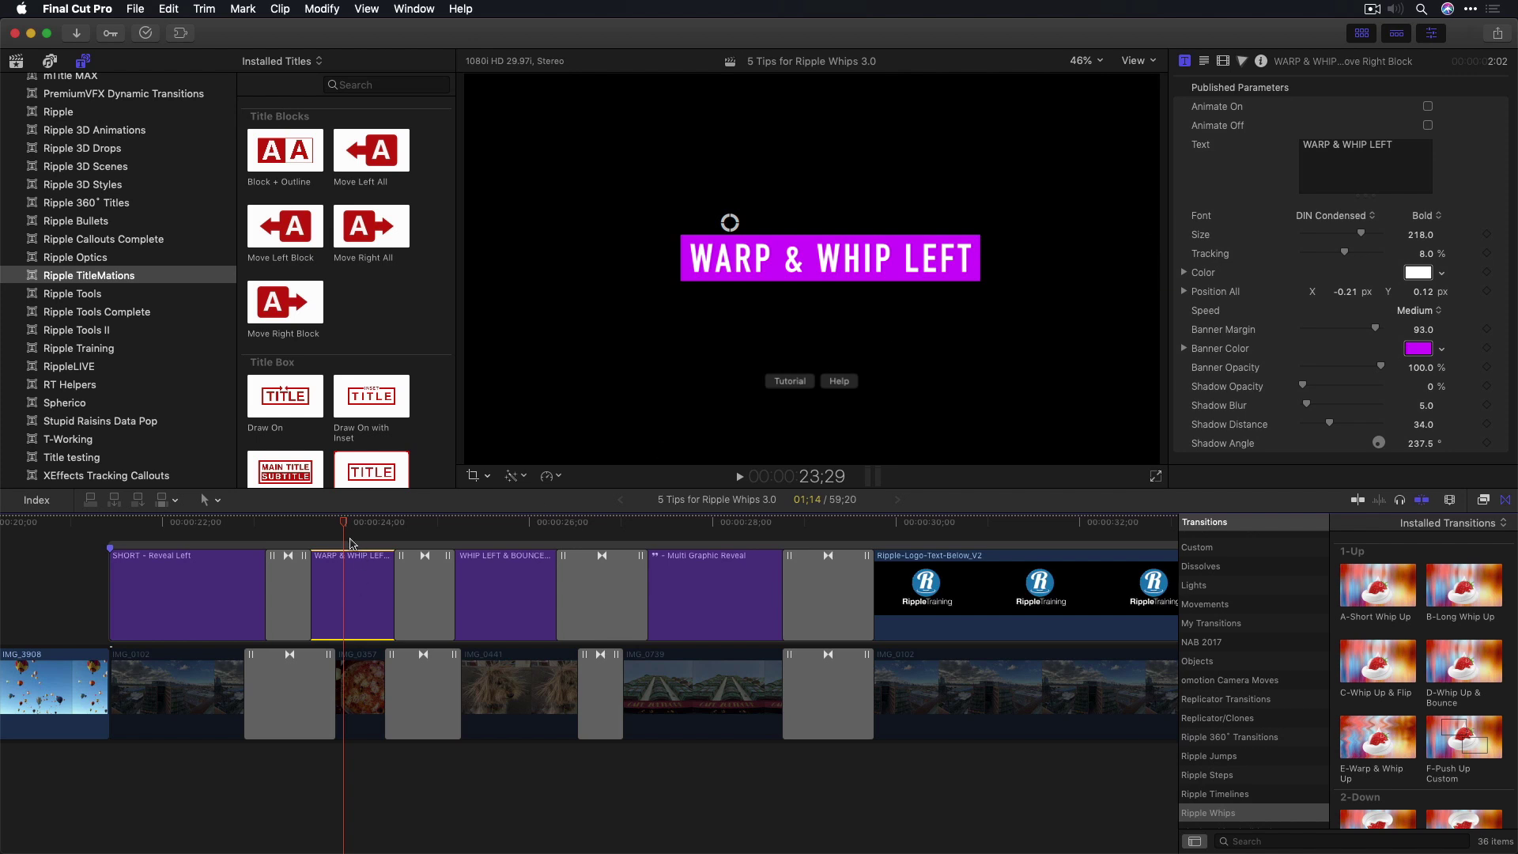
key("Left")
key("Left")
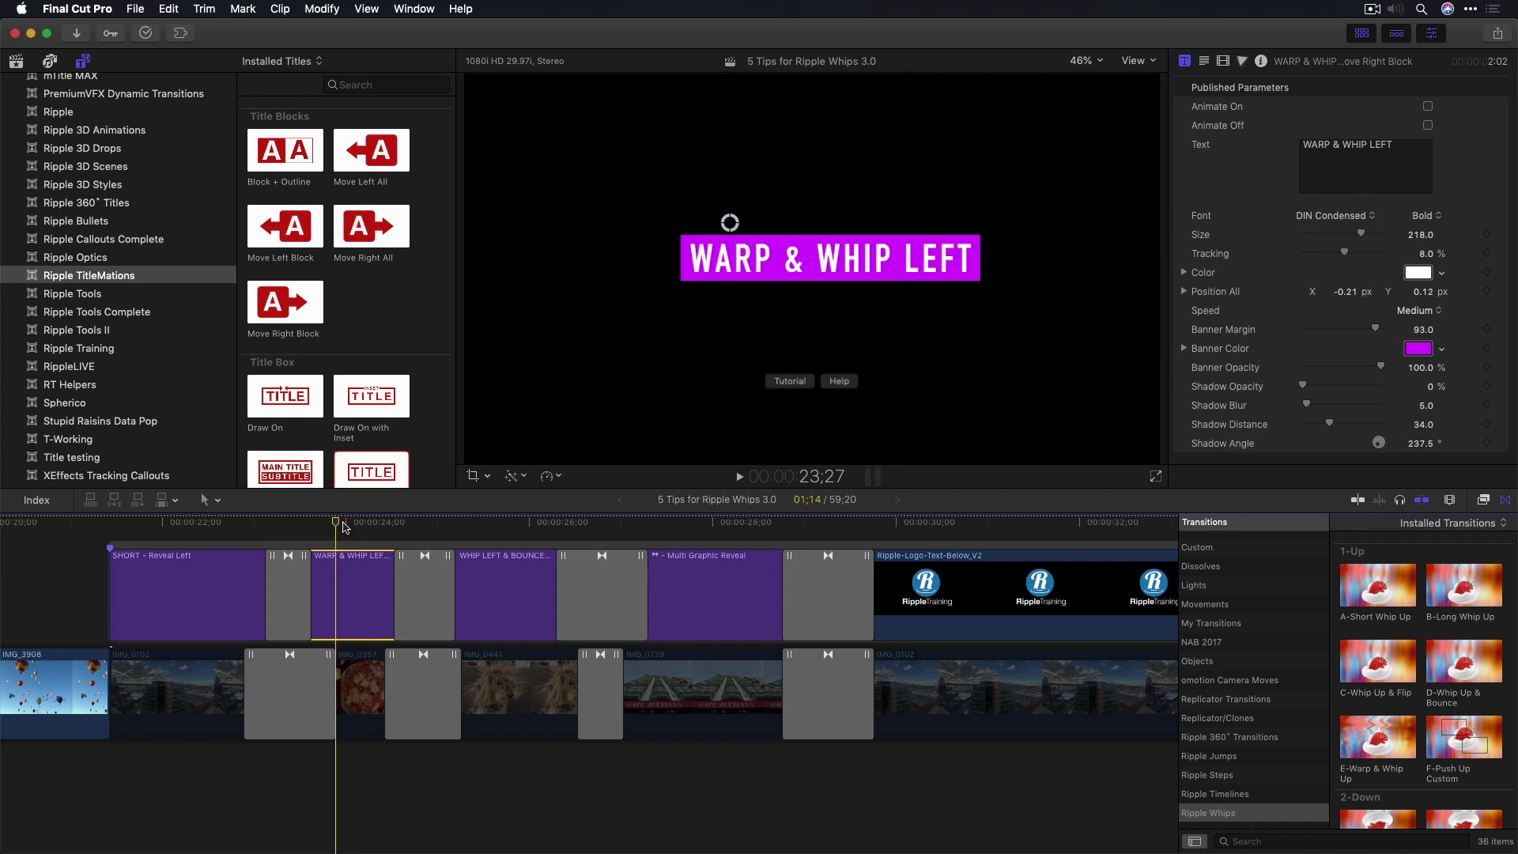
key("space")
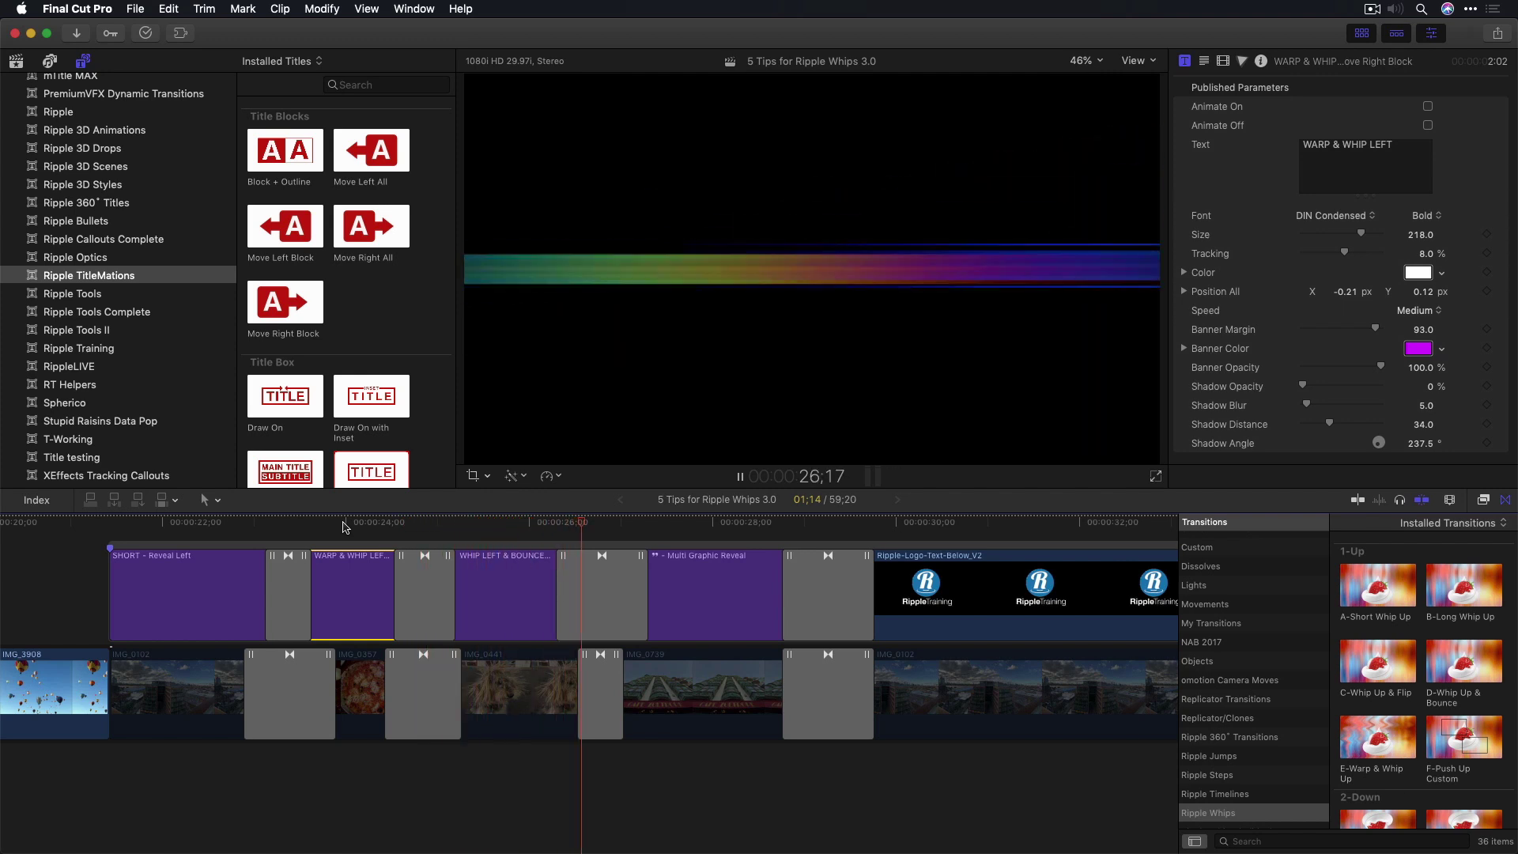
key("space")
left_click(598, 594)
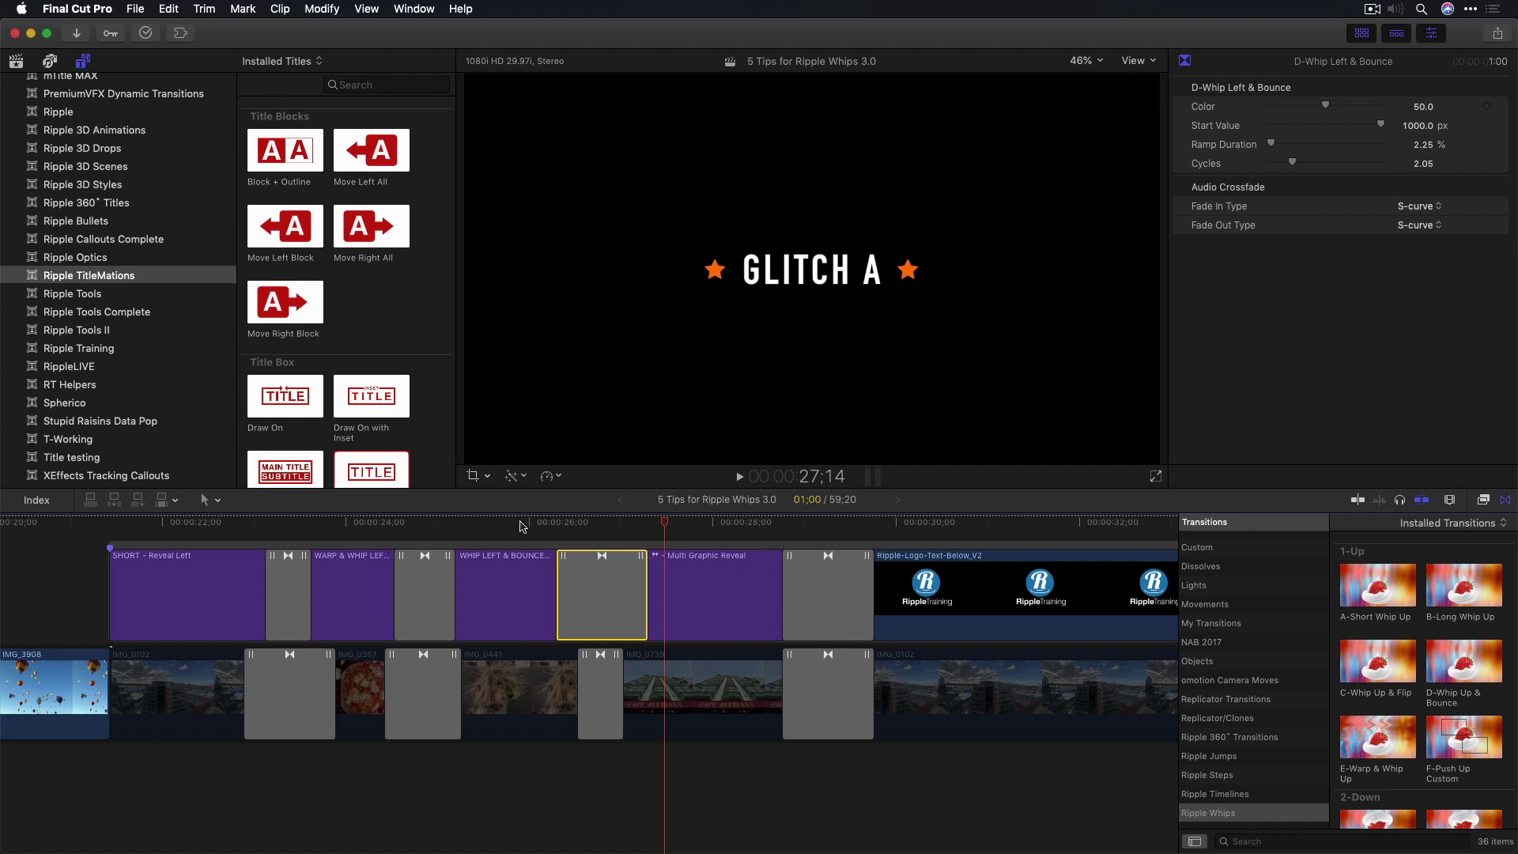
key("shift+slash")
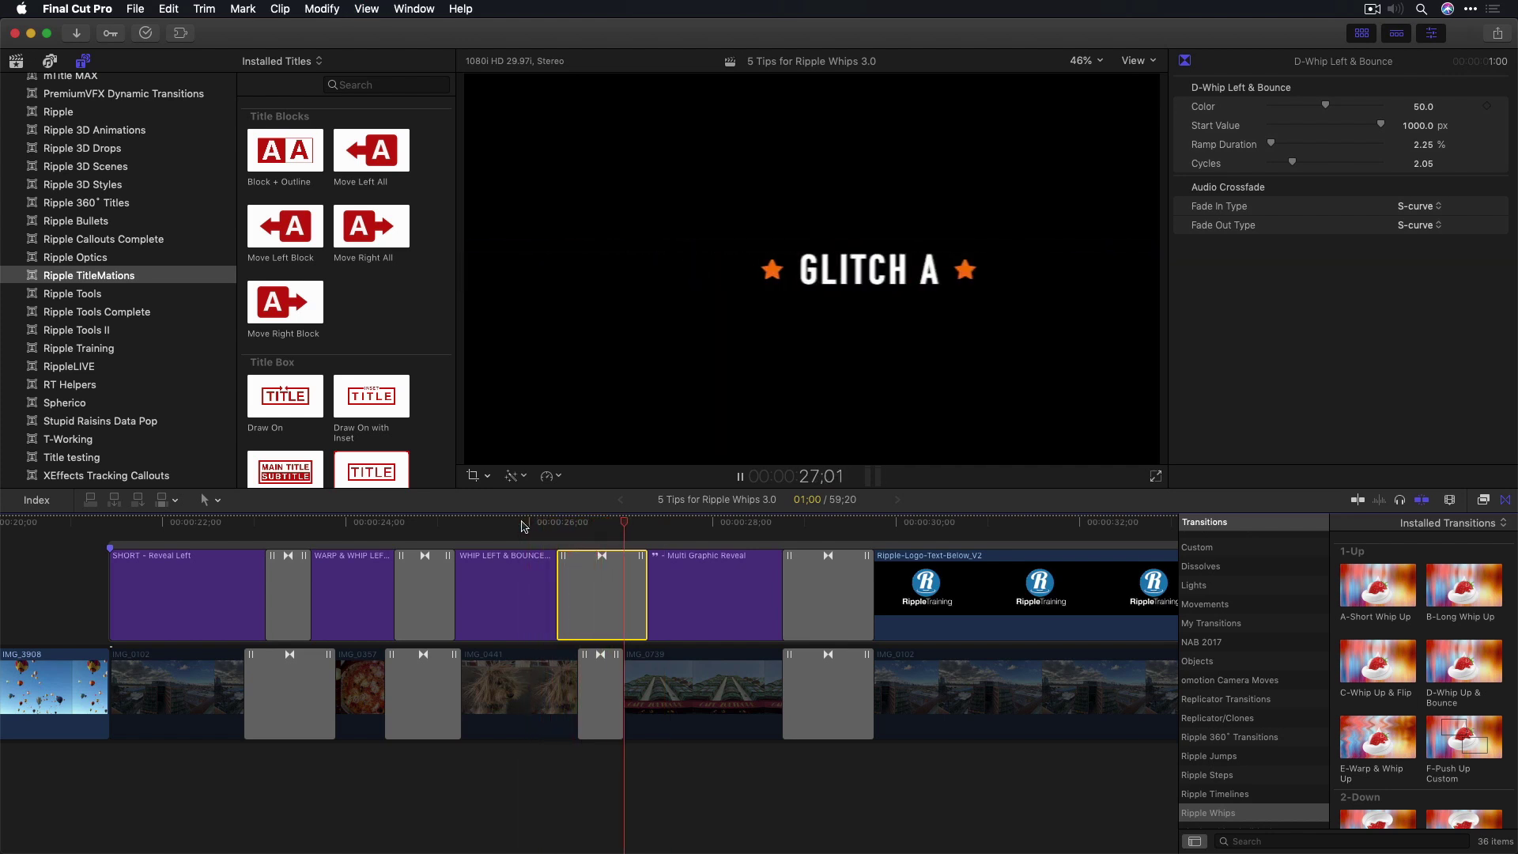
key("space")
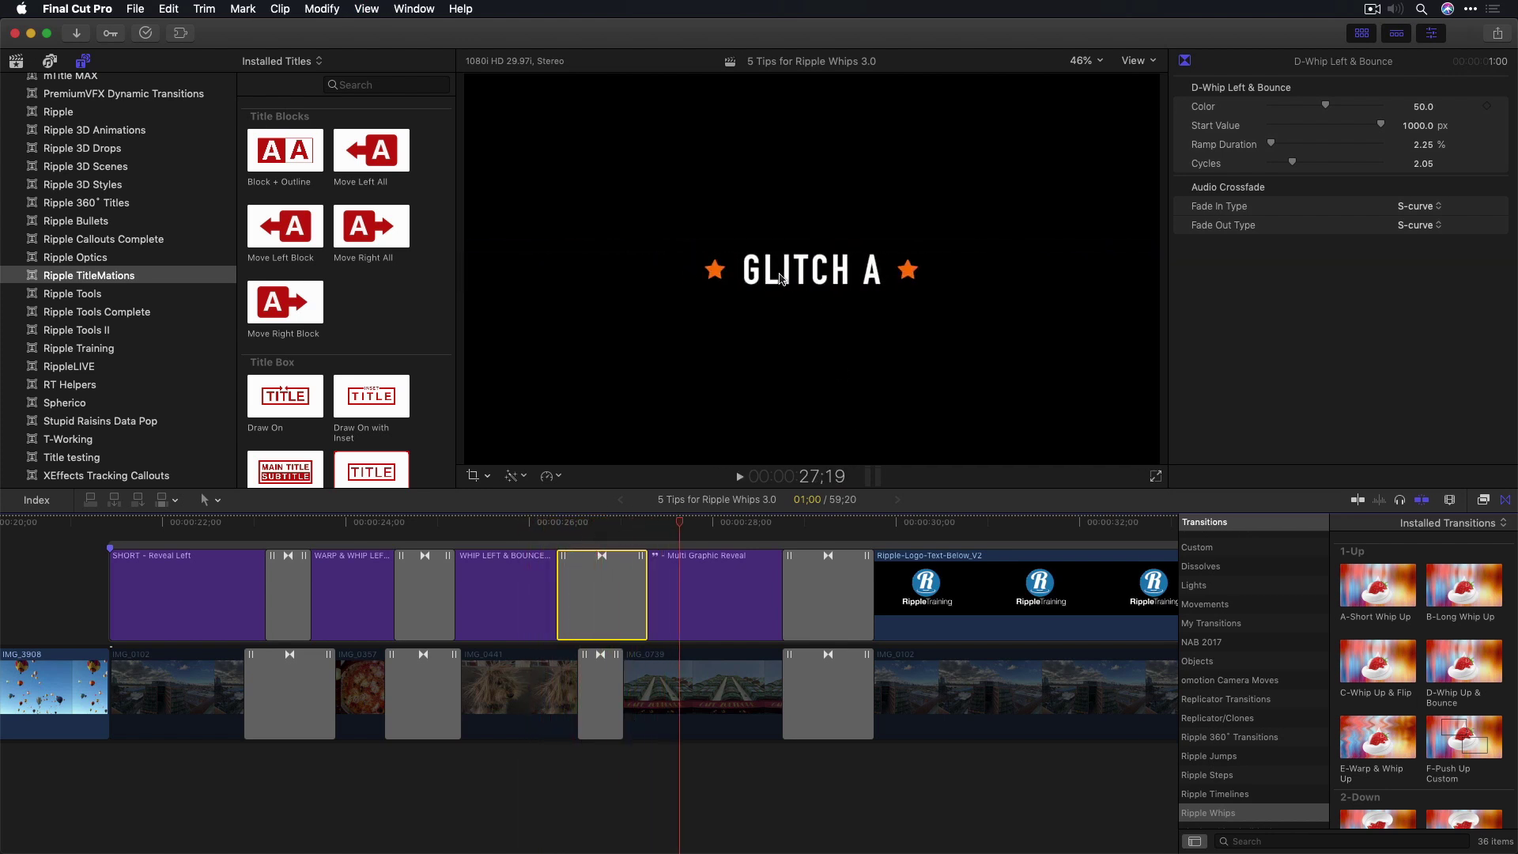
left_click(732, 525)
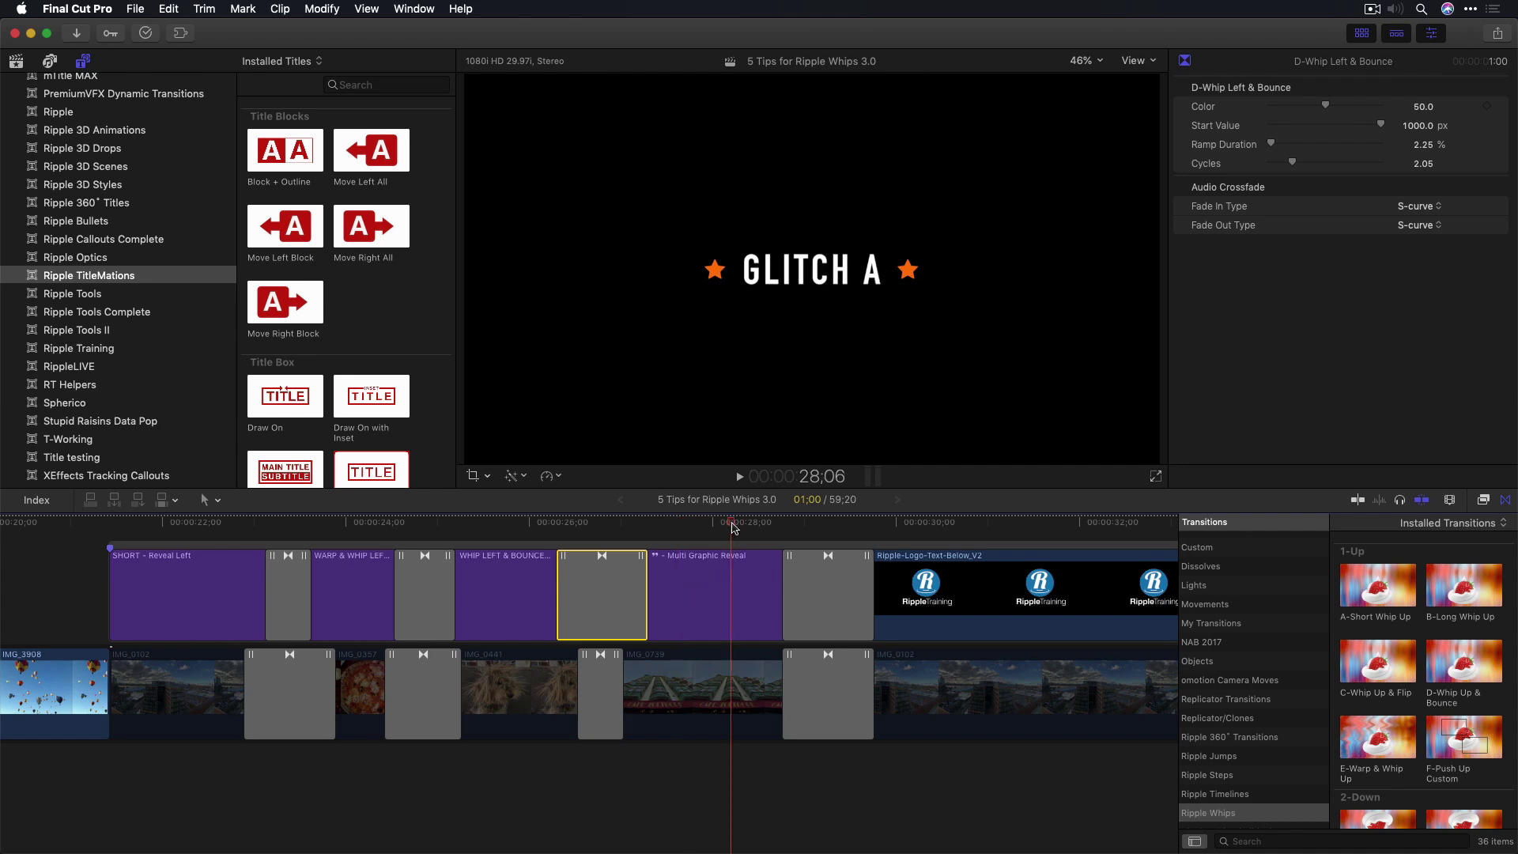
key("space")
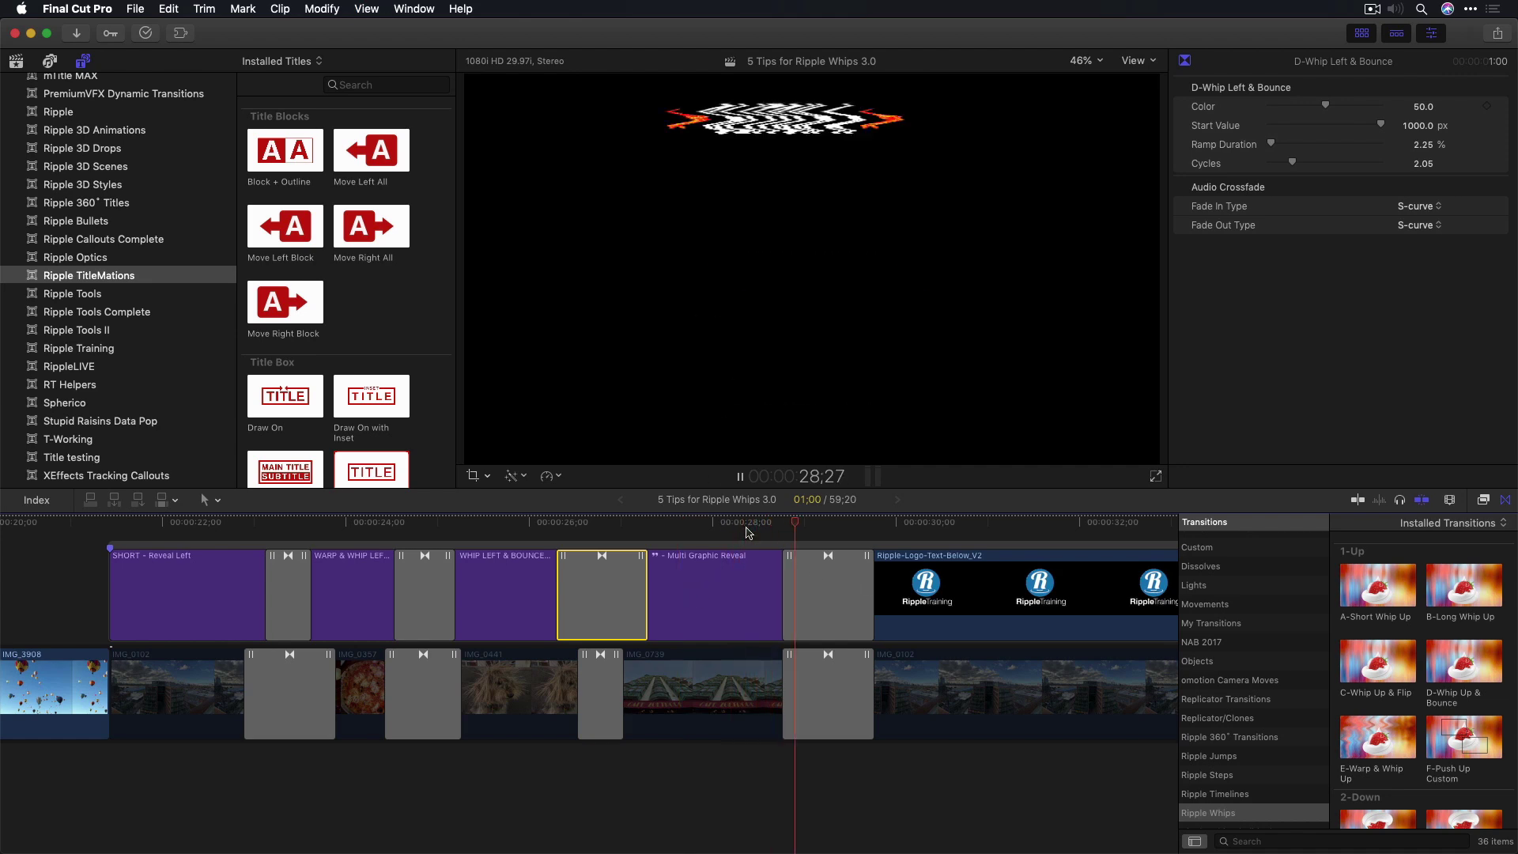
key("space")
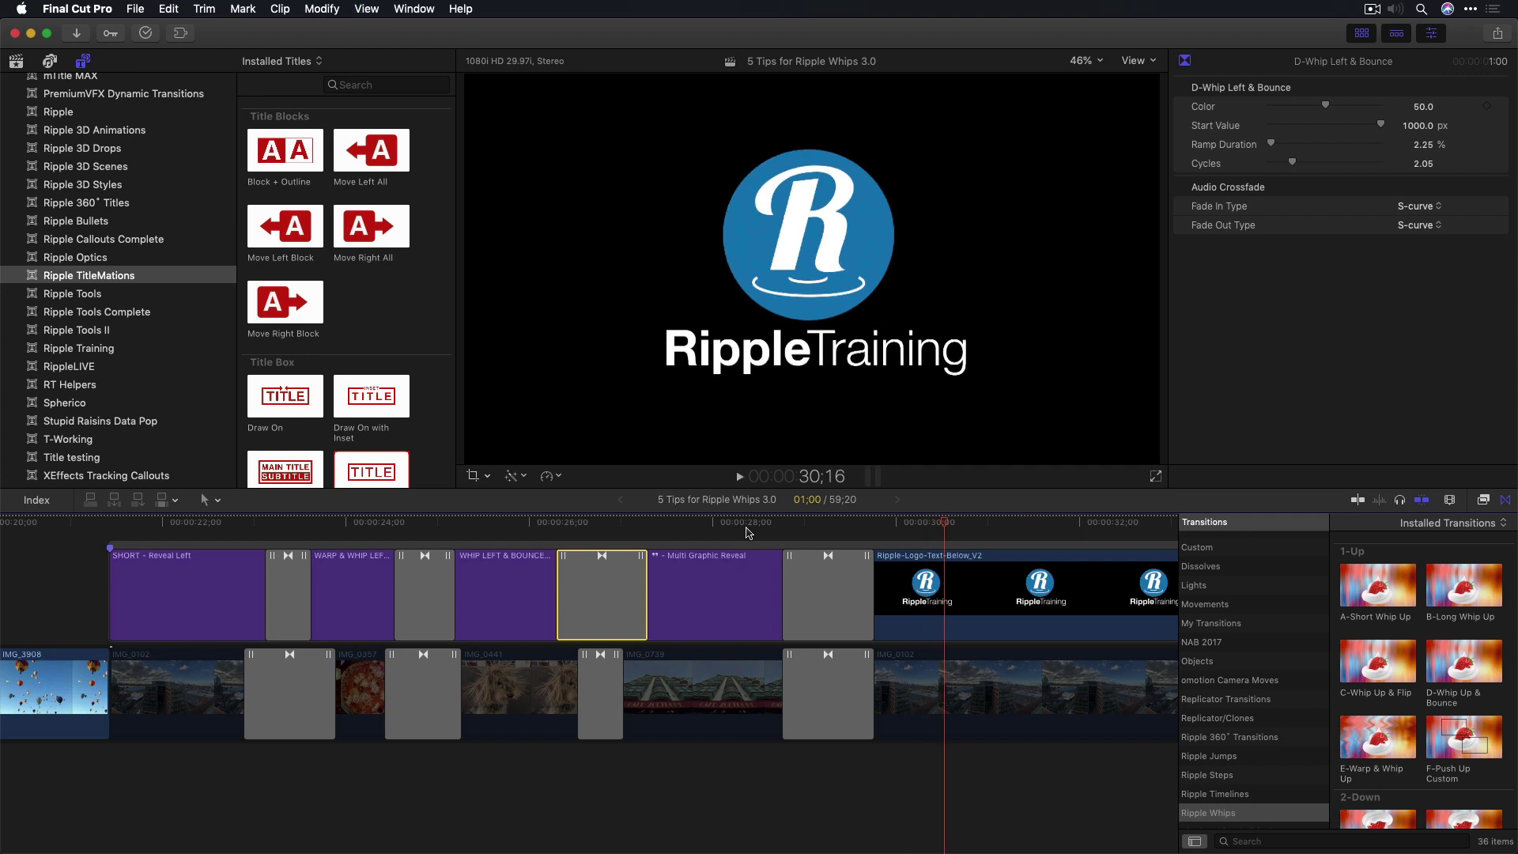
left_click(693, 815)
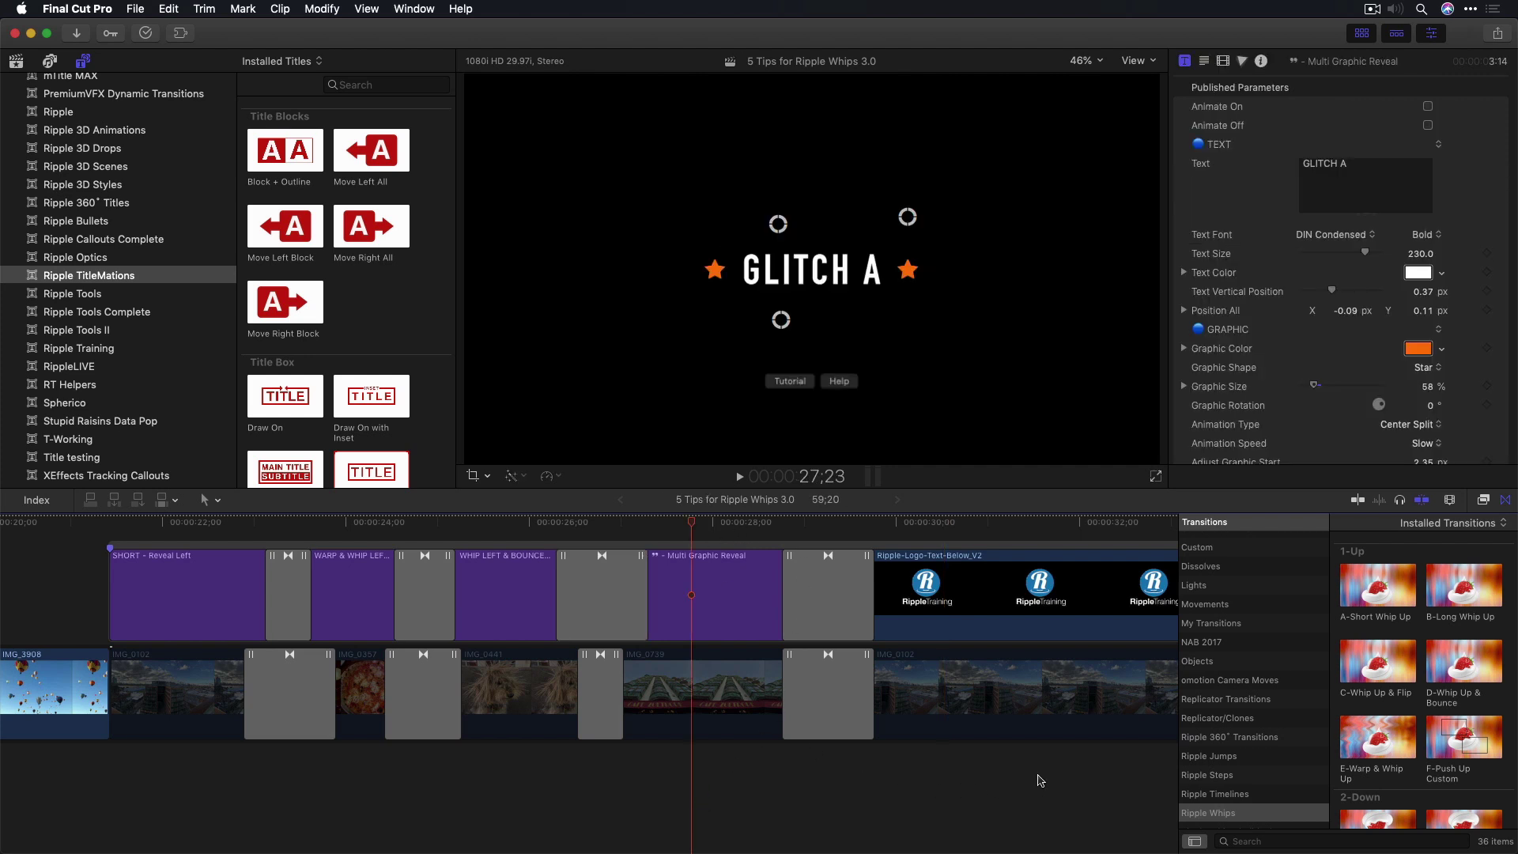
left_click_drag(1040, 780, 168, 701)
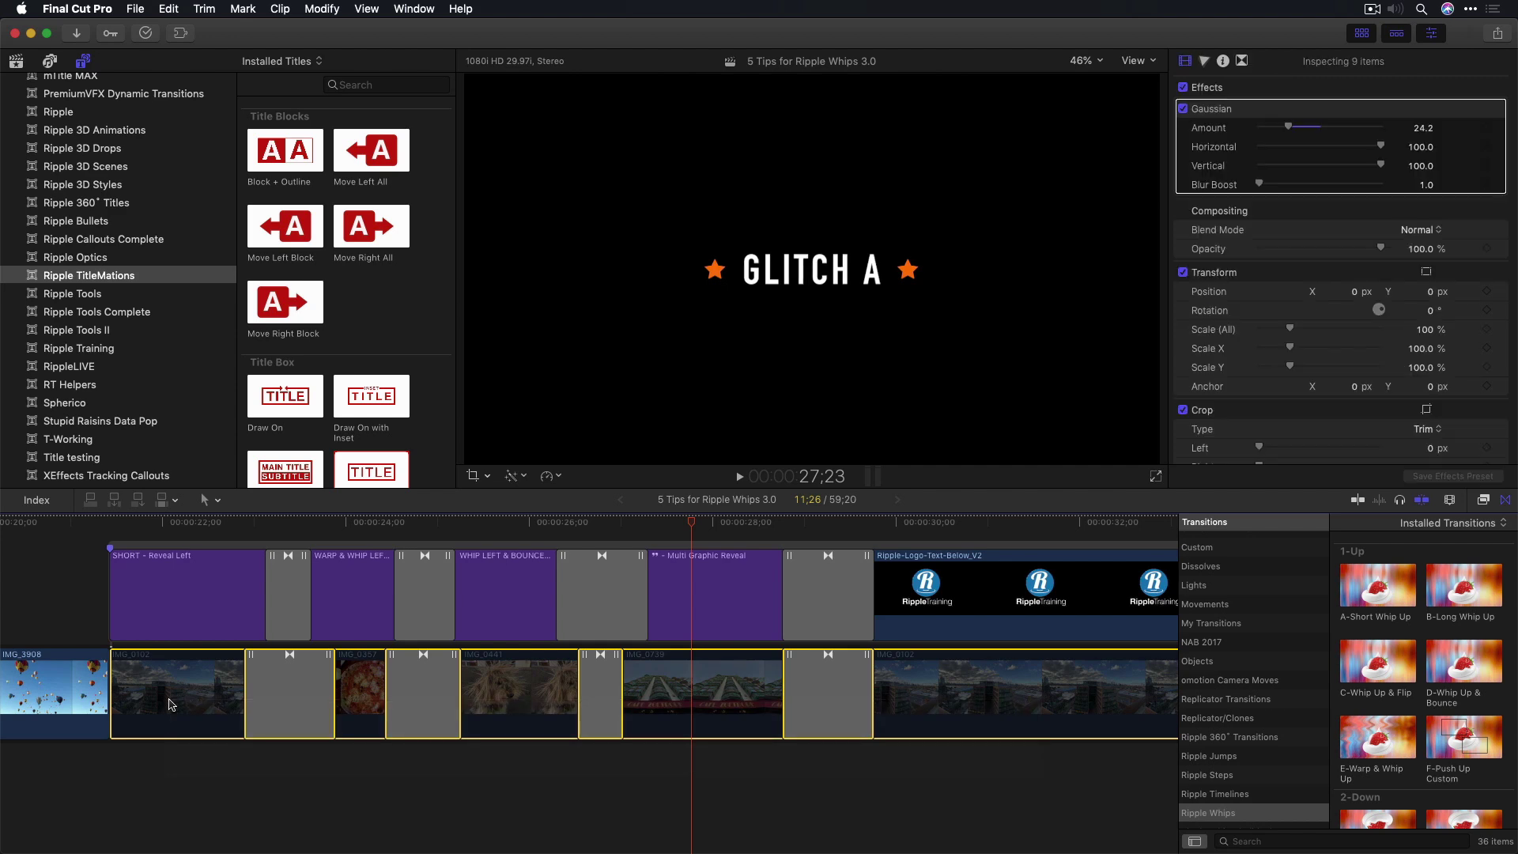
left_click(421, 790)
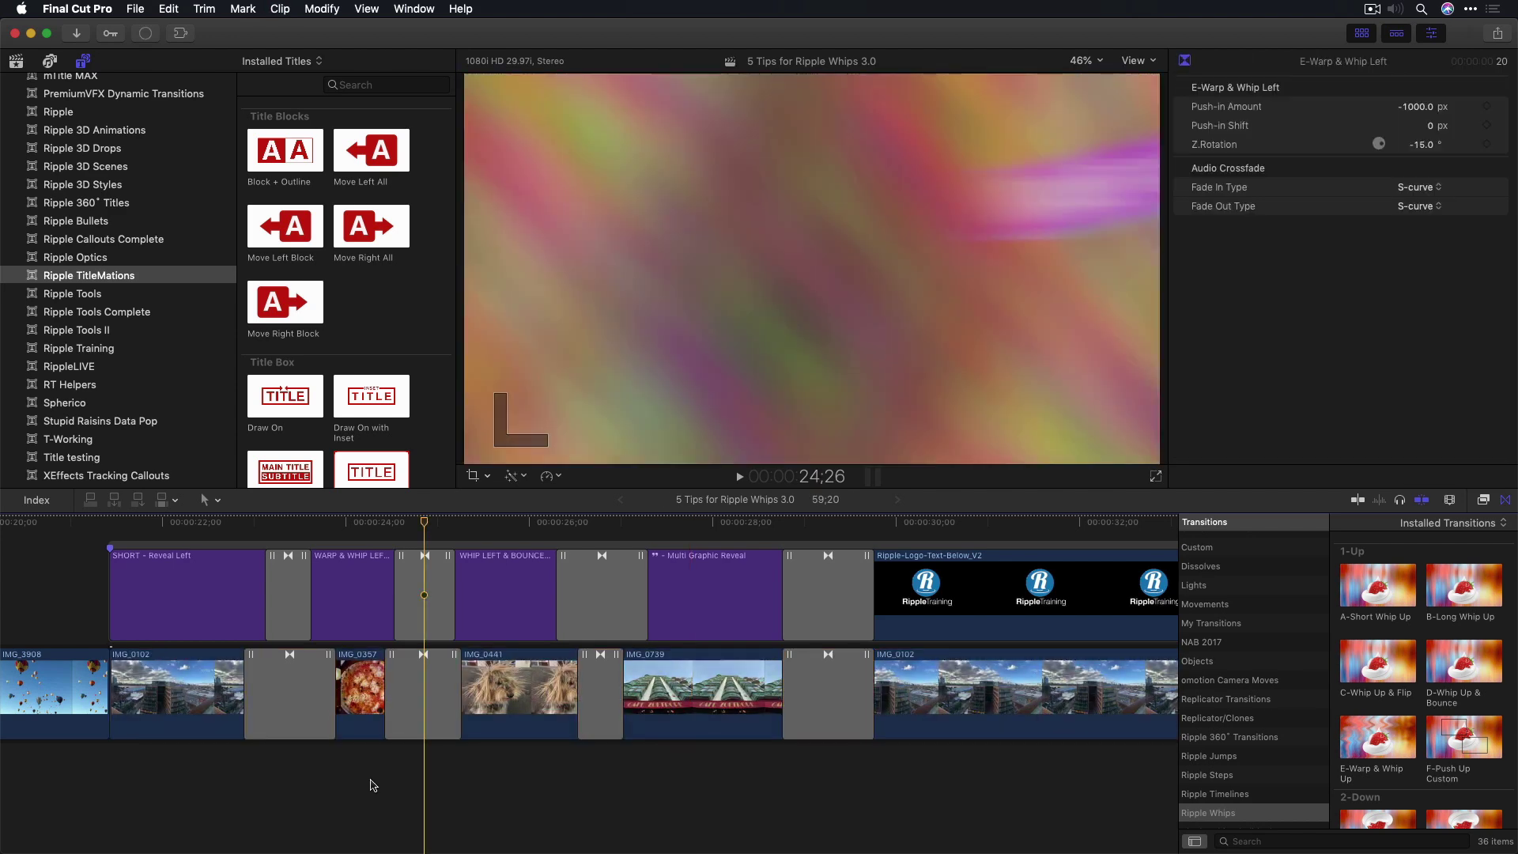
left_click(184, 524)
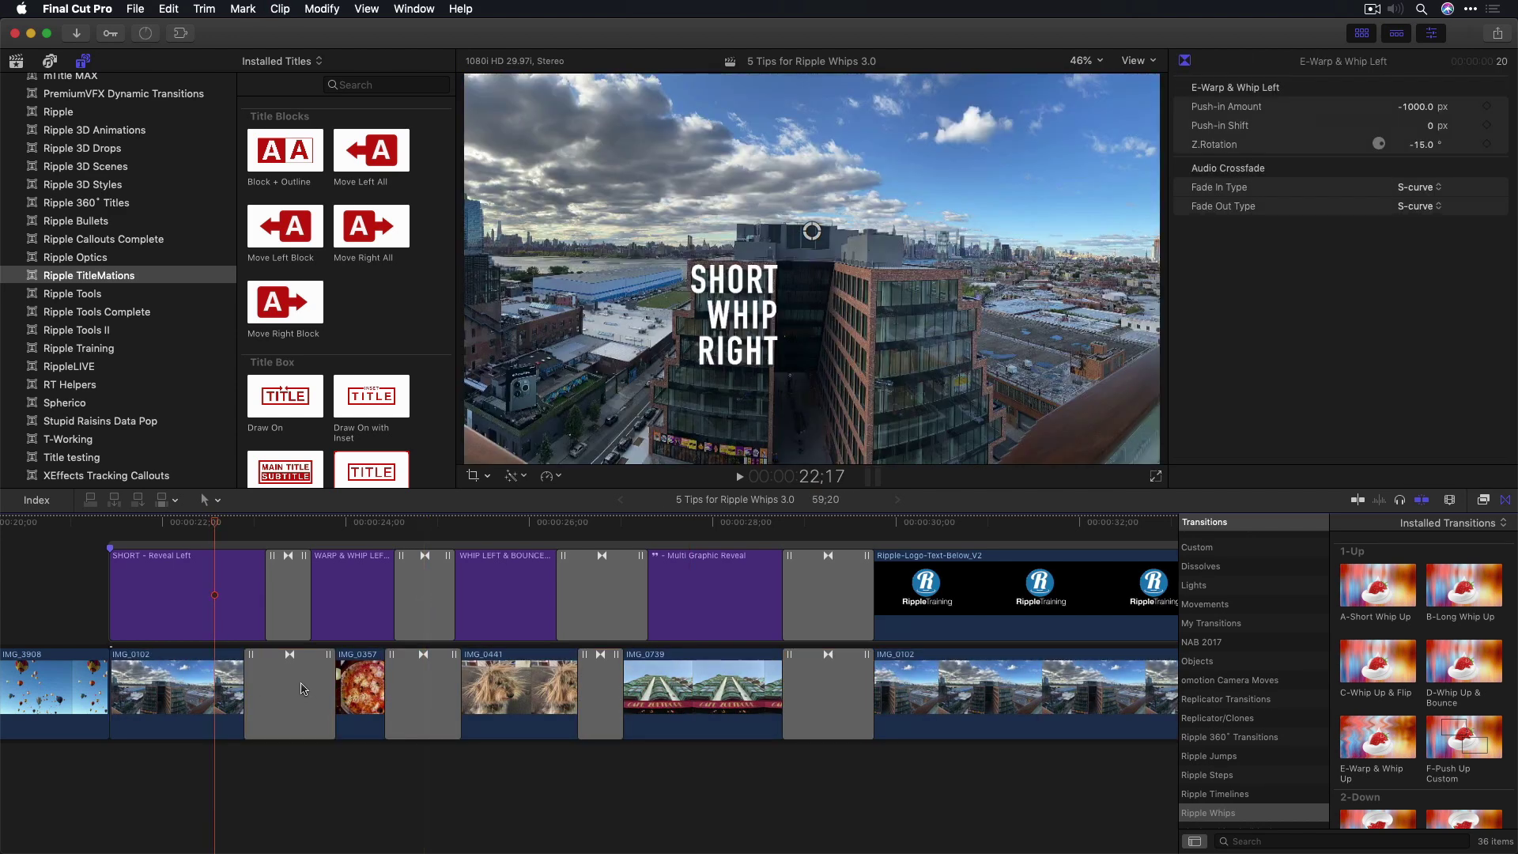
key("space")
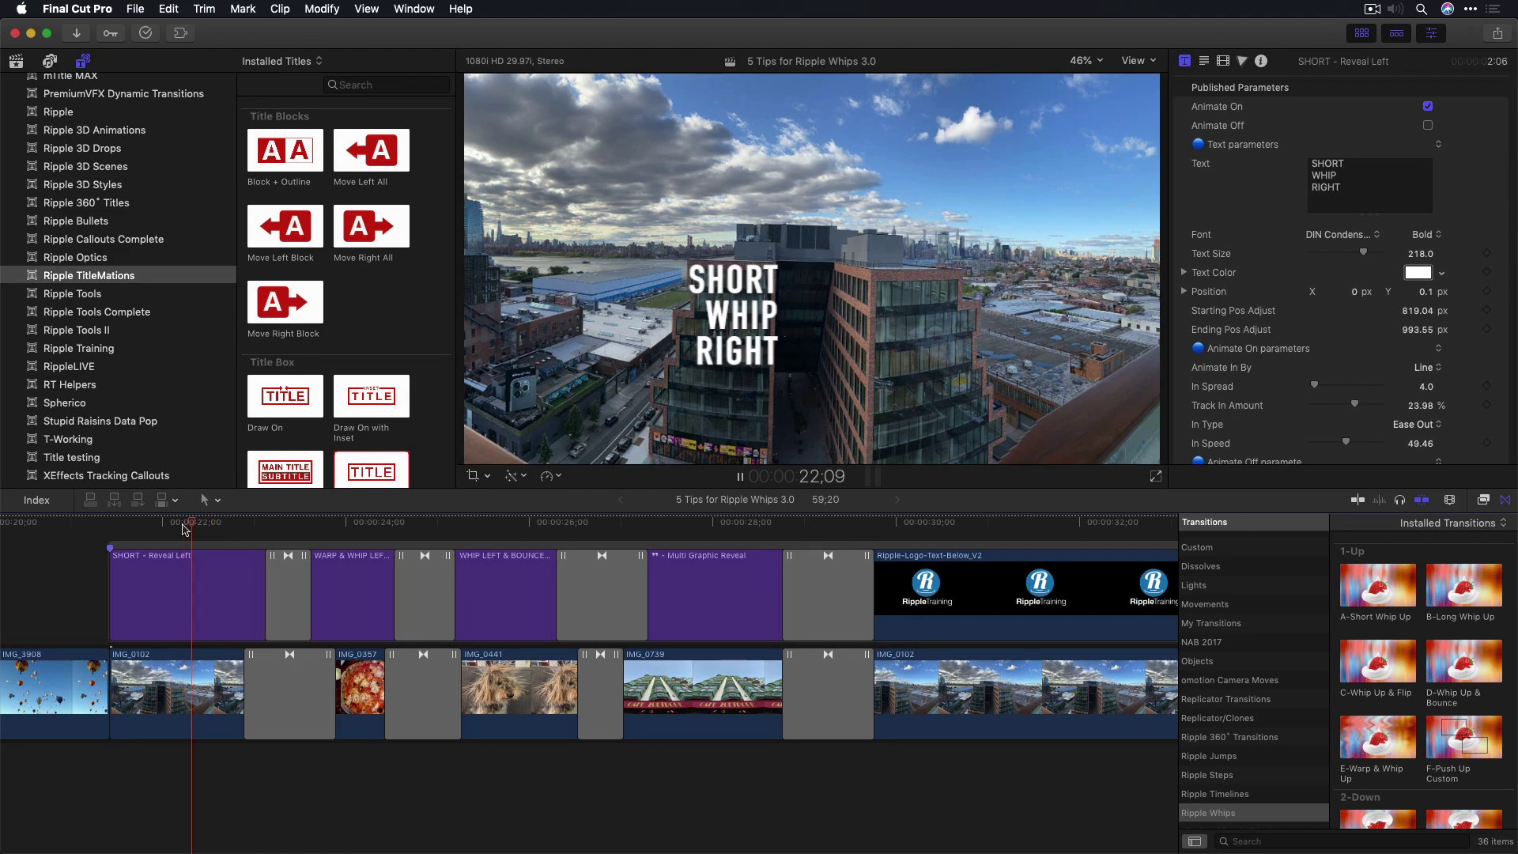
key("space")
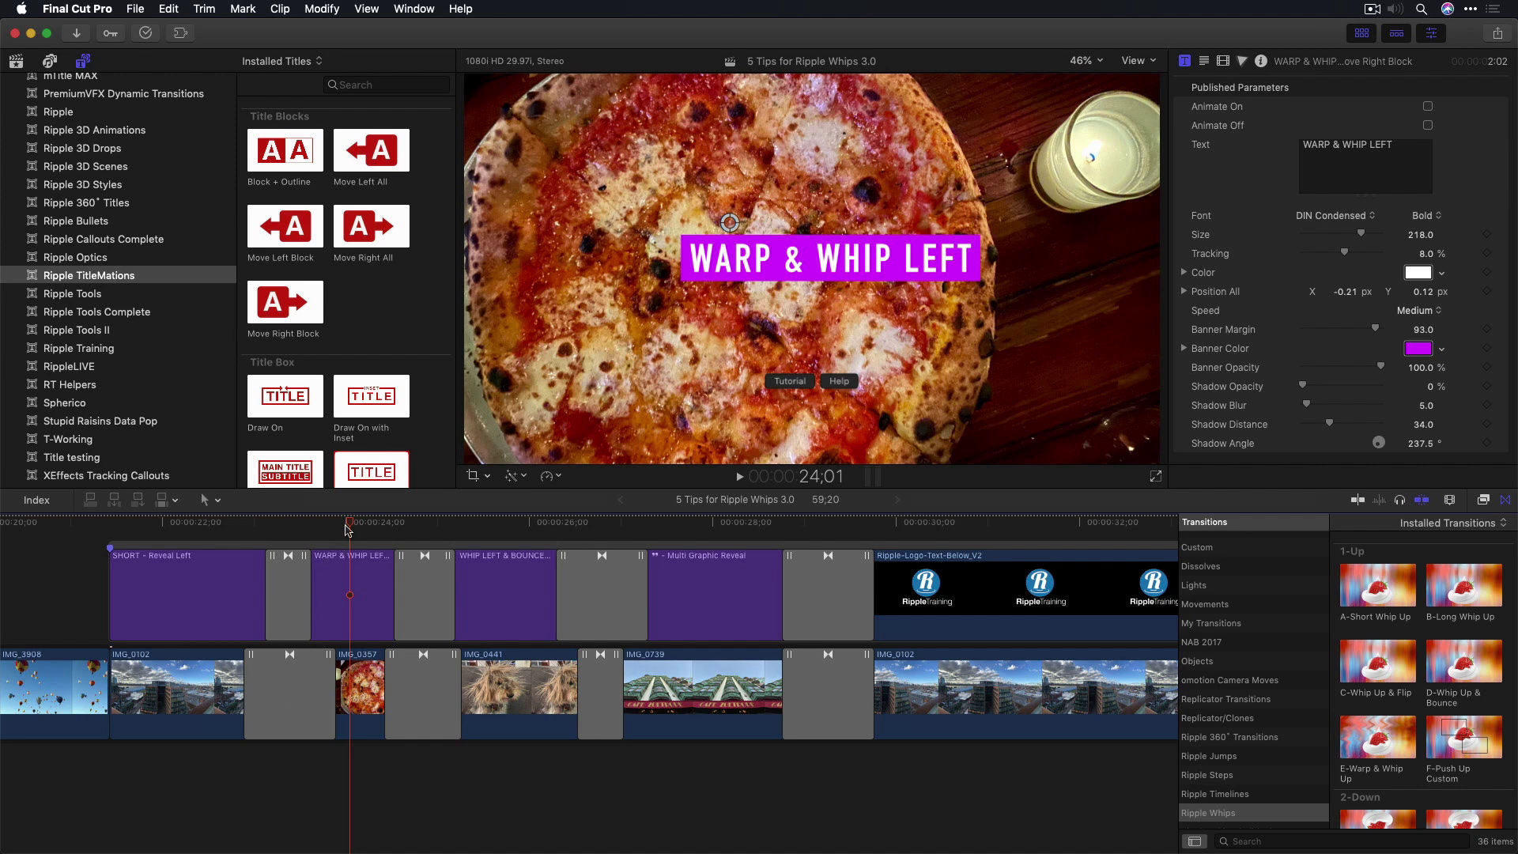
key("space")
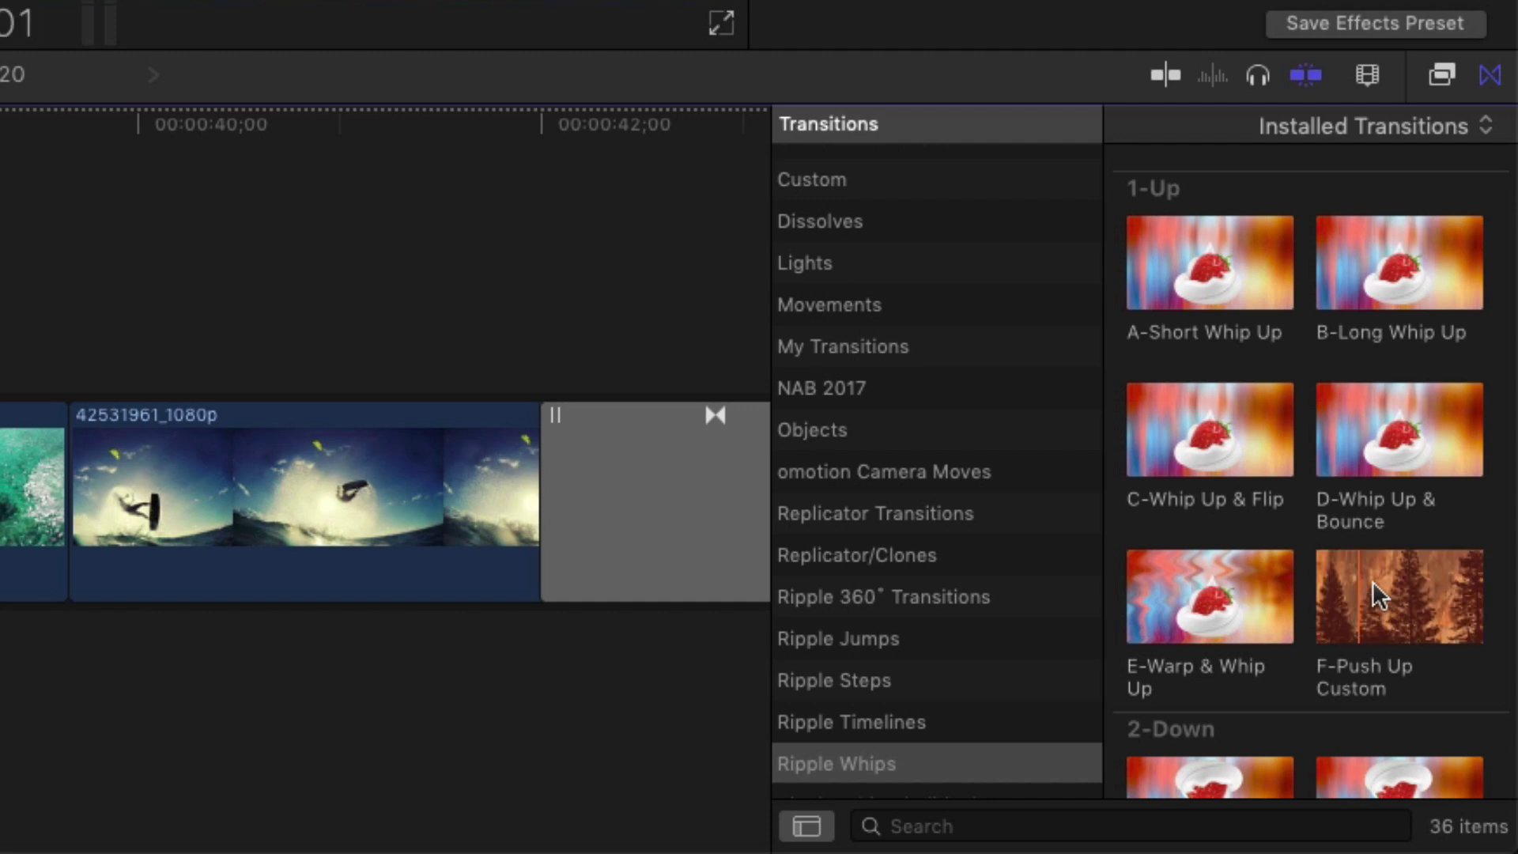
Scroll the Ripple Whips transitions down to the 7-Out, 8-Rotate and 9-Glitch groups.
scroll(1435, 688, "down", 5)
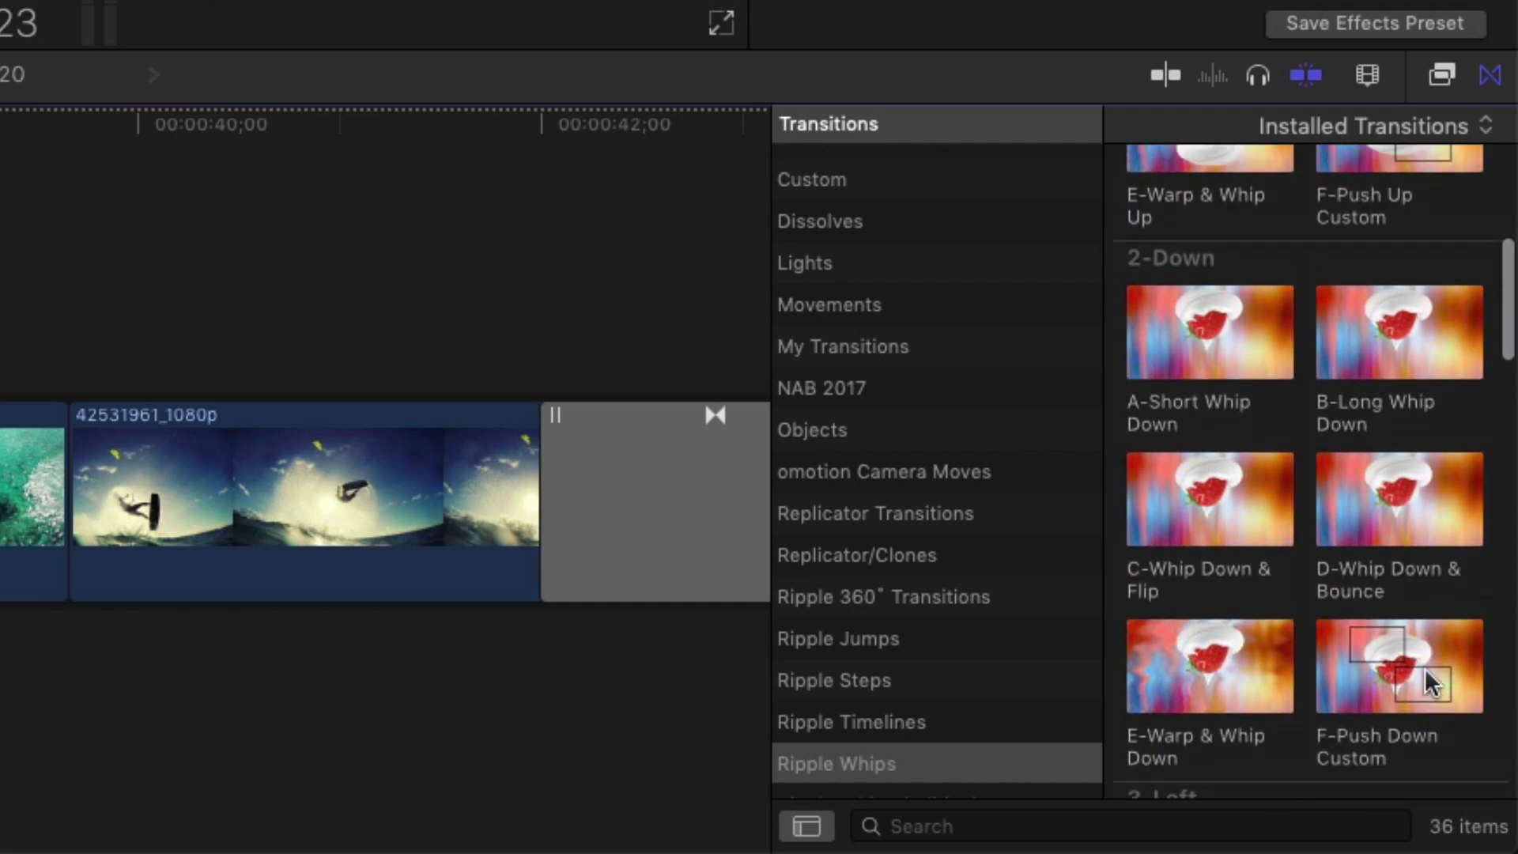
scroll(1450, 760, "down", 8)
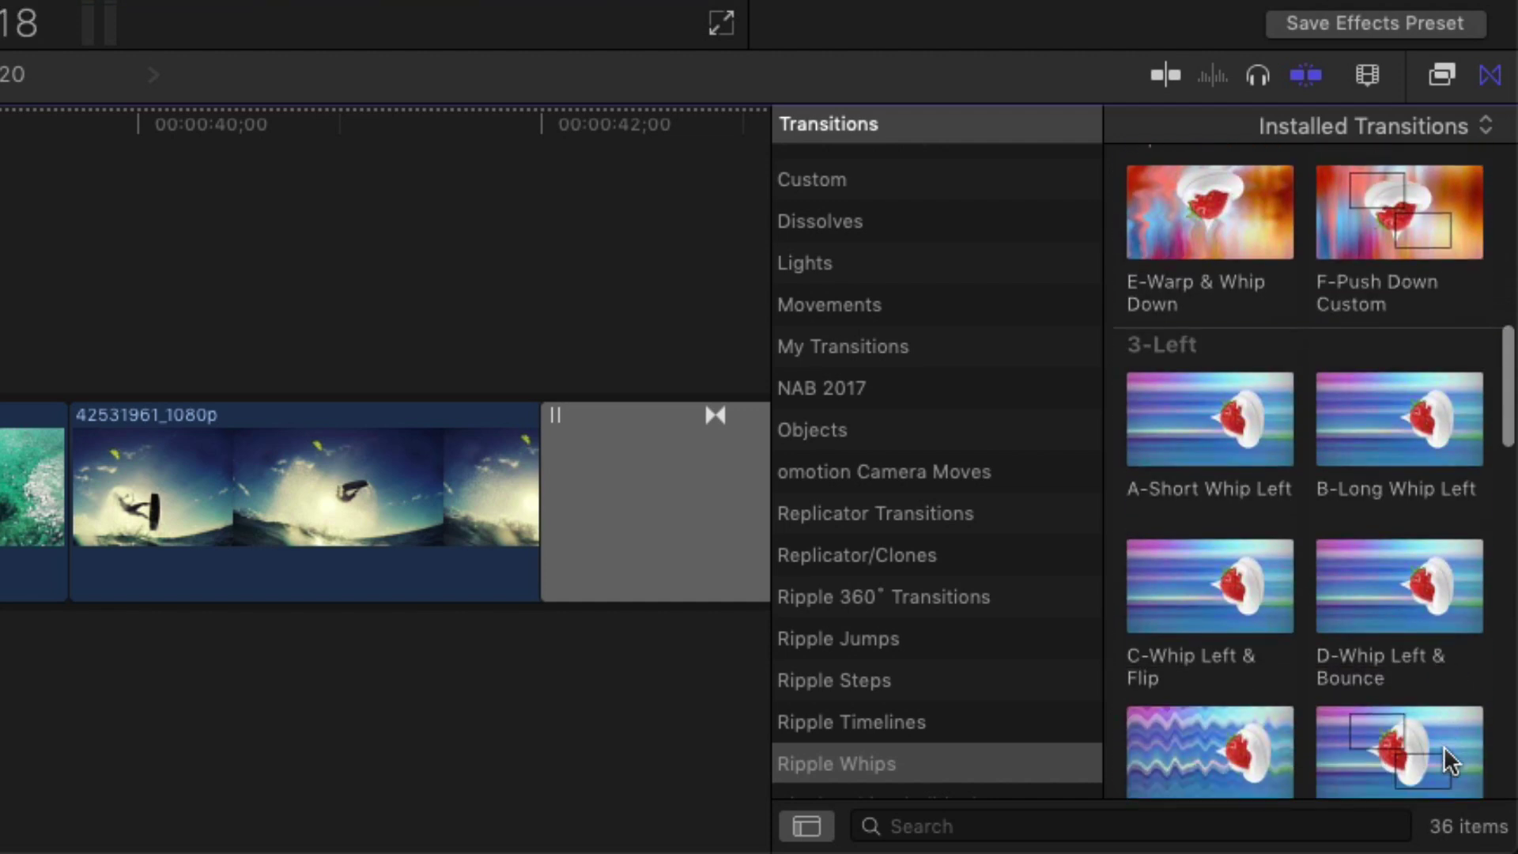
scroll(1445, 679, "down", 7)
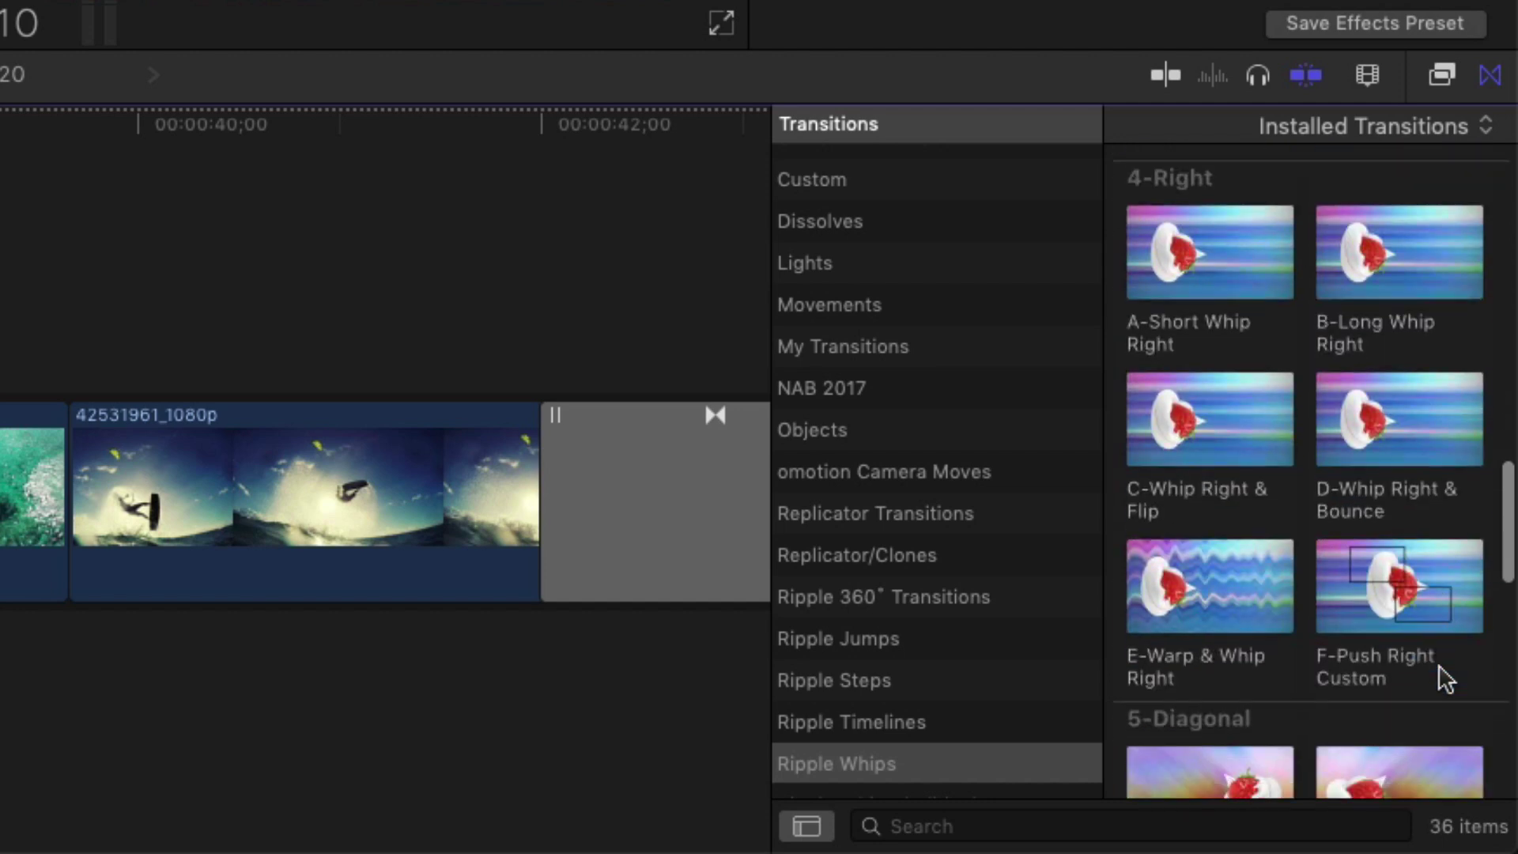
scroll(1445, 678, "down", 5)
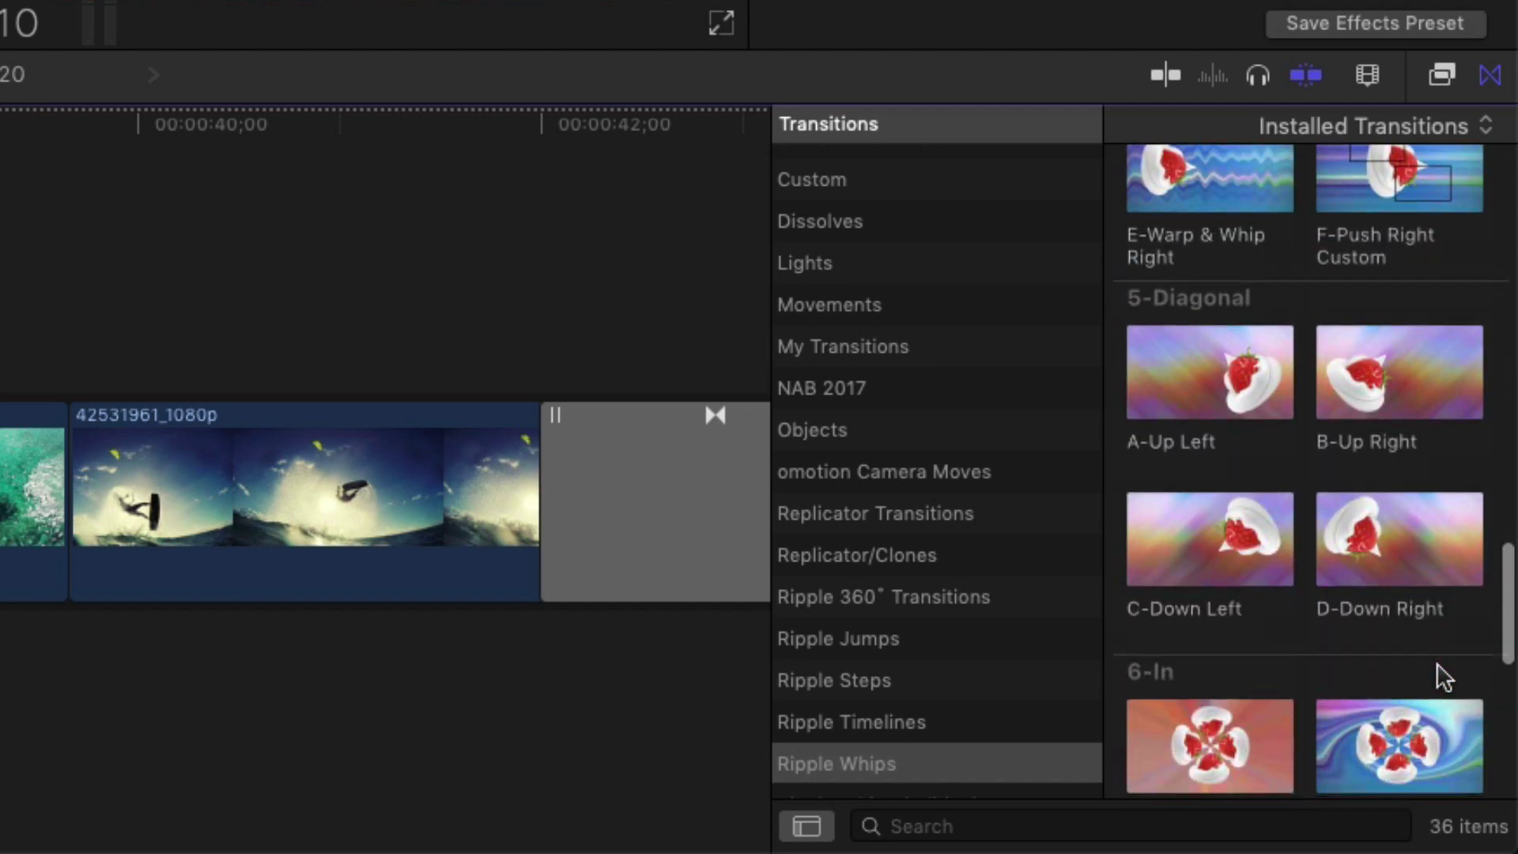
scroll(1445, 679, "down", 5)
scroll(1443, 676, "down", 5)
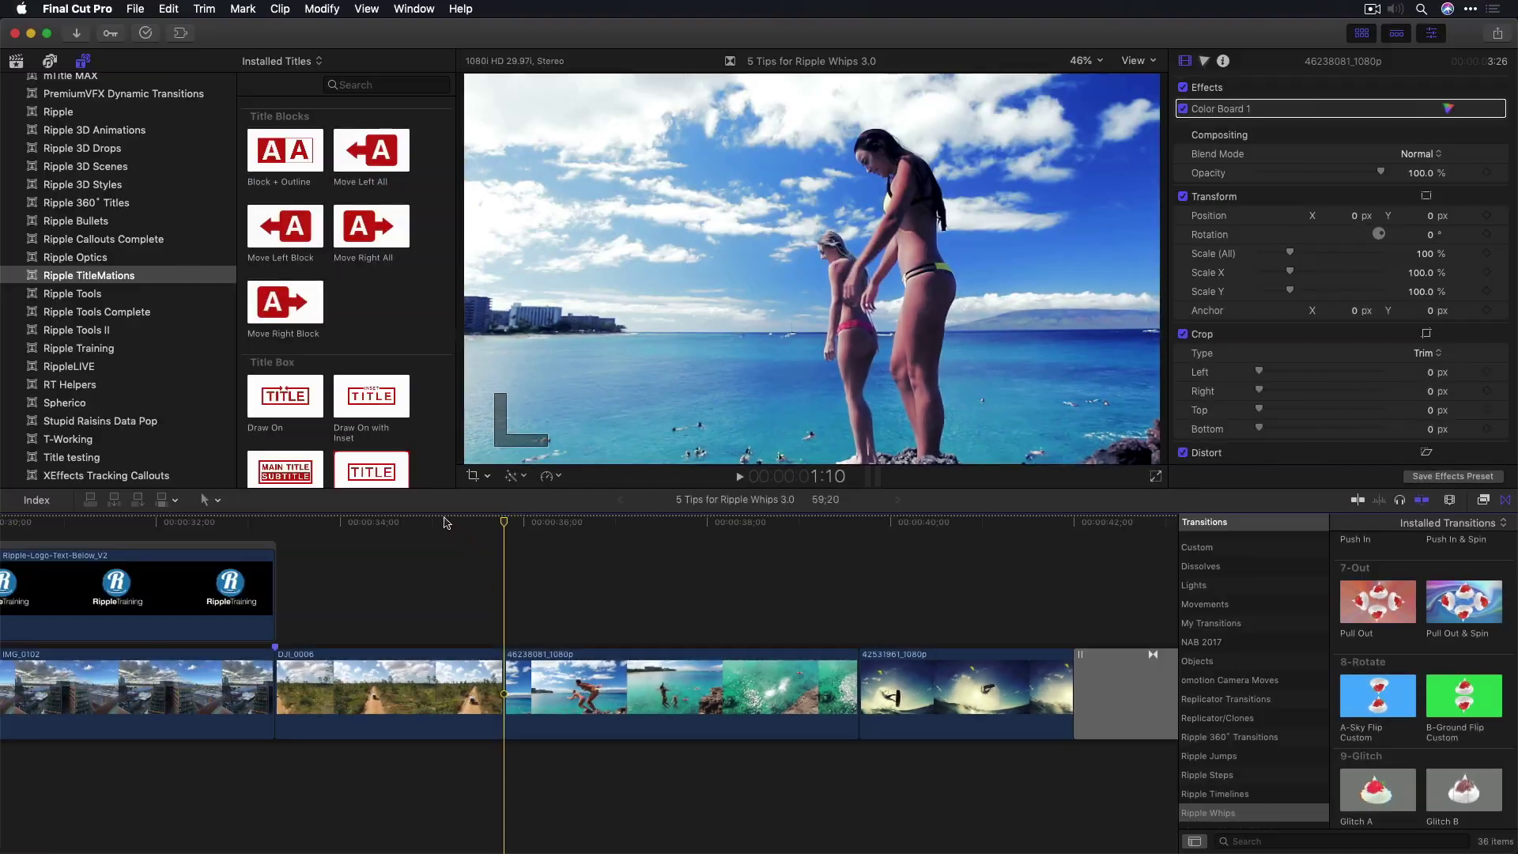
left_click_drag(504, 522, 385, 522)
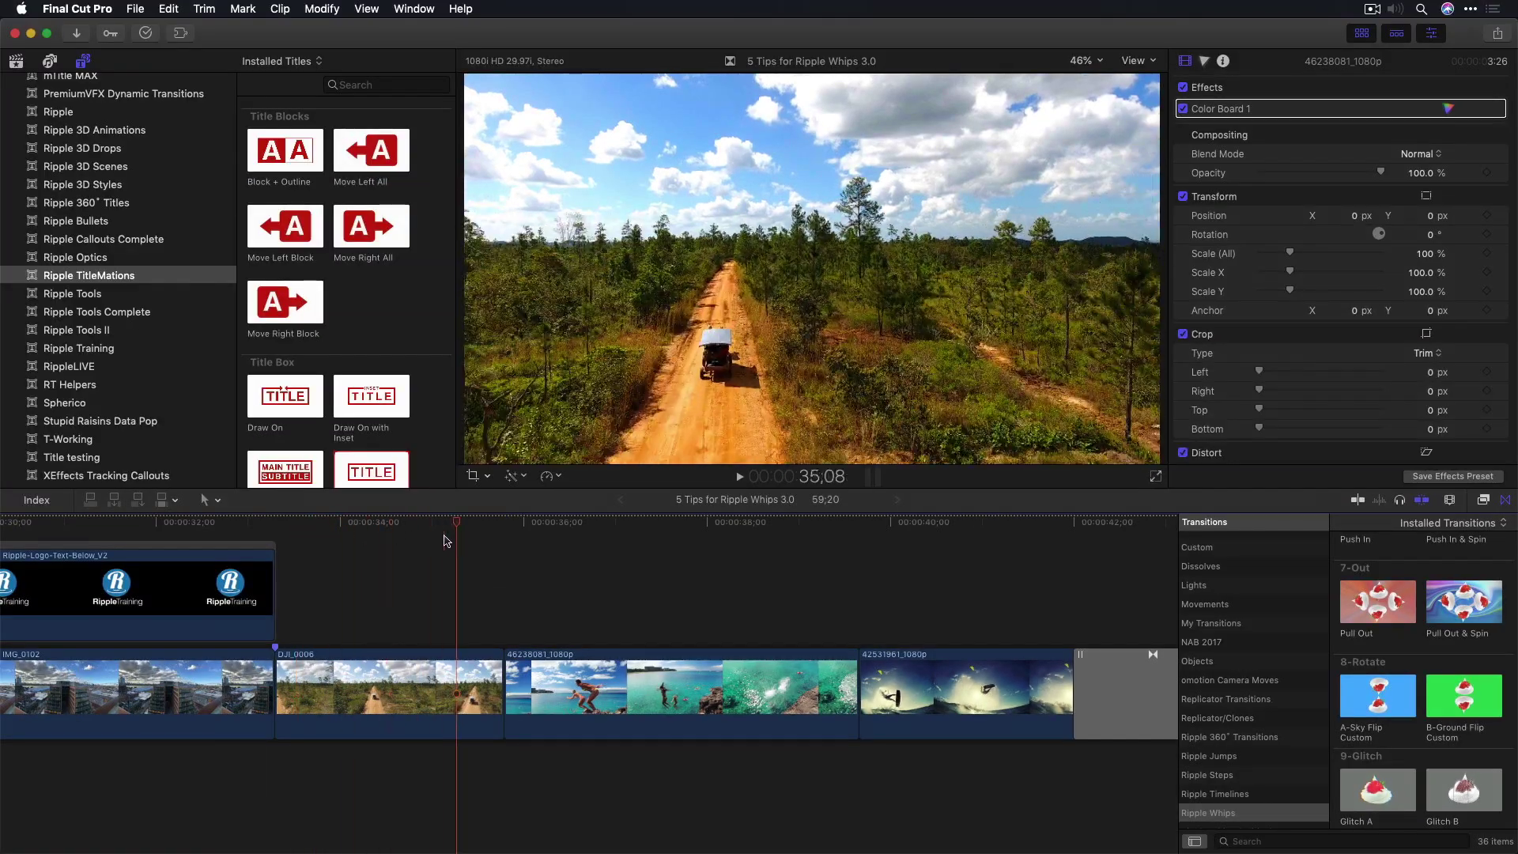
left_click(398, 522)
left_click_drag(504, 521, 385, 549)
key("space")
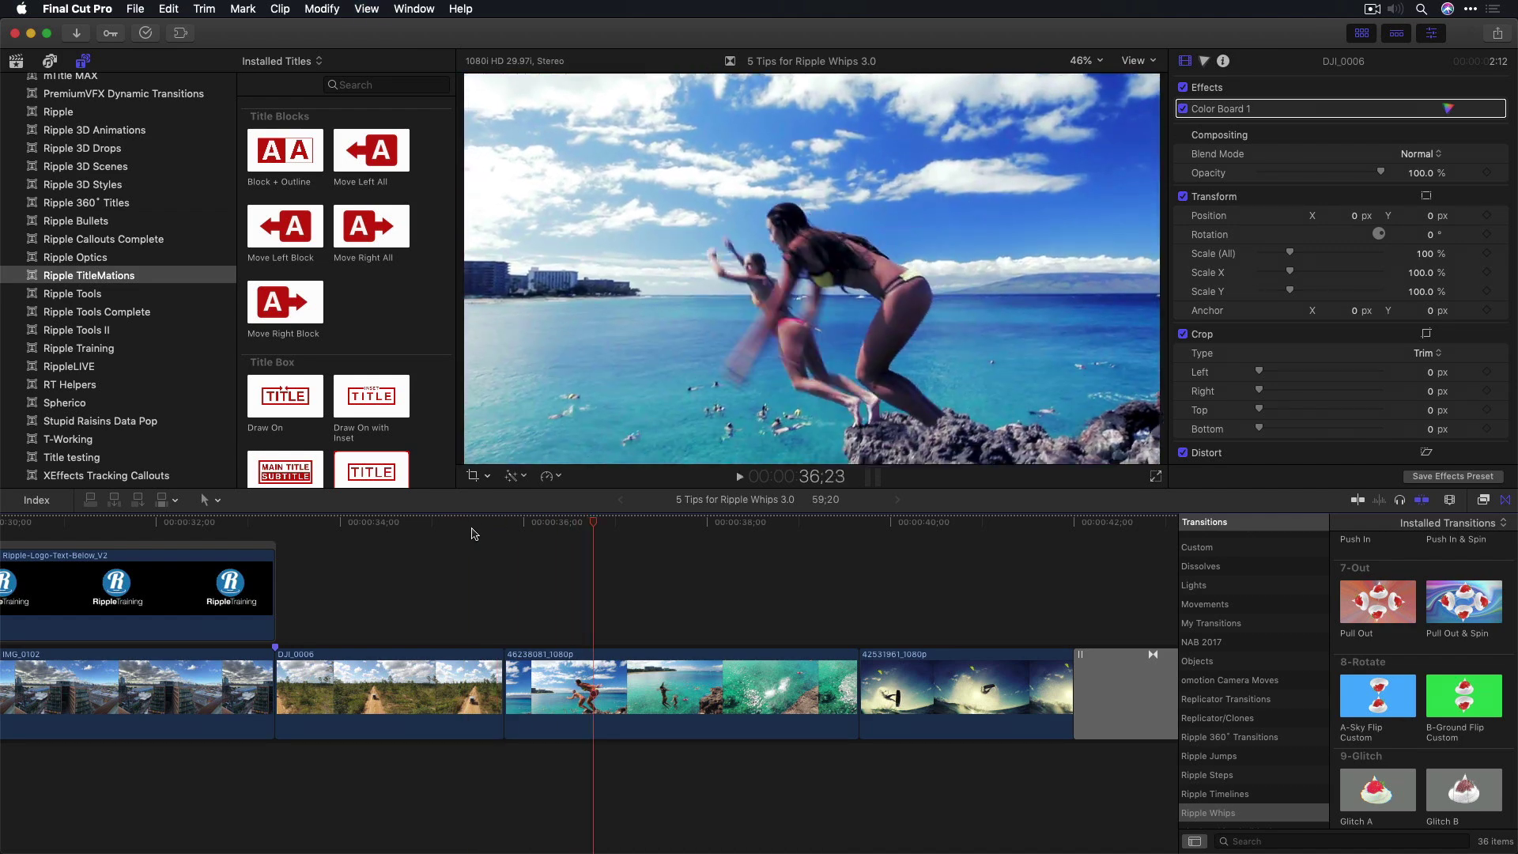
left_click(421, 527)
scroll(421, 528, "up", 1)
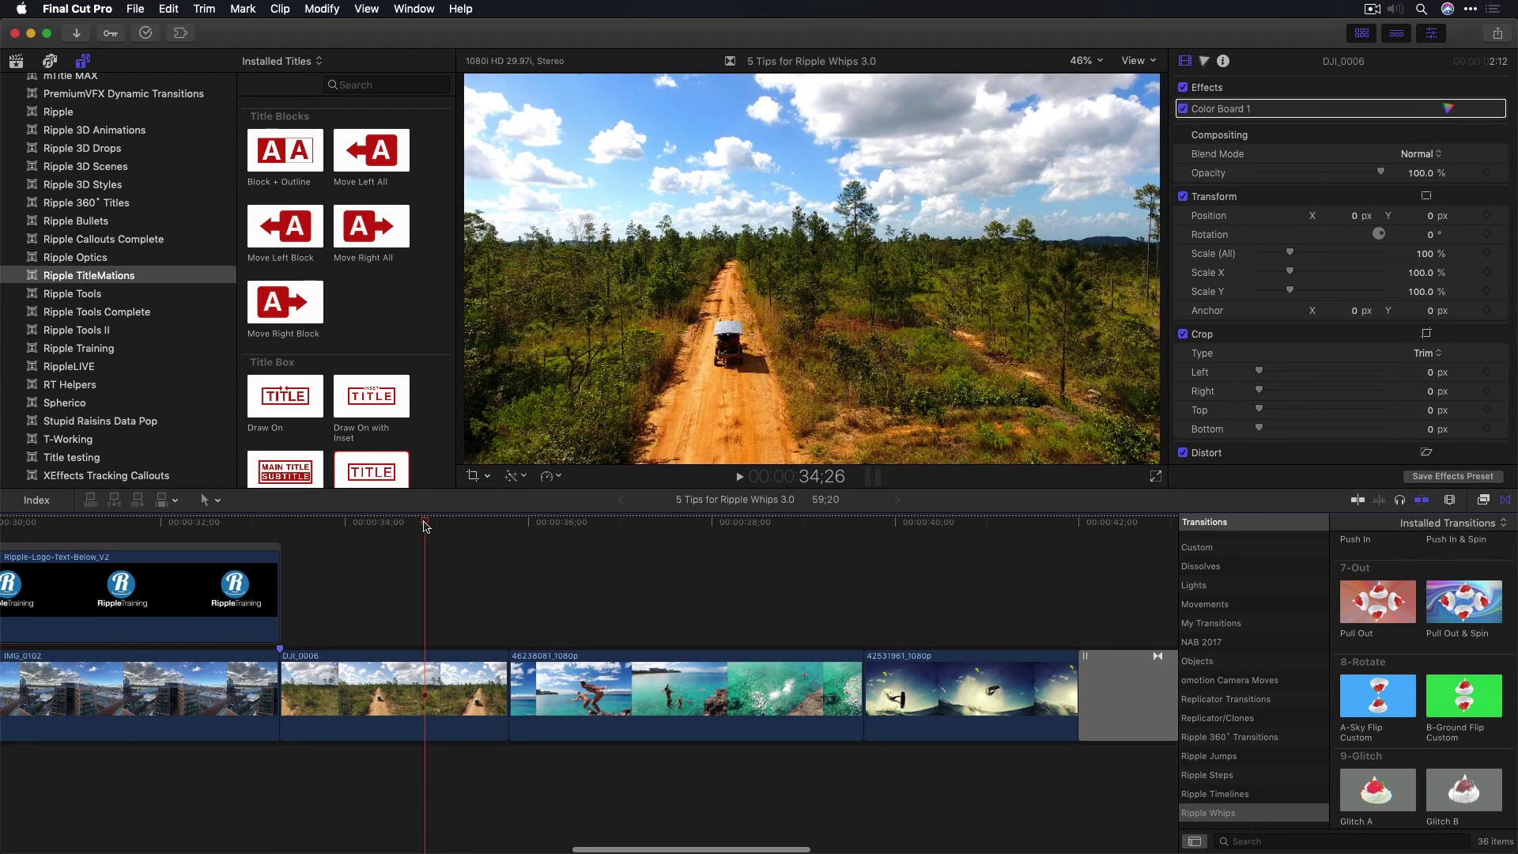
mouse_move(425, 524)
left_mouse_down()
mouse_move(584, 536)
mouse_move(437, 531)
left_mouse_up()
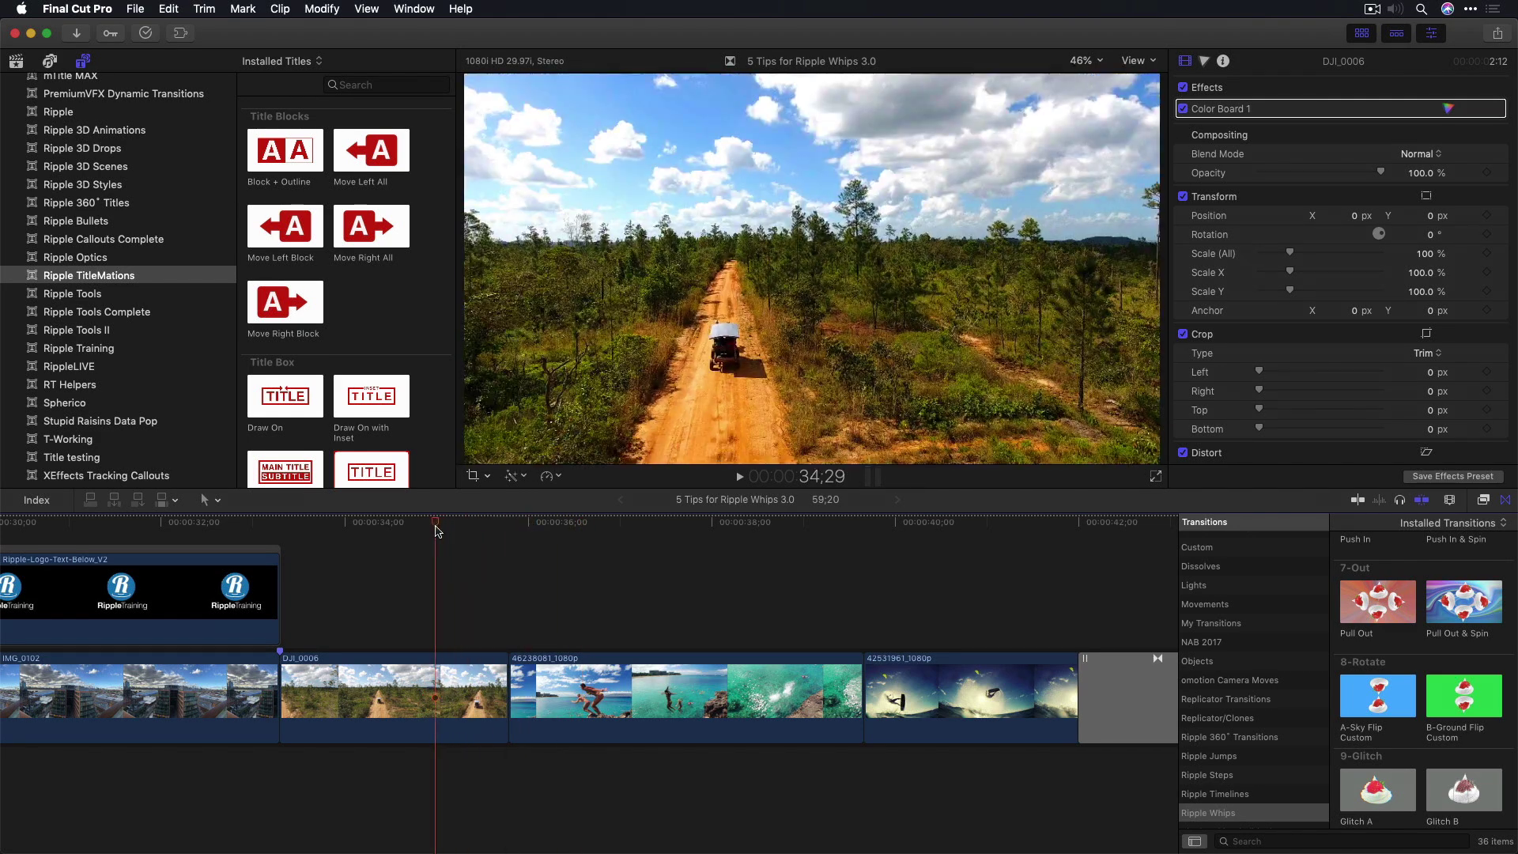
scroll(437, 545, "right", 1)
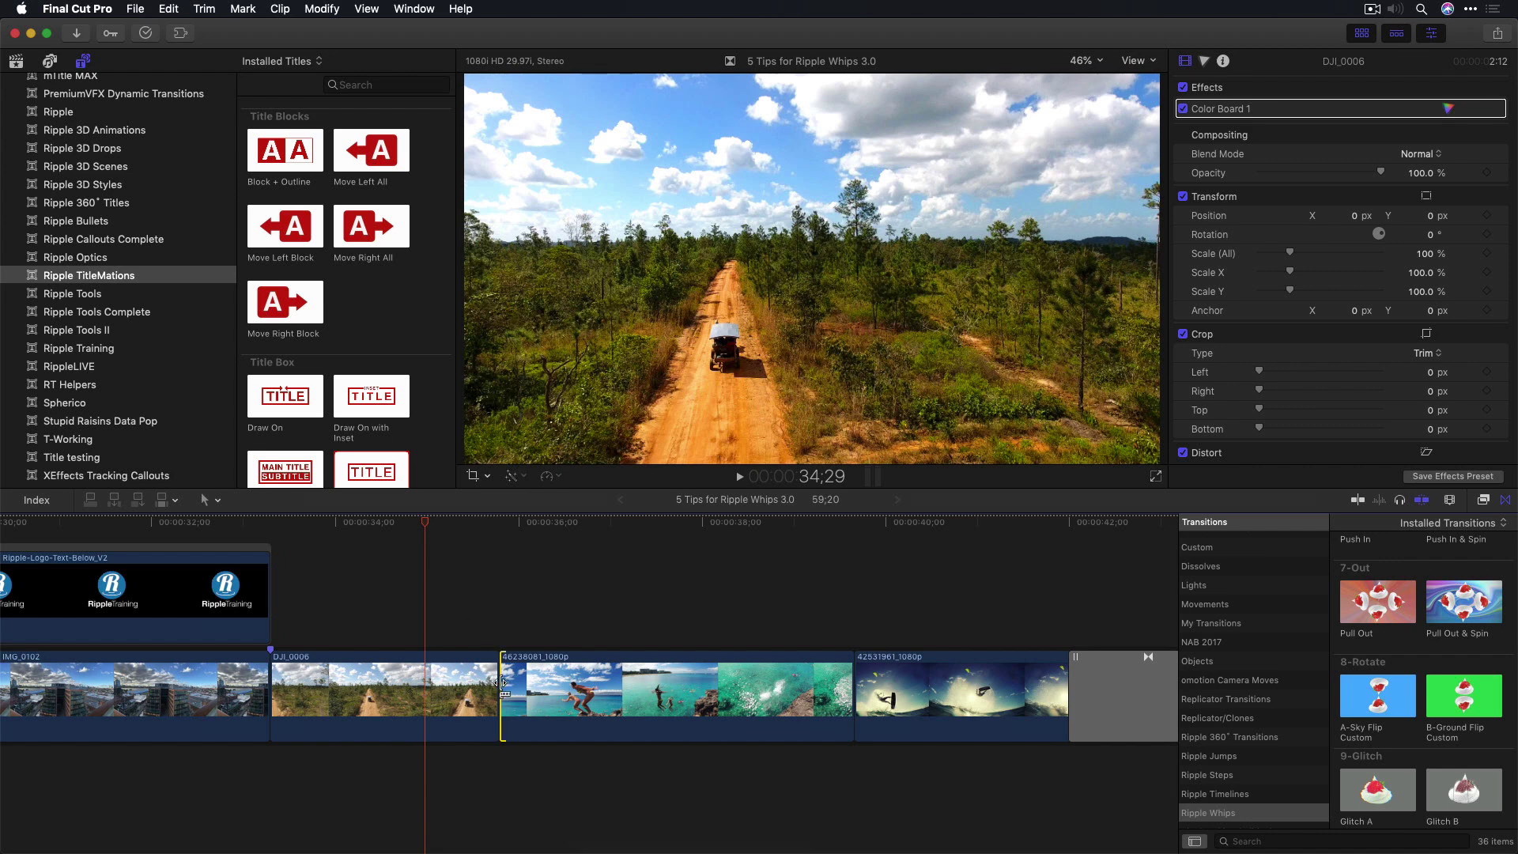
Apply A-Sky Flip Custom at the DJI_0006/46238081 edit and preview it.
left_click(501, 685)
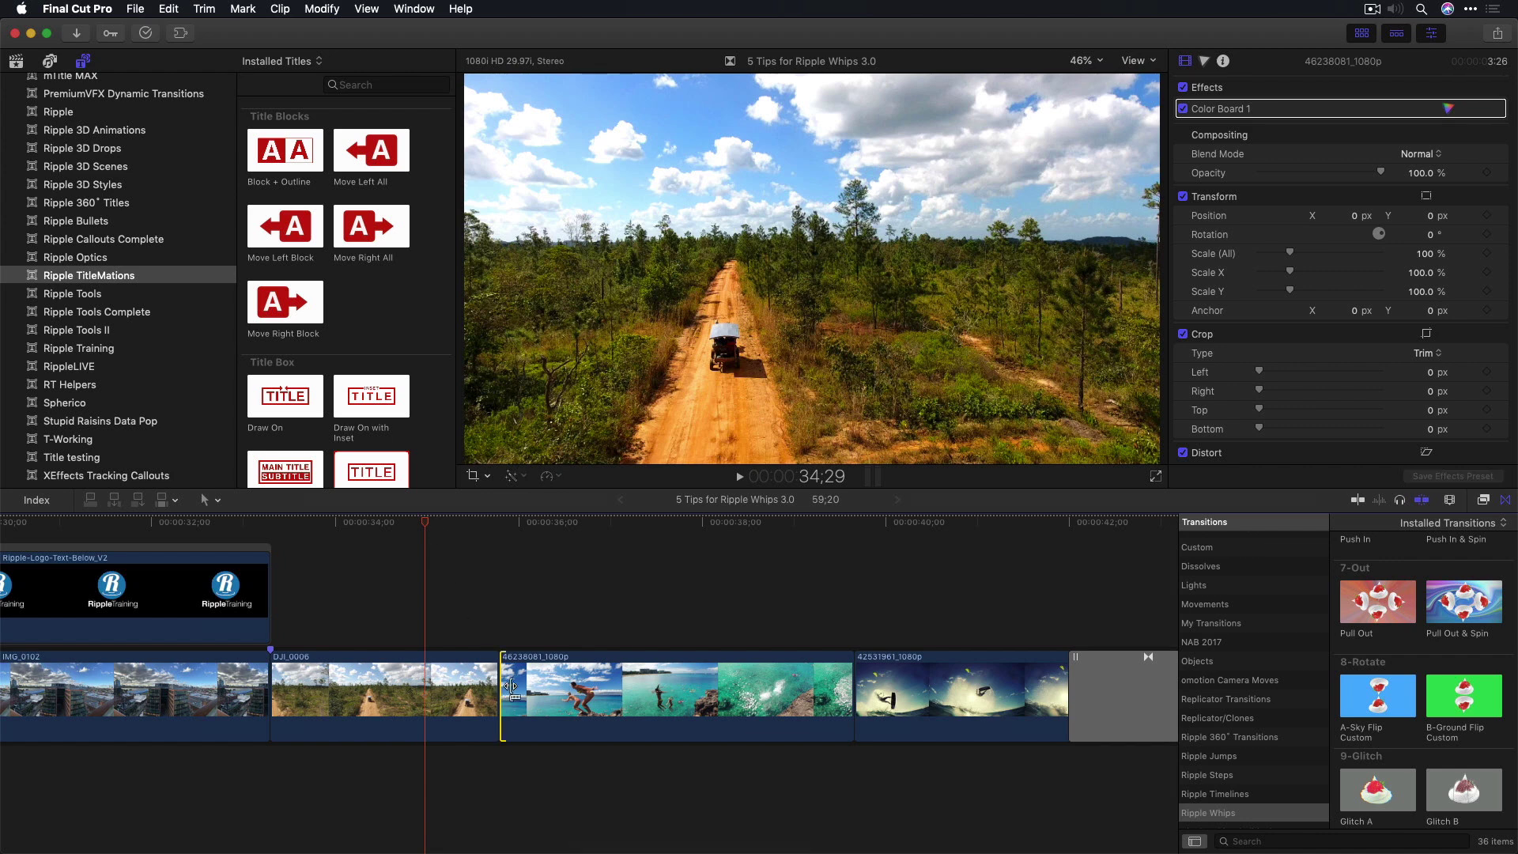
double_click(1382, 702)
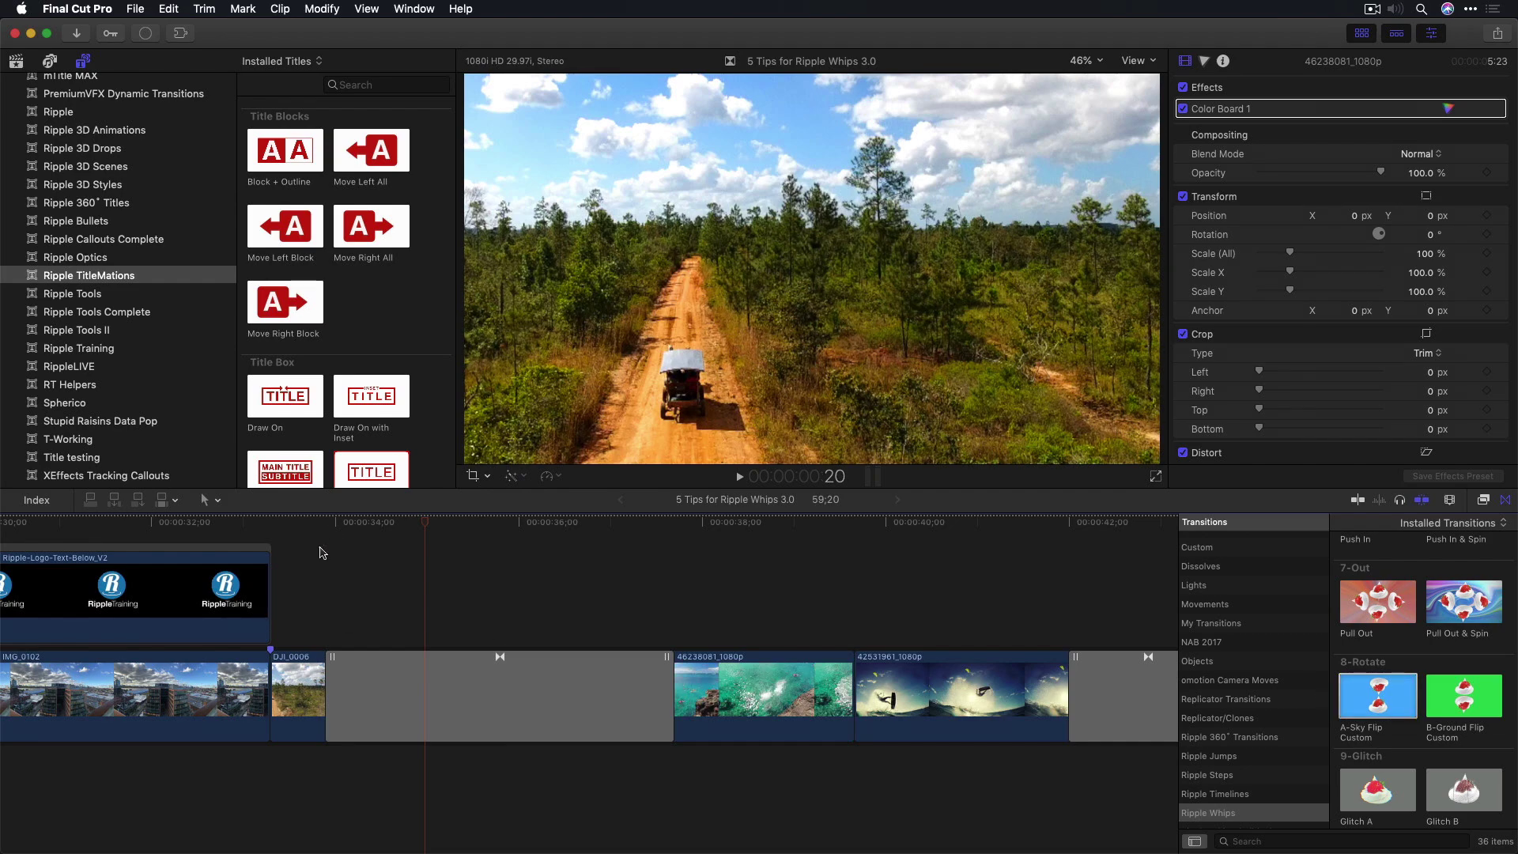
left_click(303, 523)
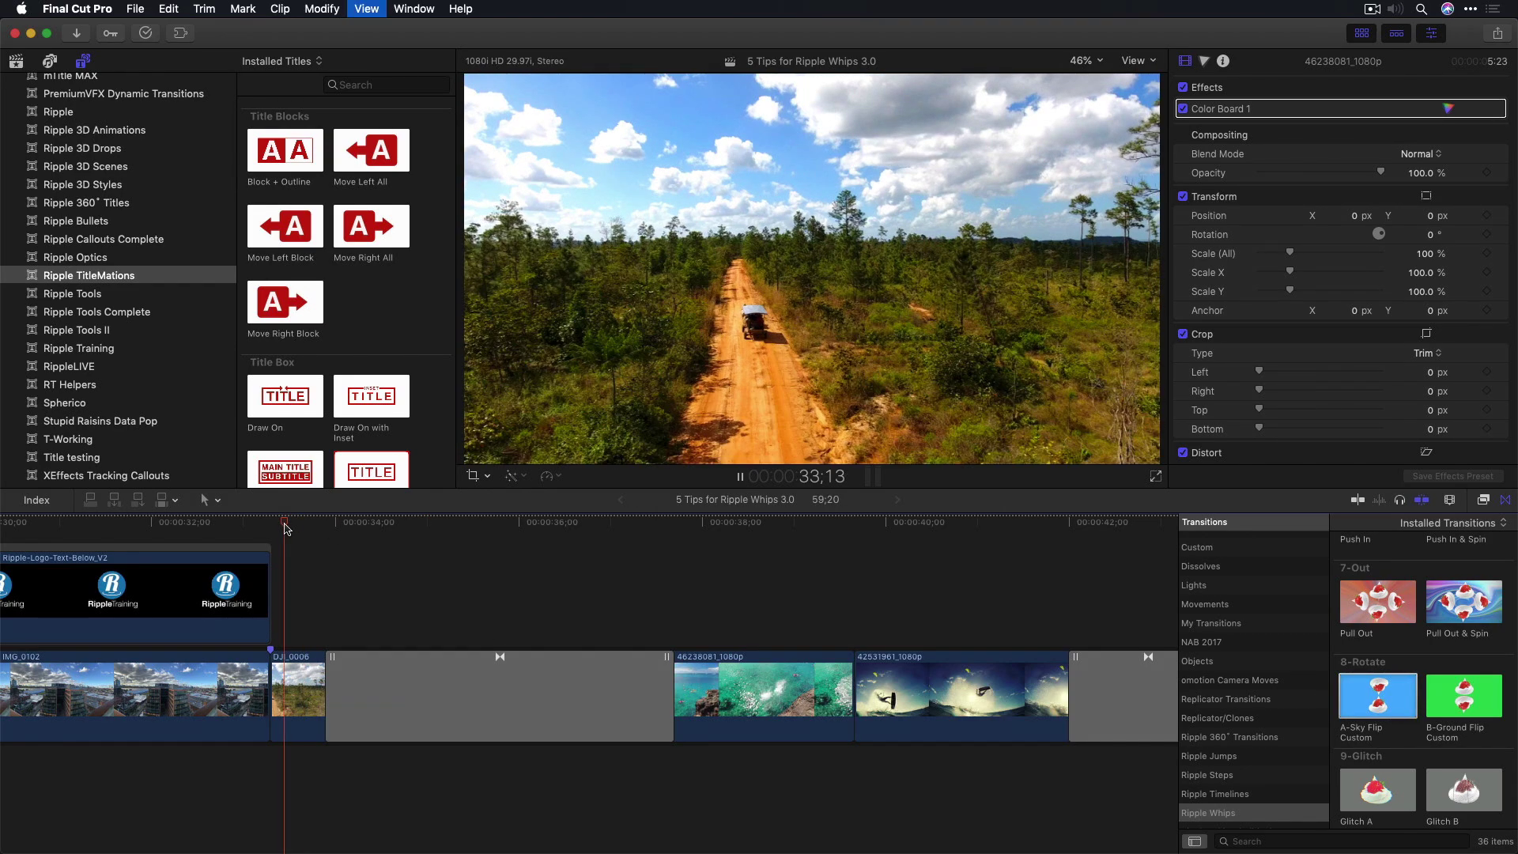
key("space")
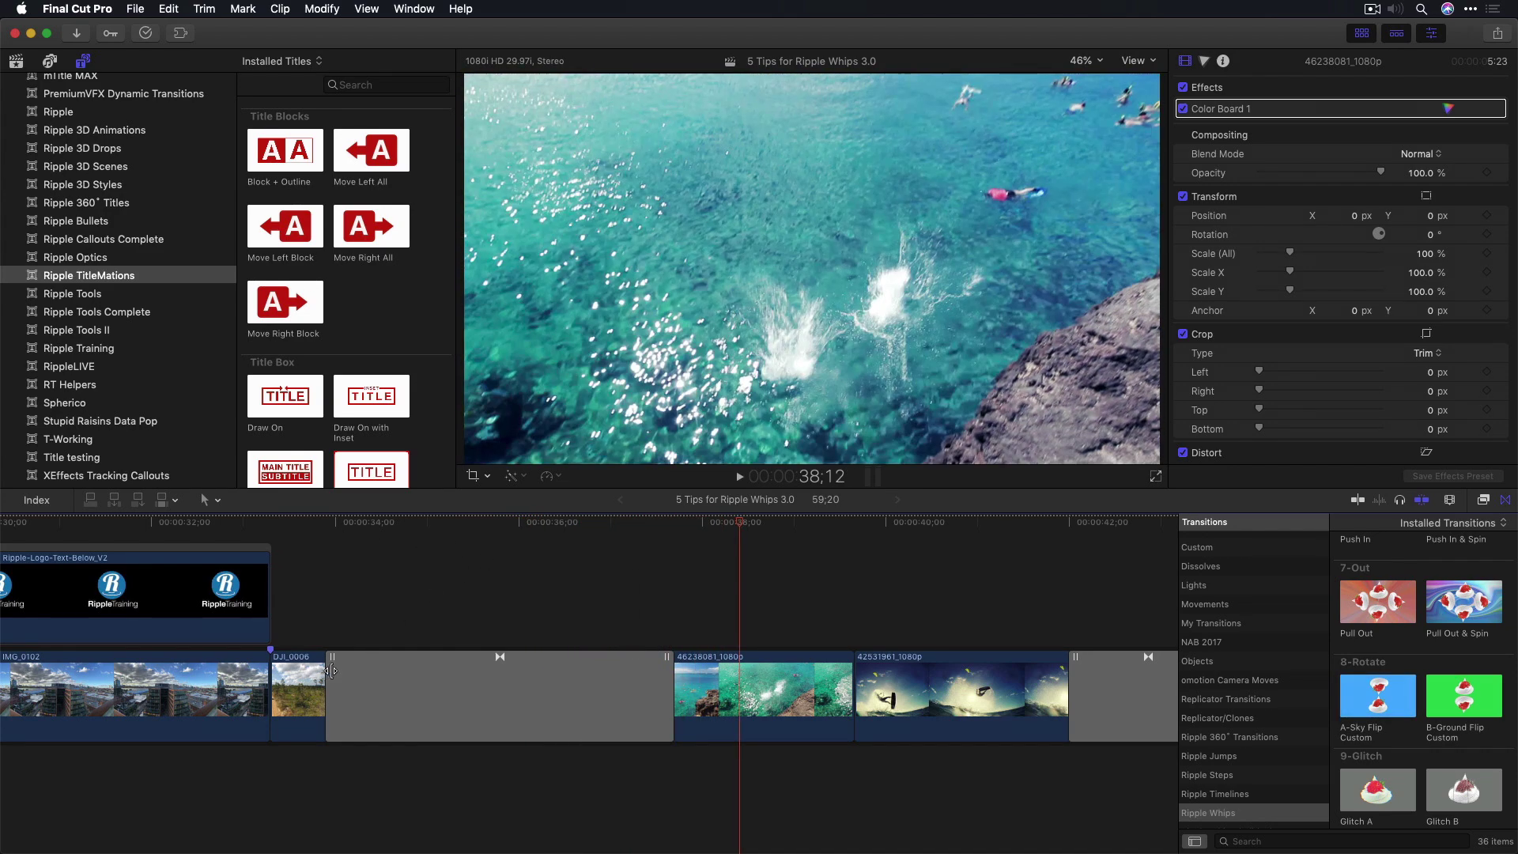
Shorten the A-Sky Flip Custom transition evenly on both sides and replay it.
left_click_drag(331, 672, 427, 672)
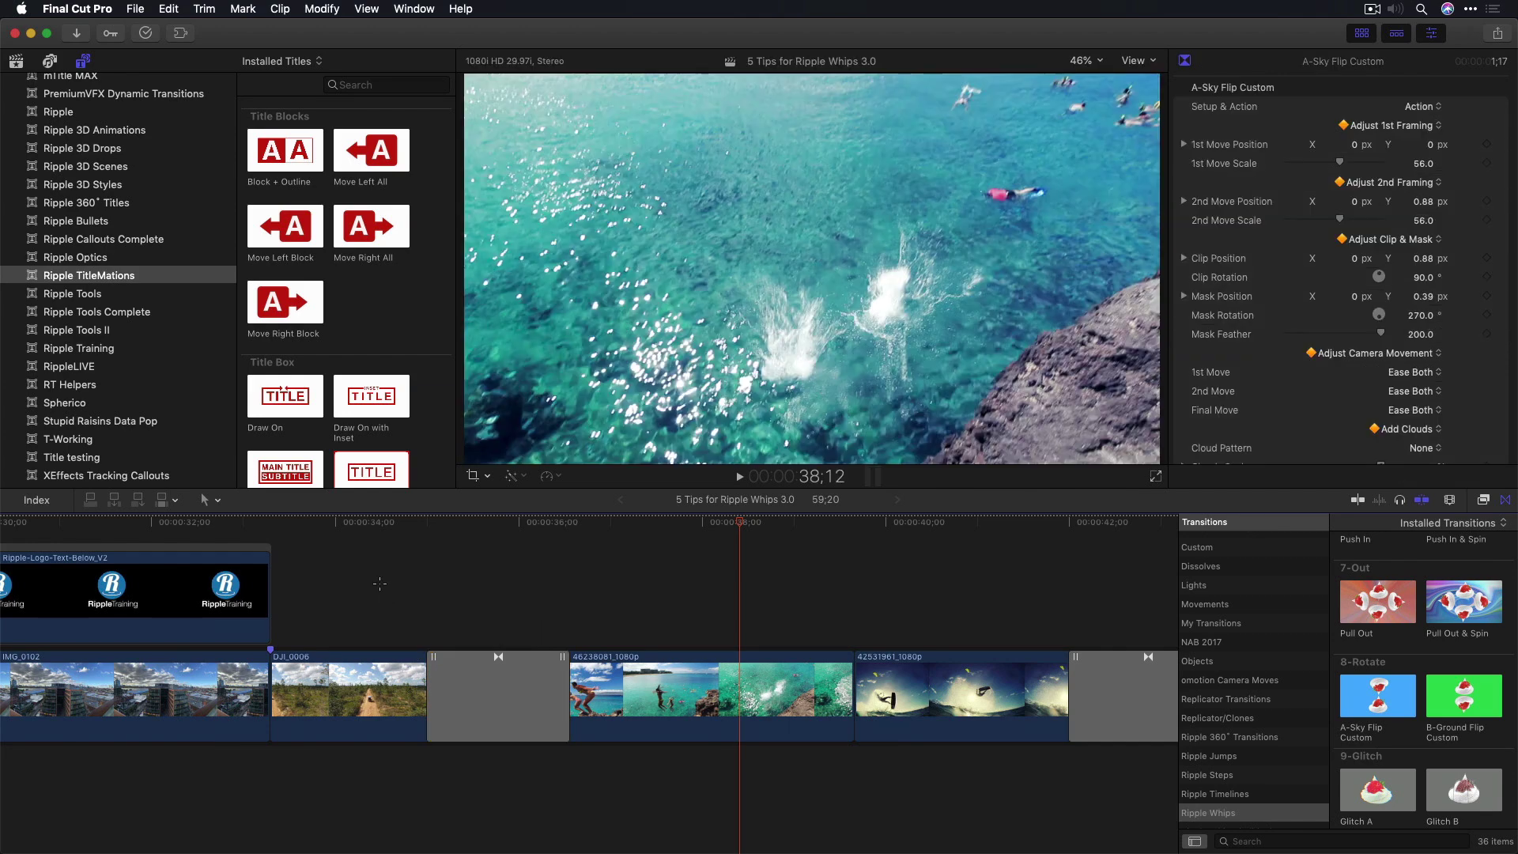
left_click(355, 523)
key("space")
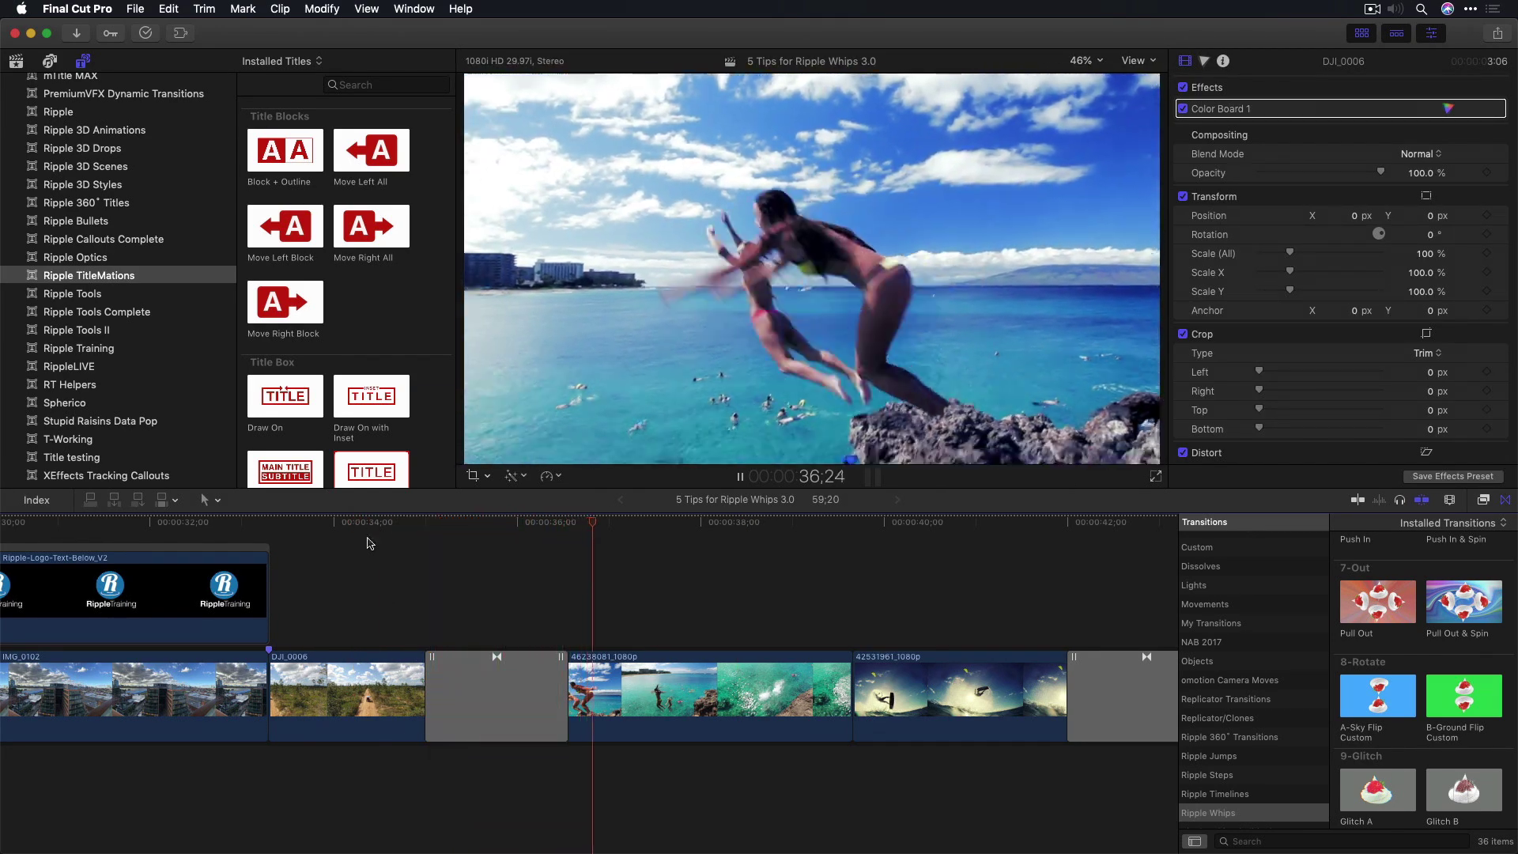
Select the A-Sky Flip Custom transition mid-way and set Setup & Action to Adjust Framing.
left_click(478, 624)
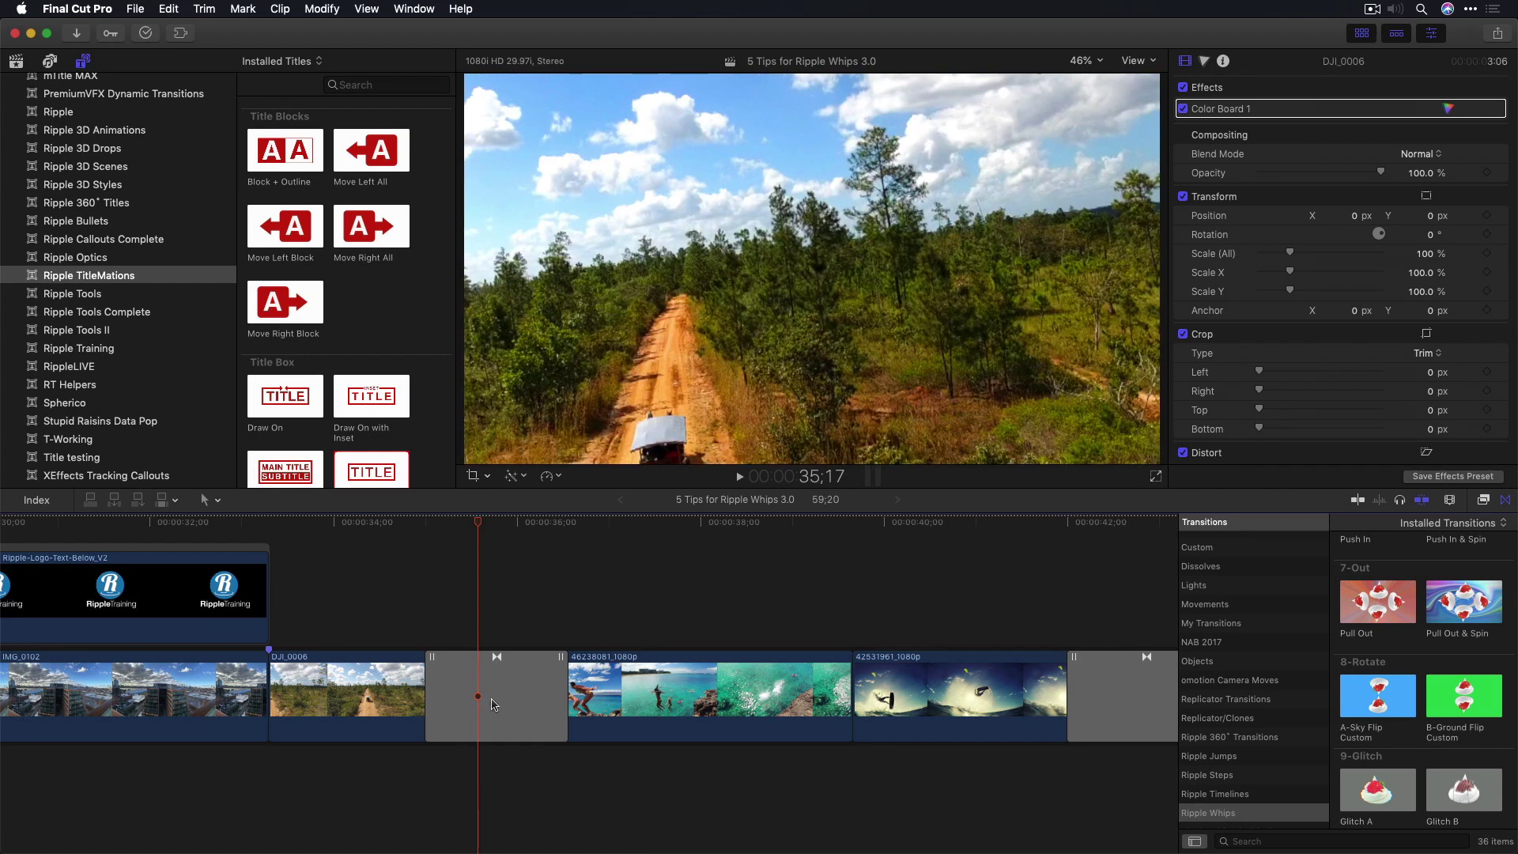
left_click_drag(484, 528, 496, 529)
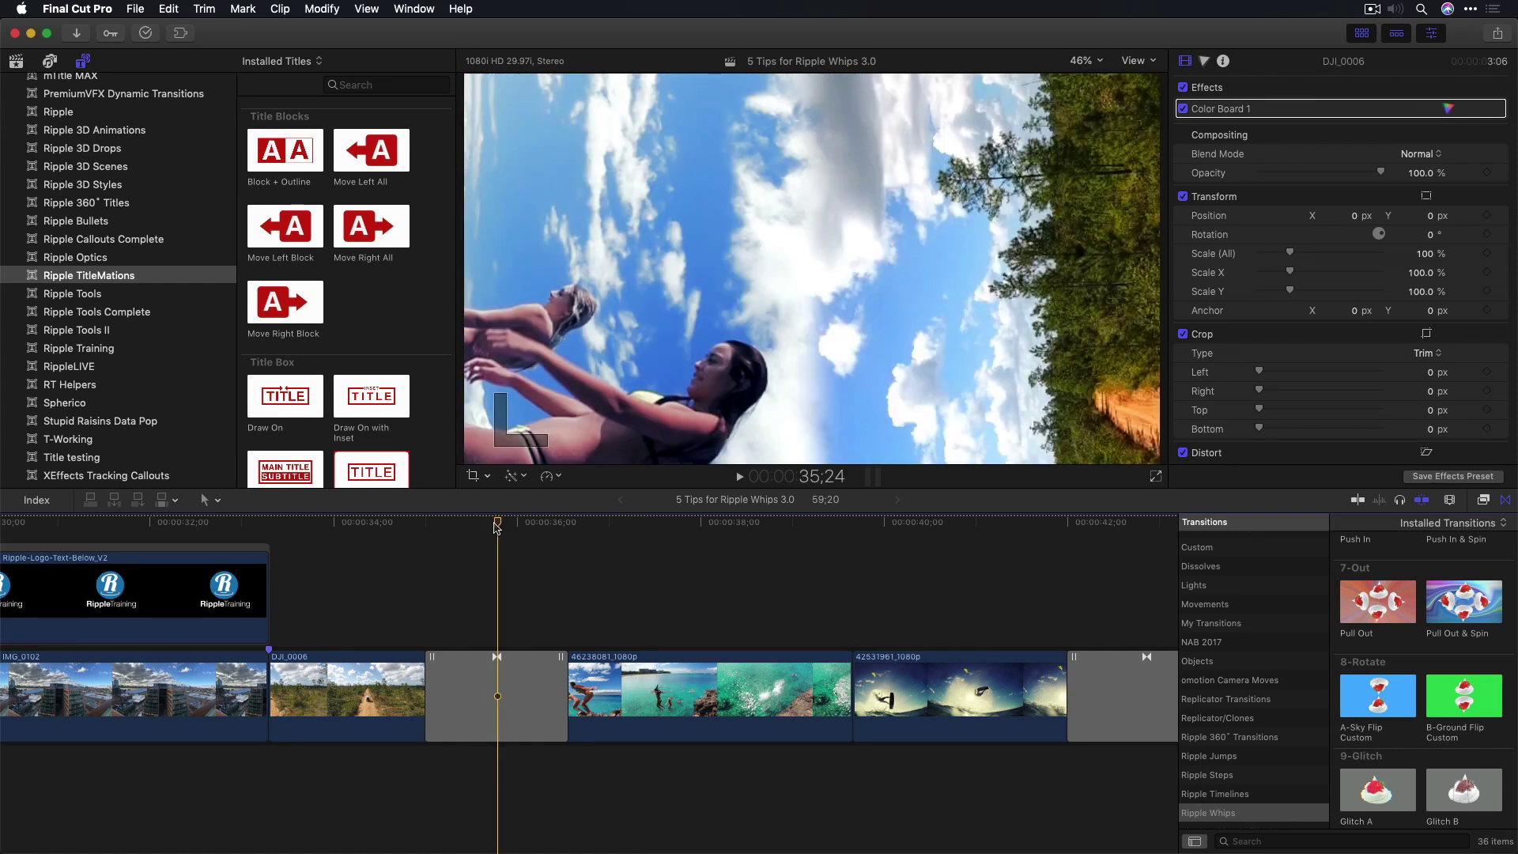
left_click(497, 704)
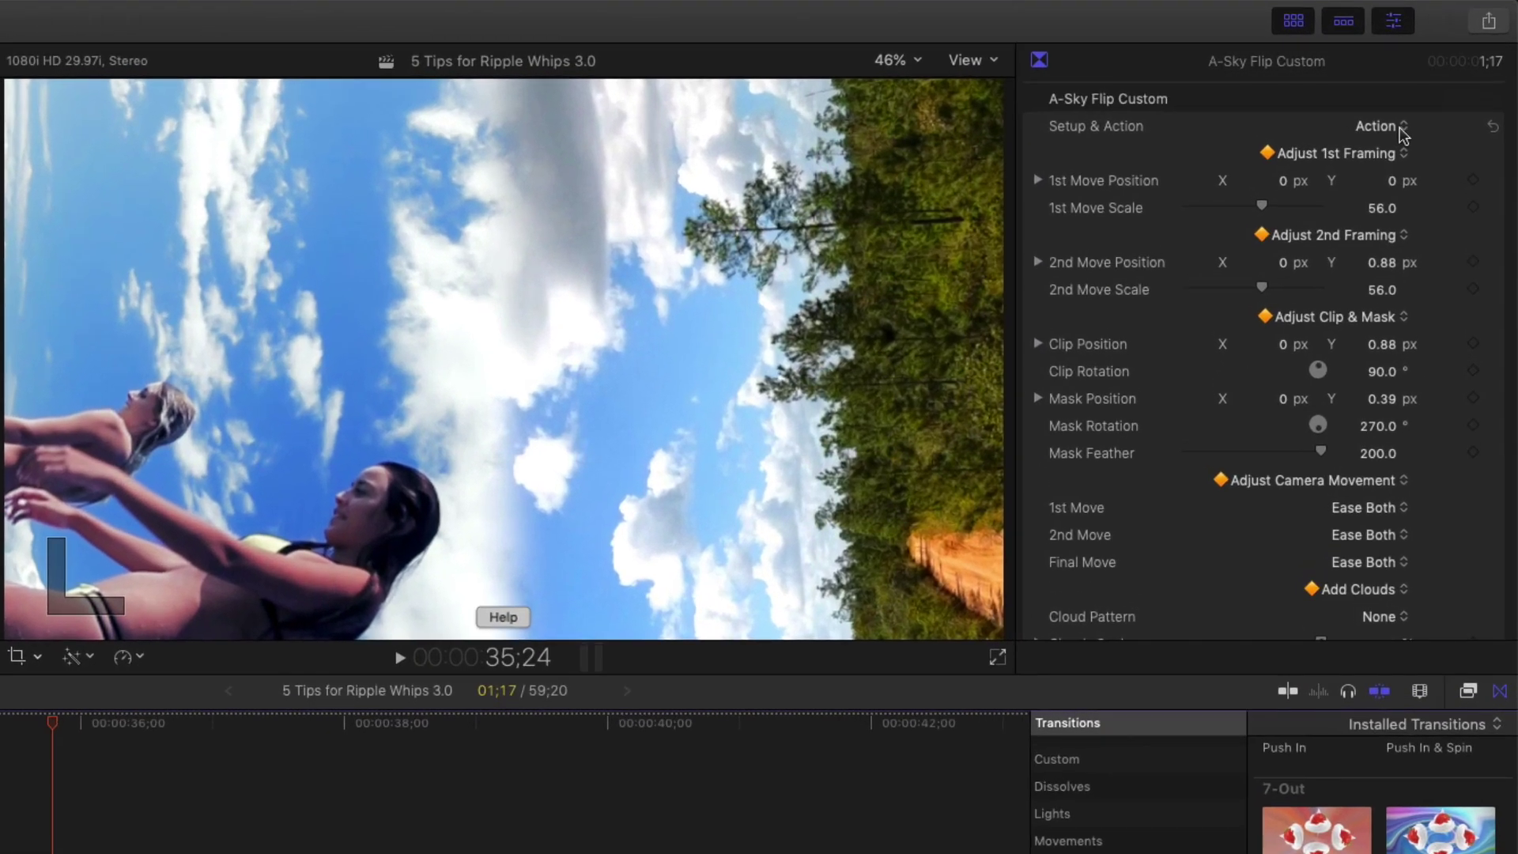
left_click(1399, 128)
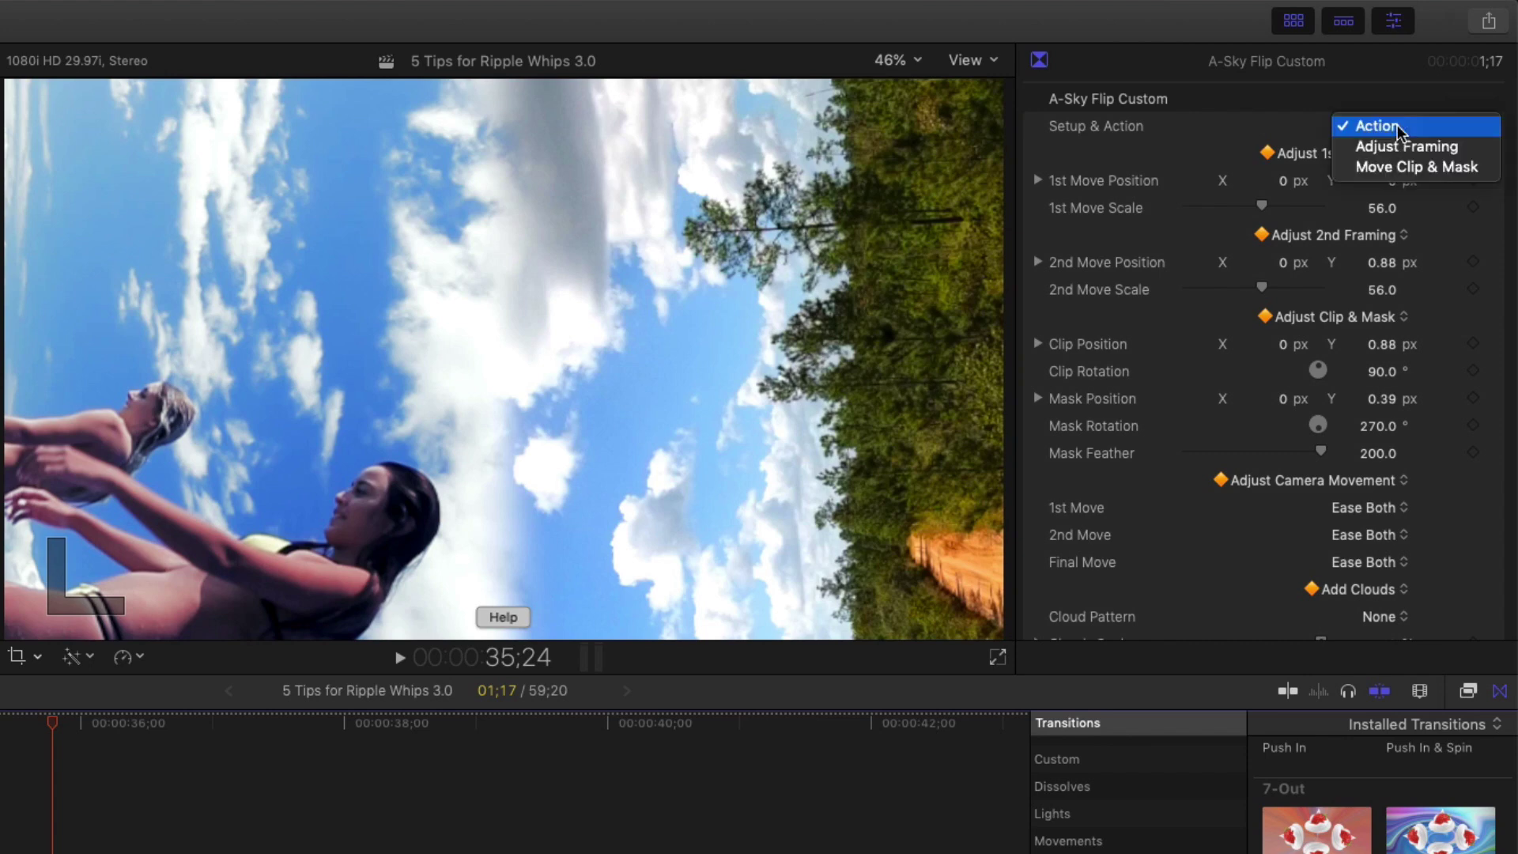
left_click(1404, 147)
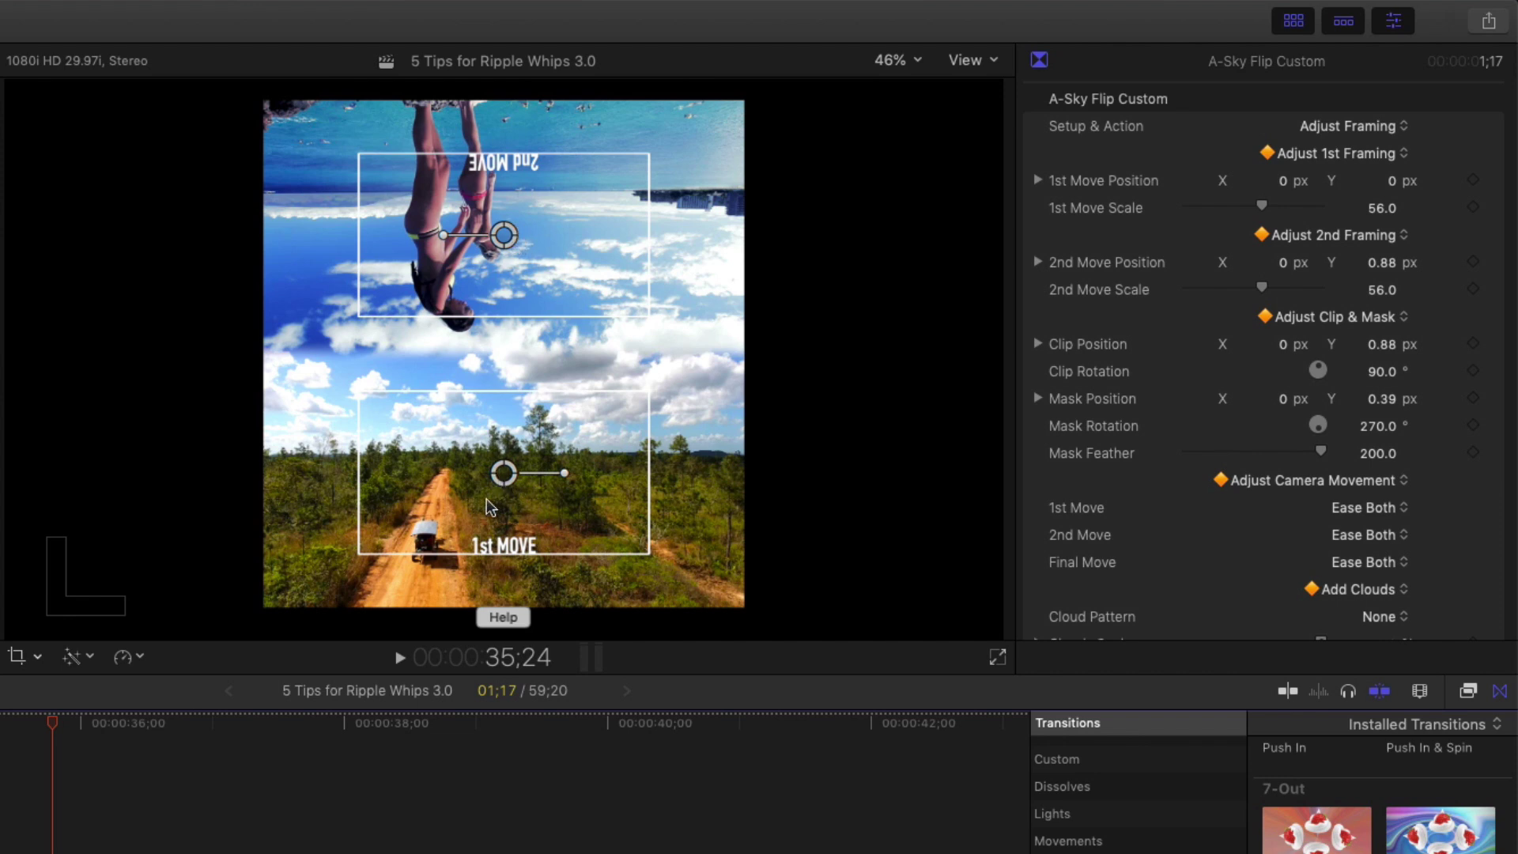
Reposition the 1st and 2nd MOVE frames, with move scales 45.69 and 36.
left_click_drag(503, 474, 449, 512)
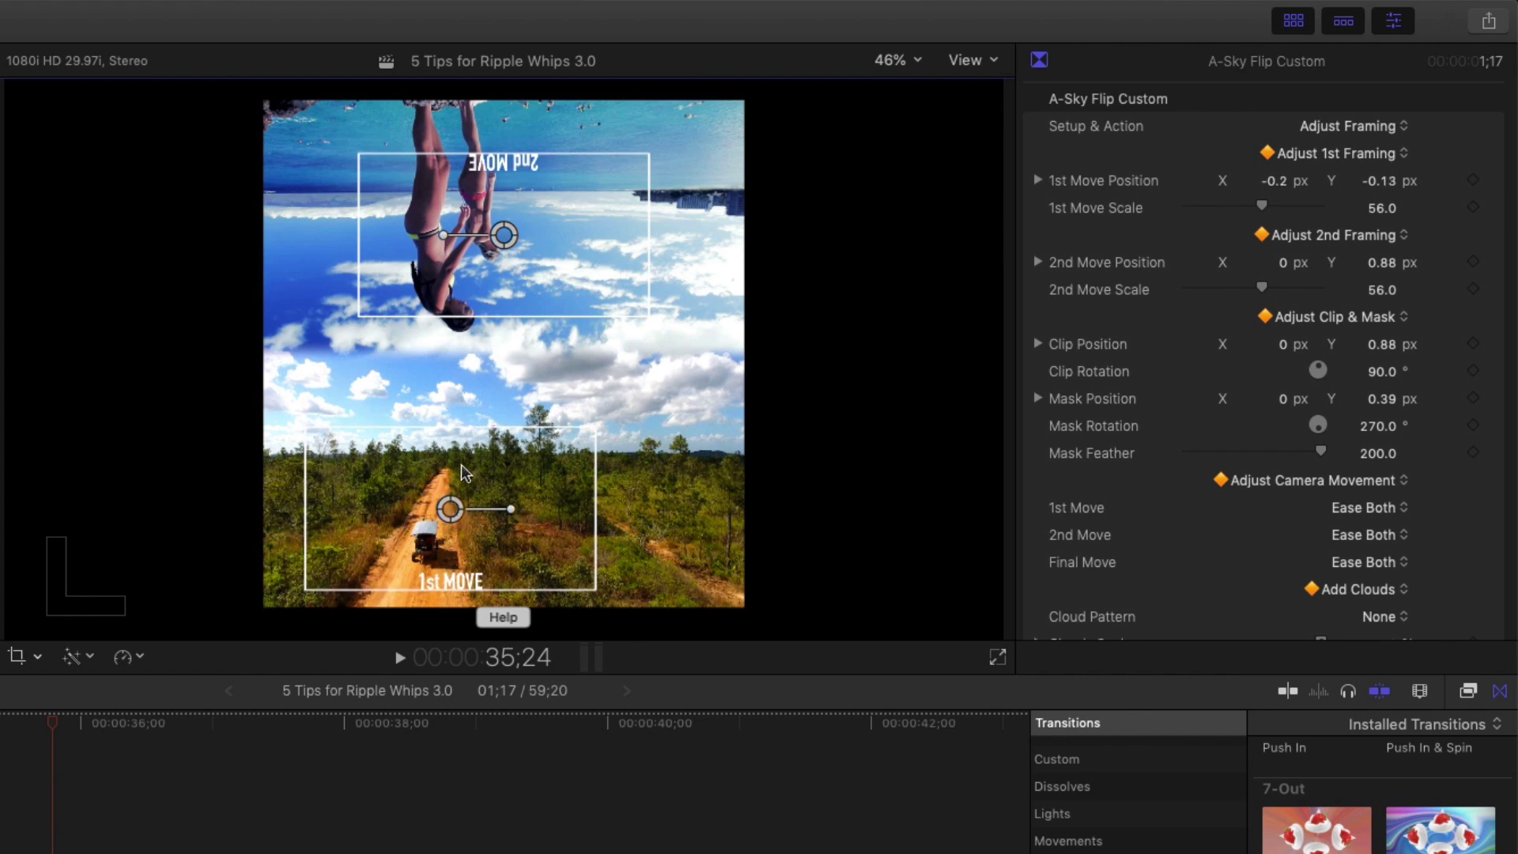
left_click_drag(503, 238, 492, 246)
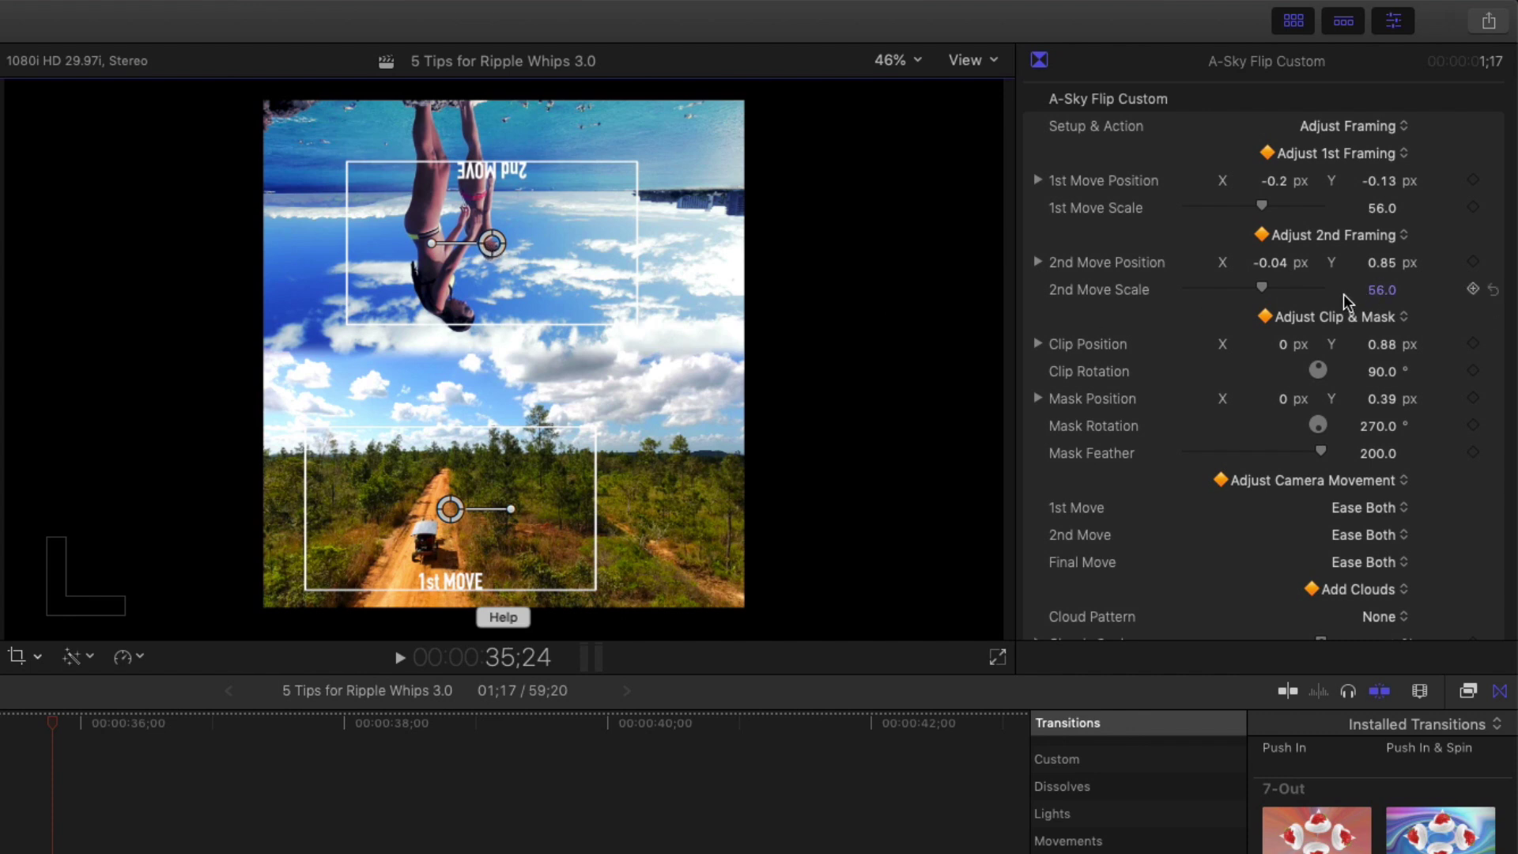
left_click_drag(1381, 291, 1365, 291)
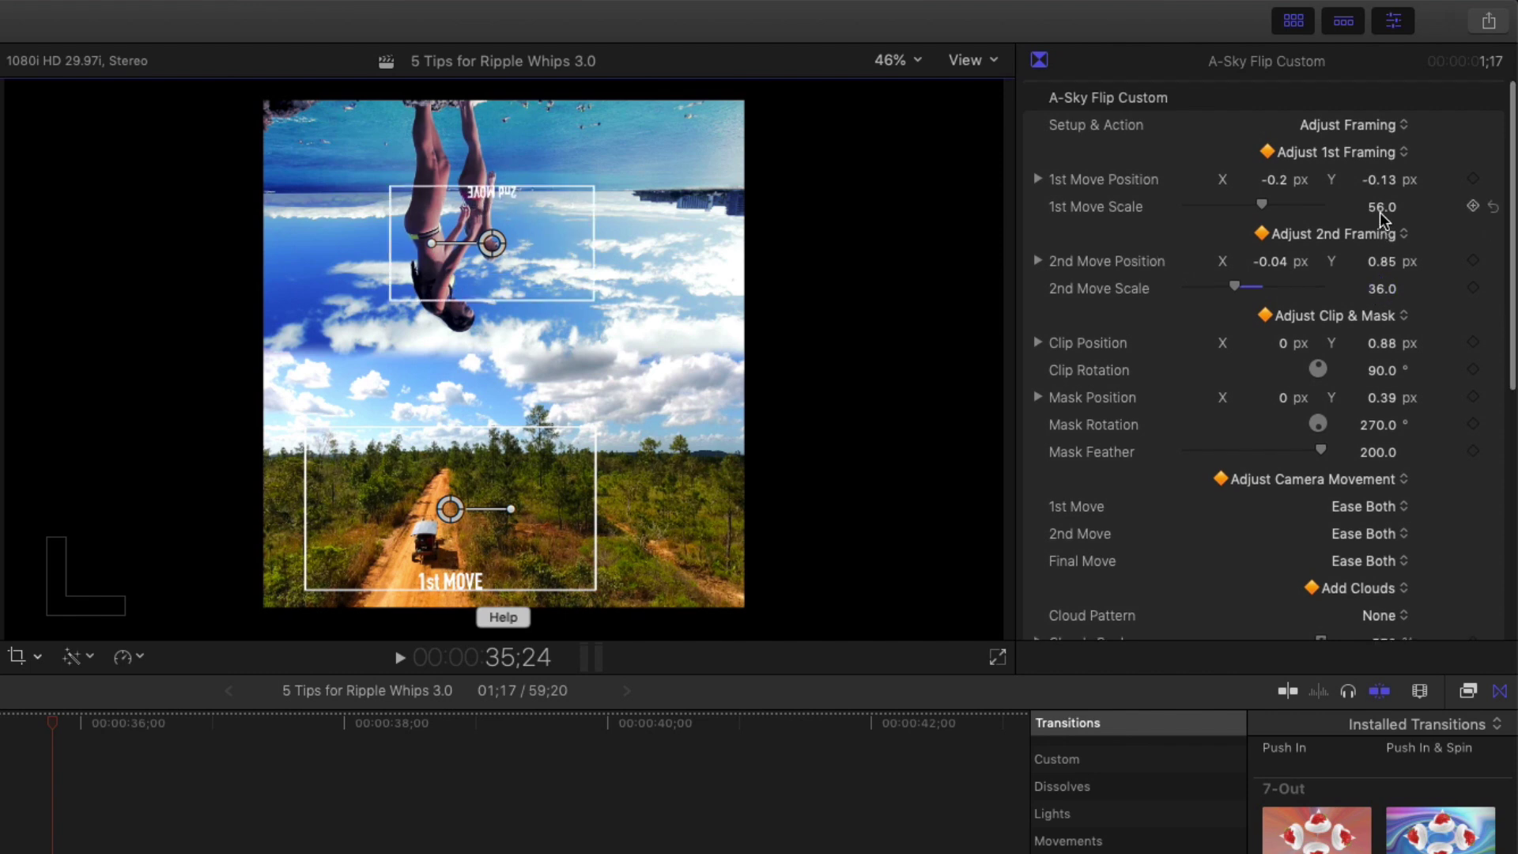
left_click_drag(1379, 208, 1372, 208)
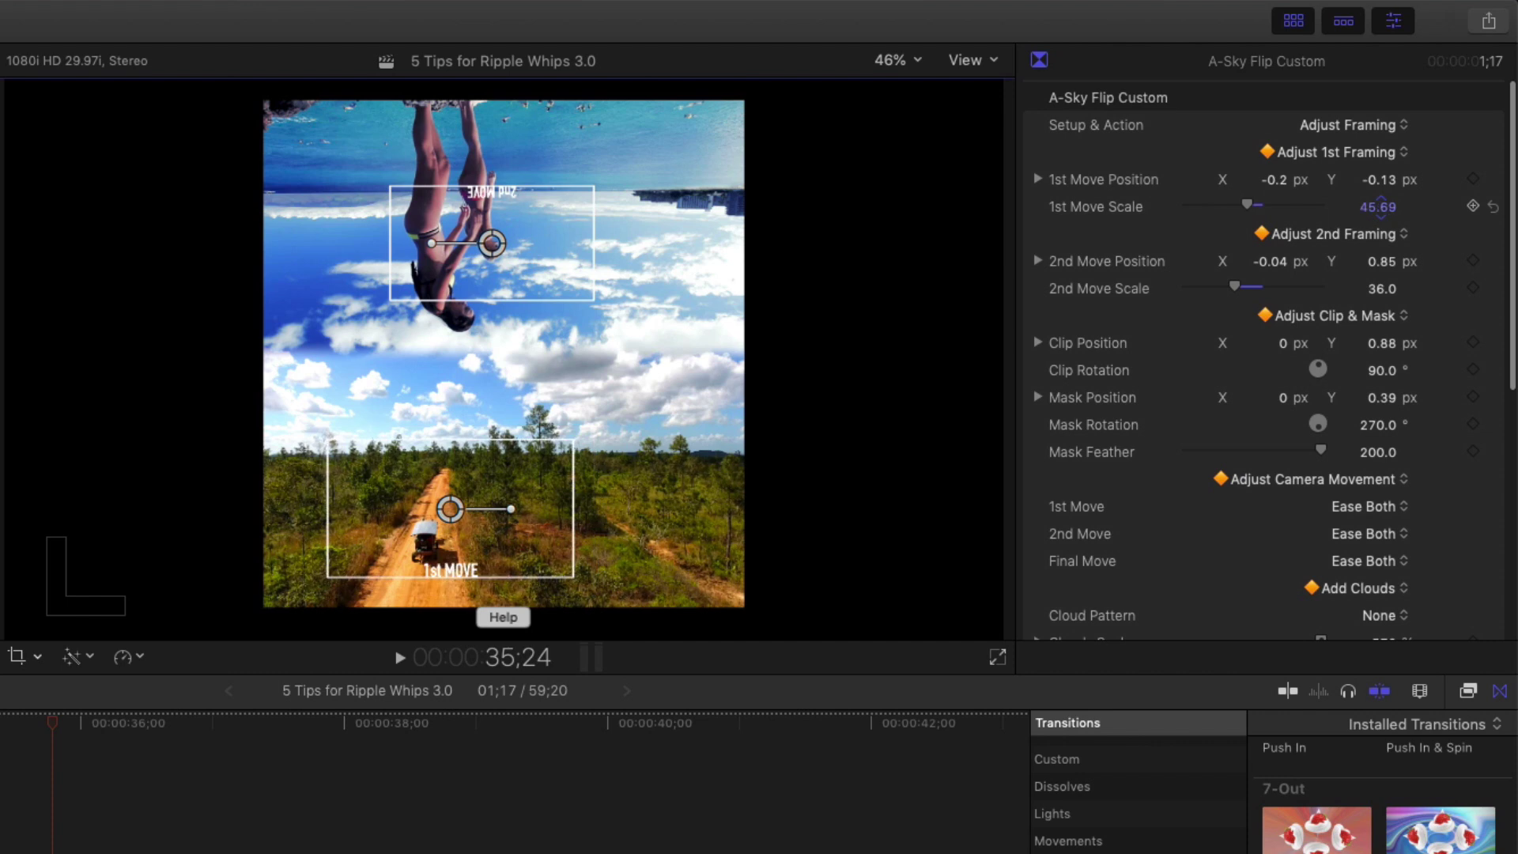
left_click_drag(451, 511, 446, 517)
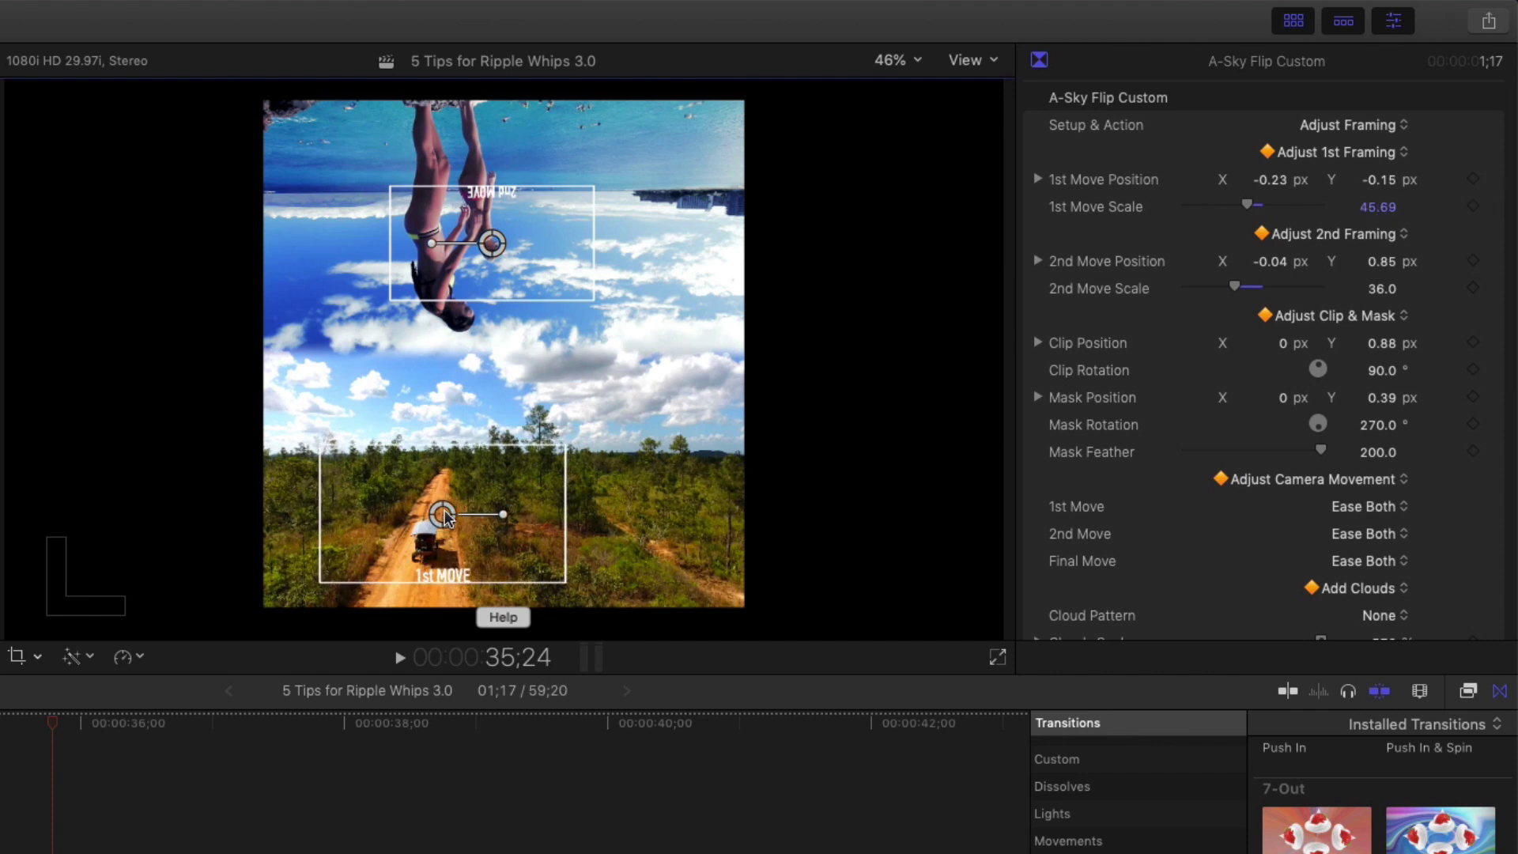
Set Mask Feather to 265 and Mask Position Y to 0.41.
scroll(1194, 201, "down", 1)
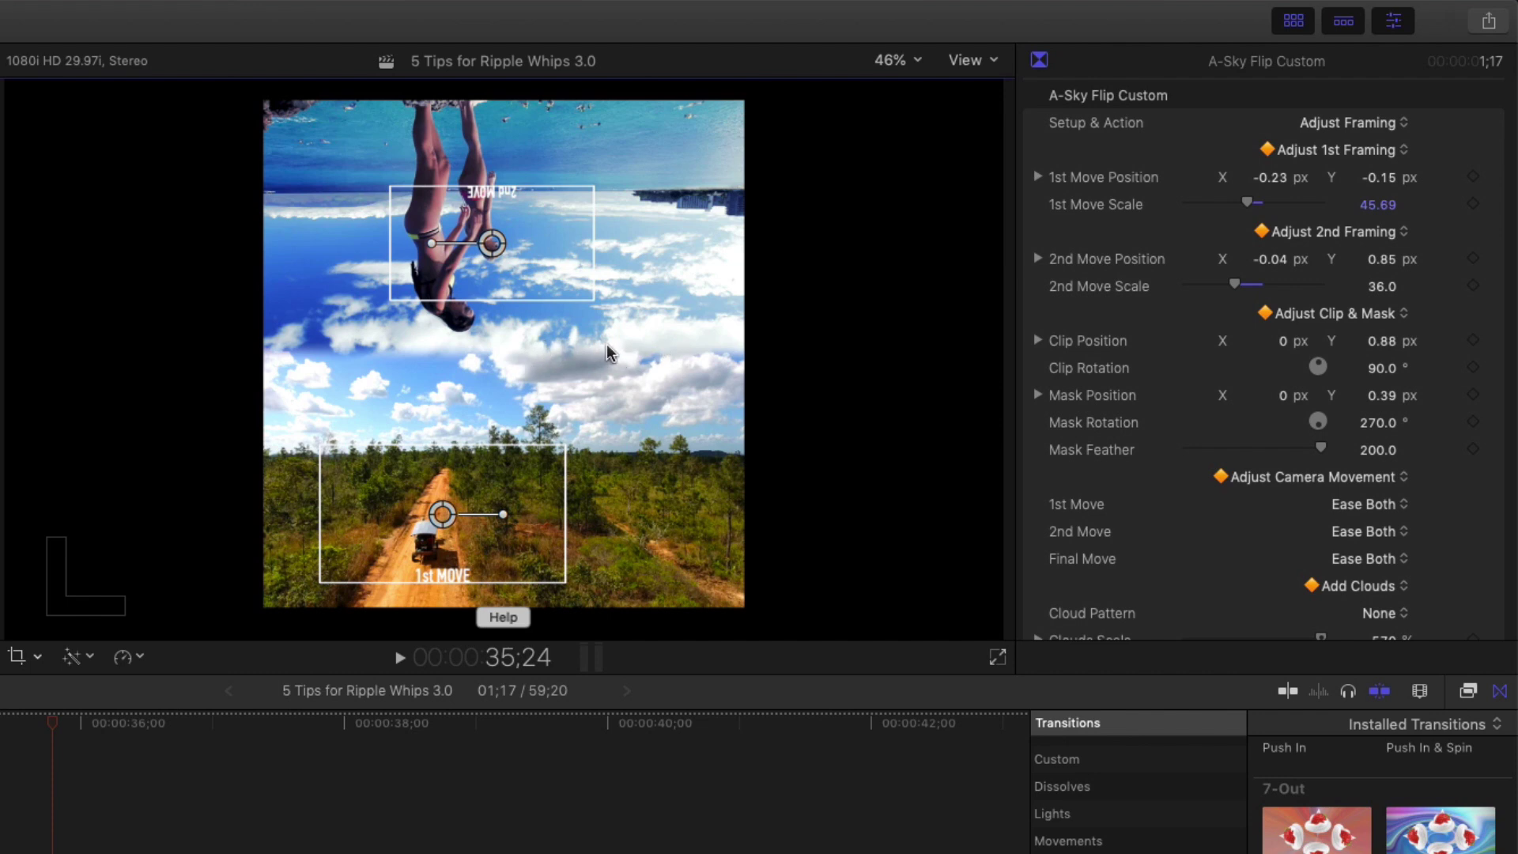
left_click_drag(1373, 455, 1378, 448)
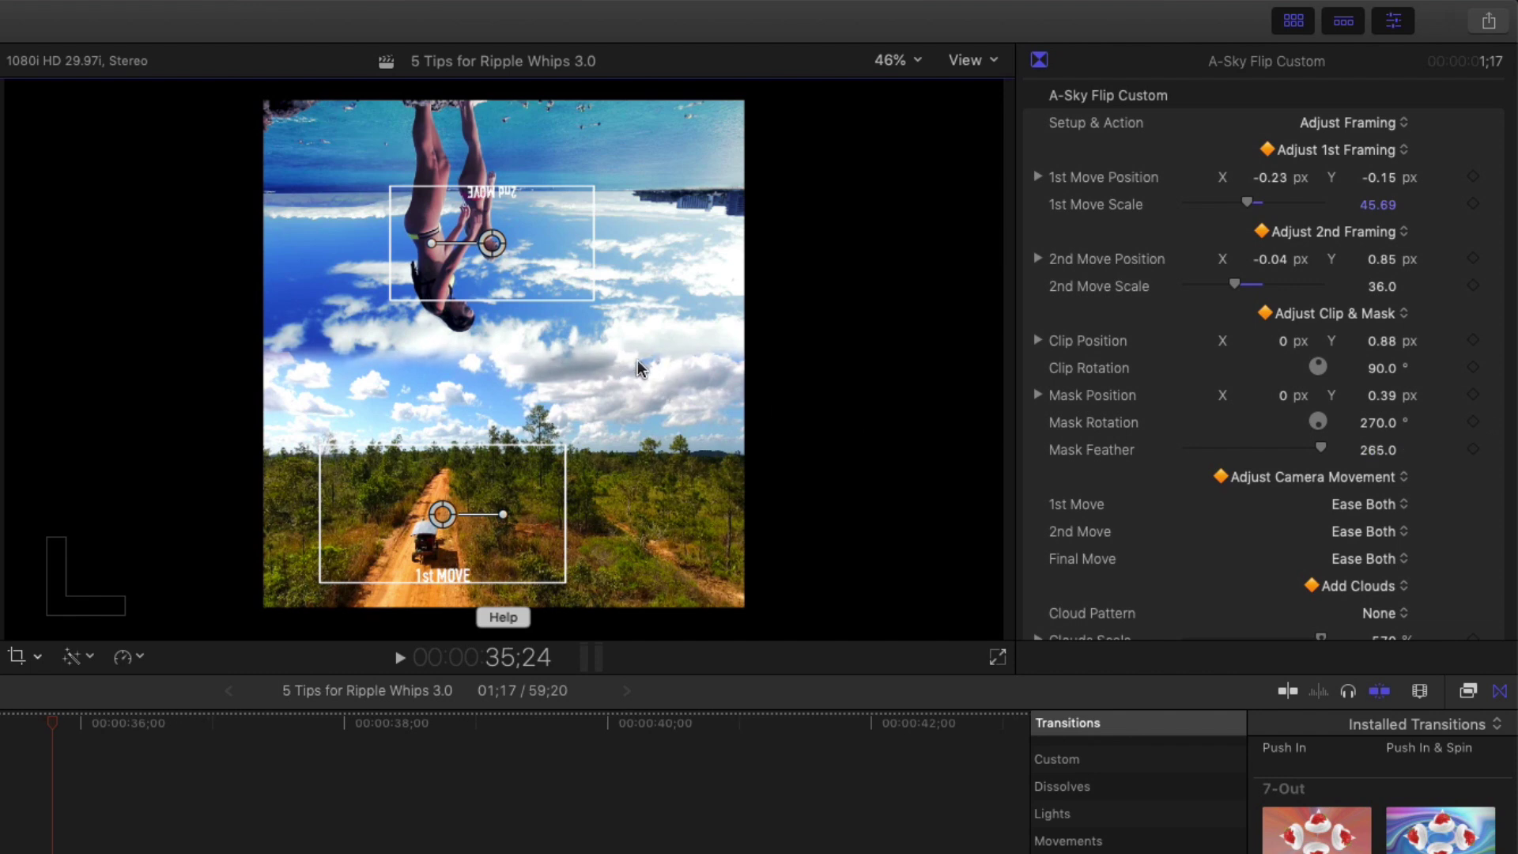
left_click_drag(1383, 404, 1384, 394)
scroll(1374, 146, "down", 1)
Nudge the clip's position in Move Clip & Mask mode, then set Setup & Action back to Action.
left_click(1374, 130)
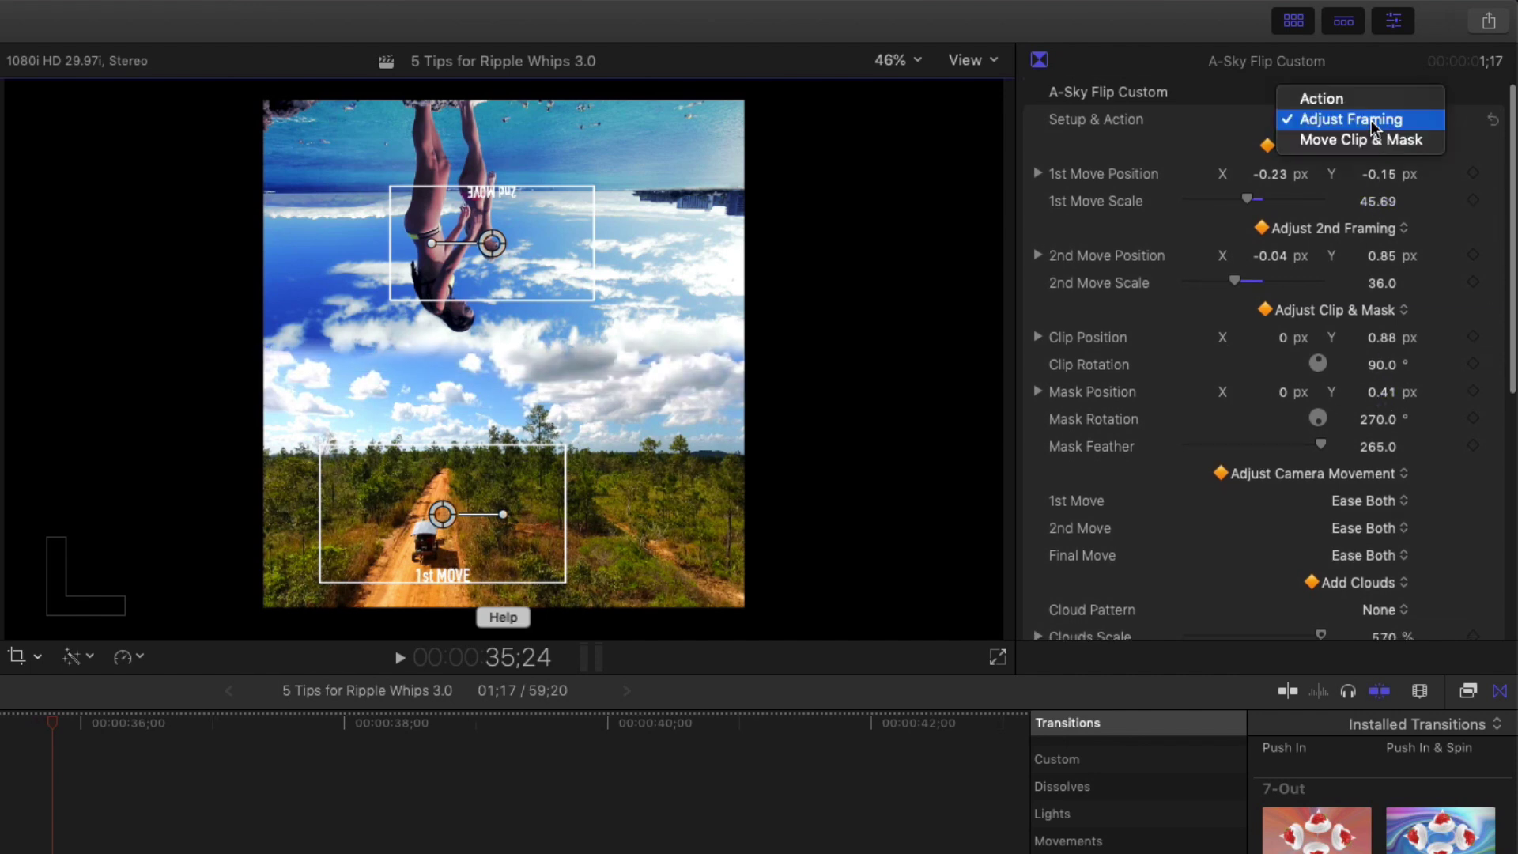
key("Escape")
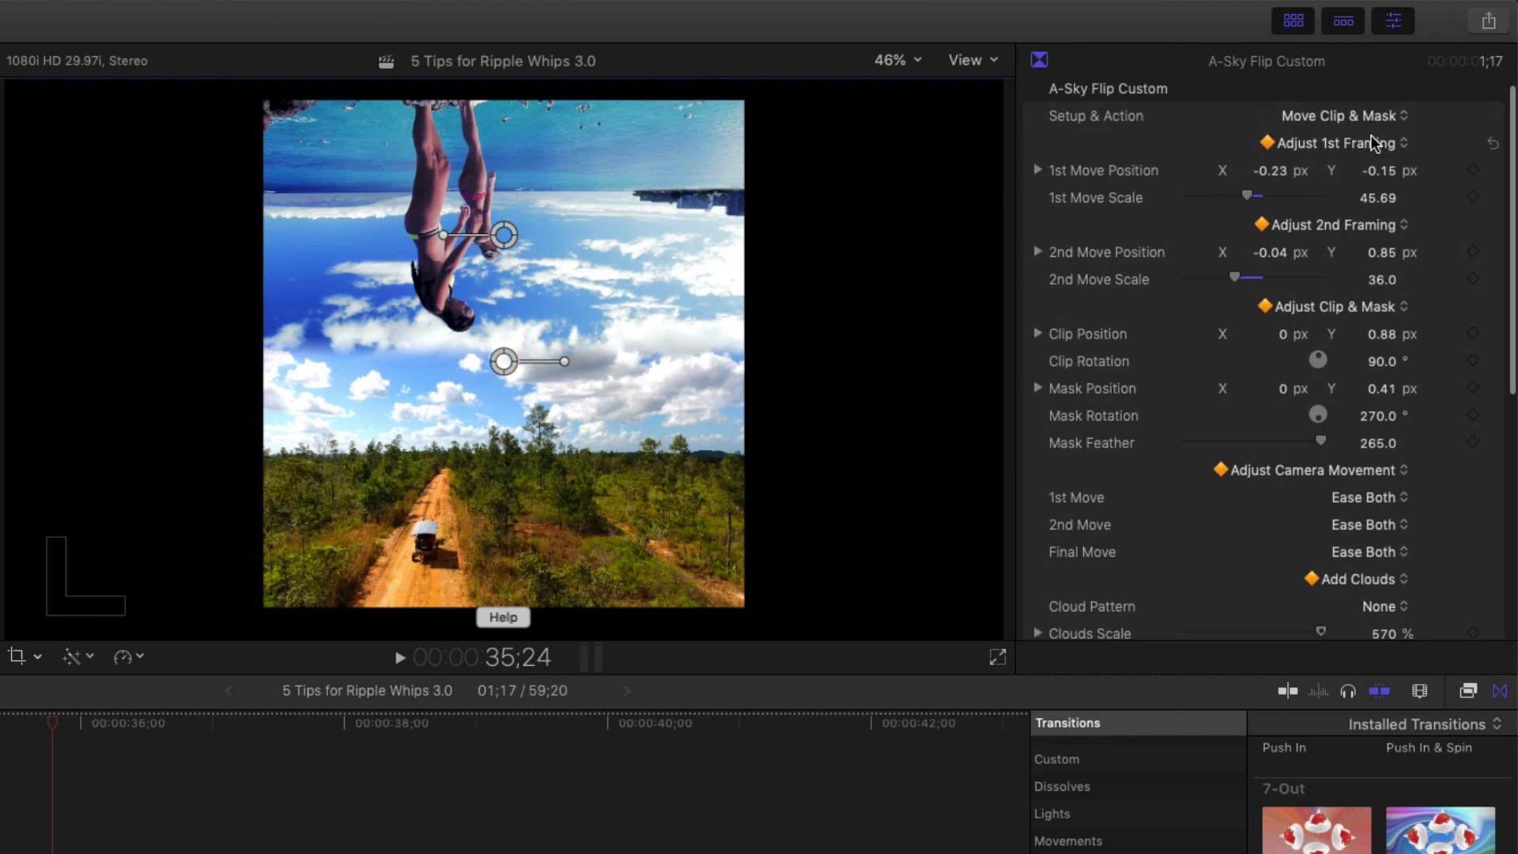
mouse_move(505, 239)
left_mouse_down()
mouse_move(388, 236)
mouse_move(503, 234)
left_mouse_up()
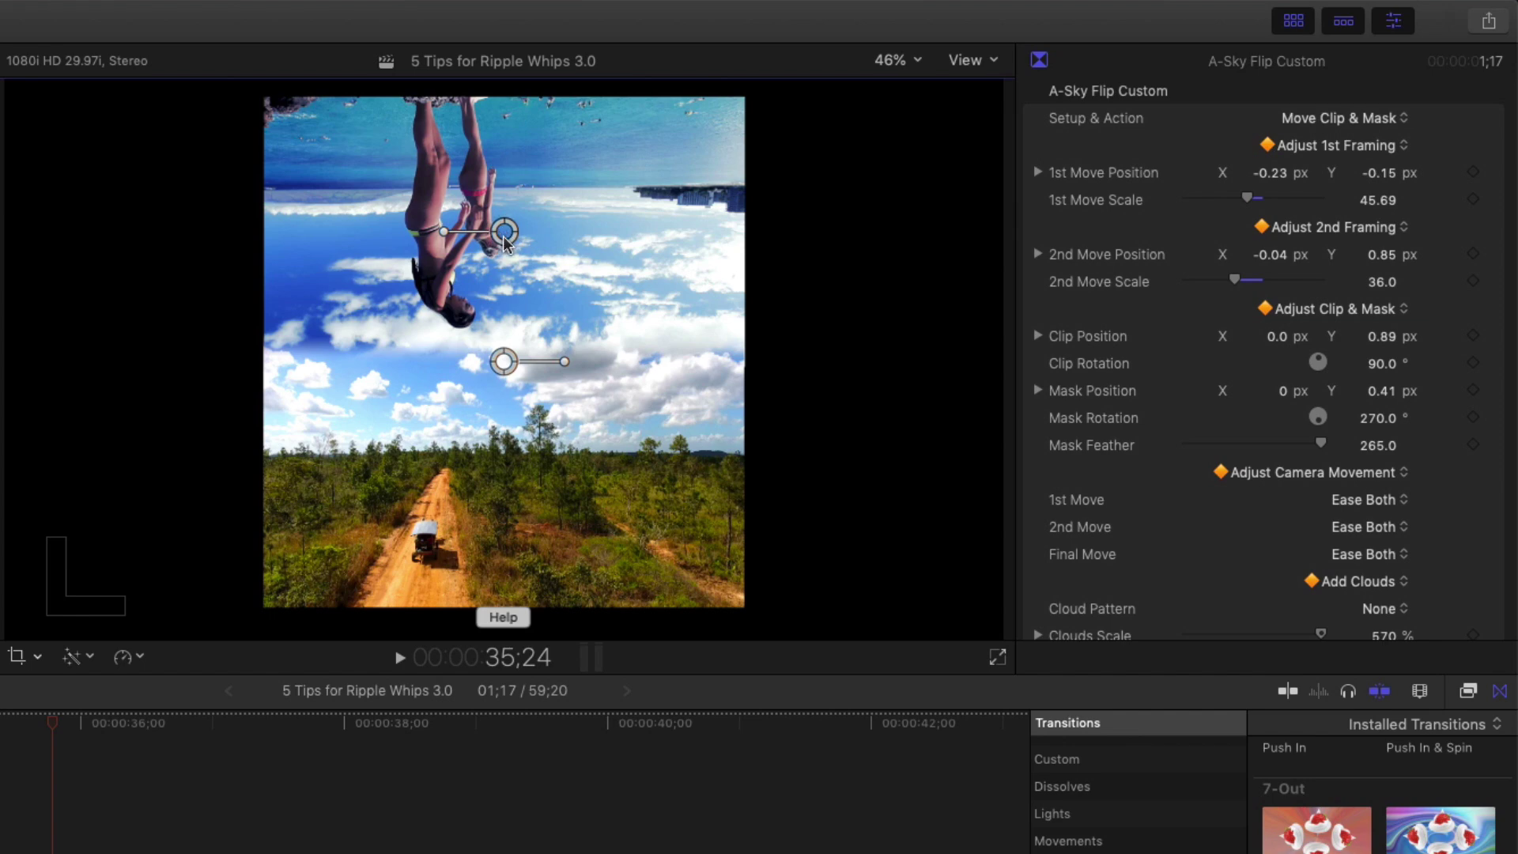
left_click(1385, 118)
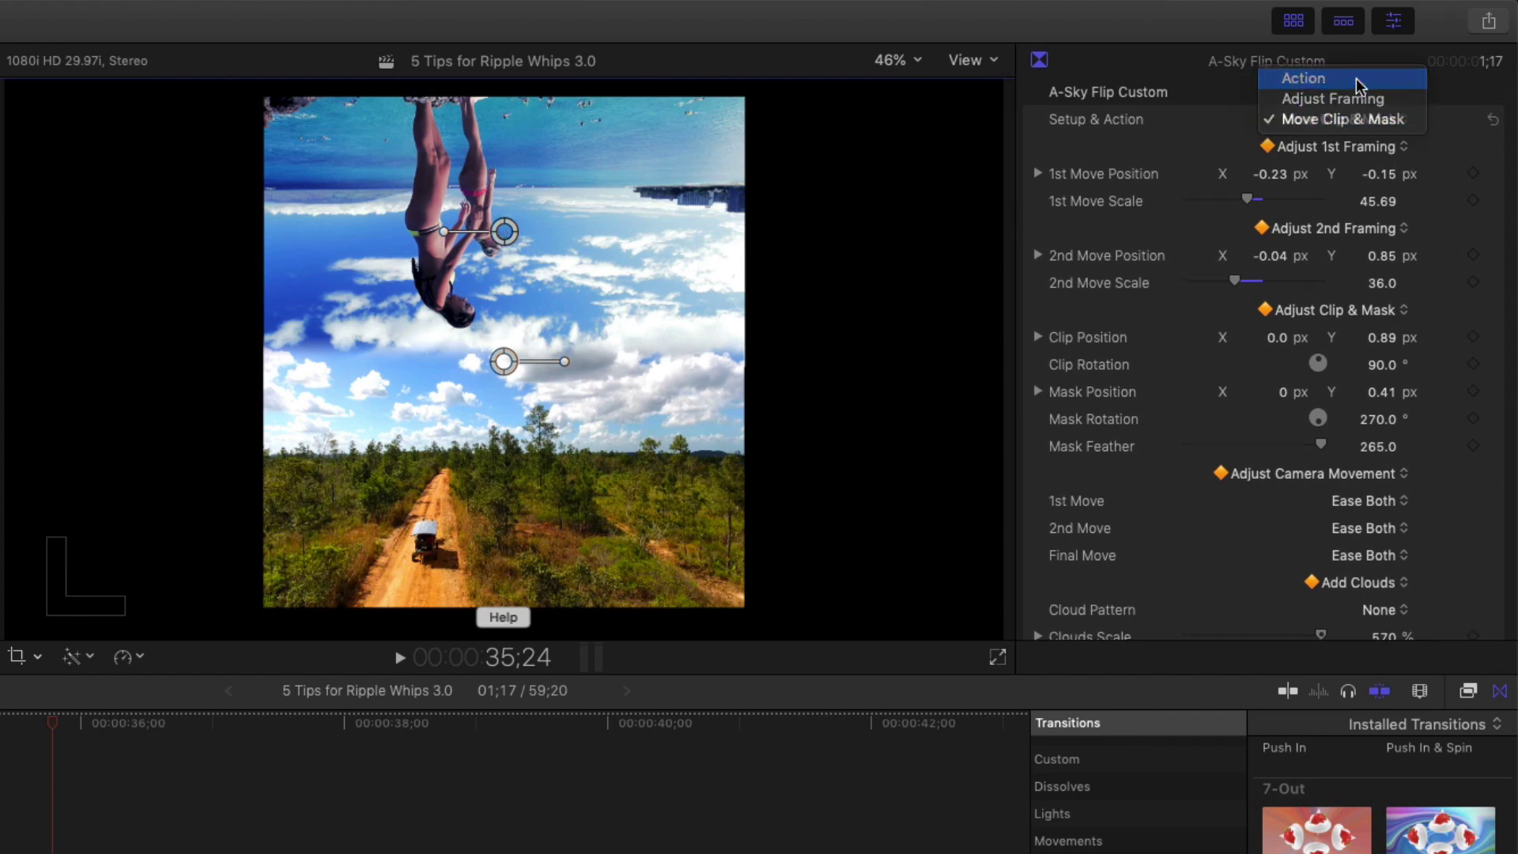
left_click(1355, 81)
left_click(102, 823)
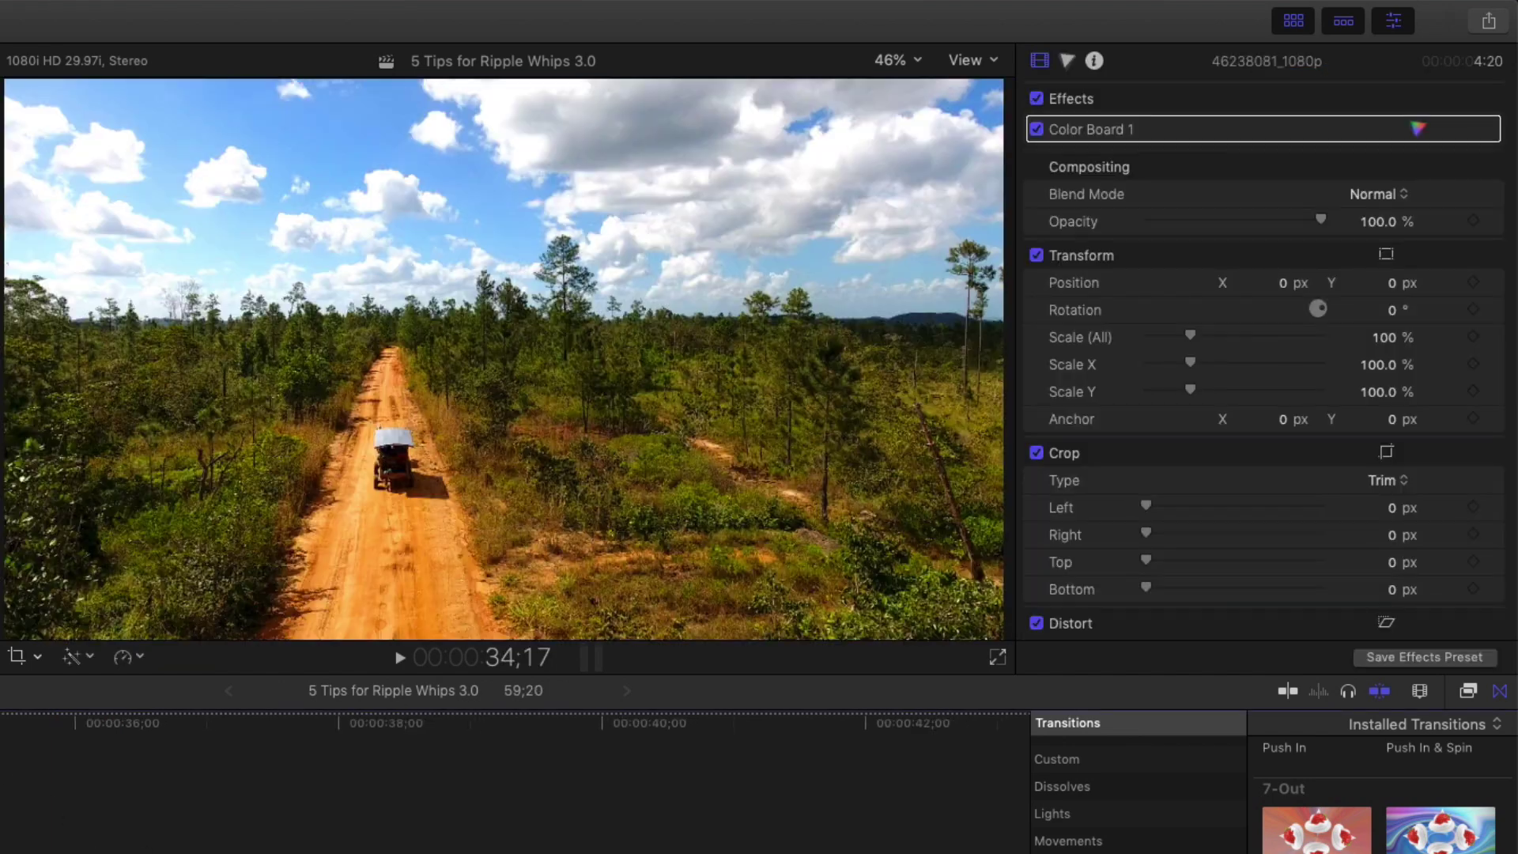
key("space")
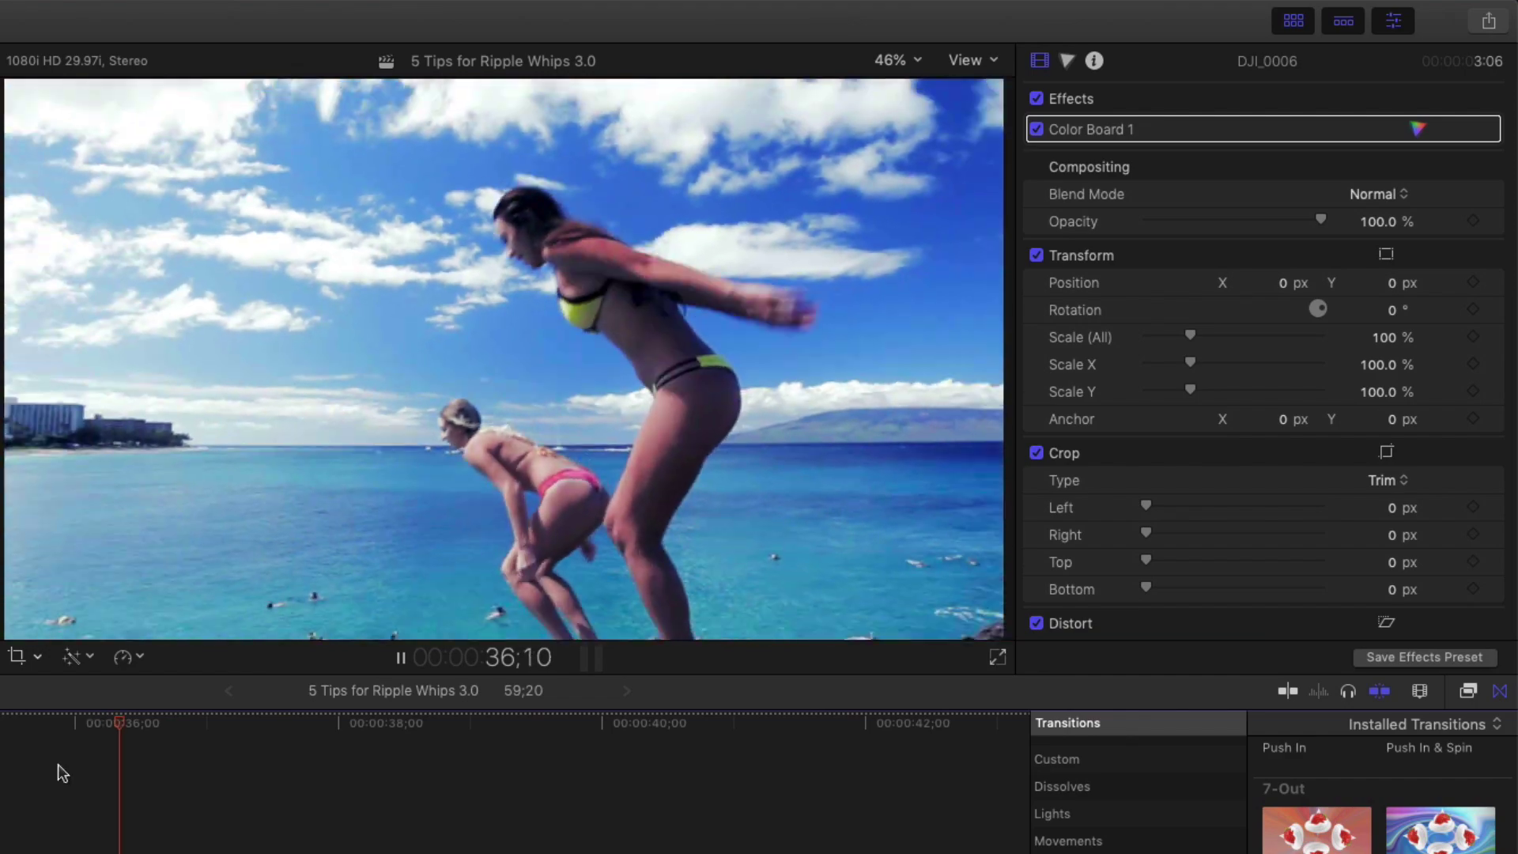
key("space")
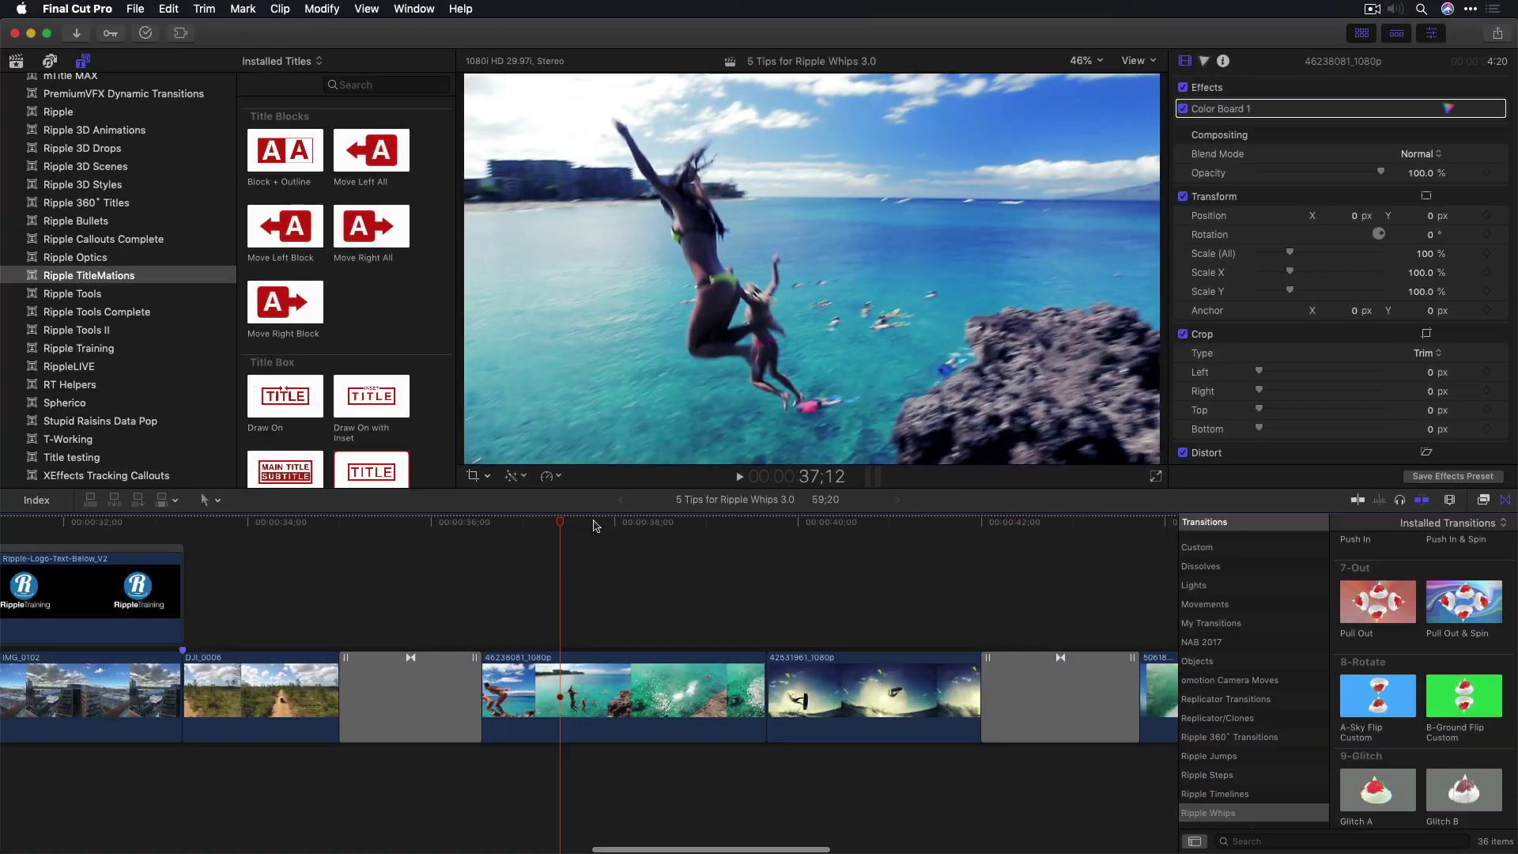
key("space")
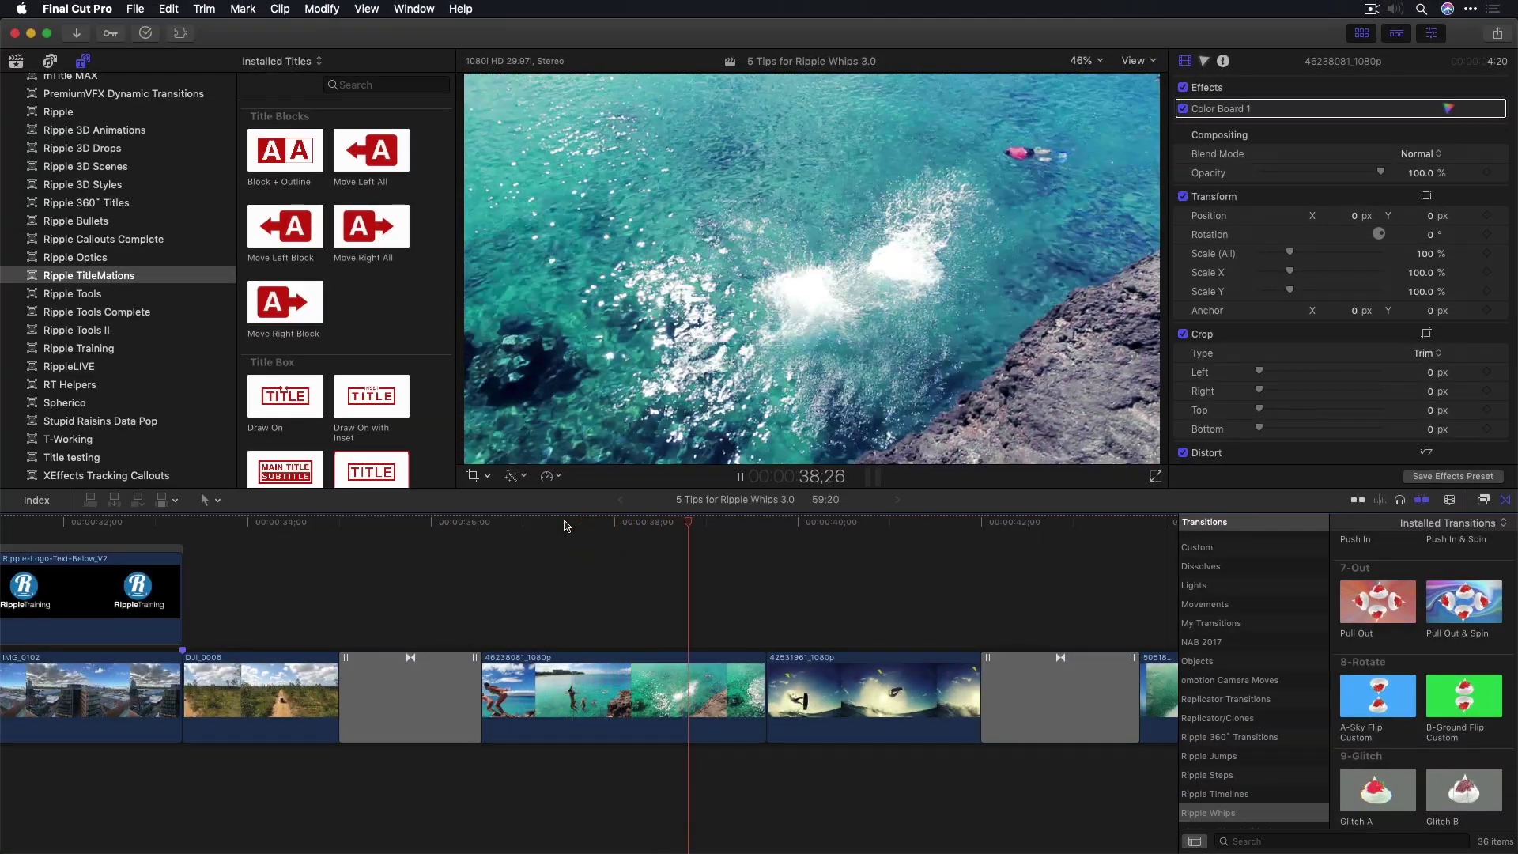
key("space")
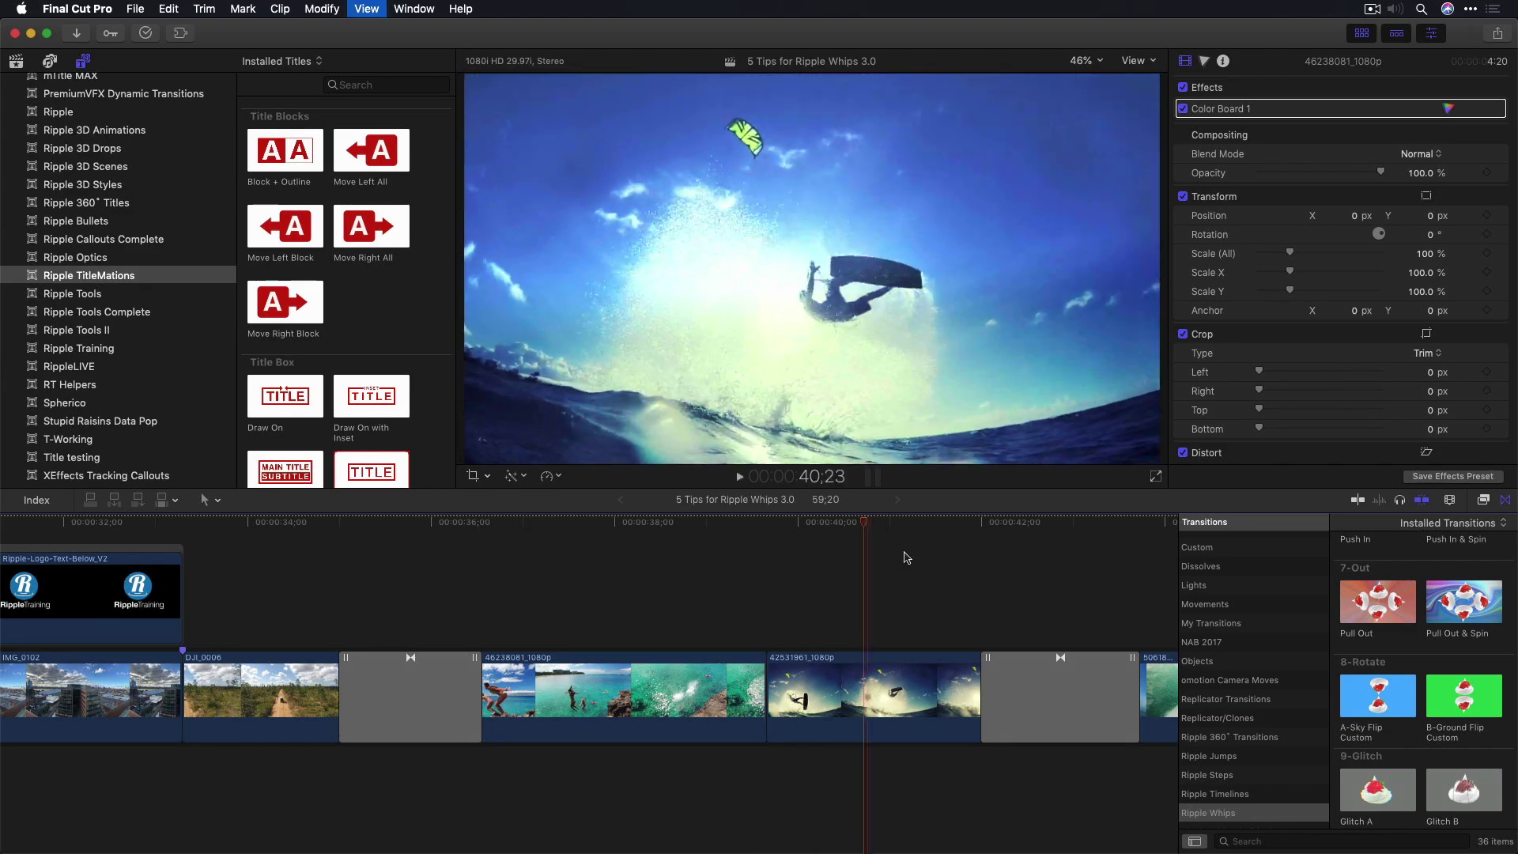
left_click_drag(857, 523, 710, 544)
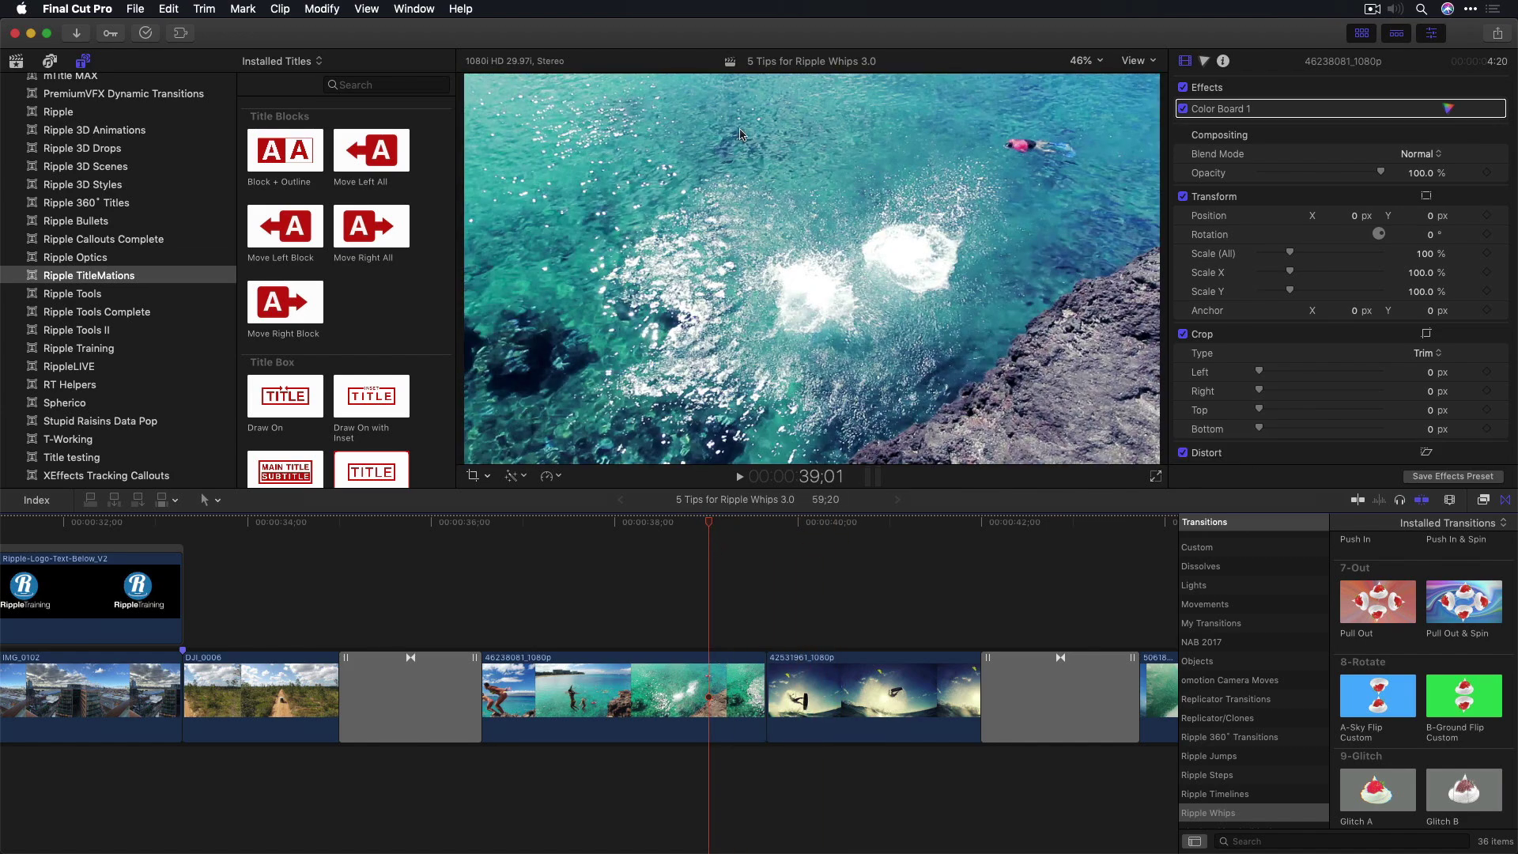
left_click_drag(726, 534, 817, 535)
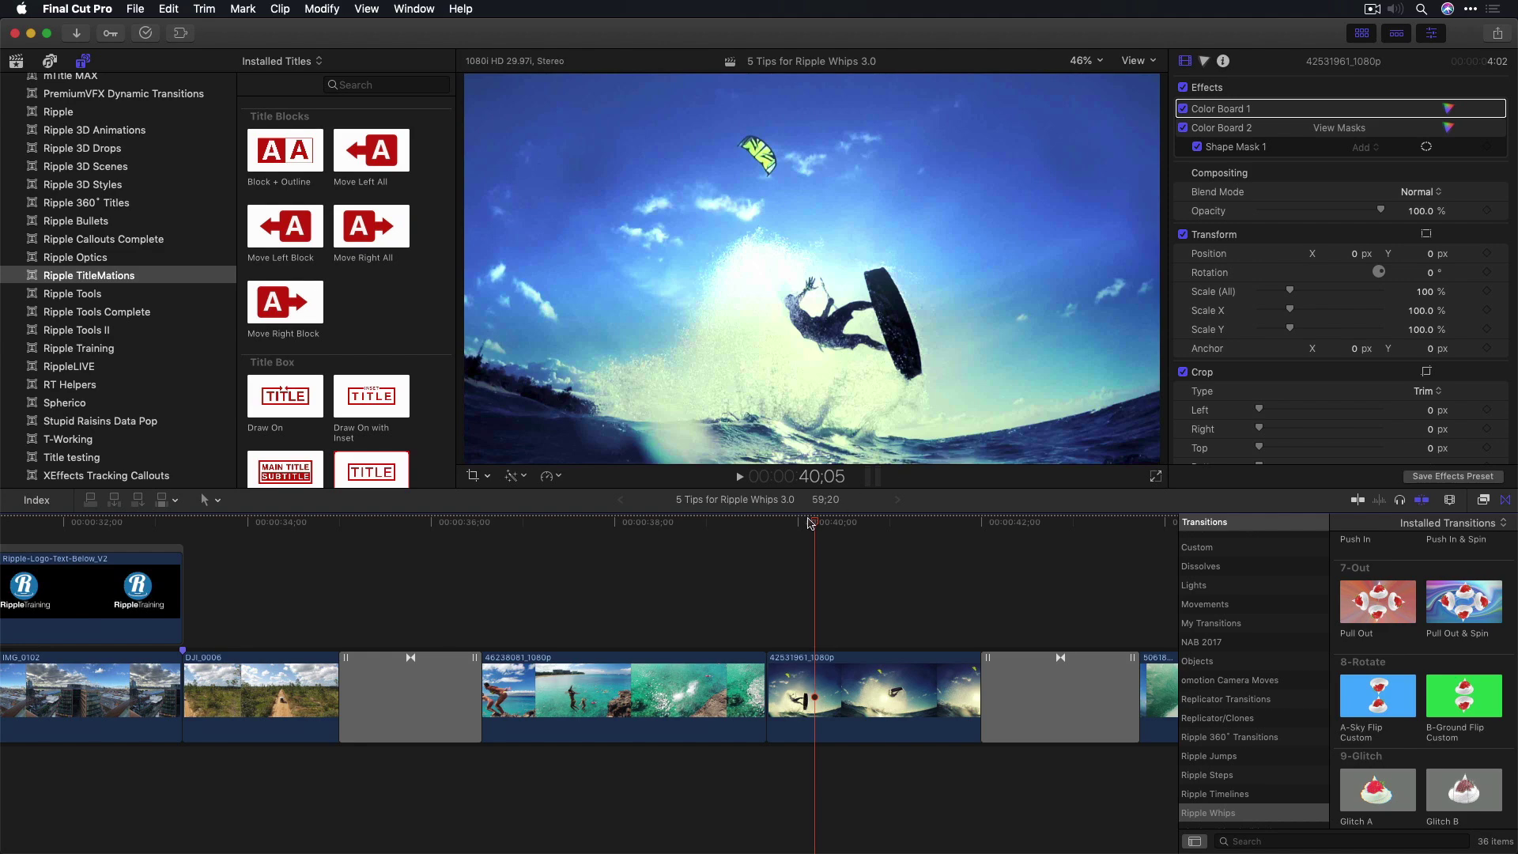
mouse_move(796, 526)
left_mouse_down()
mouse_move(743, 529)
mouse_move(813, 530)
mouse_move(751, 531)
mouse_move(804, 542)
left_mouse_up()
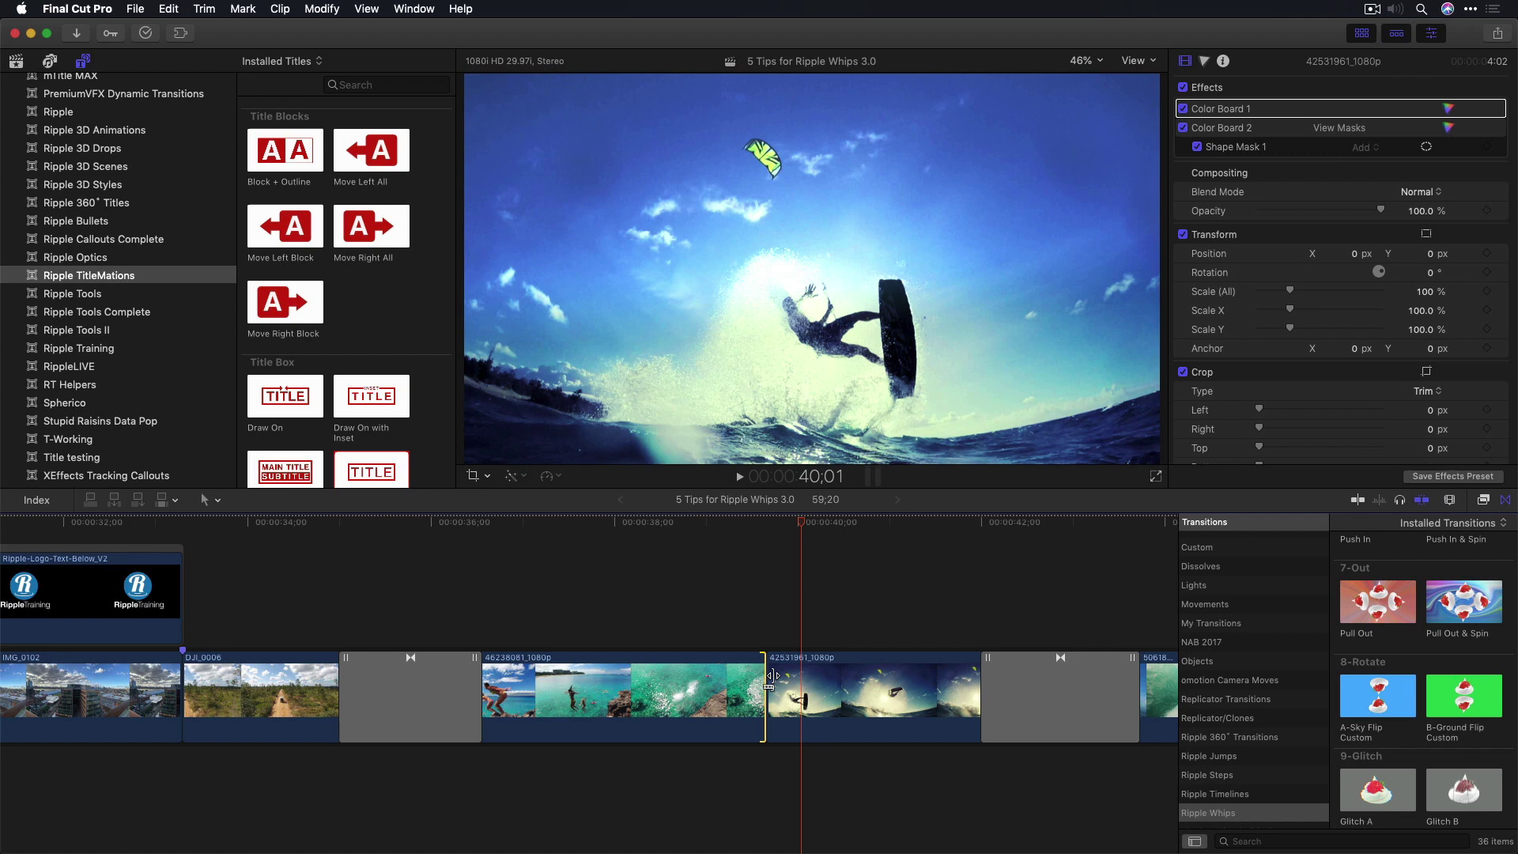
Add F-Push Up Custom at the cliff-jump/kitesurf cut, preview it, and shorten it to about 1;25.
scroll(1415, 601, "up", 15)
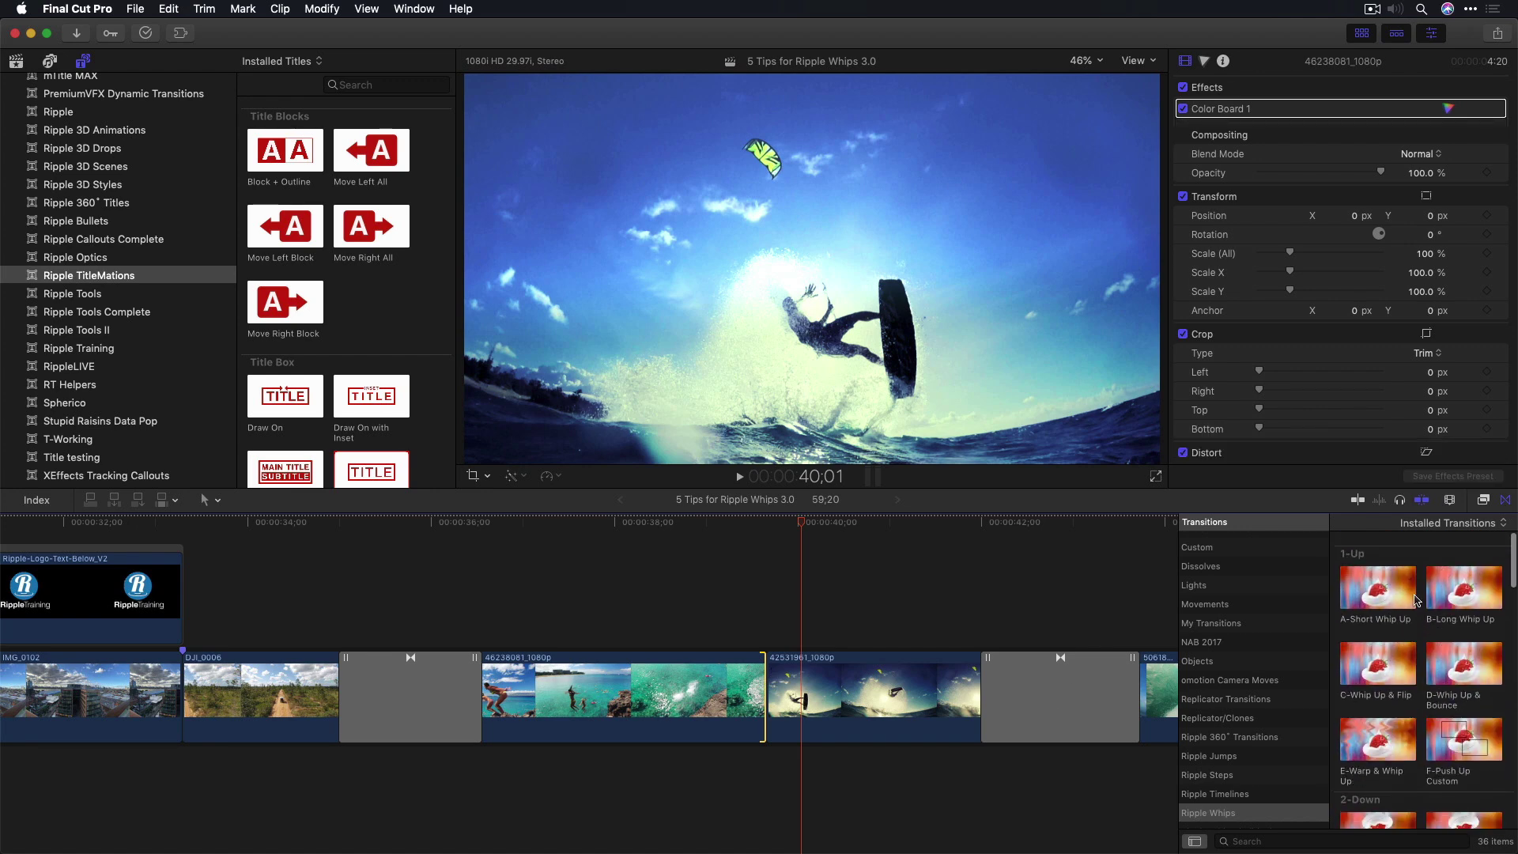
double_click(1463, 739)
left_click(558, 523)
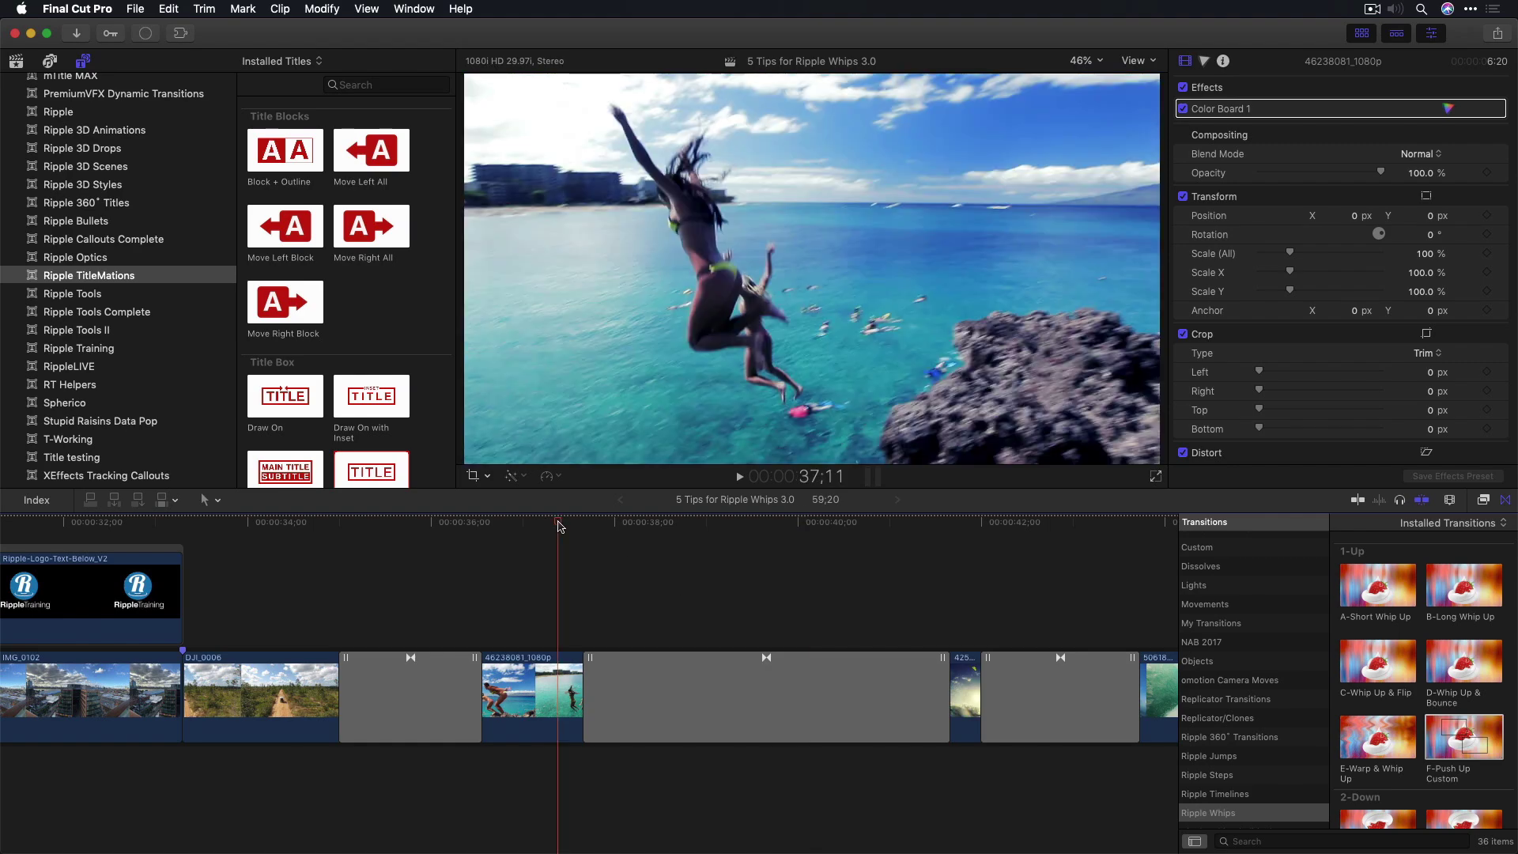
key("space")
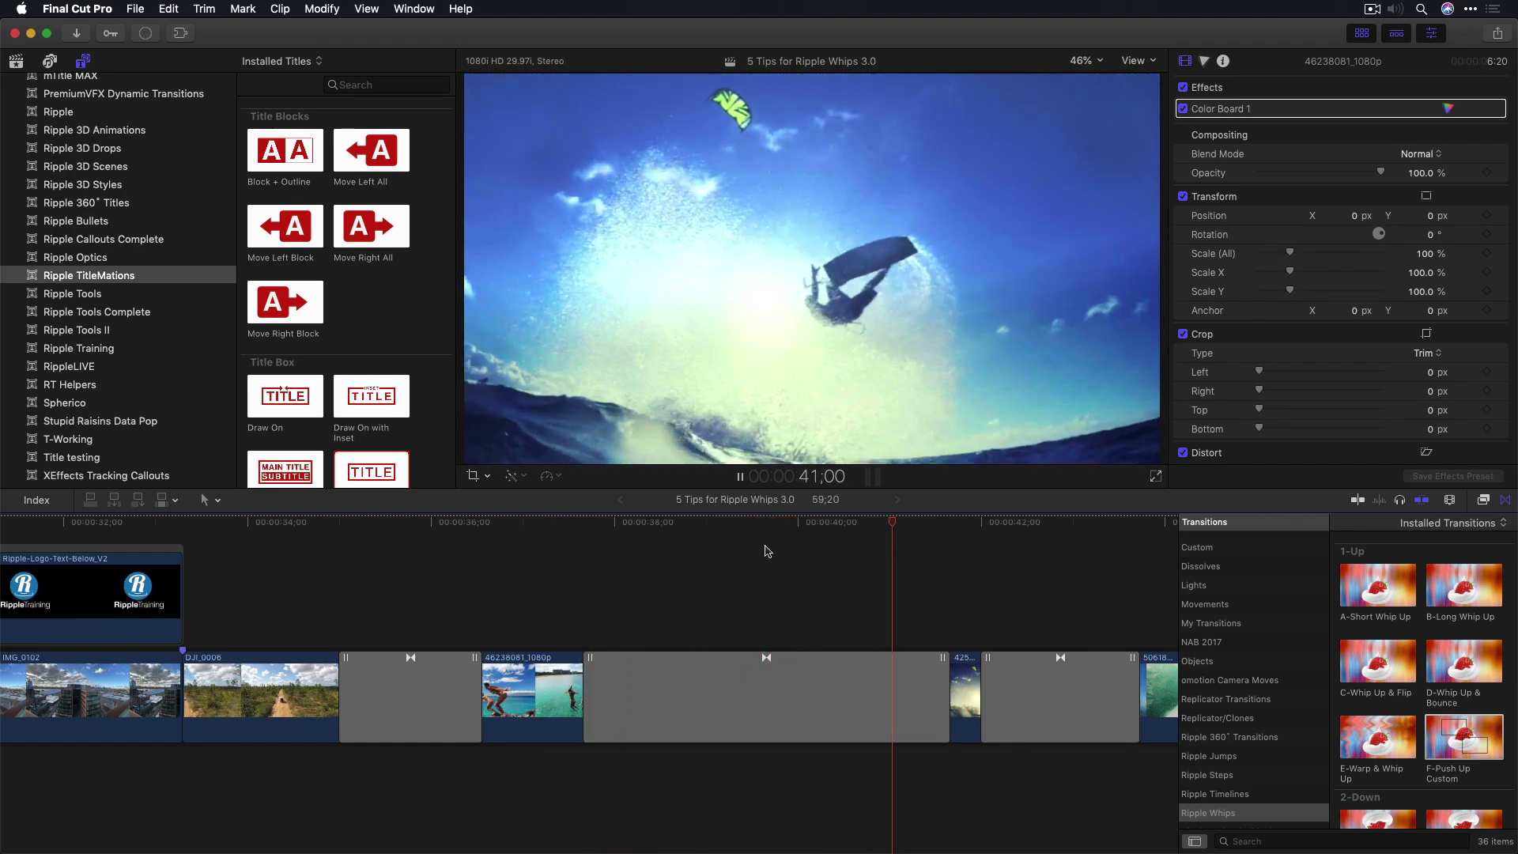
key("space")
left_click_drag(585, 681, 683, 682)
left_click(660, 525)
Select F-Push Up Custom and reframe its first and second moves in Adjust Framing.
key("space")
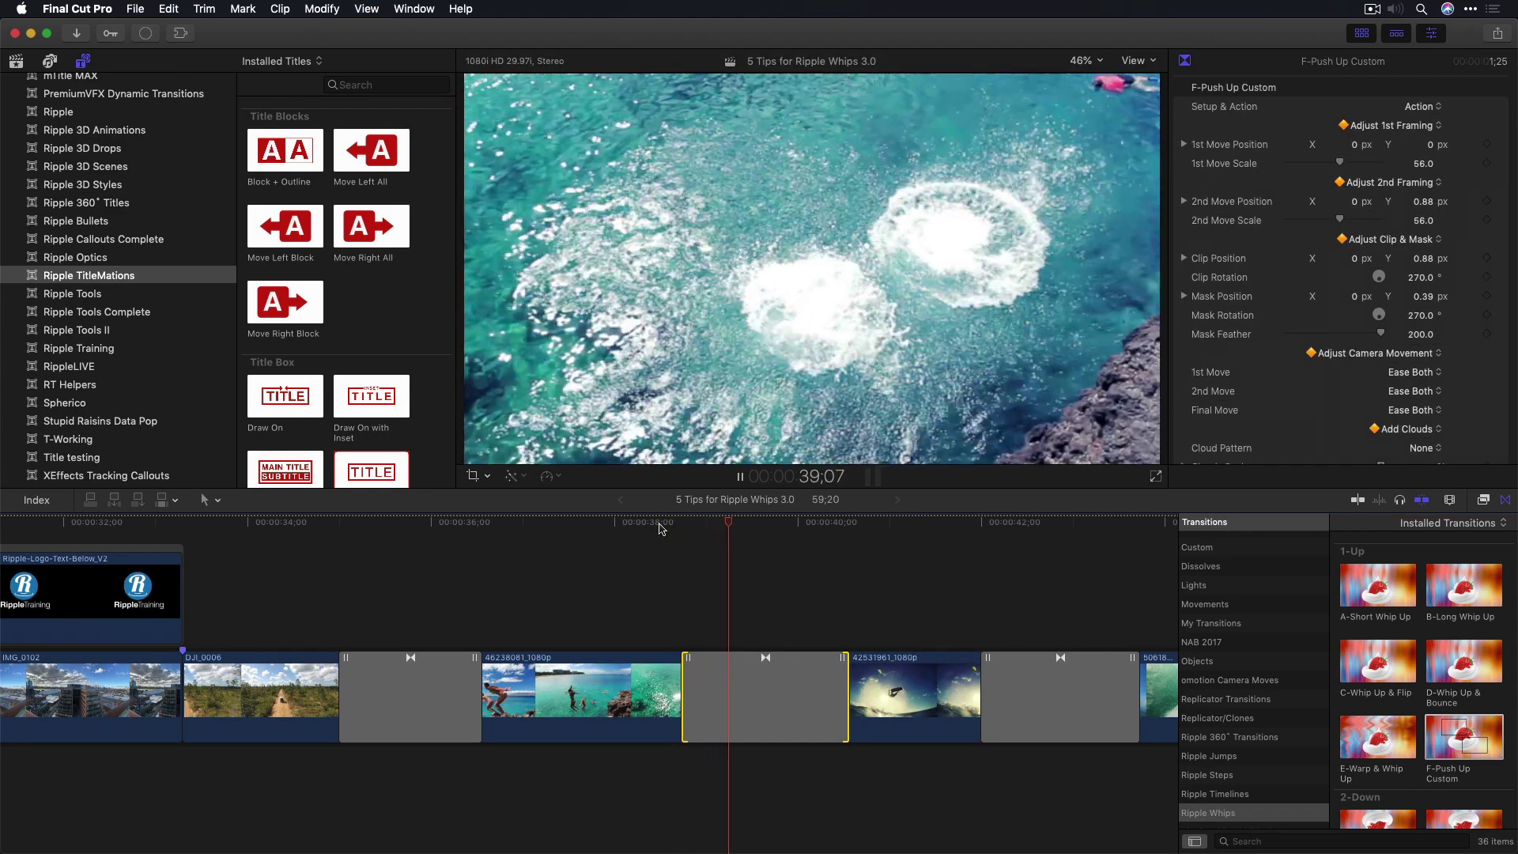
left_click(769, 525)
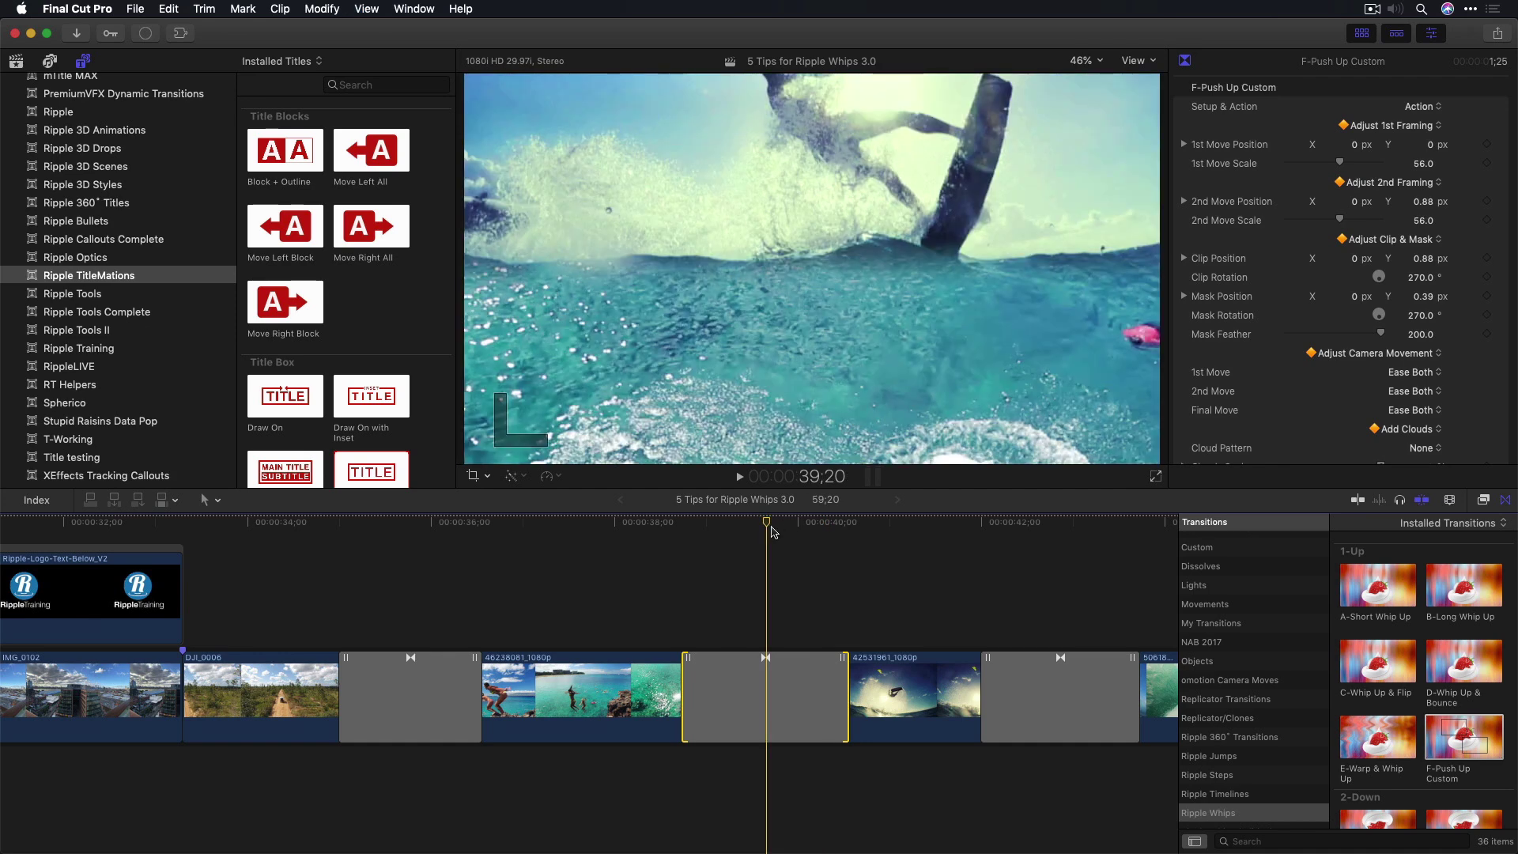
left_click(770, 696)
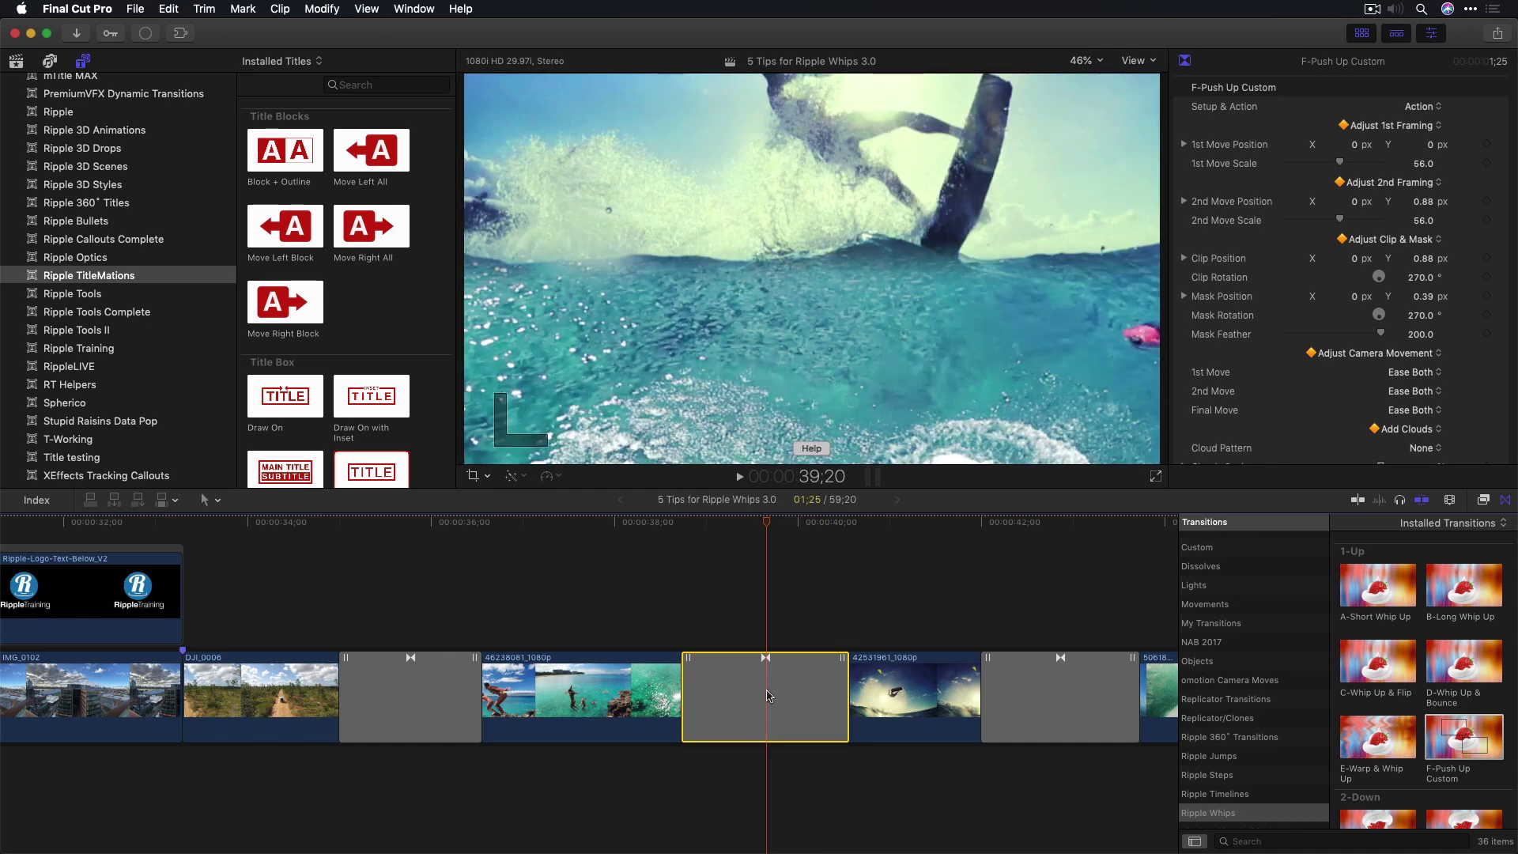
left_click(1428, 109)
left_click(1434, 125)
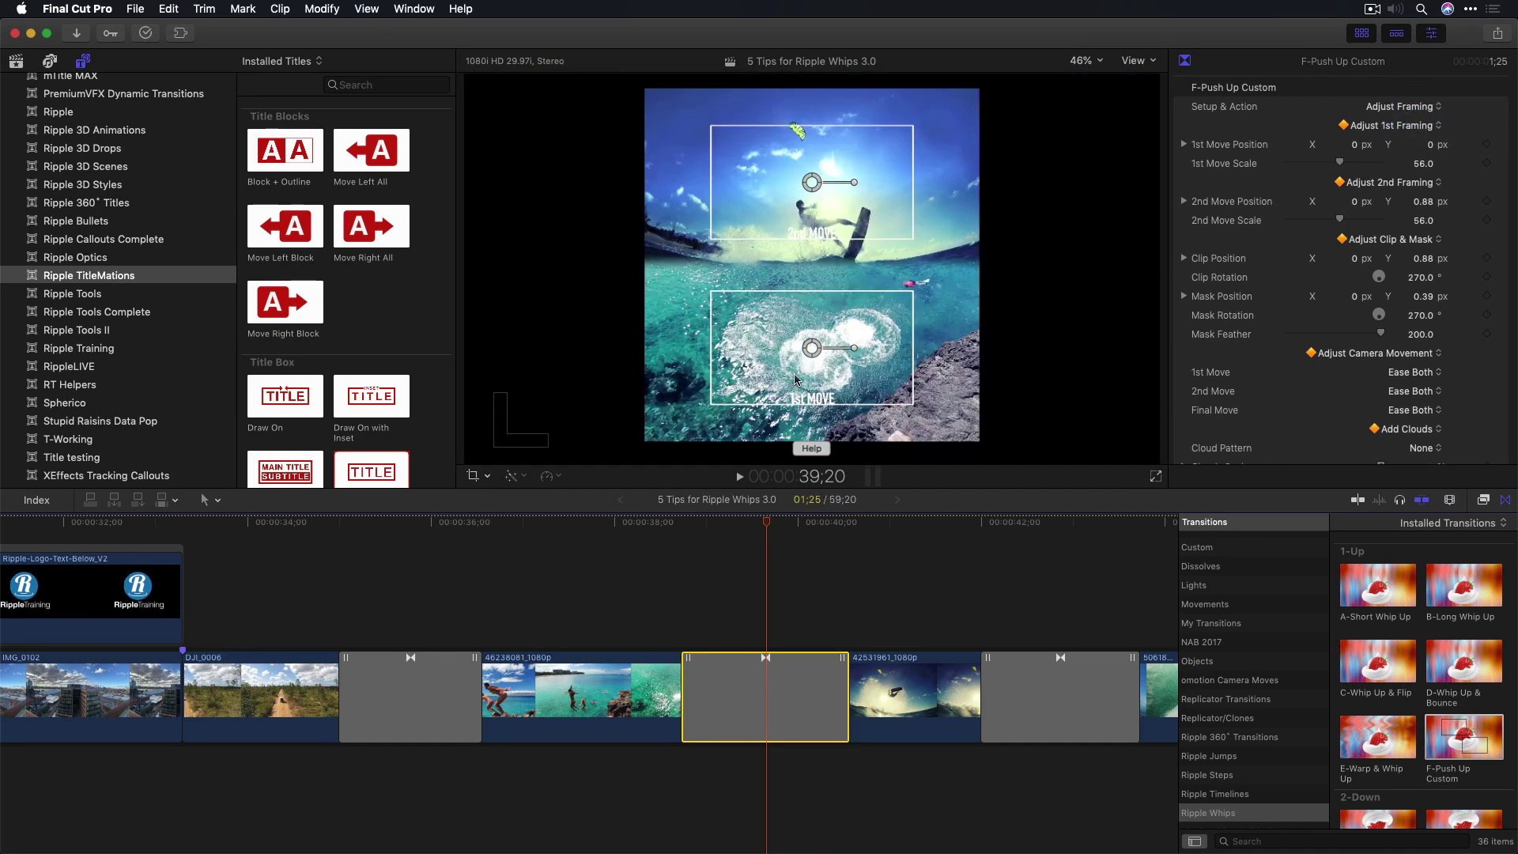
left_click_drag(812, 348, 843, 351)
left_click_drag(819, 185, 828, 194)
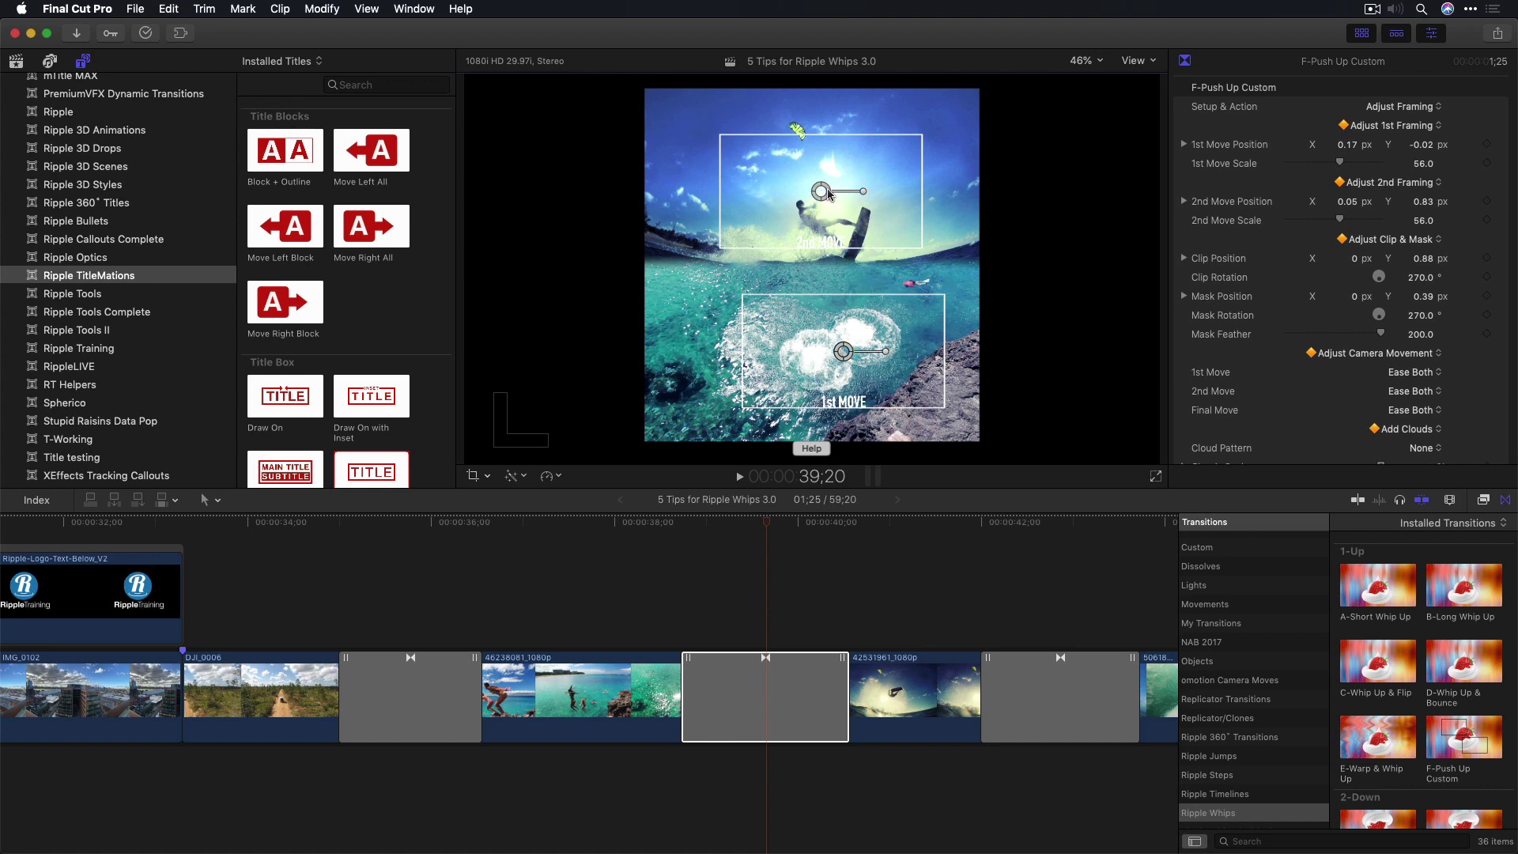
Shift the upper clip left in Move Clip & Mask, then return to Action.
left_click(1416, 112)
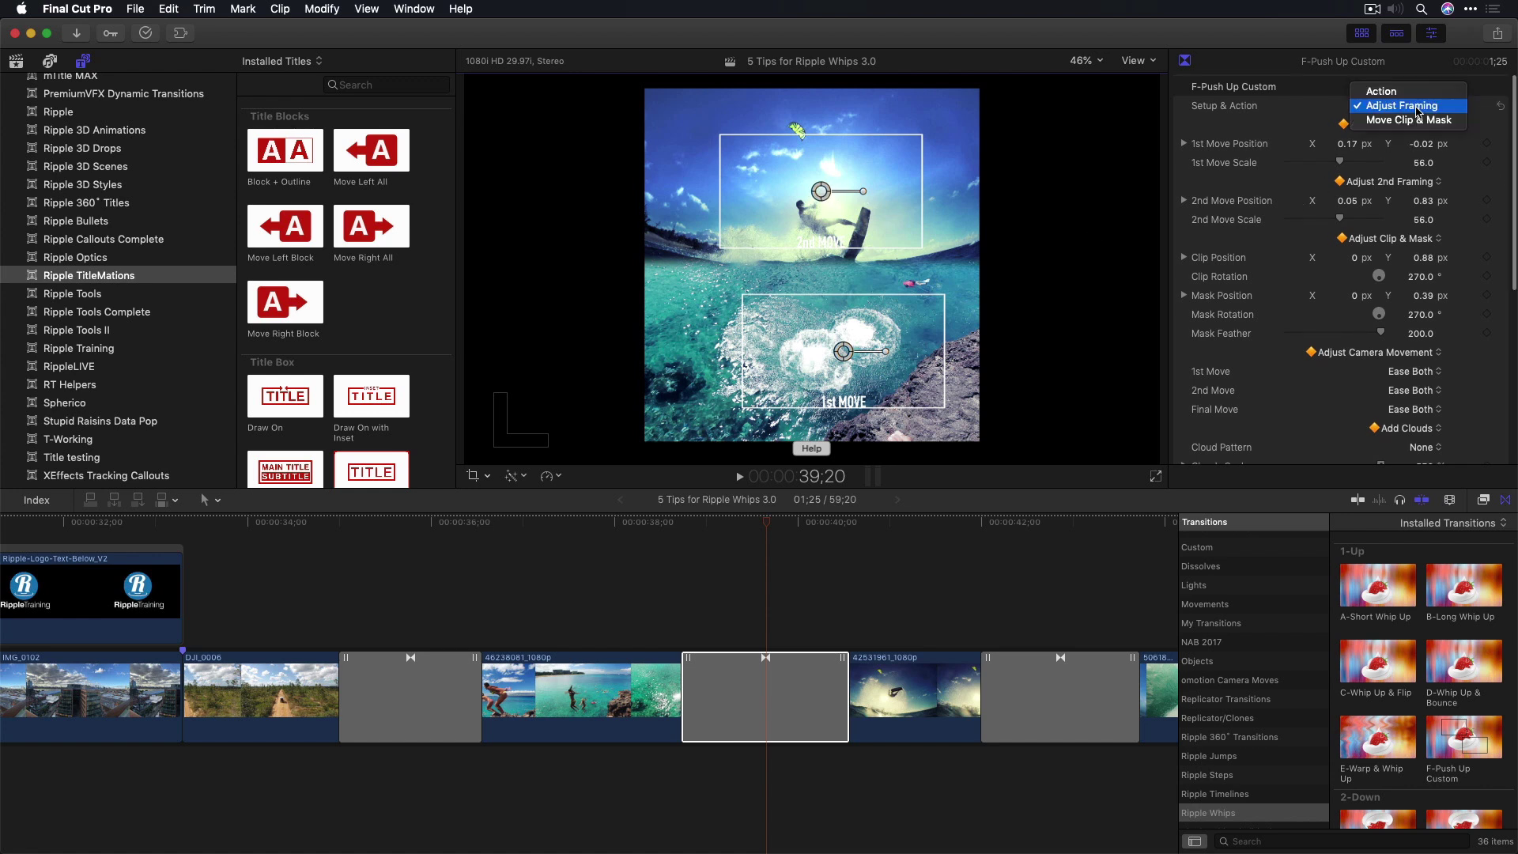
left_click(1419, 120)
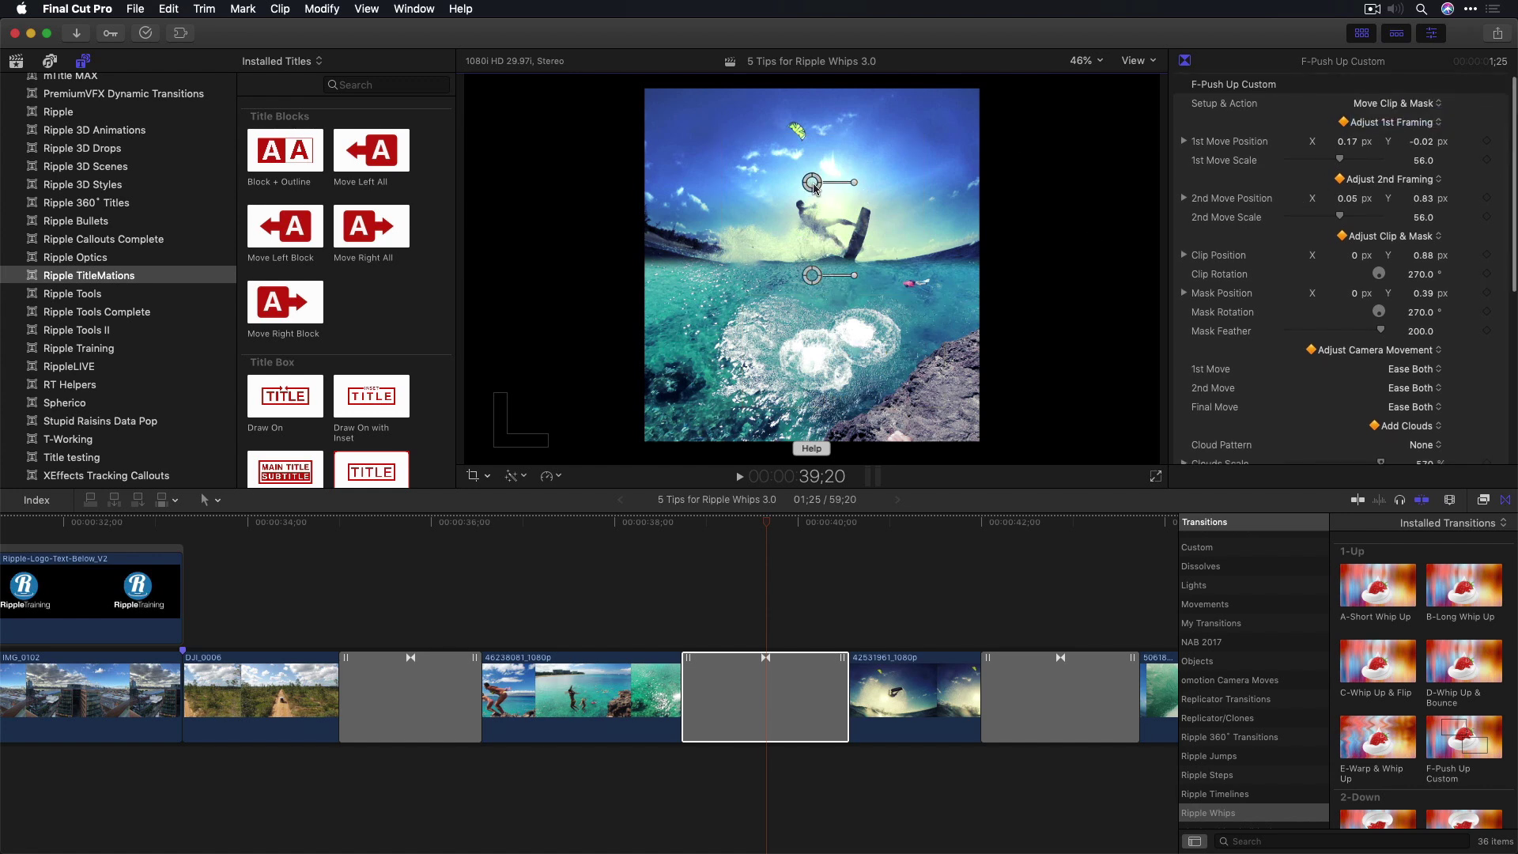
left_click_drag(813, 187, 746, 183)
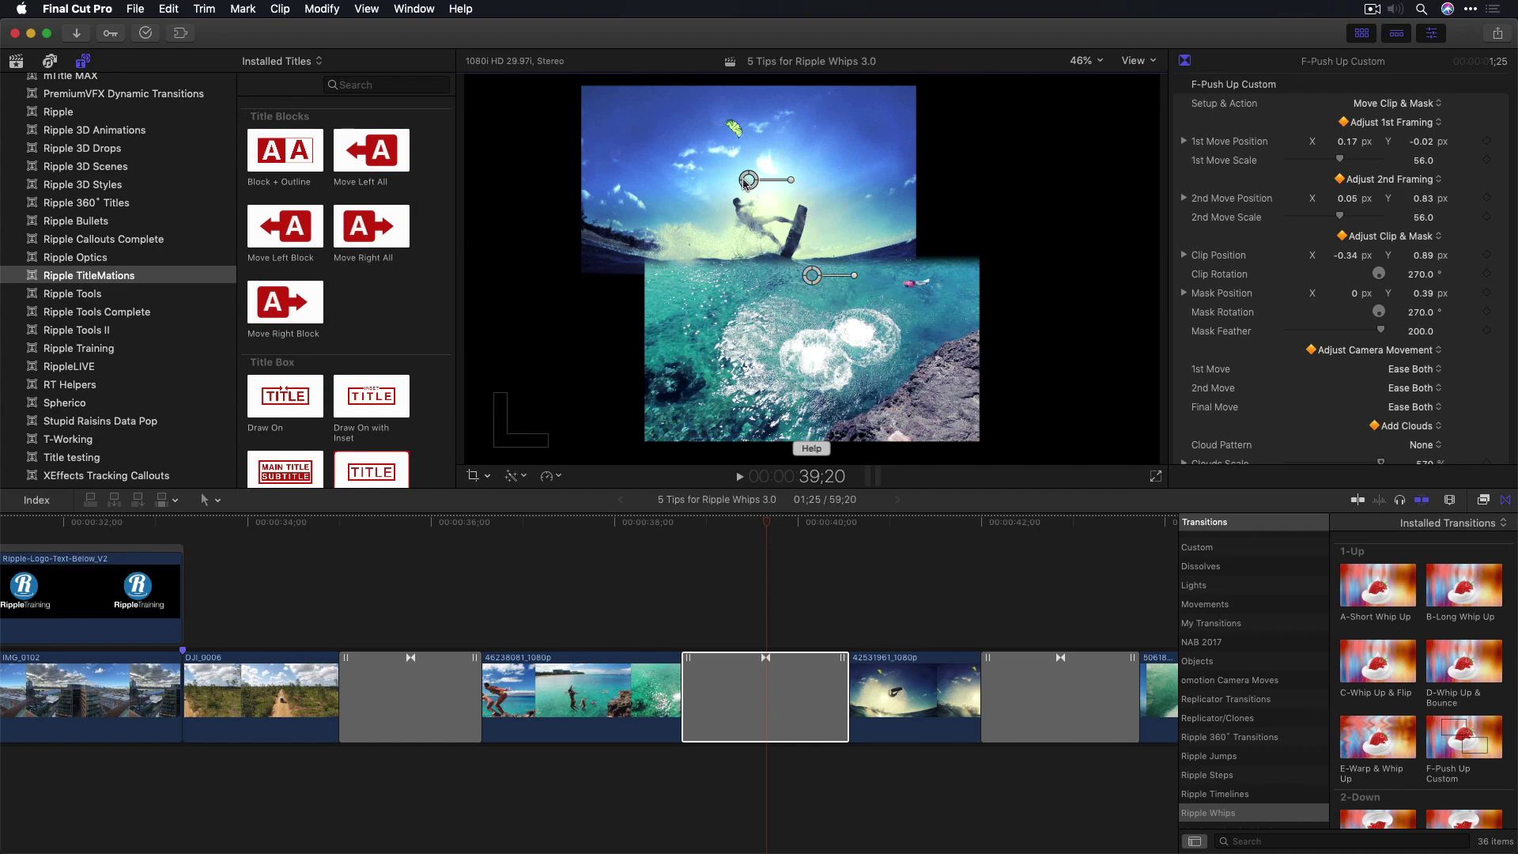
left_click(1412, 105)
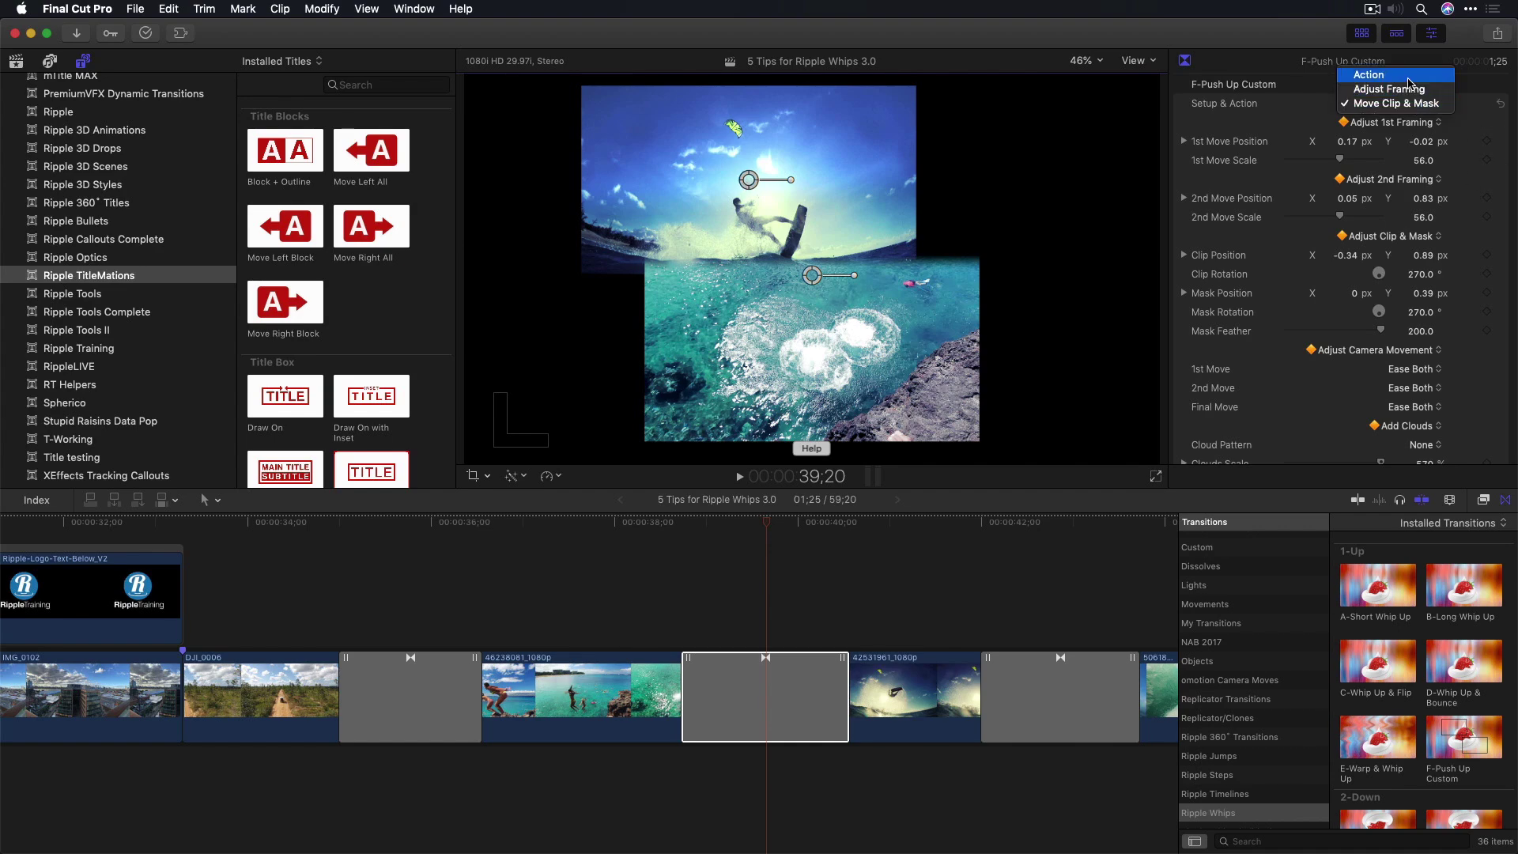
left_click(1369, 75)
Play back the adjusted F-Push Up Custom transition and scrub back into it.
left_click(649, 523)
key("space")
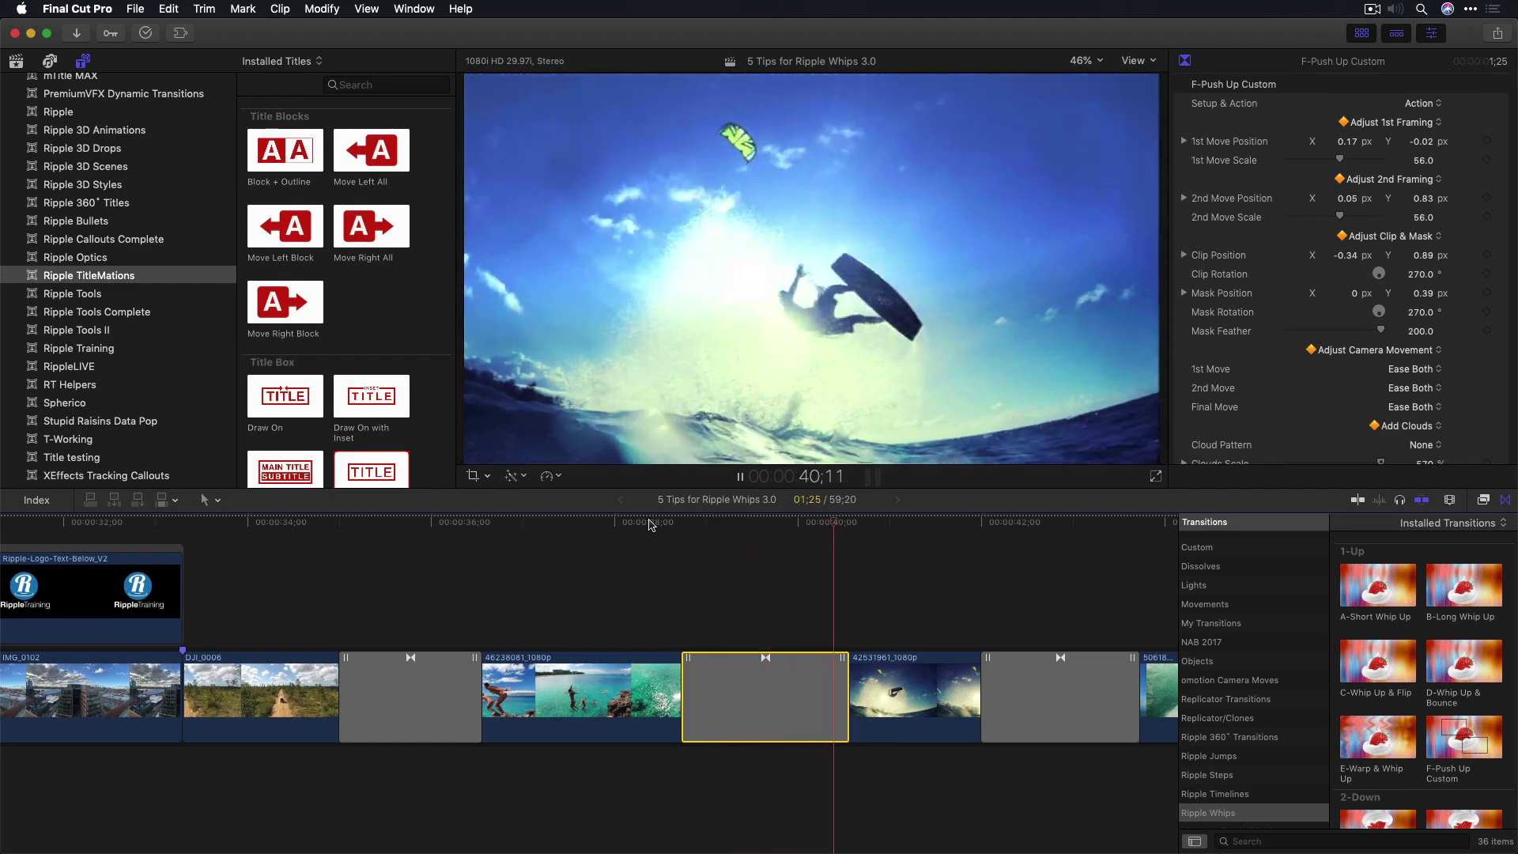
left_click_drag(739, 523, 779, 528)
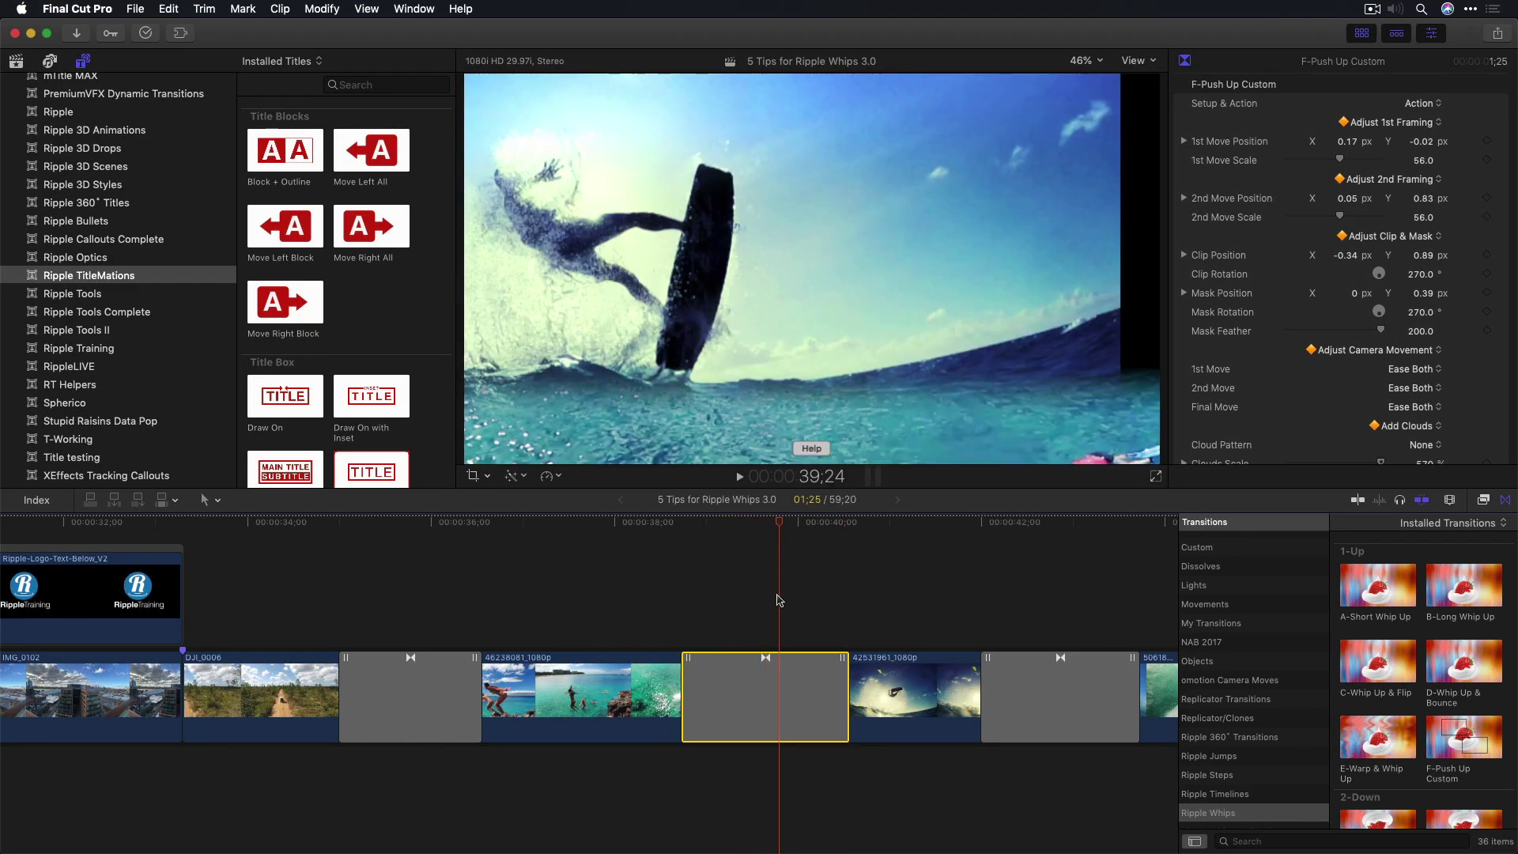
left_click(1419, 122)
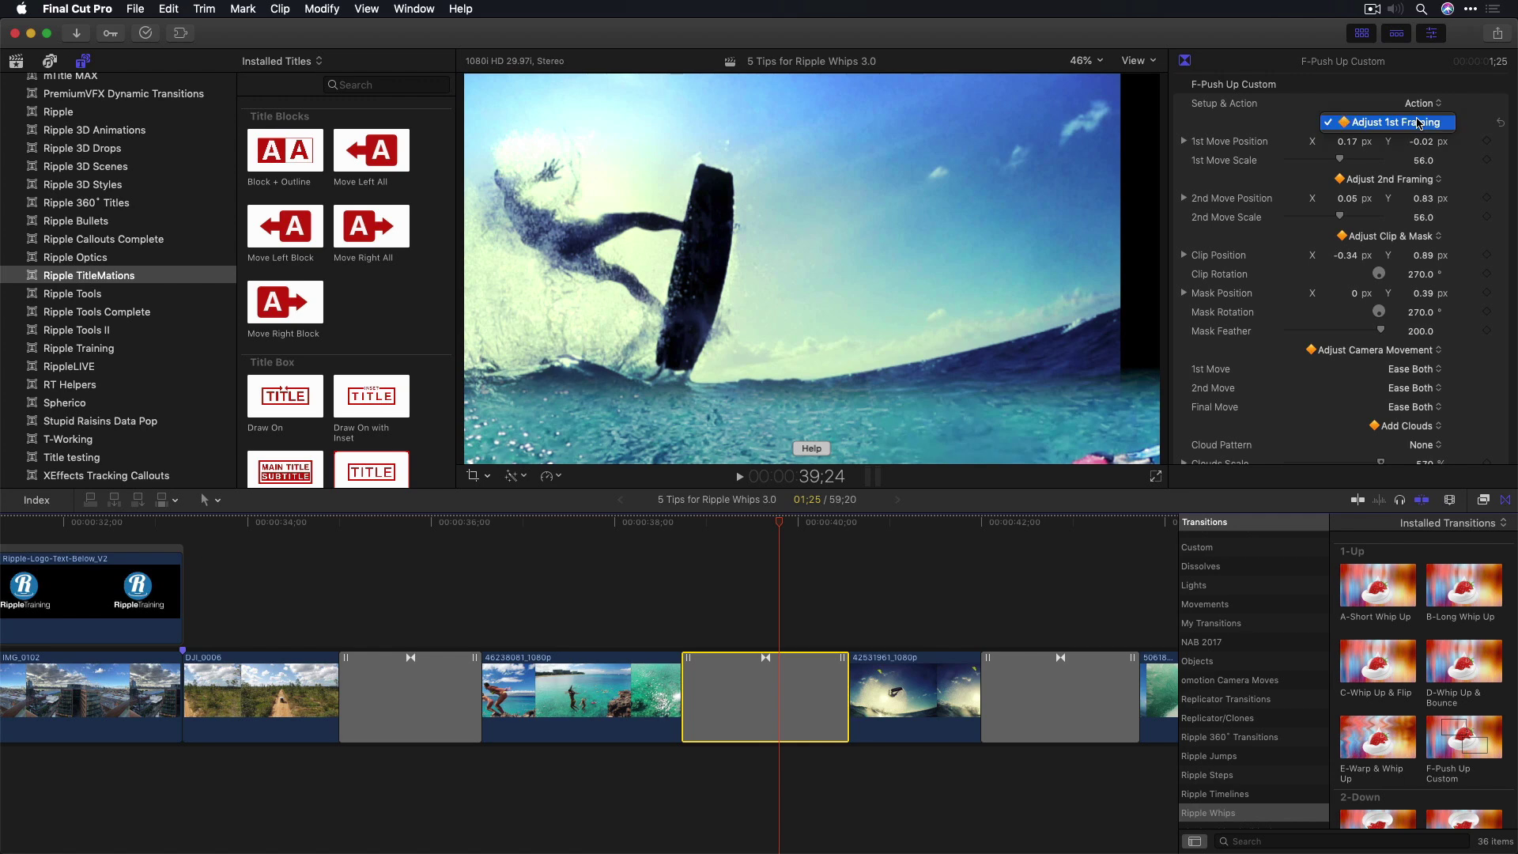
left_click(1419, 122)
Nudge the upper clip back right to X -0.07, Y 0.9, restore Action, and deselect.
left_click(1406, 105)
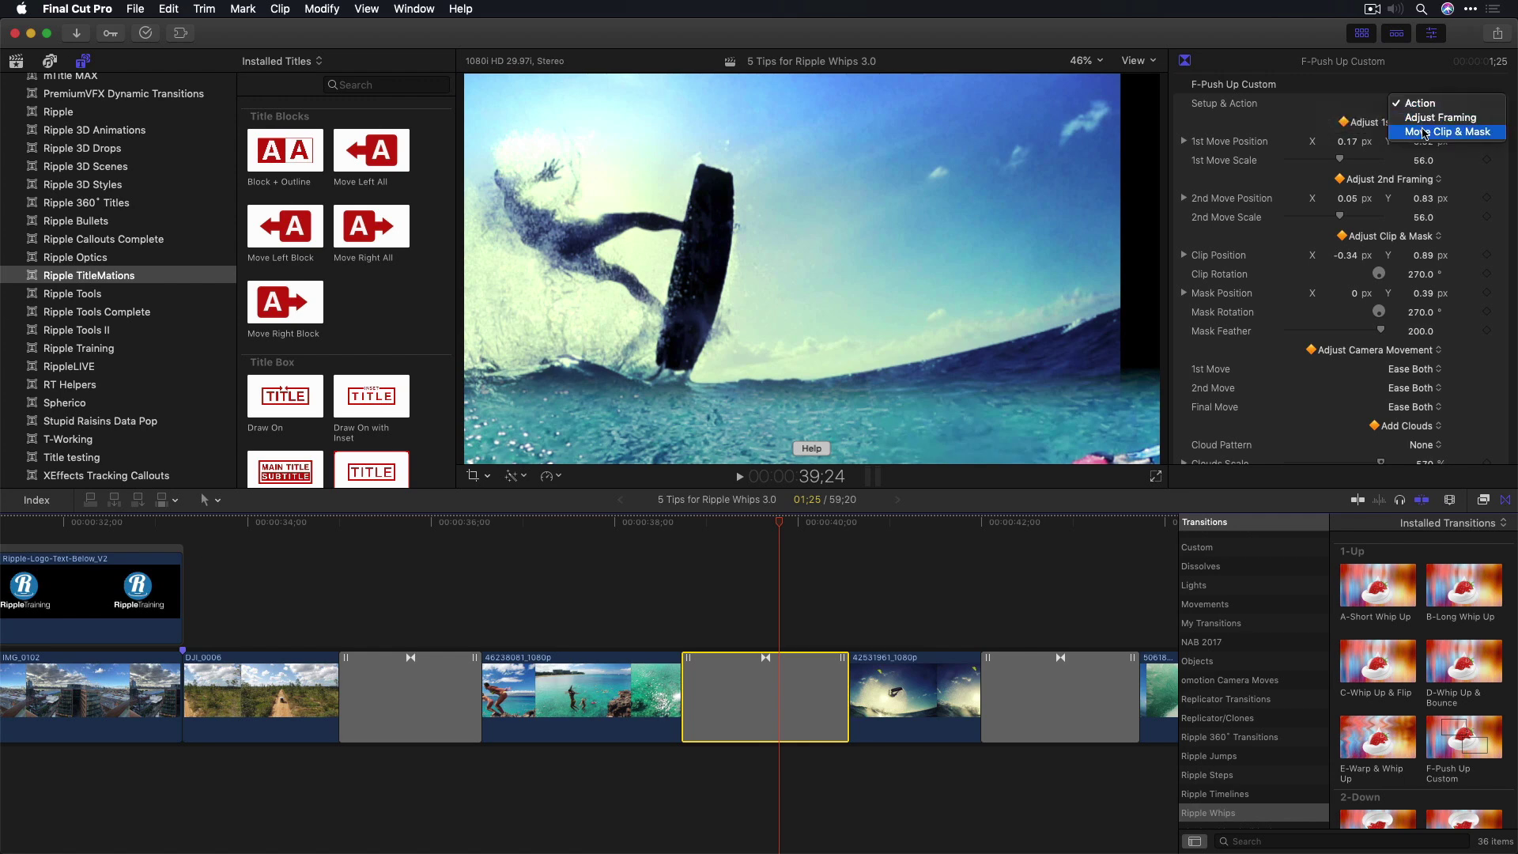
left_click(1418, 132)
left_click_drag(753, 181, 803, 180)
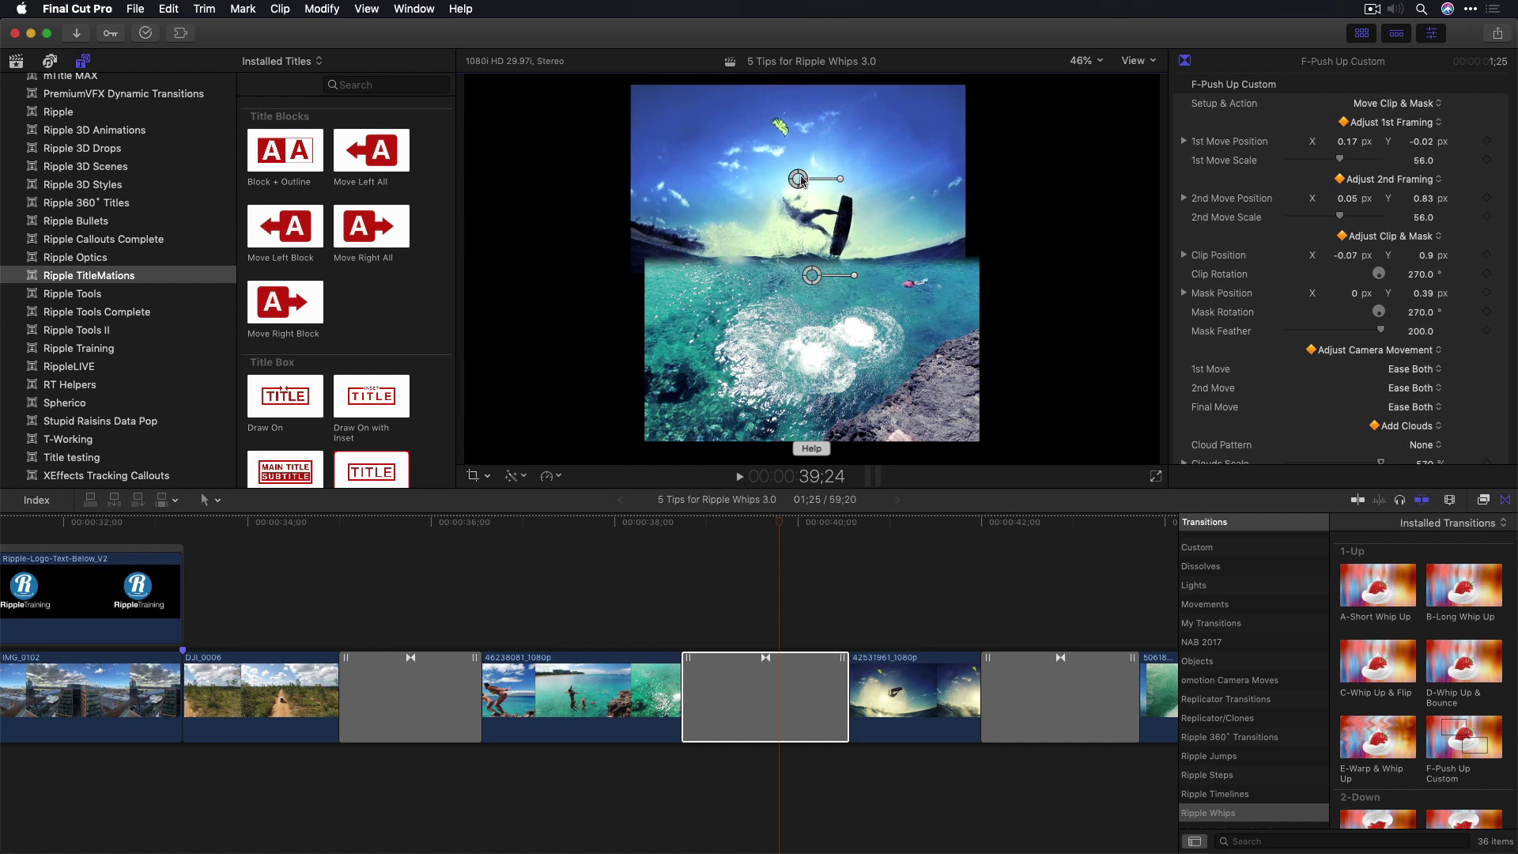
left_click(1406, 117)
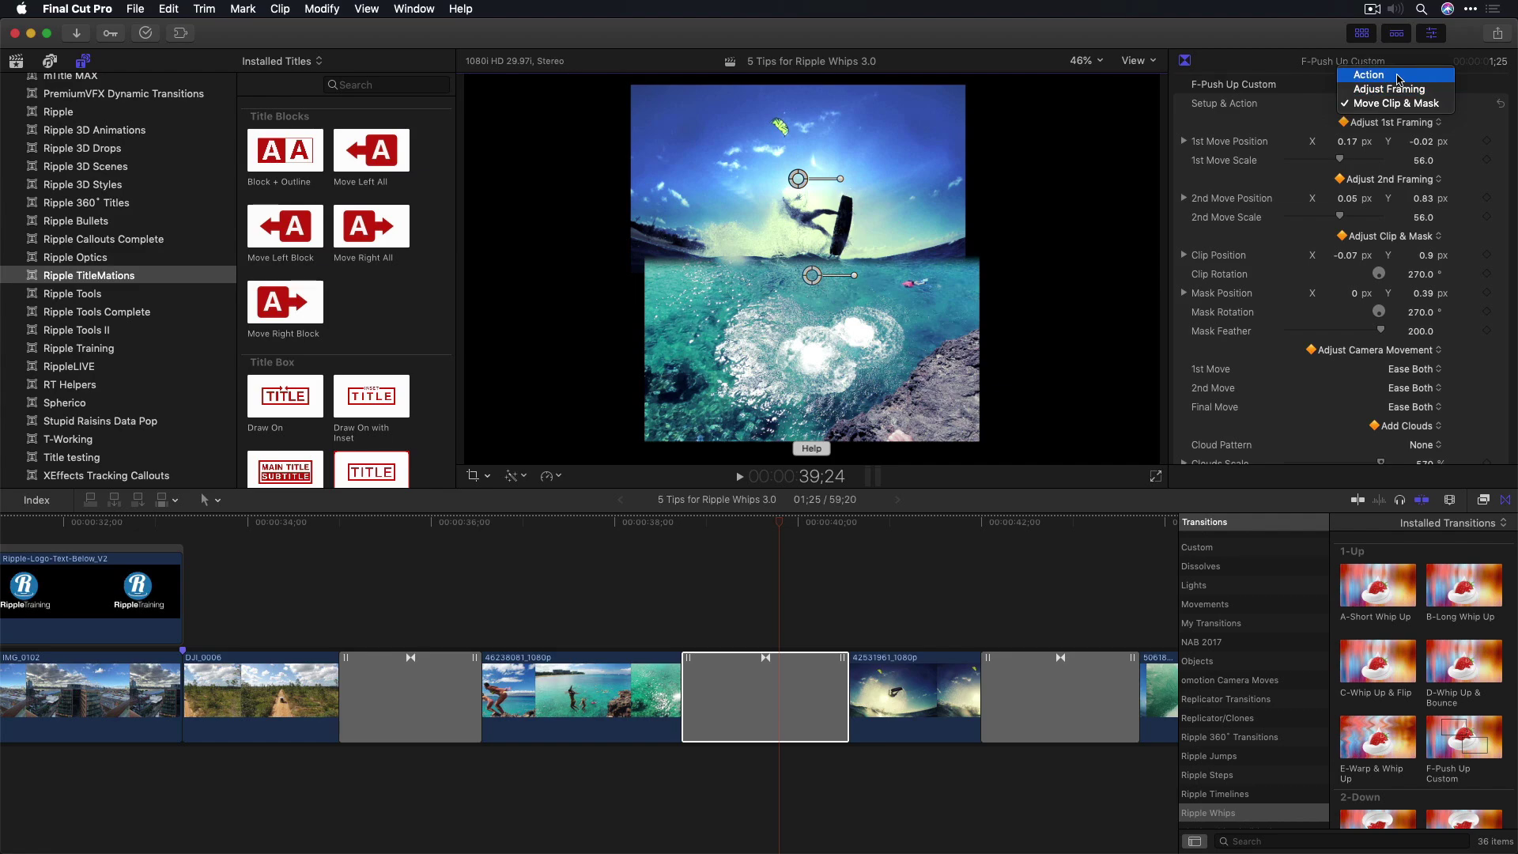
left_click(1400, 111)
left_click(808, 553)
left_click(652, 528)
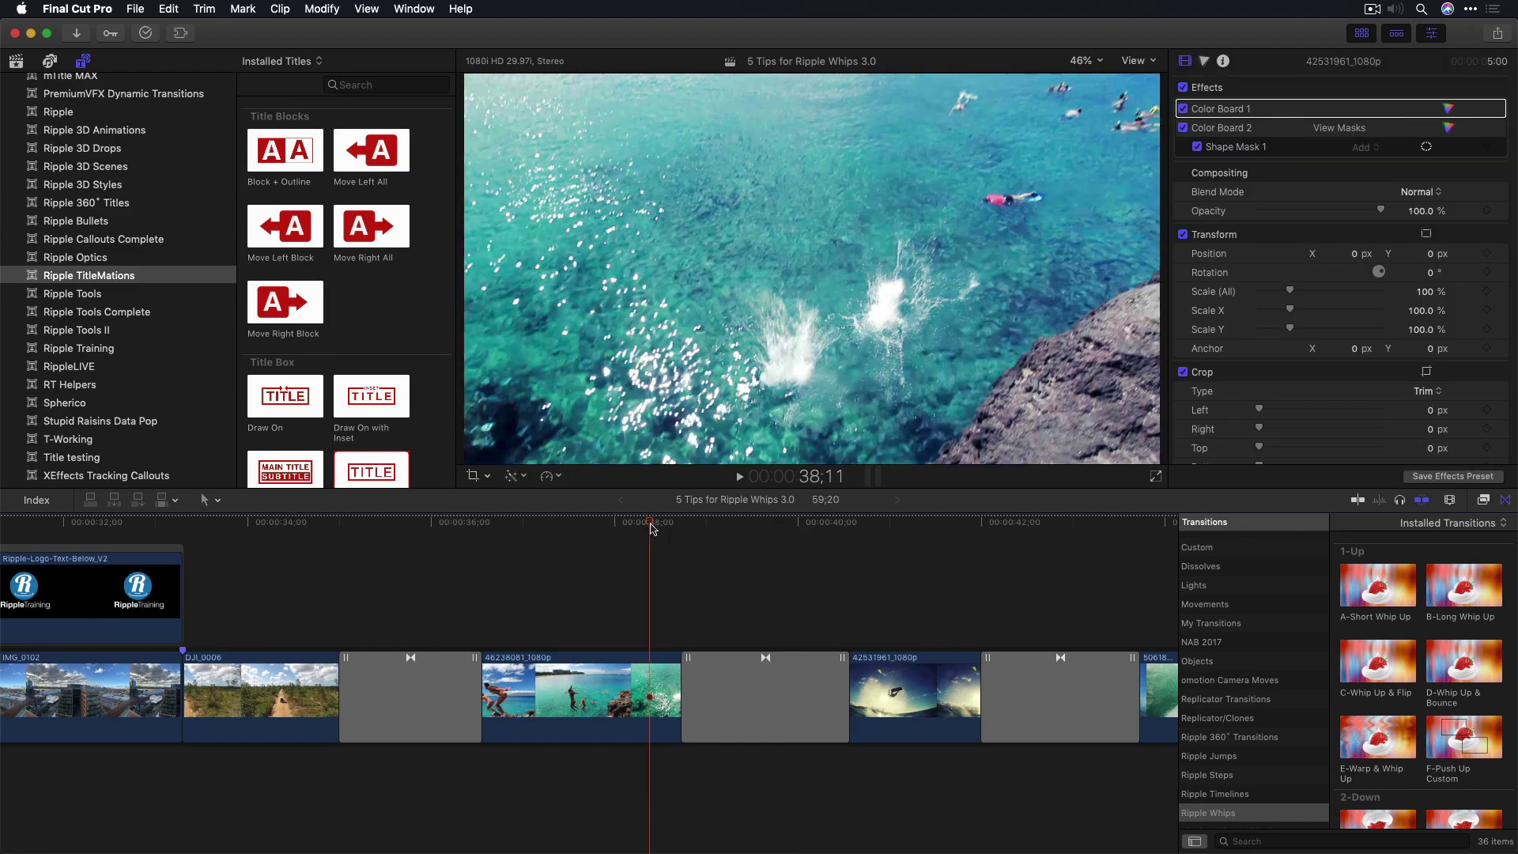
key("space")
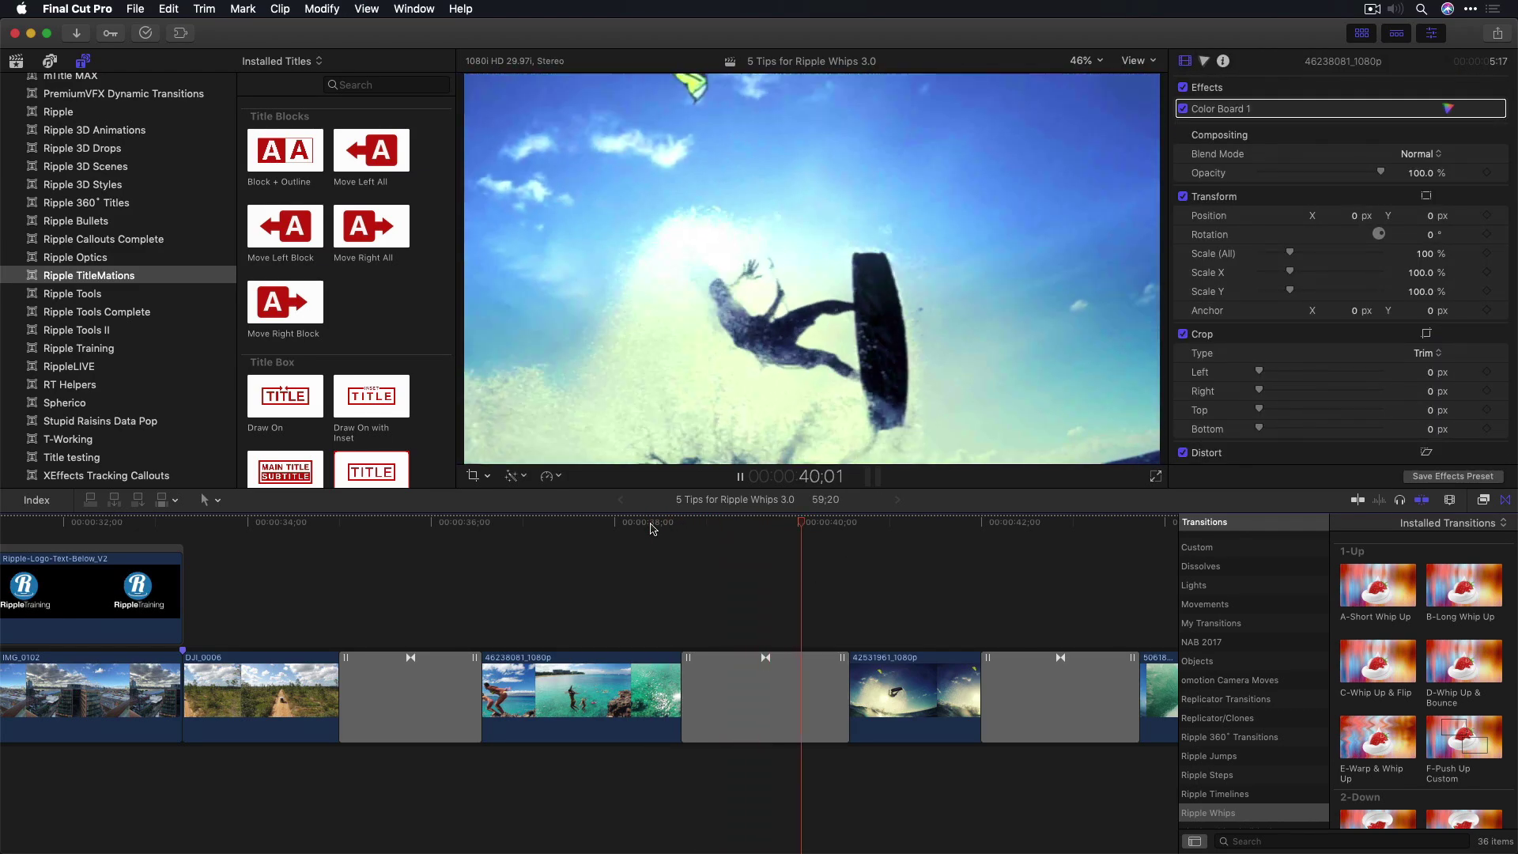
scroll(696, 528, "right", 5)
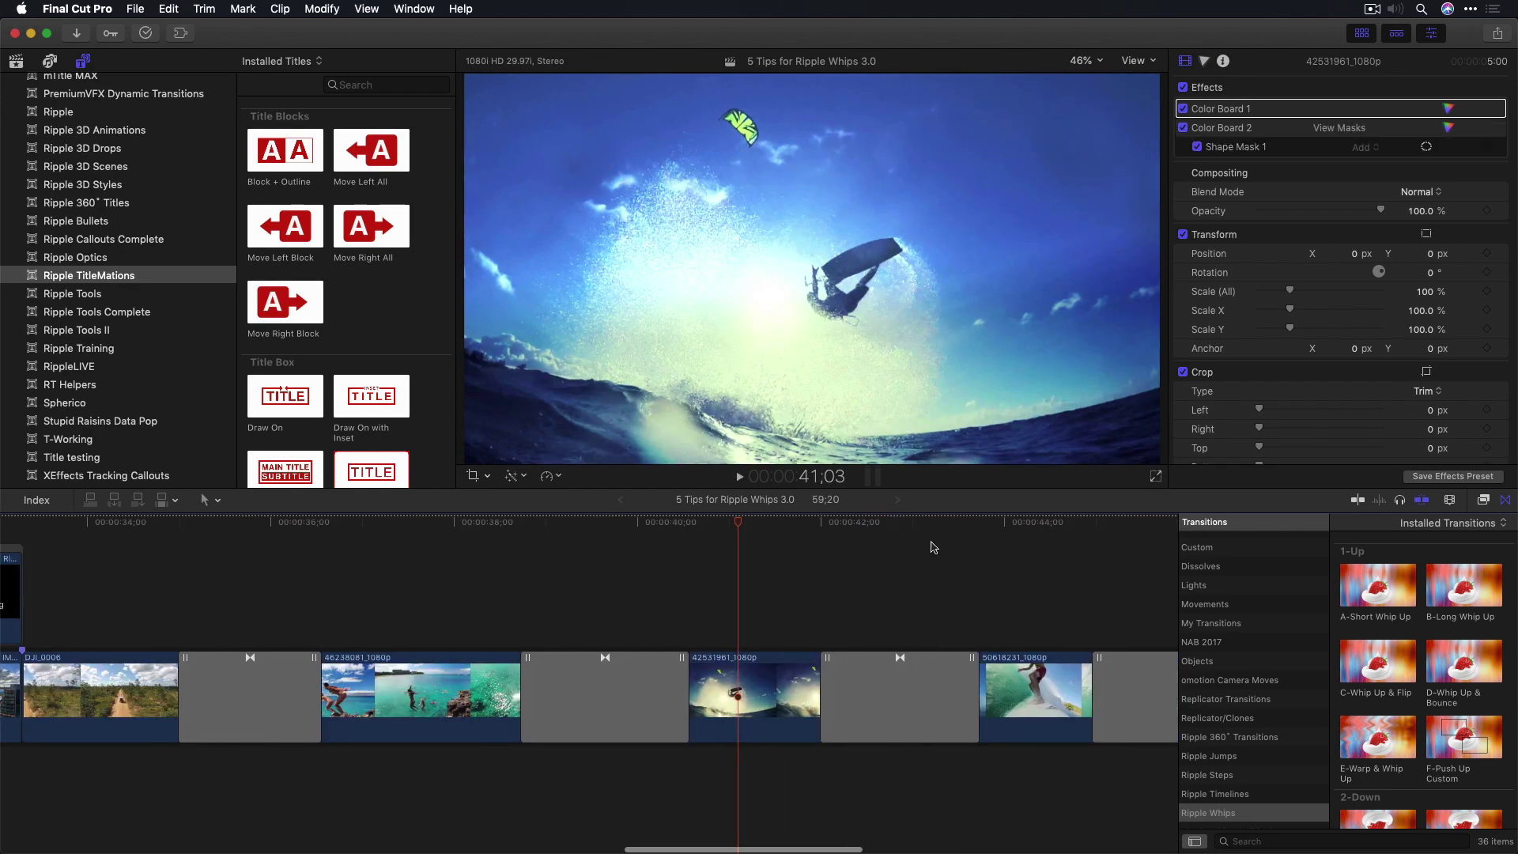
left_click(737, 528)
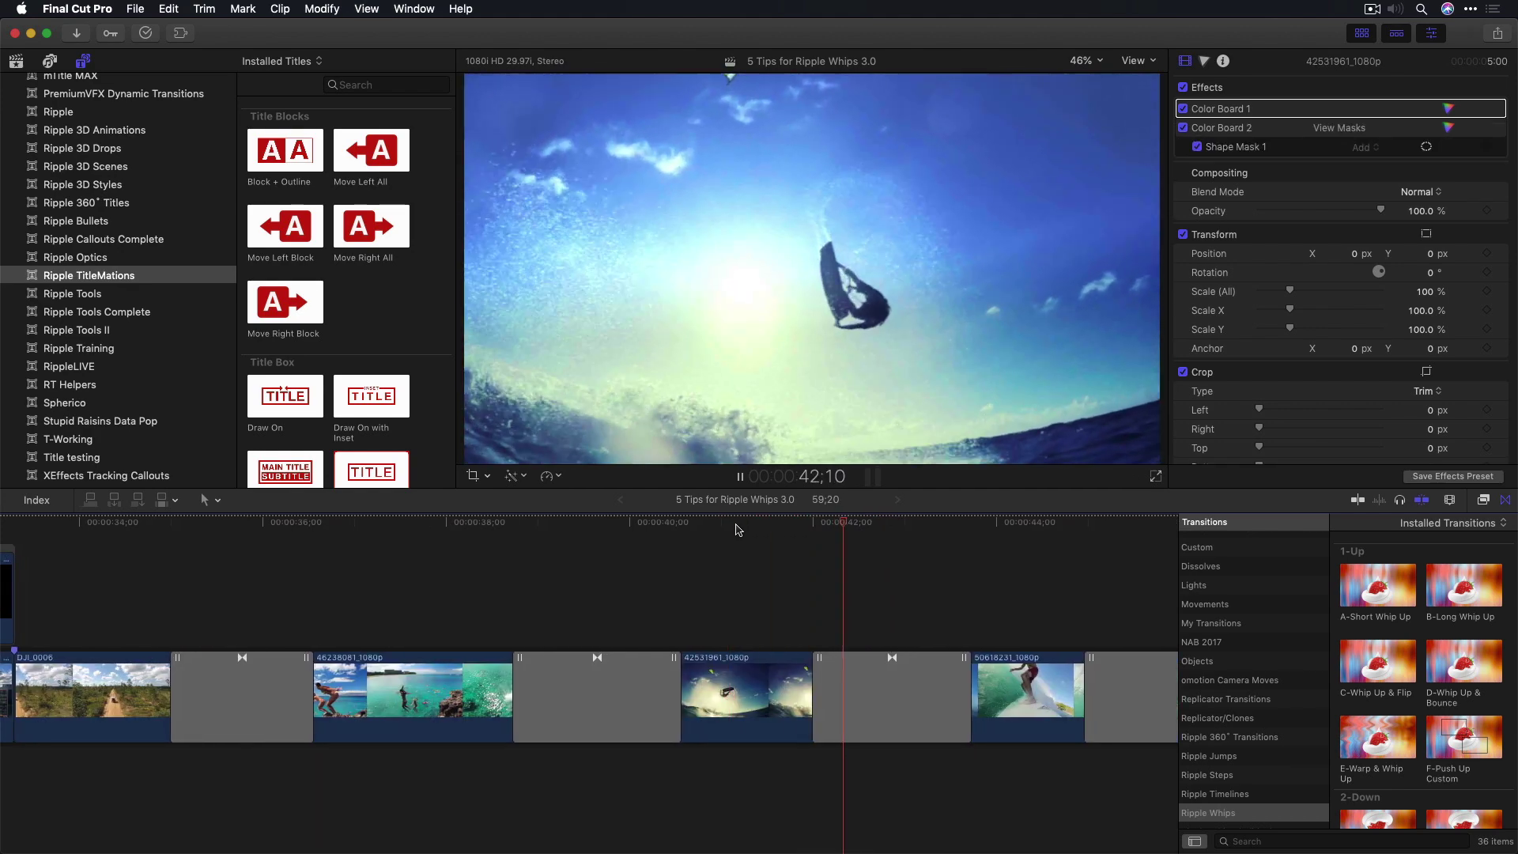
key("space")
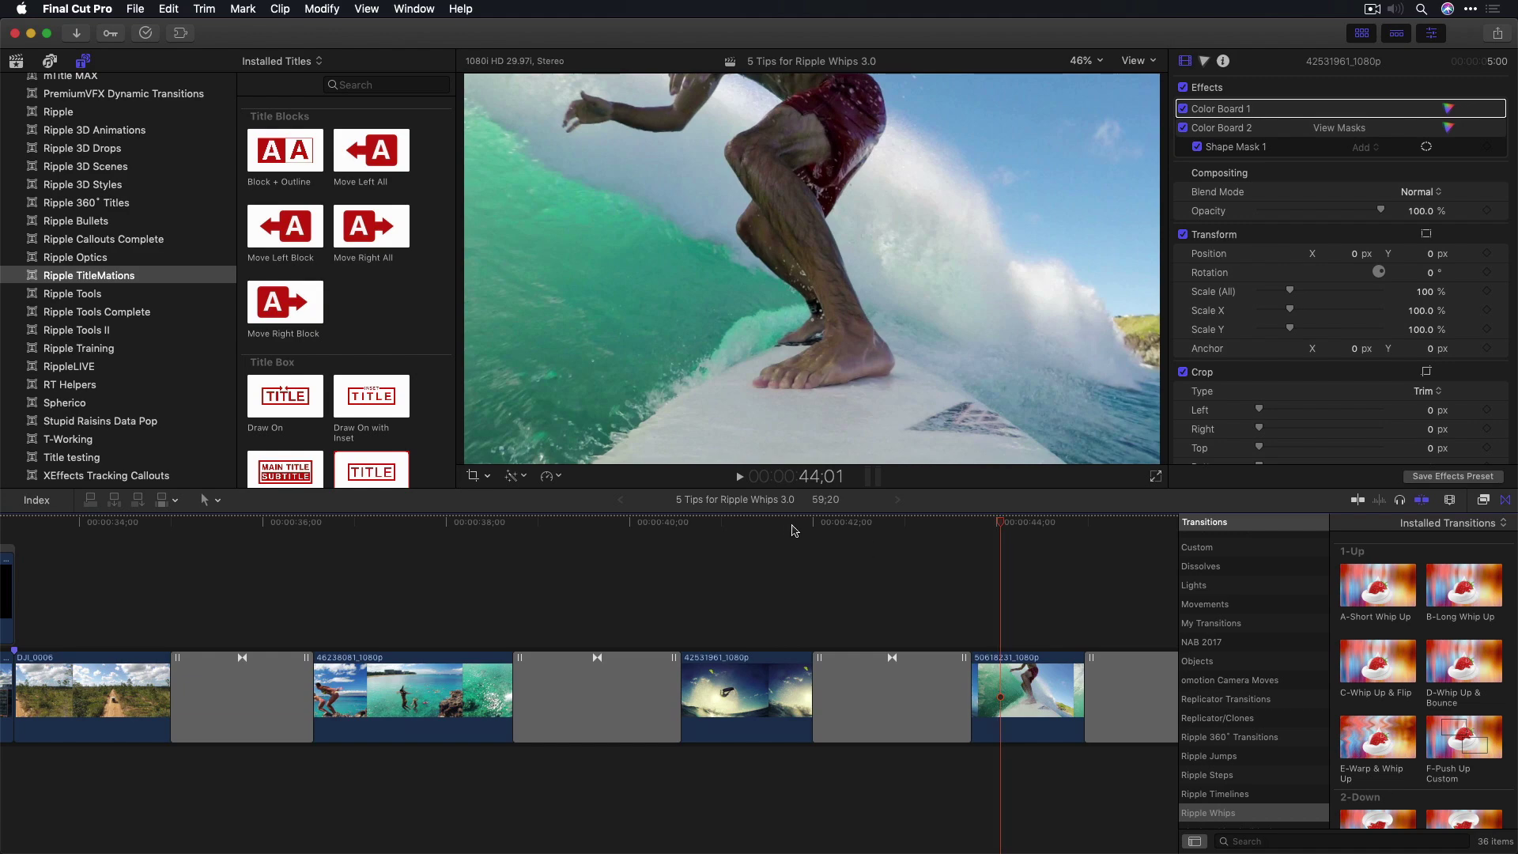
left_click(722, 528)
left_click(904, 536)
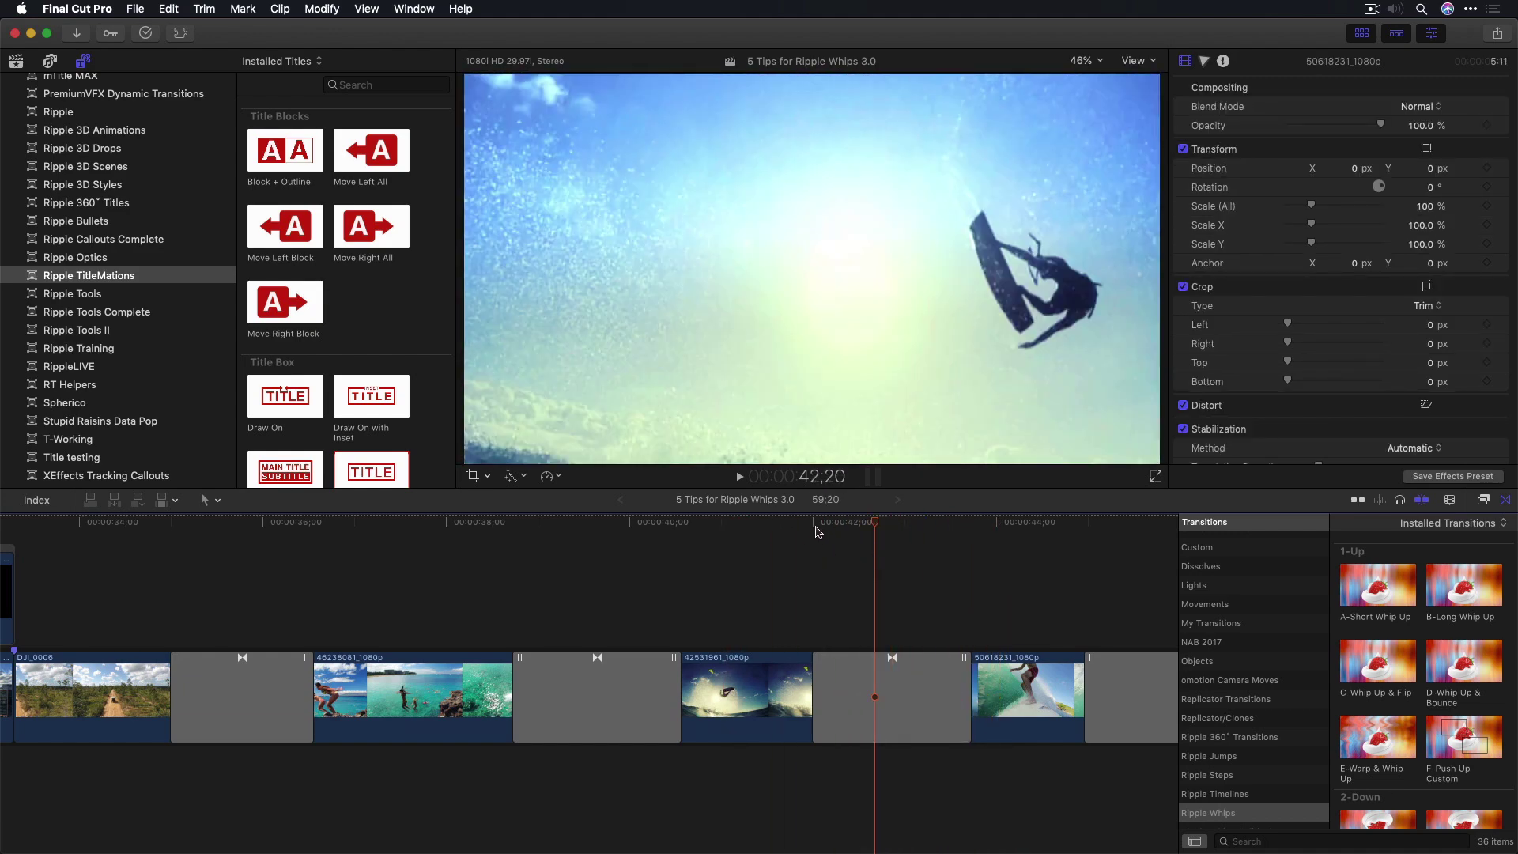
left_click(758, 528)
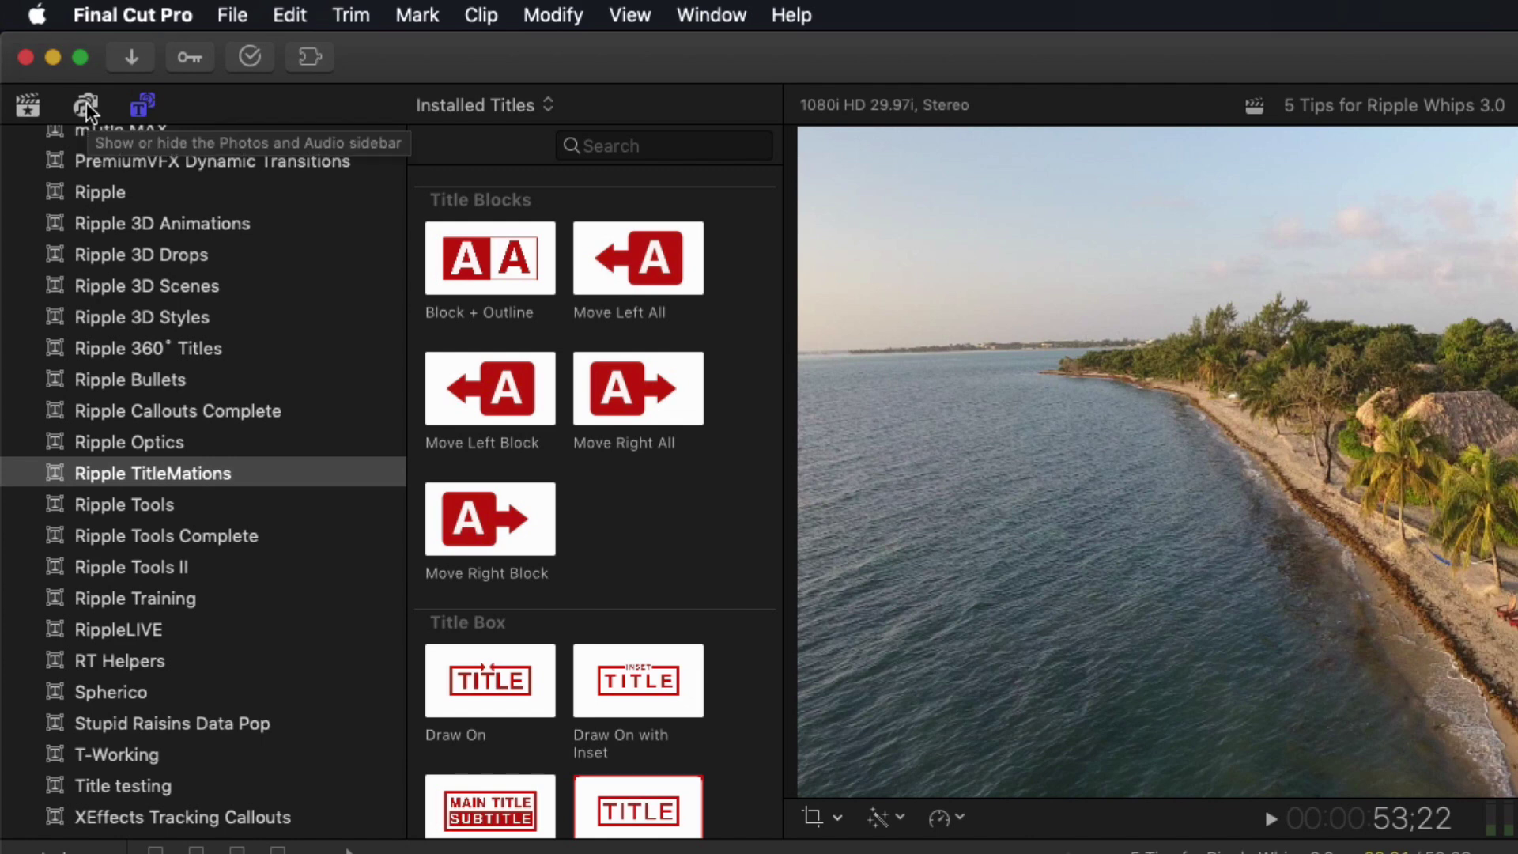
Show the Sound Effects library and search for 'whoosh'.
left_click(87, 108)
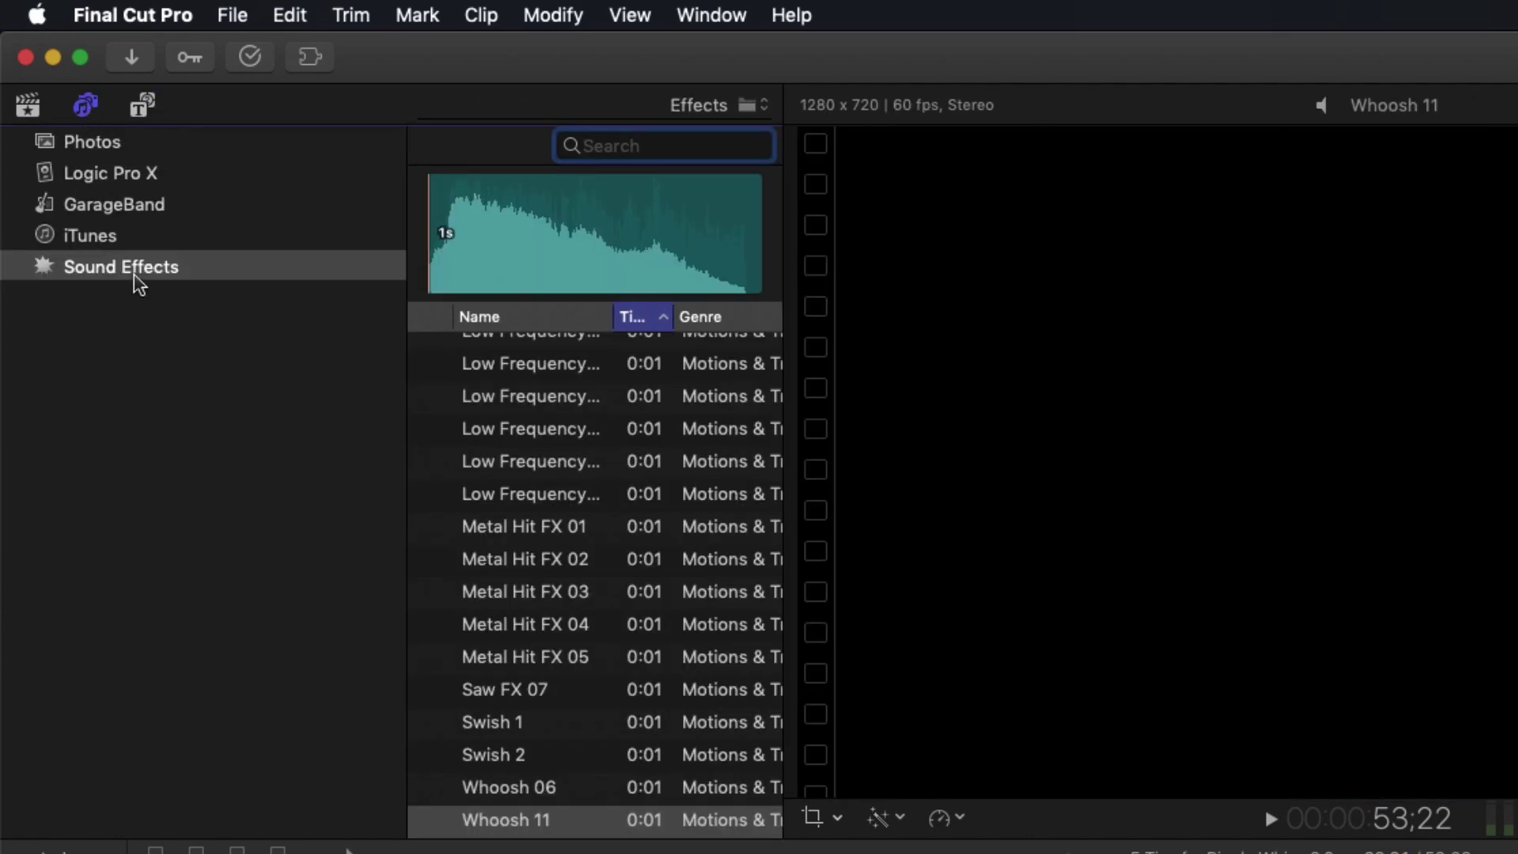
left_click(135, 276)
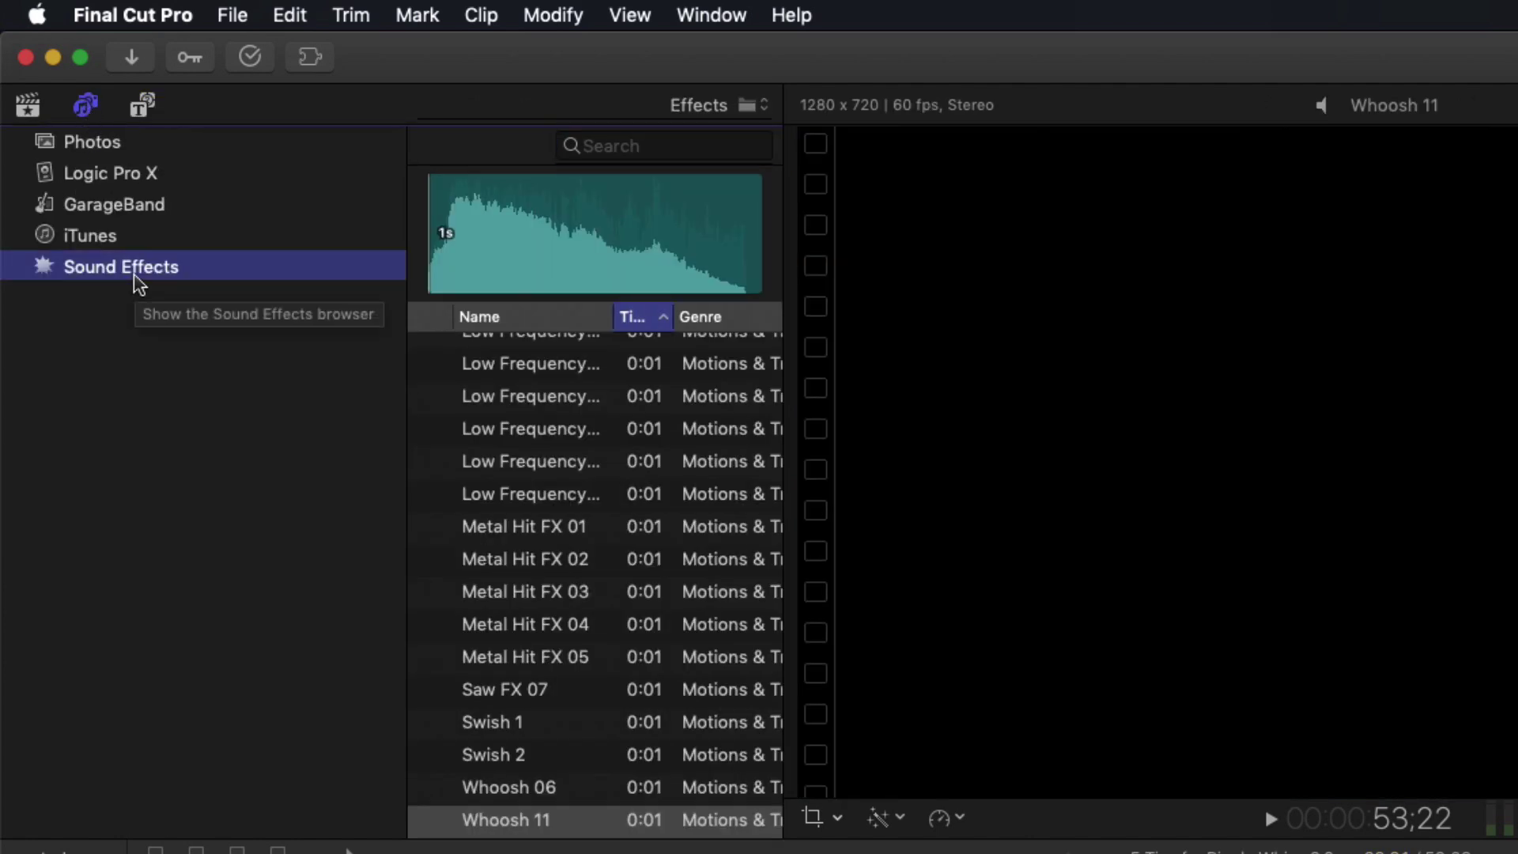
left_click(653, 145)
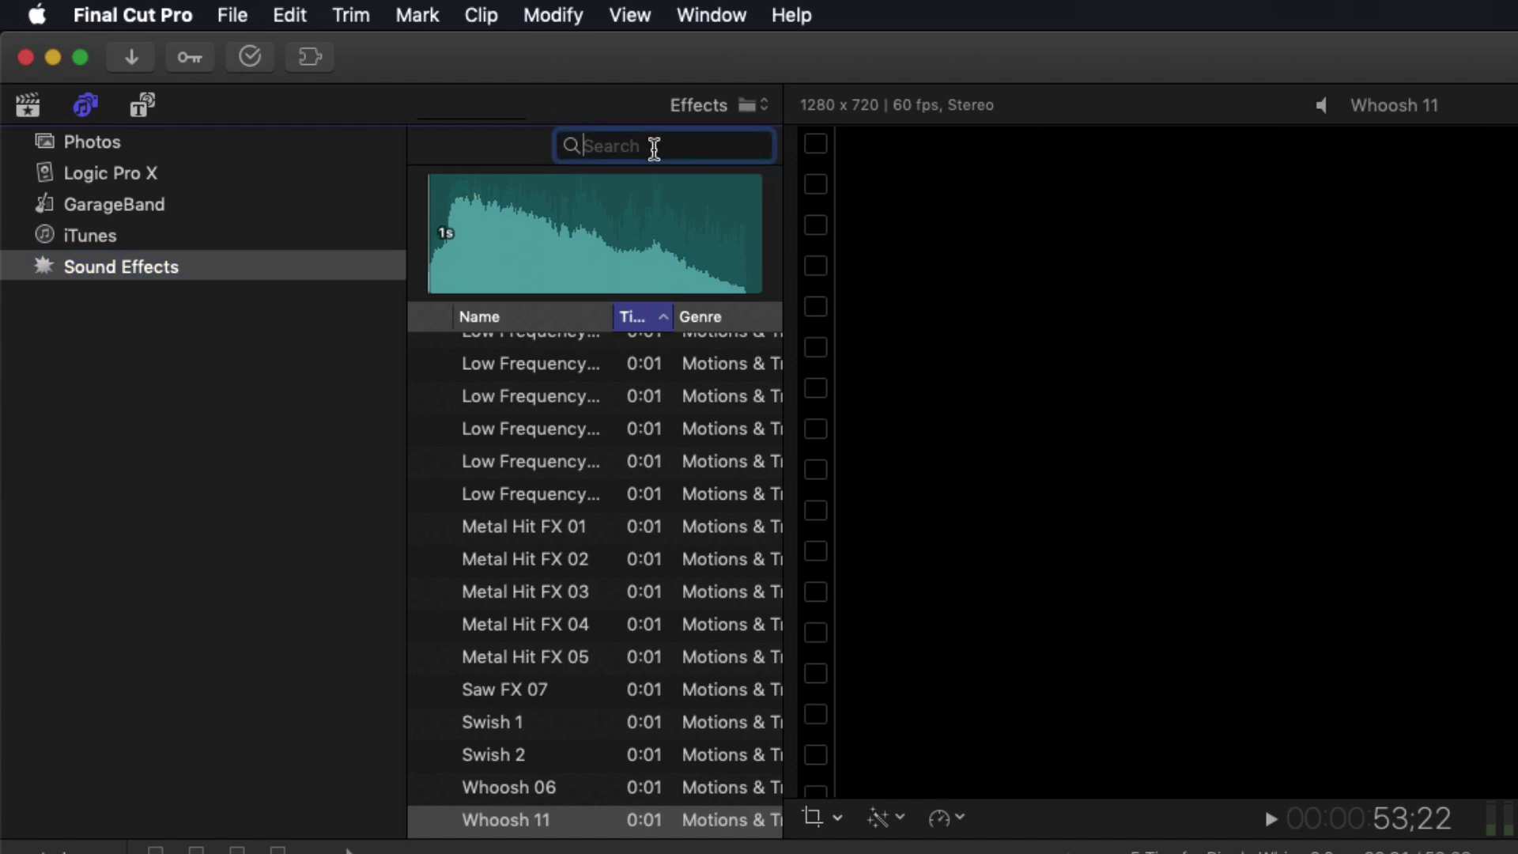
type("whoosh")
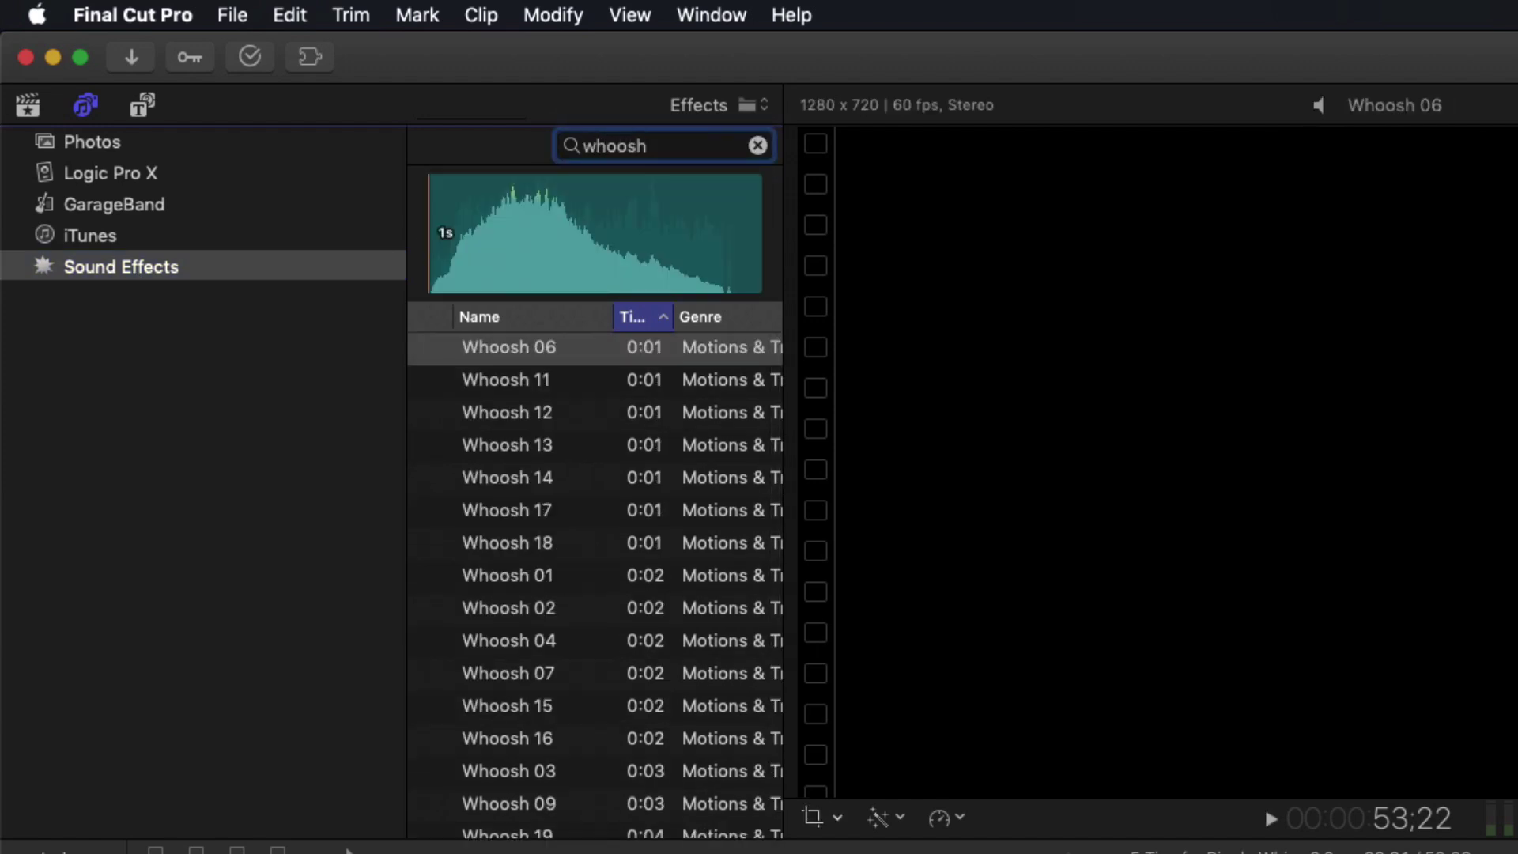
Sort the whoosh results by duration, shortest first.
mouse_move(678, 342)
left_click_drag(681, 318, 716, 316)
scroll(587, 454, "down", 1)
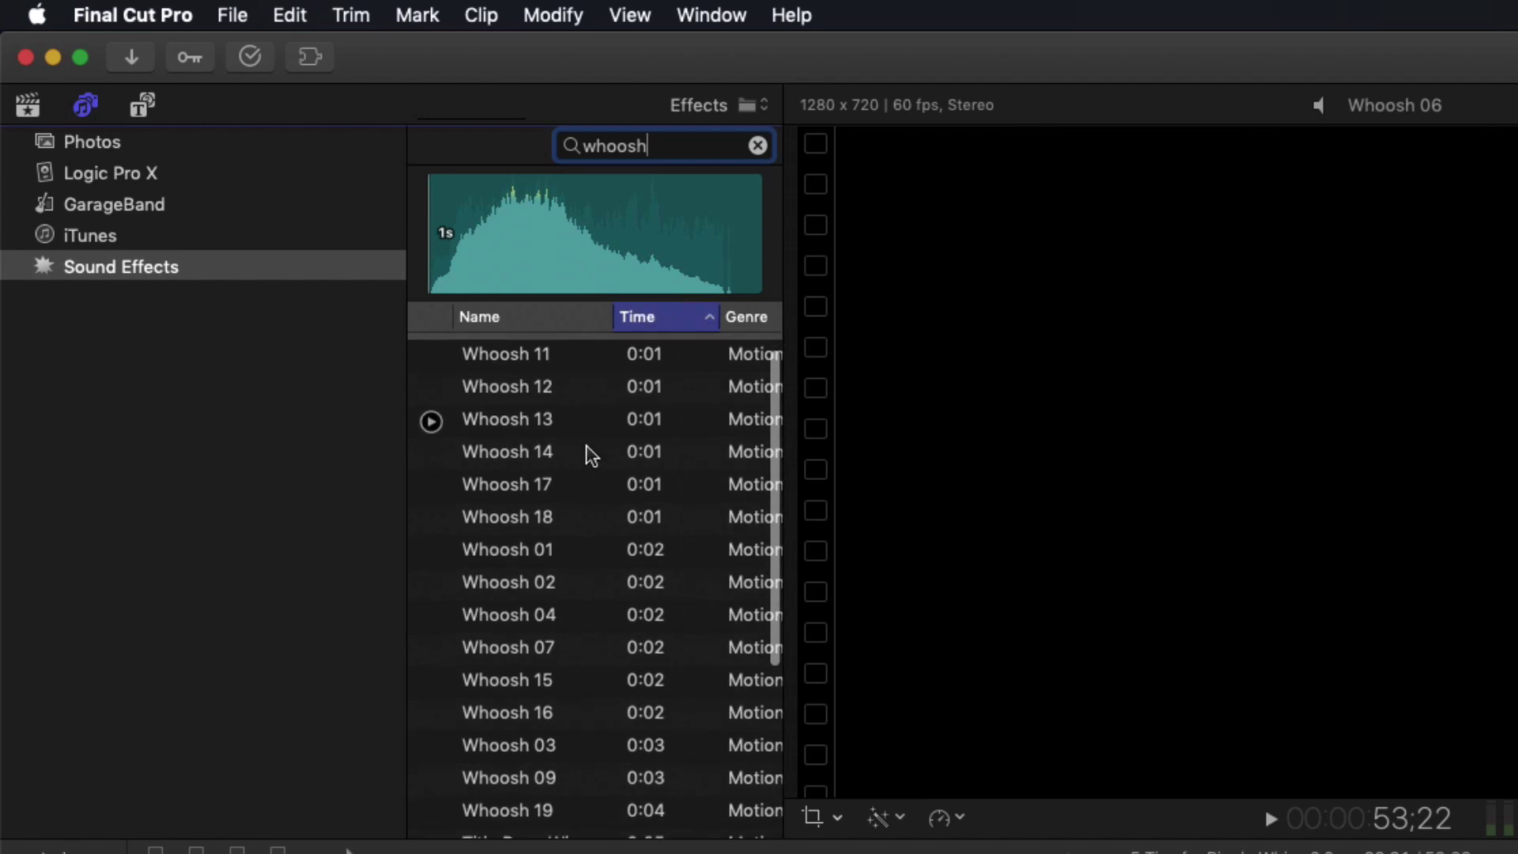
scroll(670, 372, "up", 1)
left_click(677, 321)
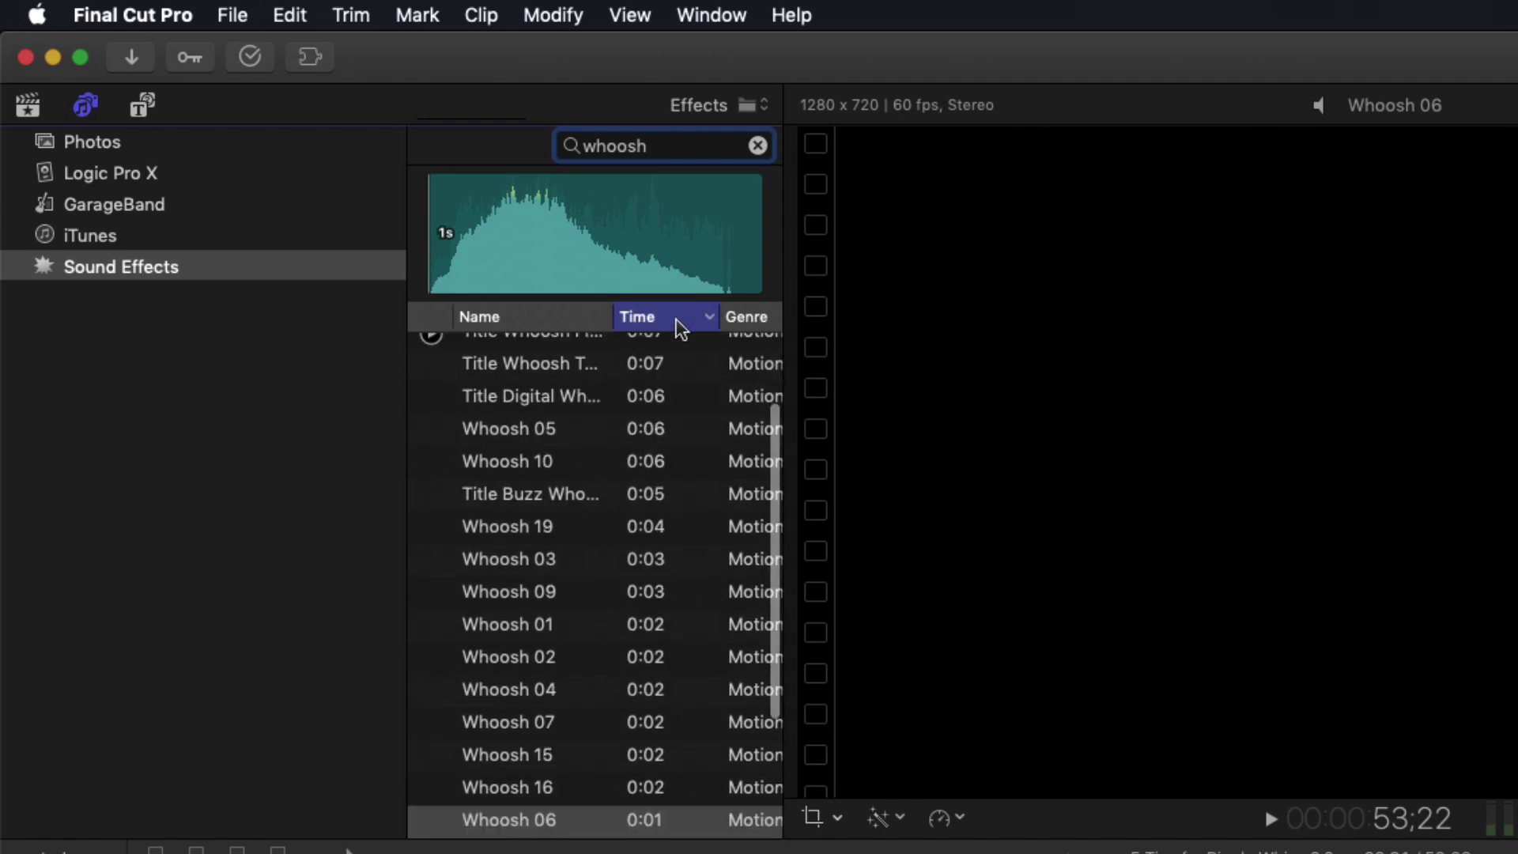
left_click(678, 321)
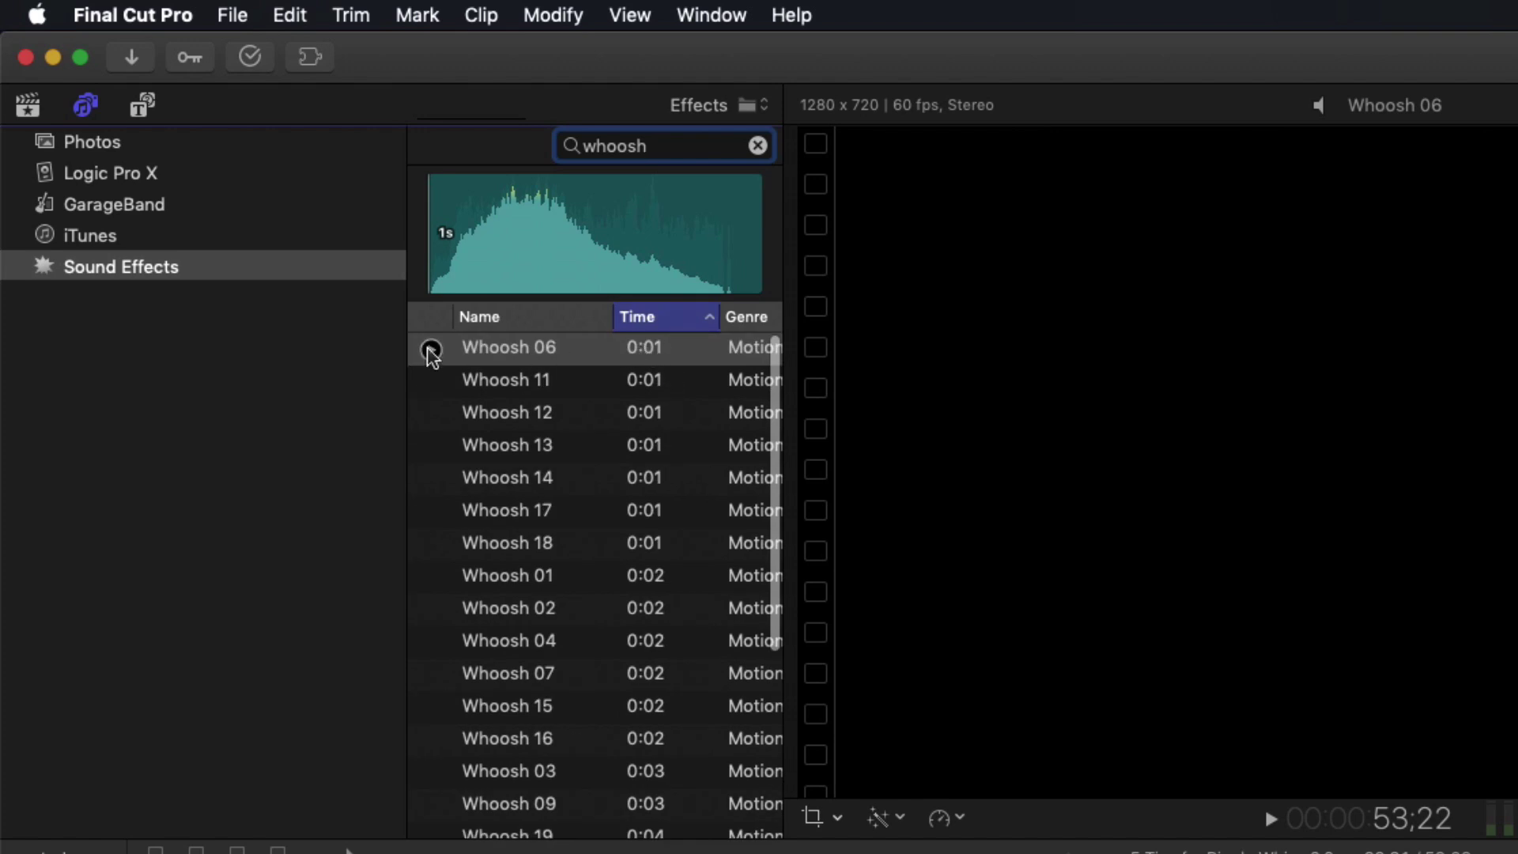
Audition Whoosh 06, Whoosh 11 and Whoosh 12.
left_click(431, 349)
left_click(431, 382)
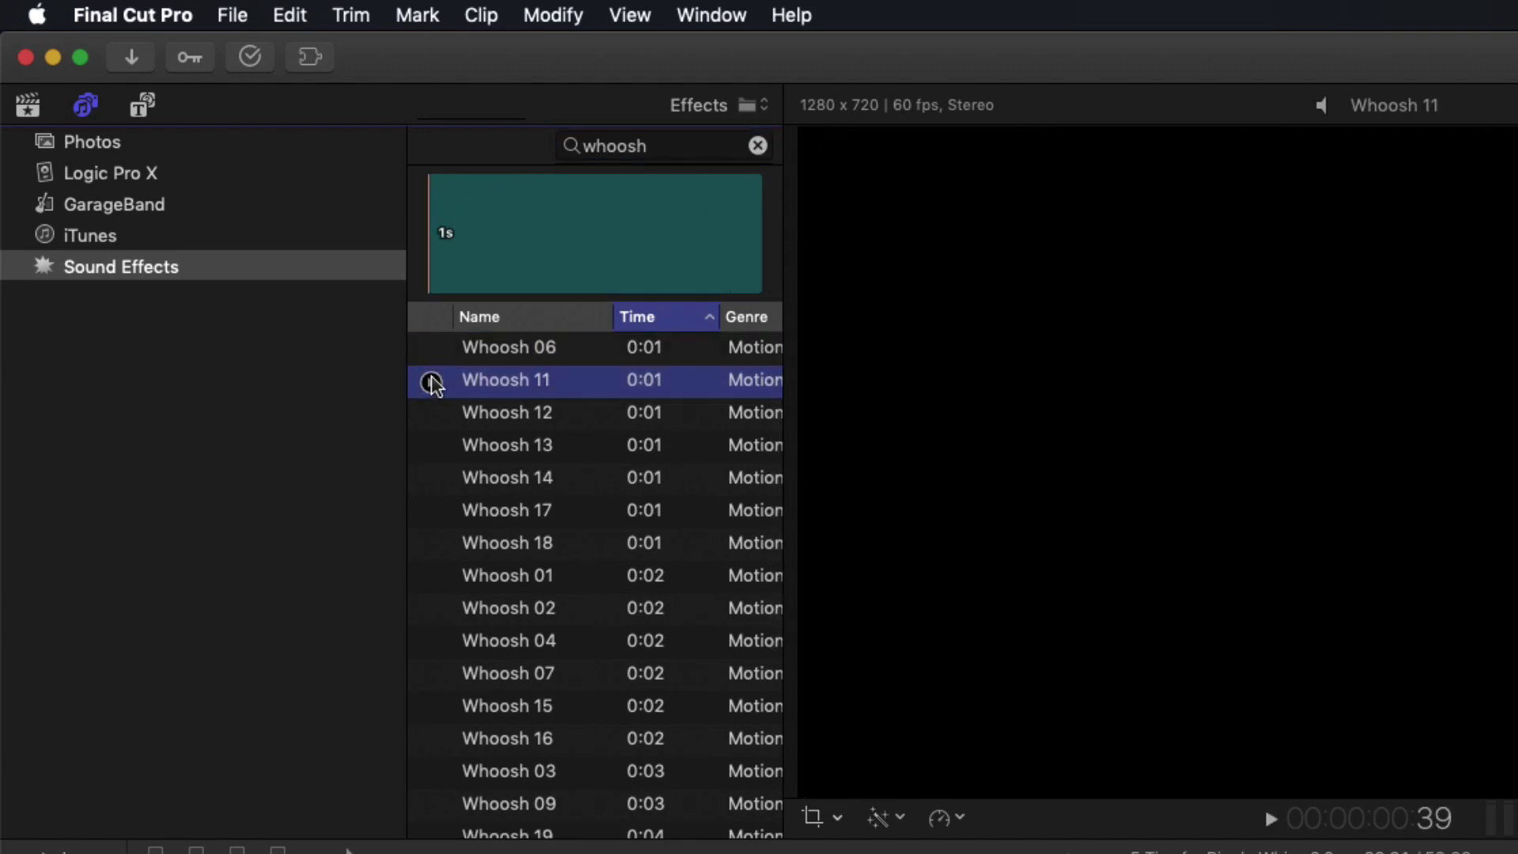
left_click(431, 415)
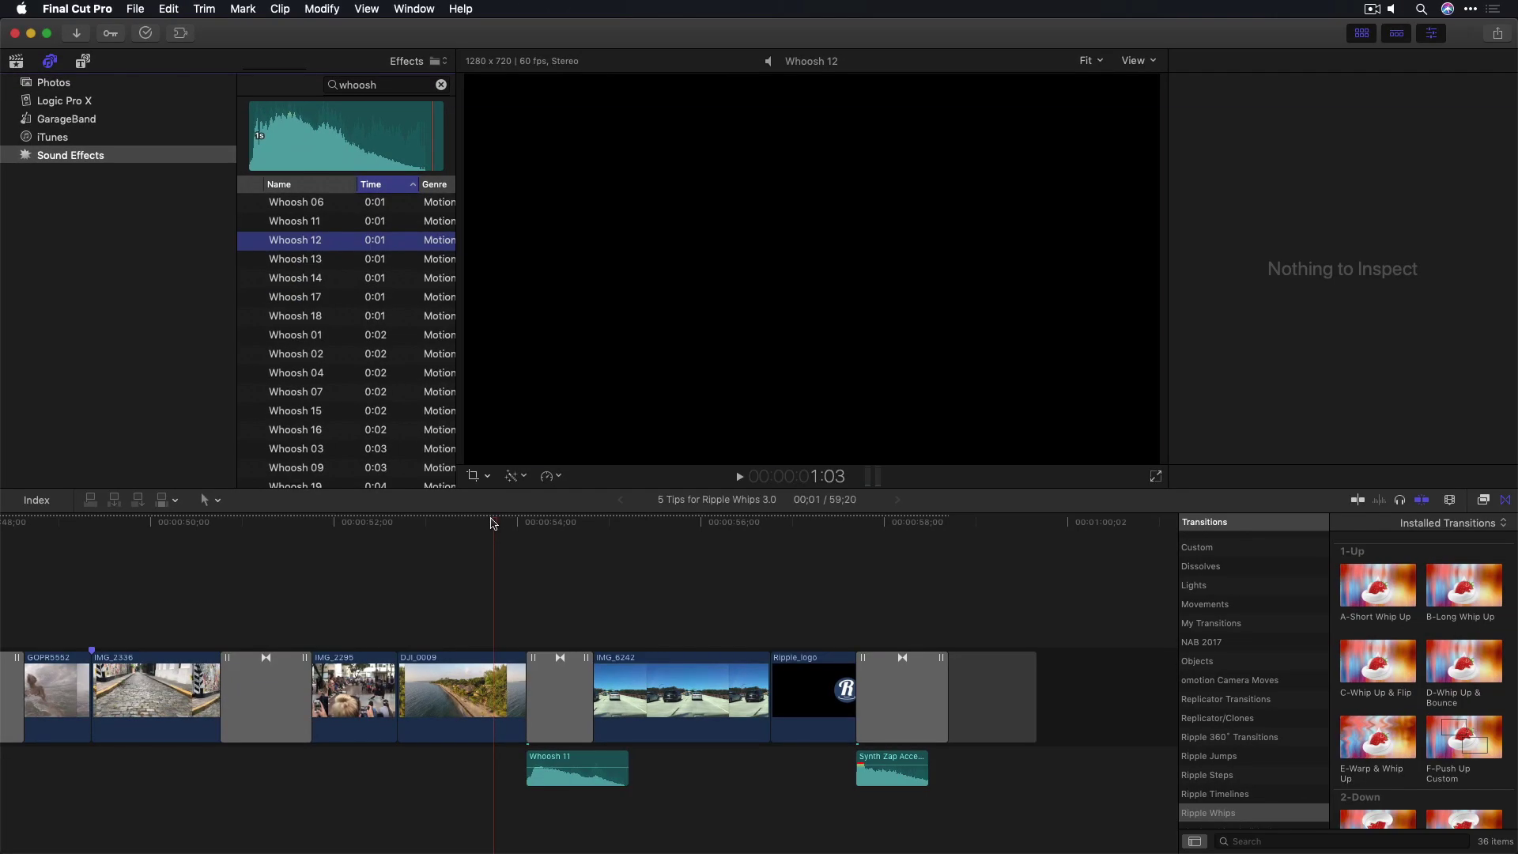
left_click(794, 853)
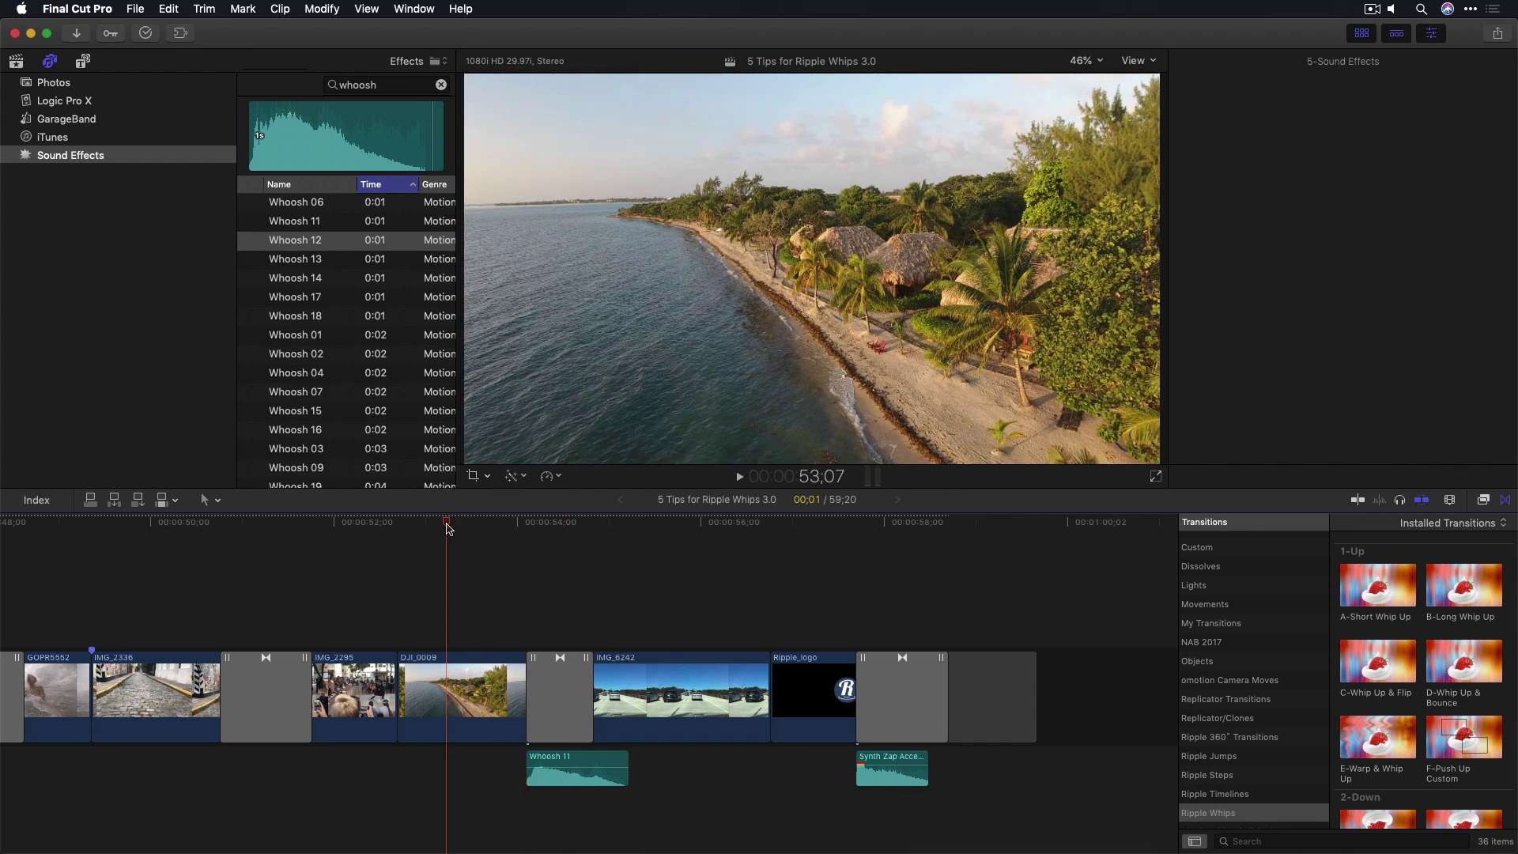
key("space")
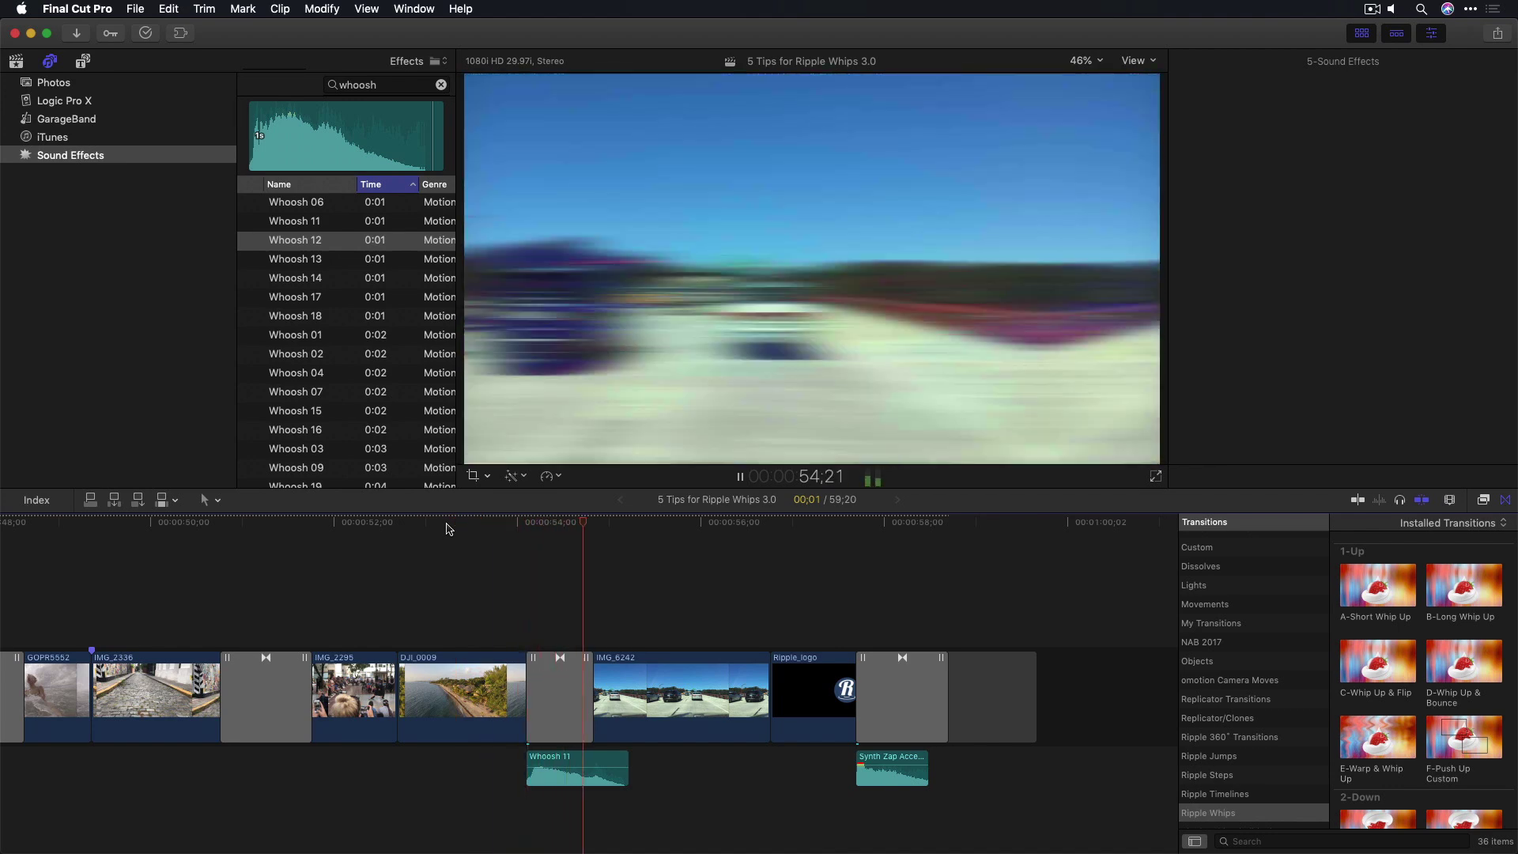
key("space")
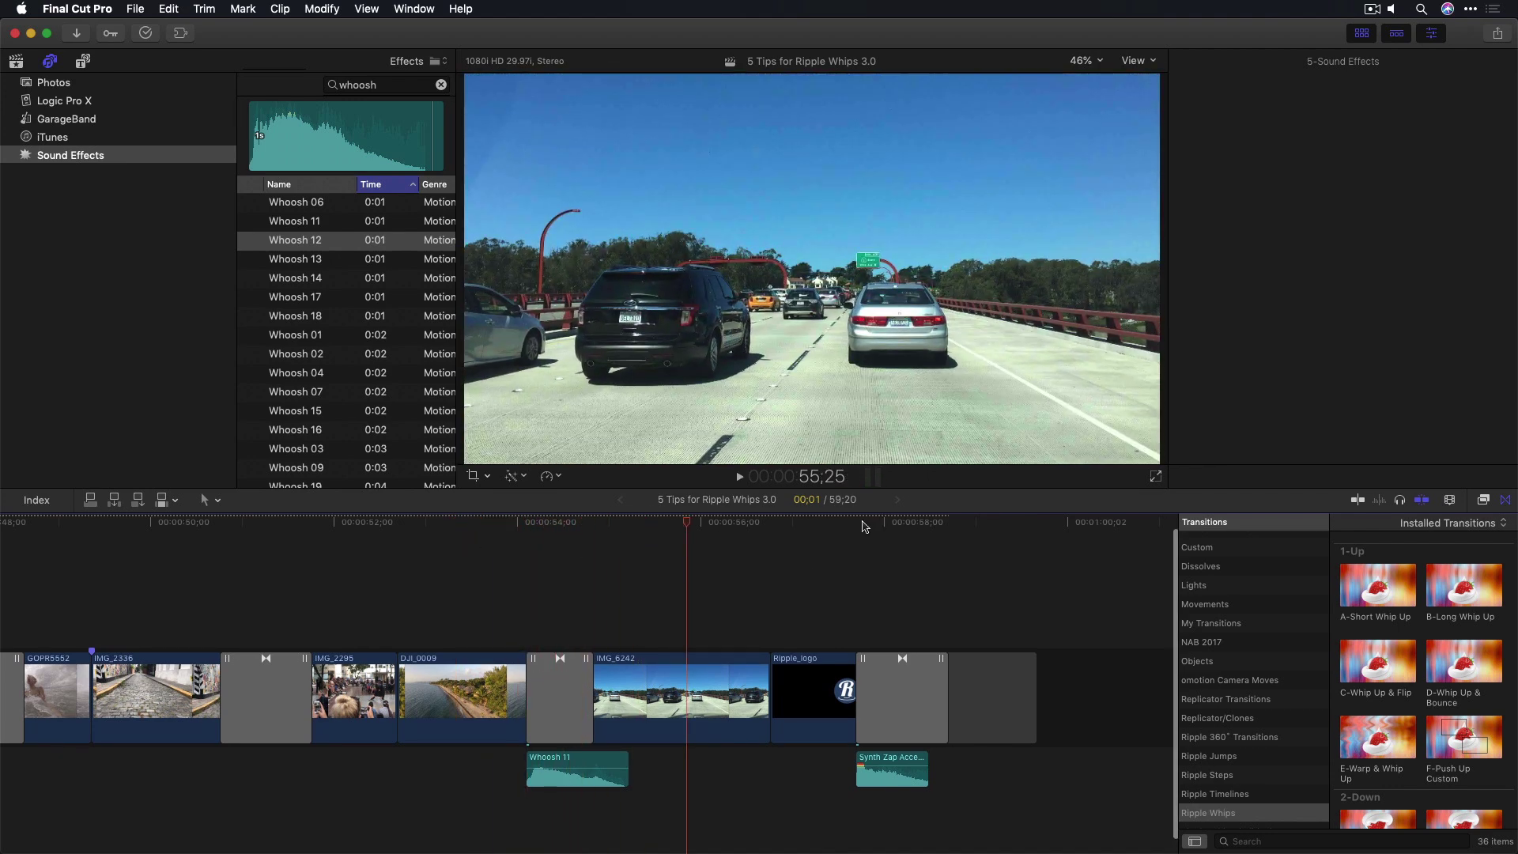
mouse_move(865, 526)
left_mouse_down()
mouse_move(918, 524)
mouse_move(837, 527)
left_mouse_up()
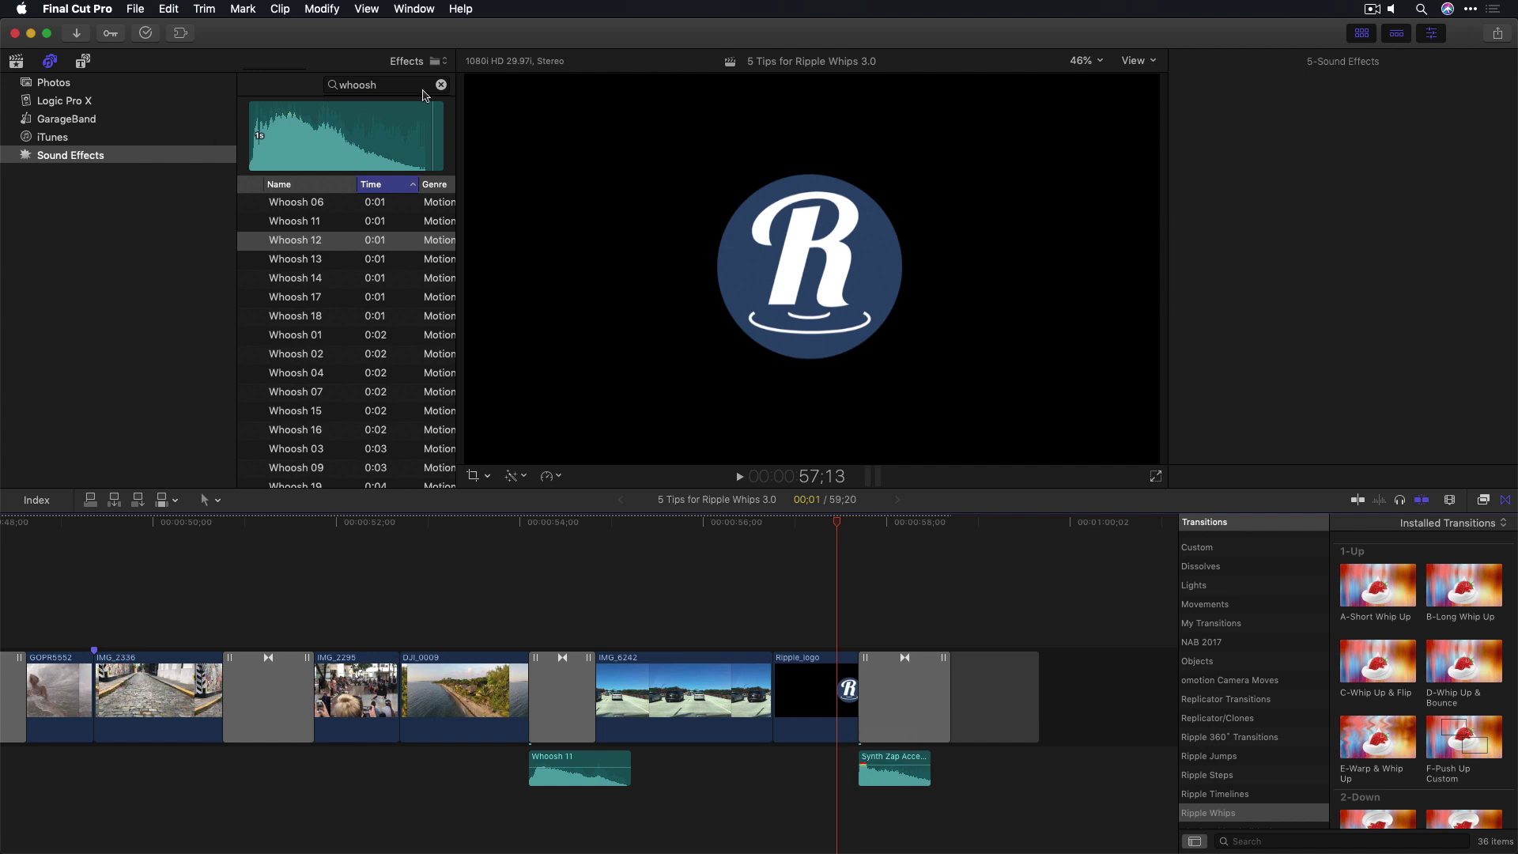
Search 'sting' and audition Cartoon Boing, Short Accent, Synth Zingers 03 and 04.
left_click(441, 84)
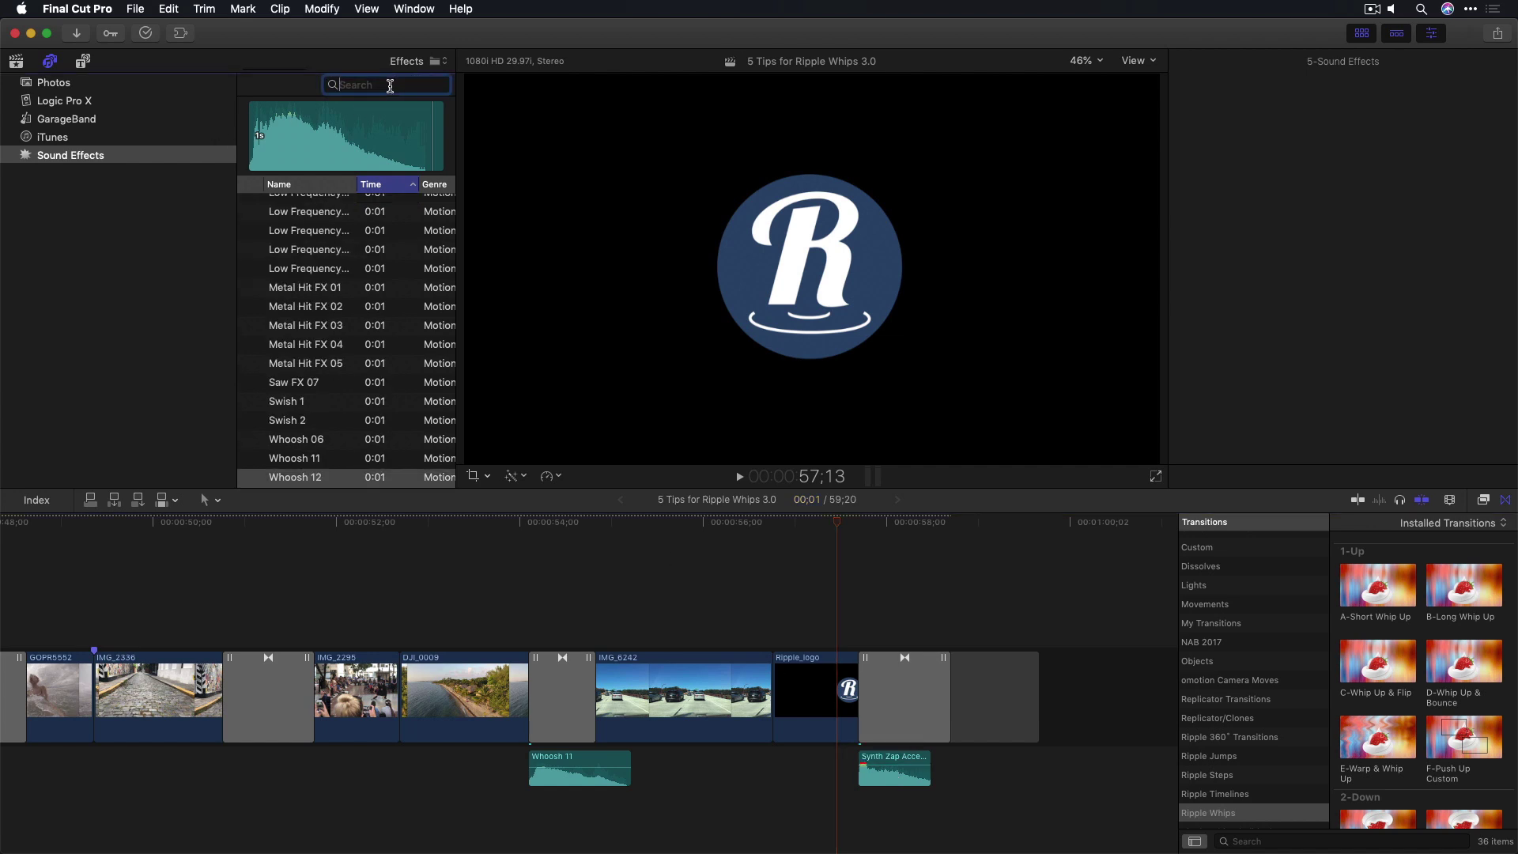
type("stinger")
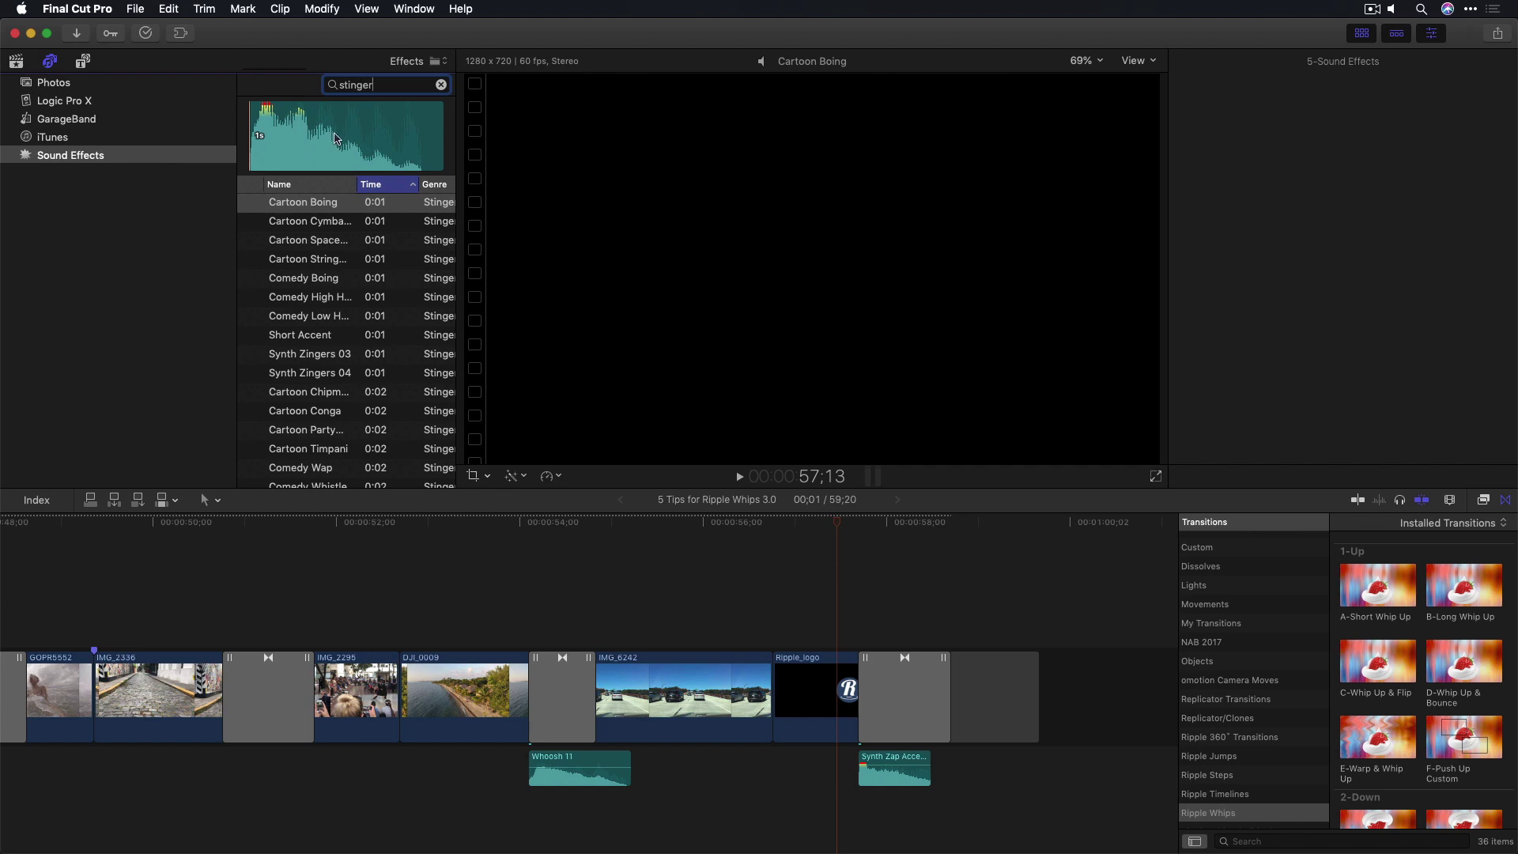
mouse_move(255, 207)
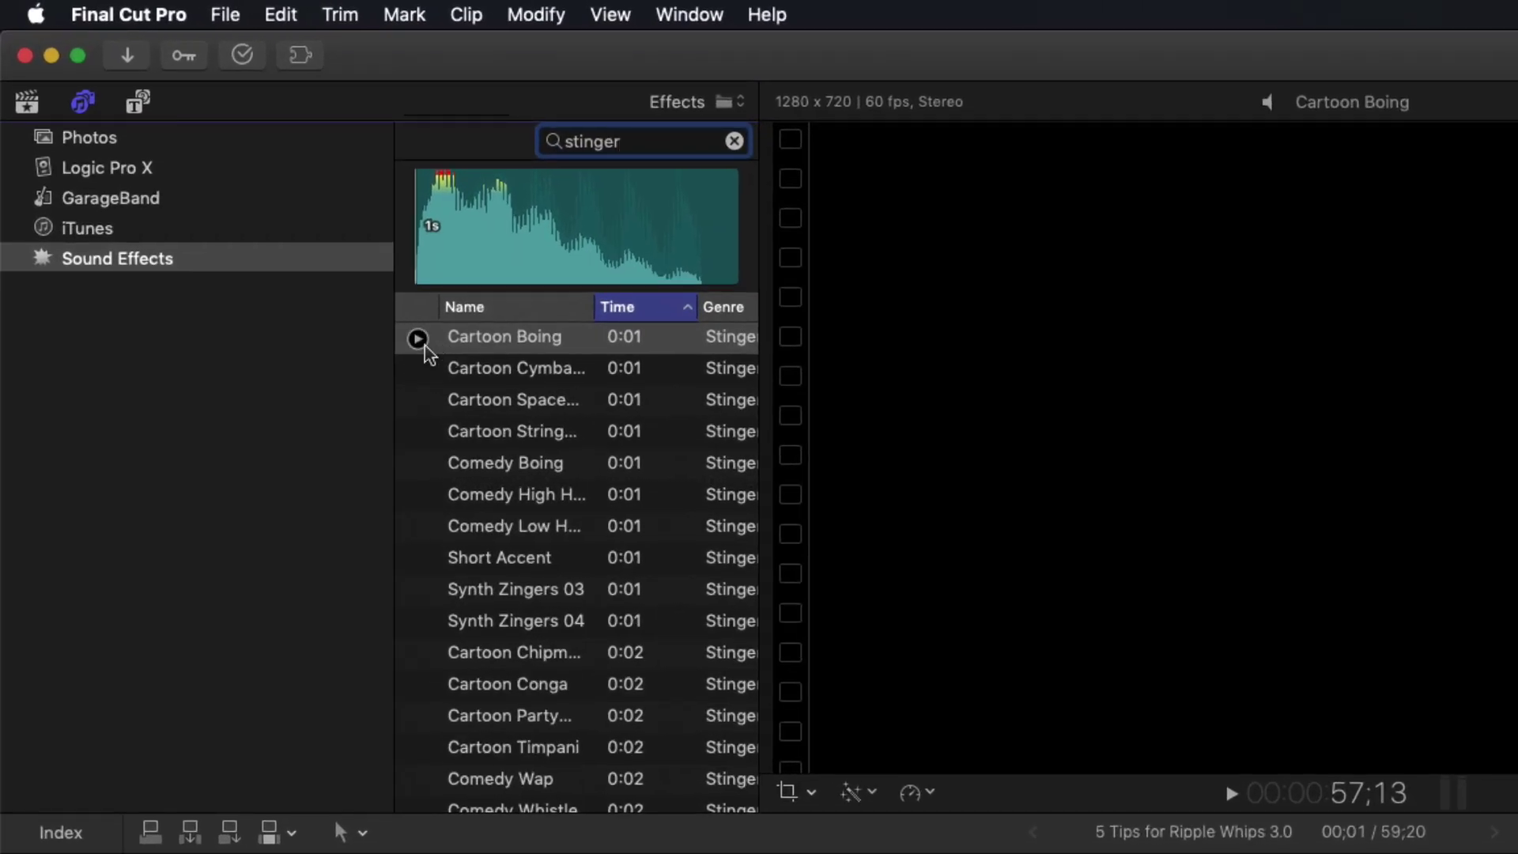
left_click(417, 340)
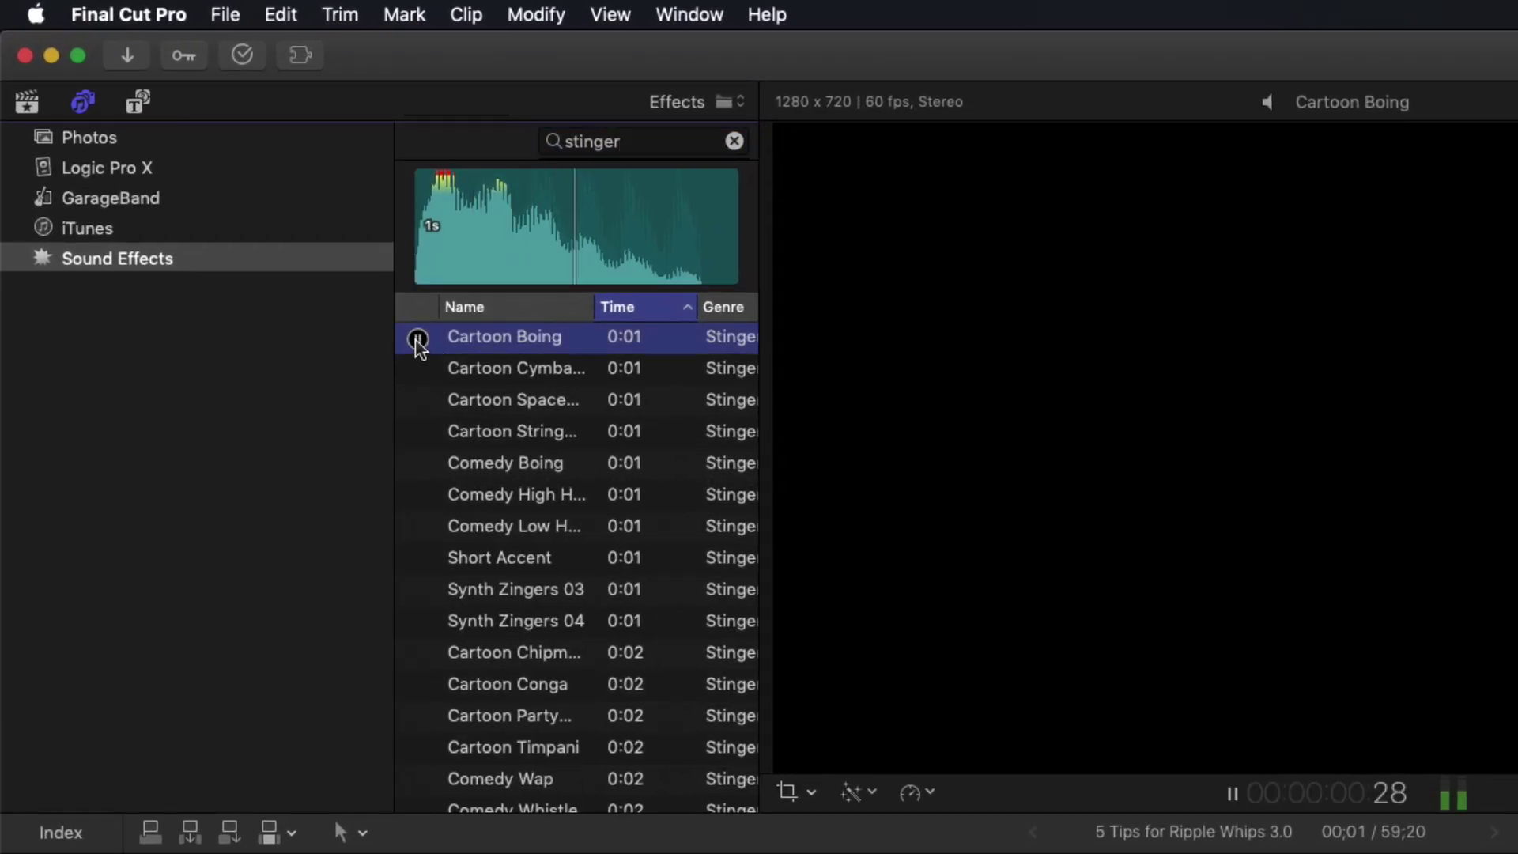
left_click(418, 559)
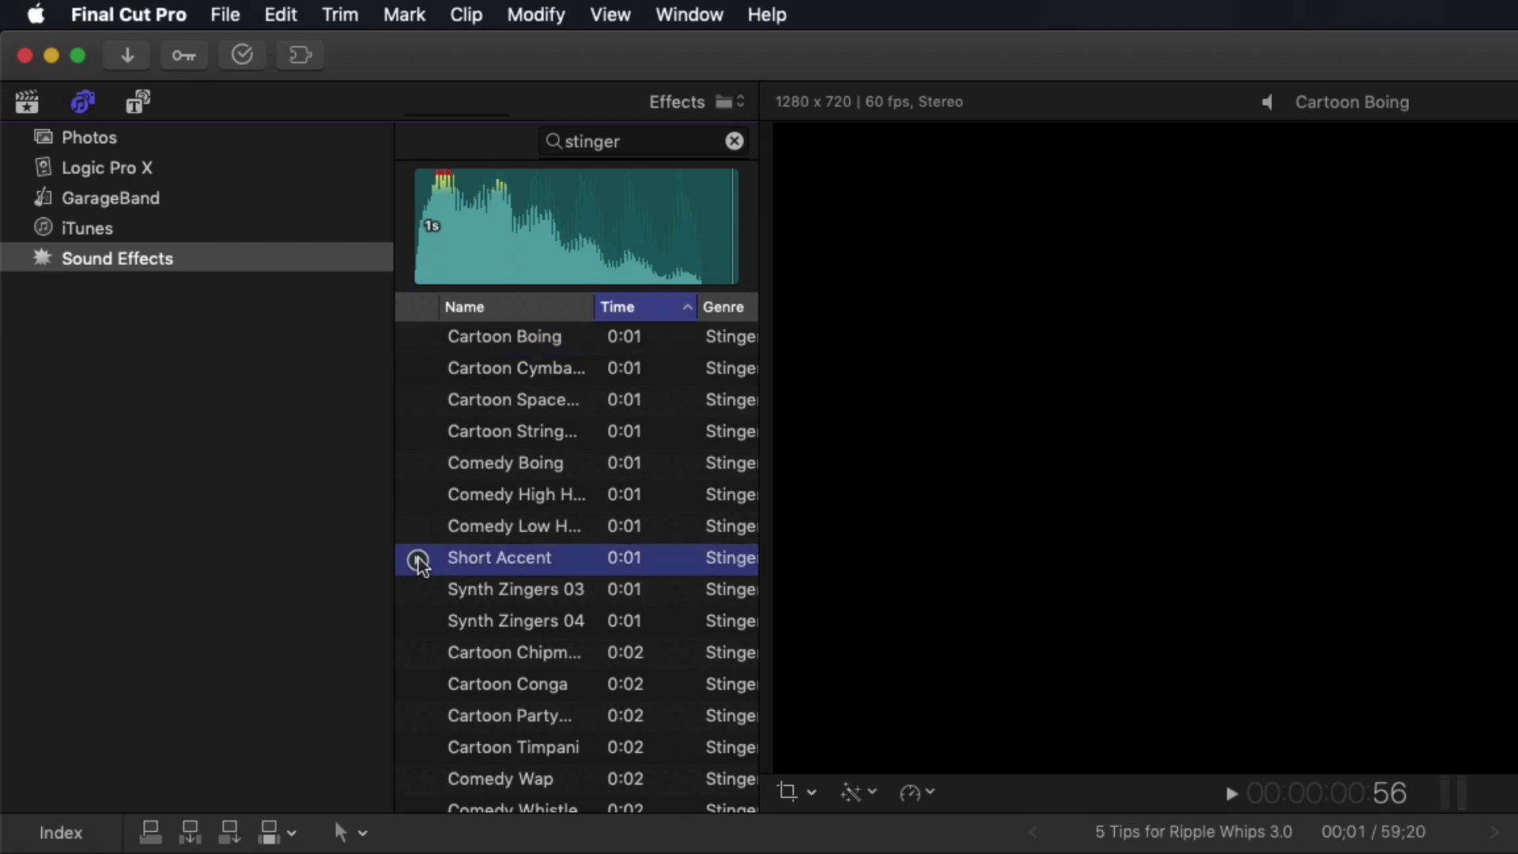
left_click(417, 591)
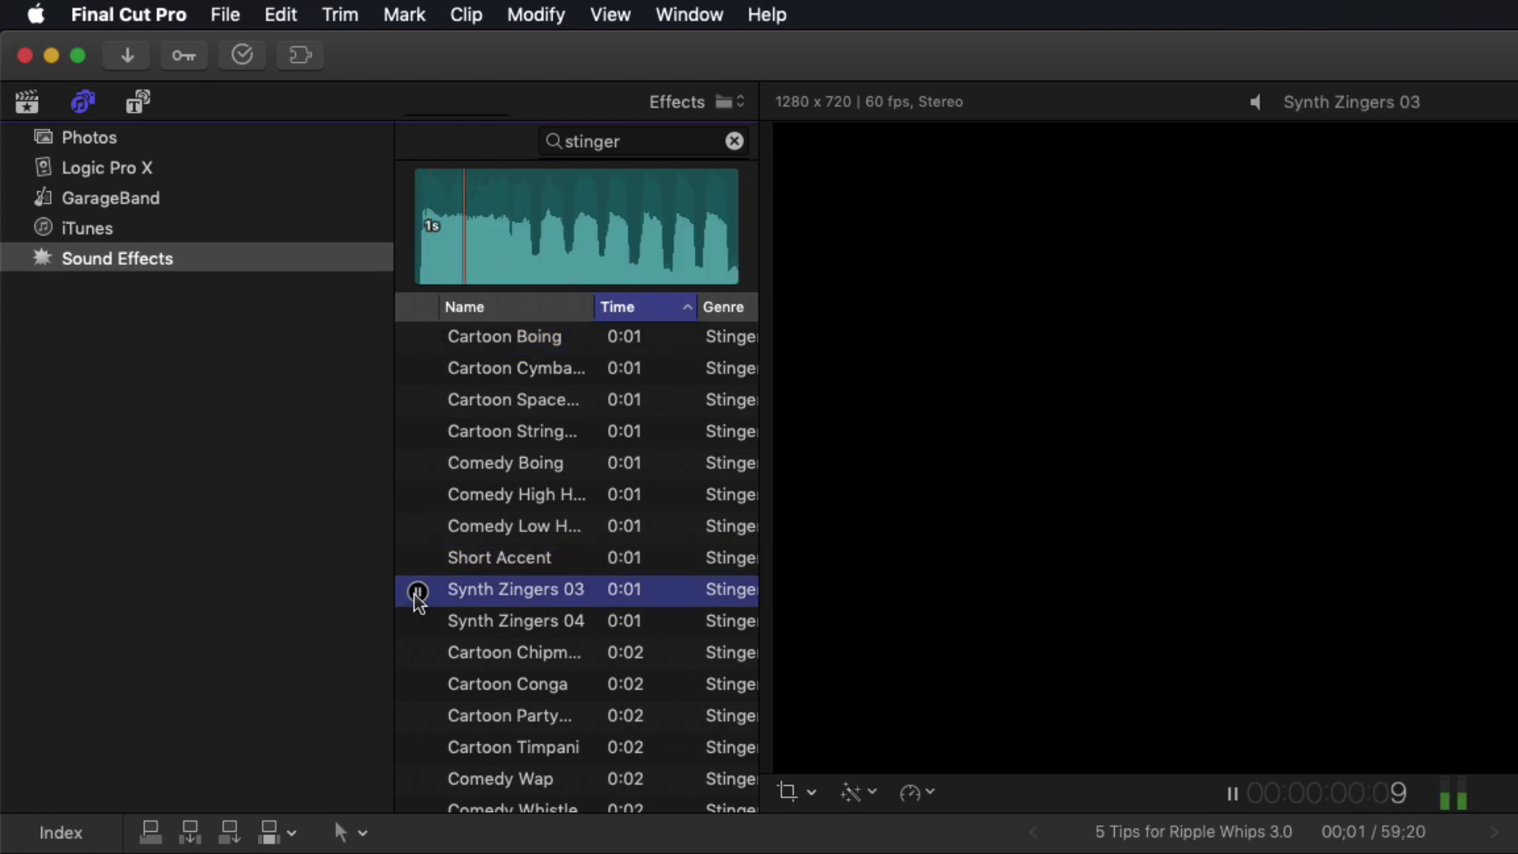
left_click(417, 623)
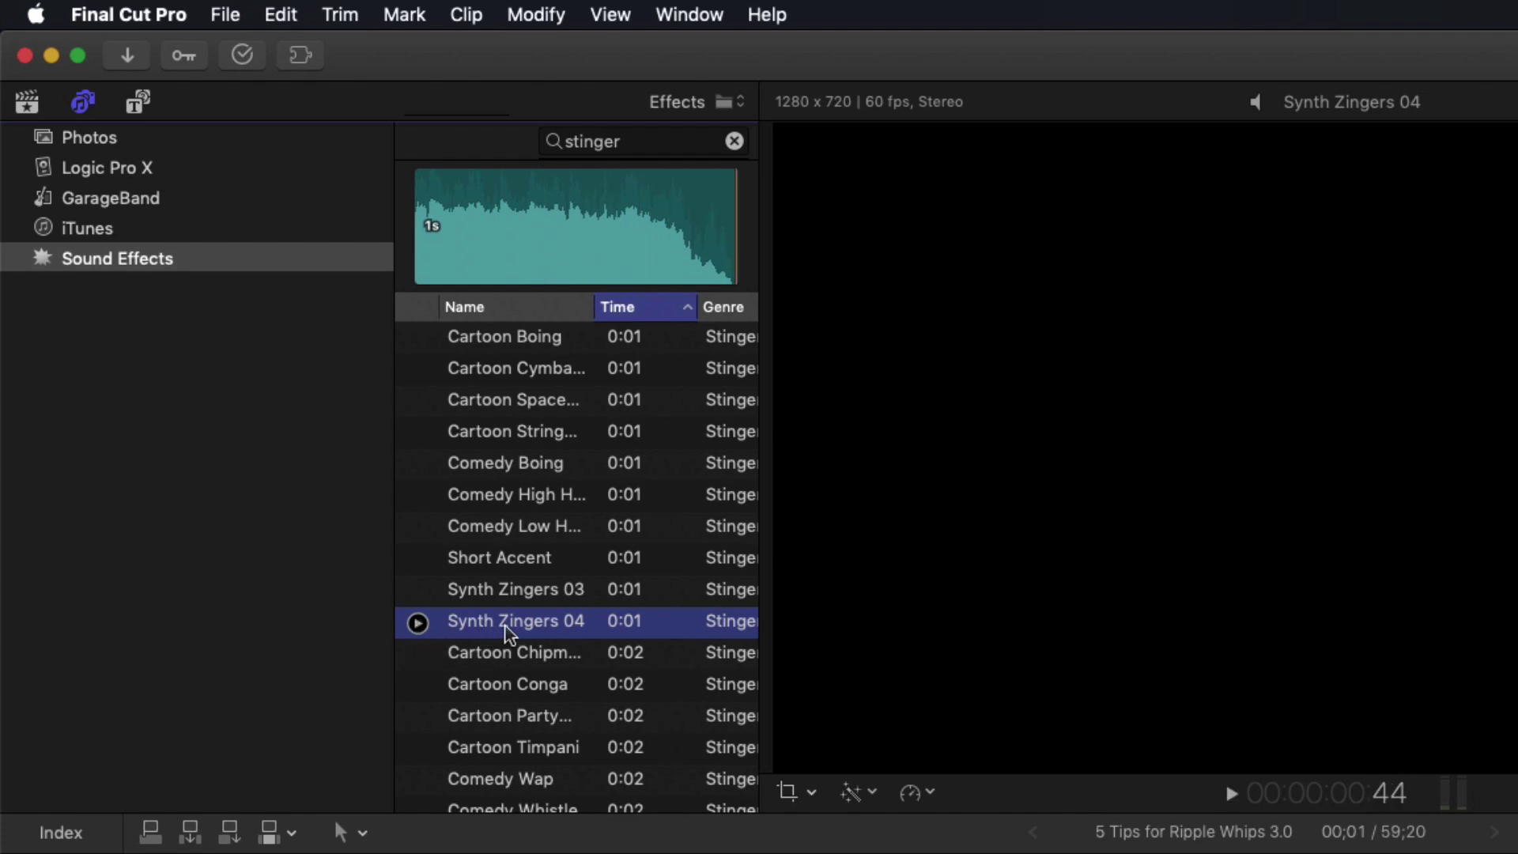
scroll(506, 632, "down", 1)
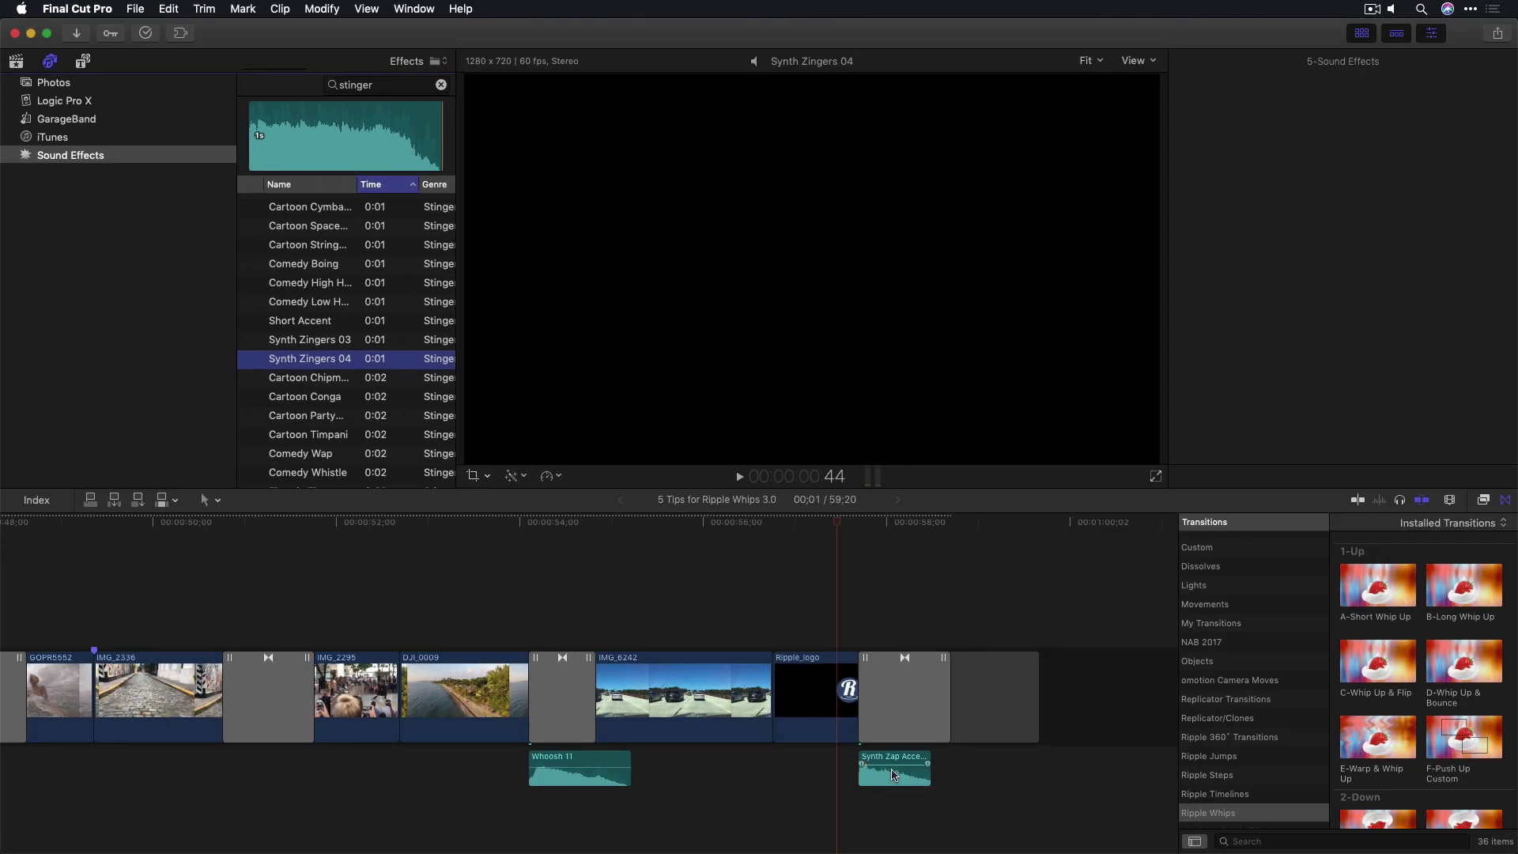
Search 'zap' and audition Zap and Synth Zap Impact.
double_click(331, 85)
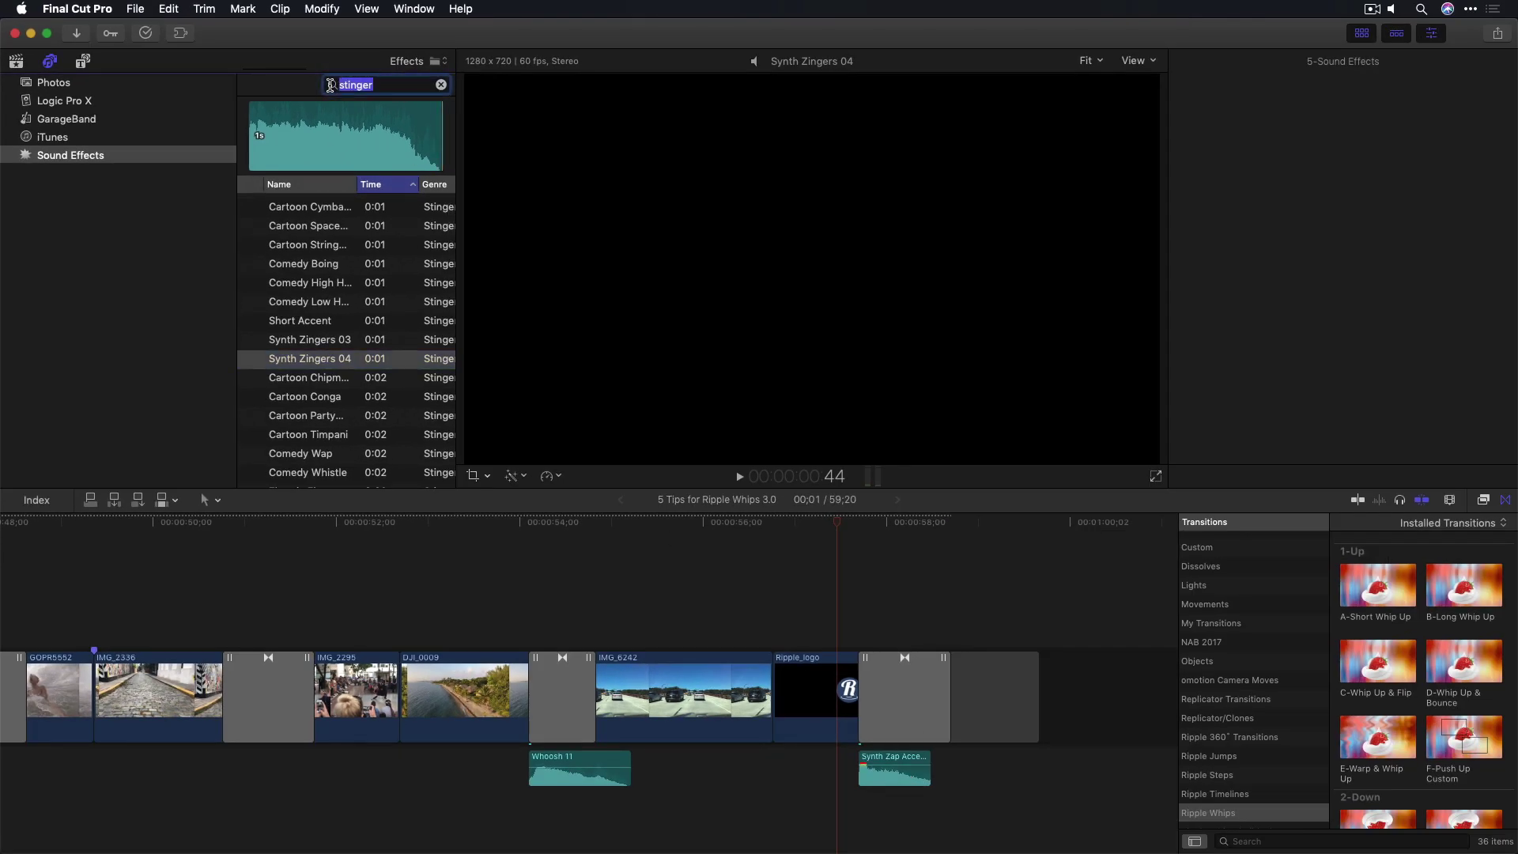
type("zap")
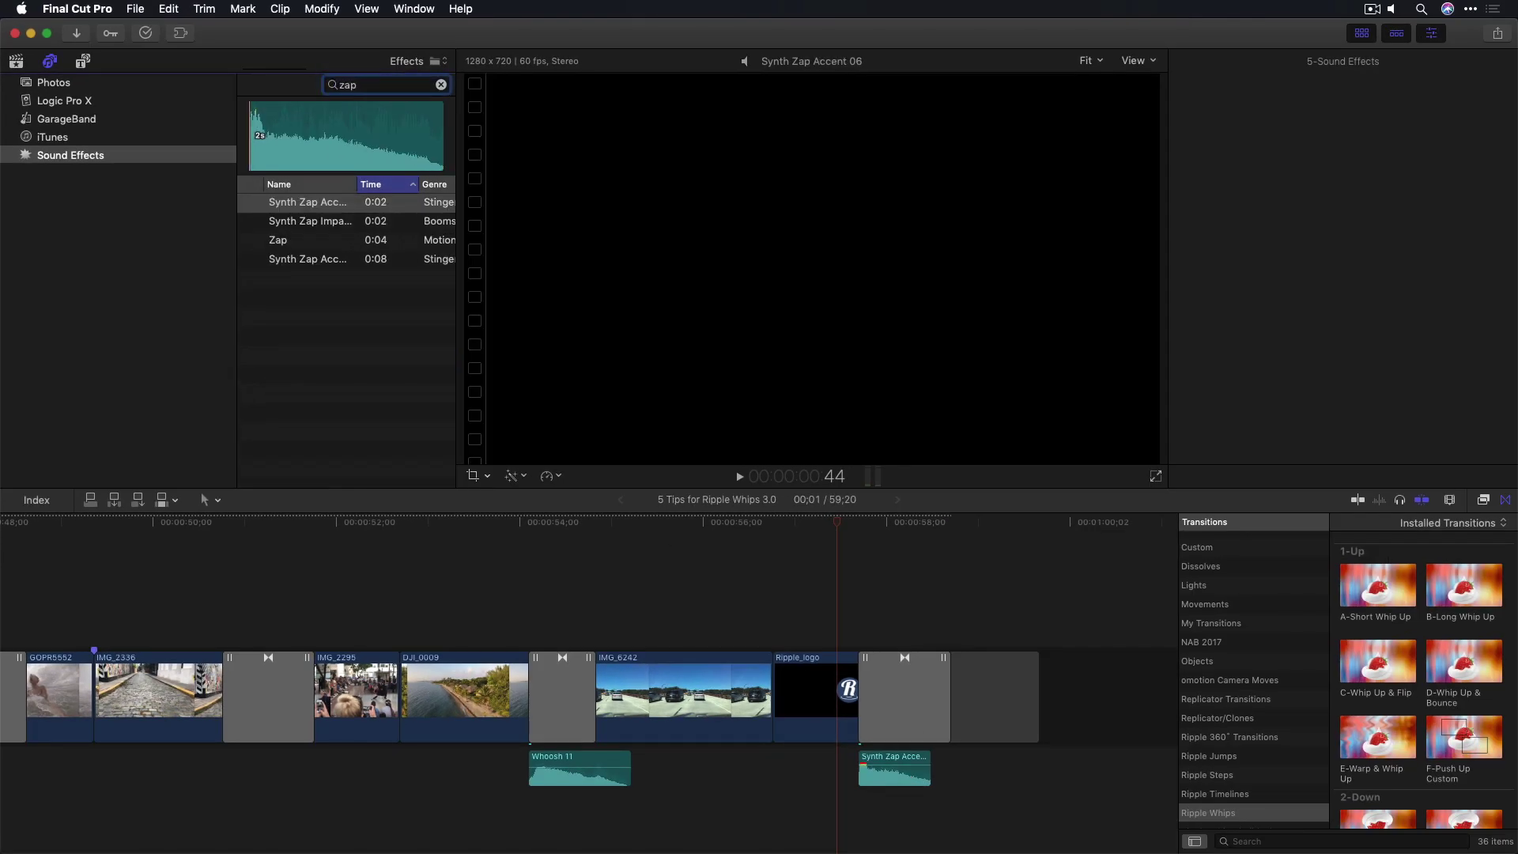
left_click(251, 241)
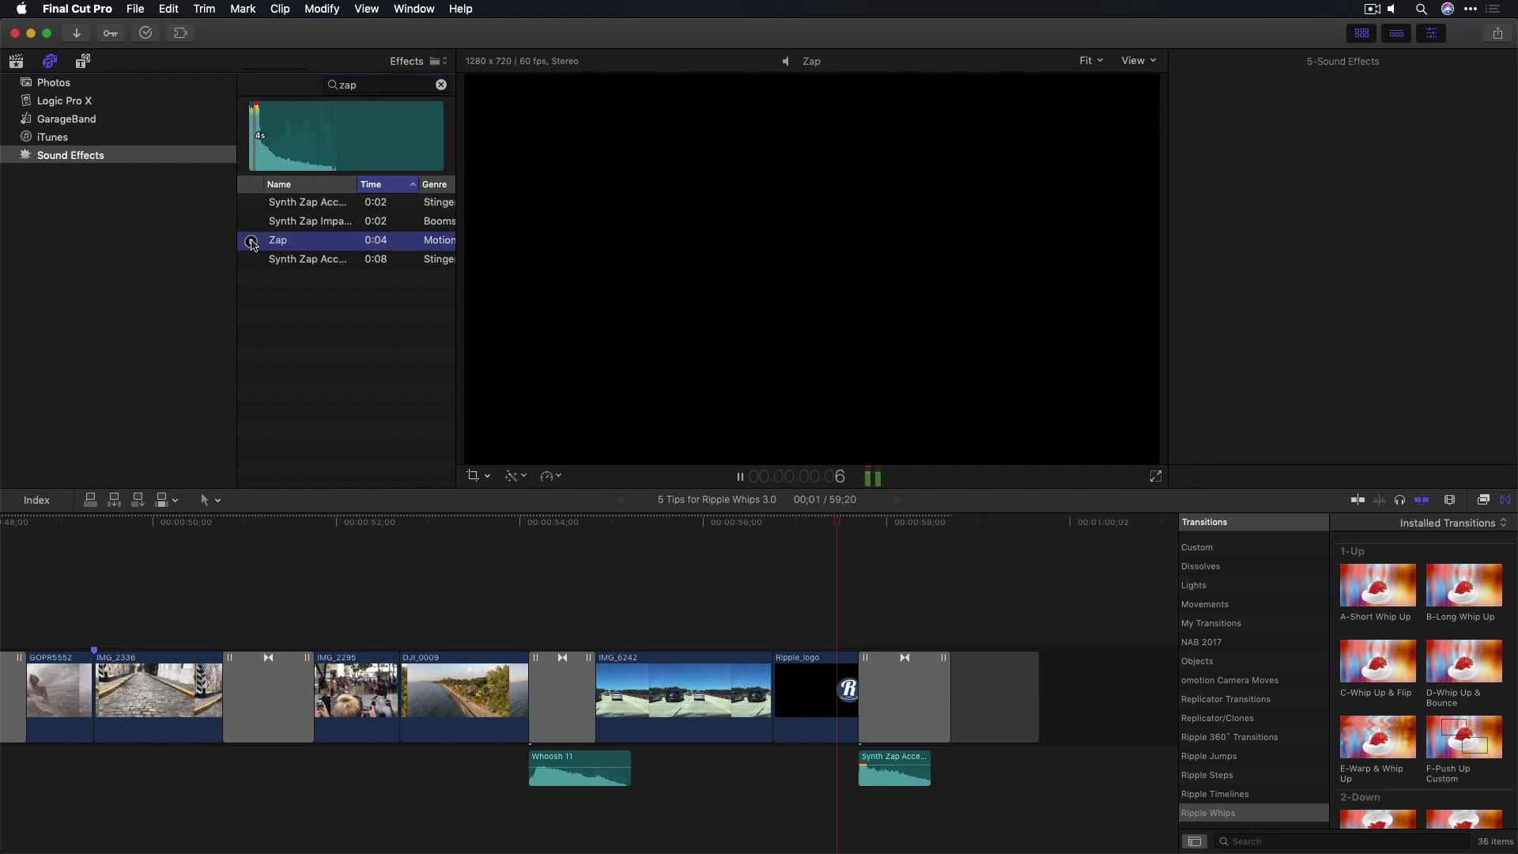
left_click(251, 221)
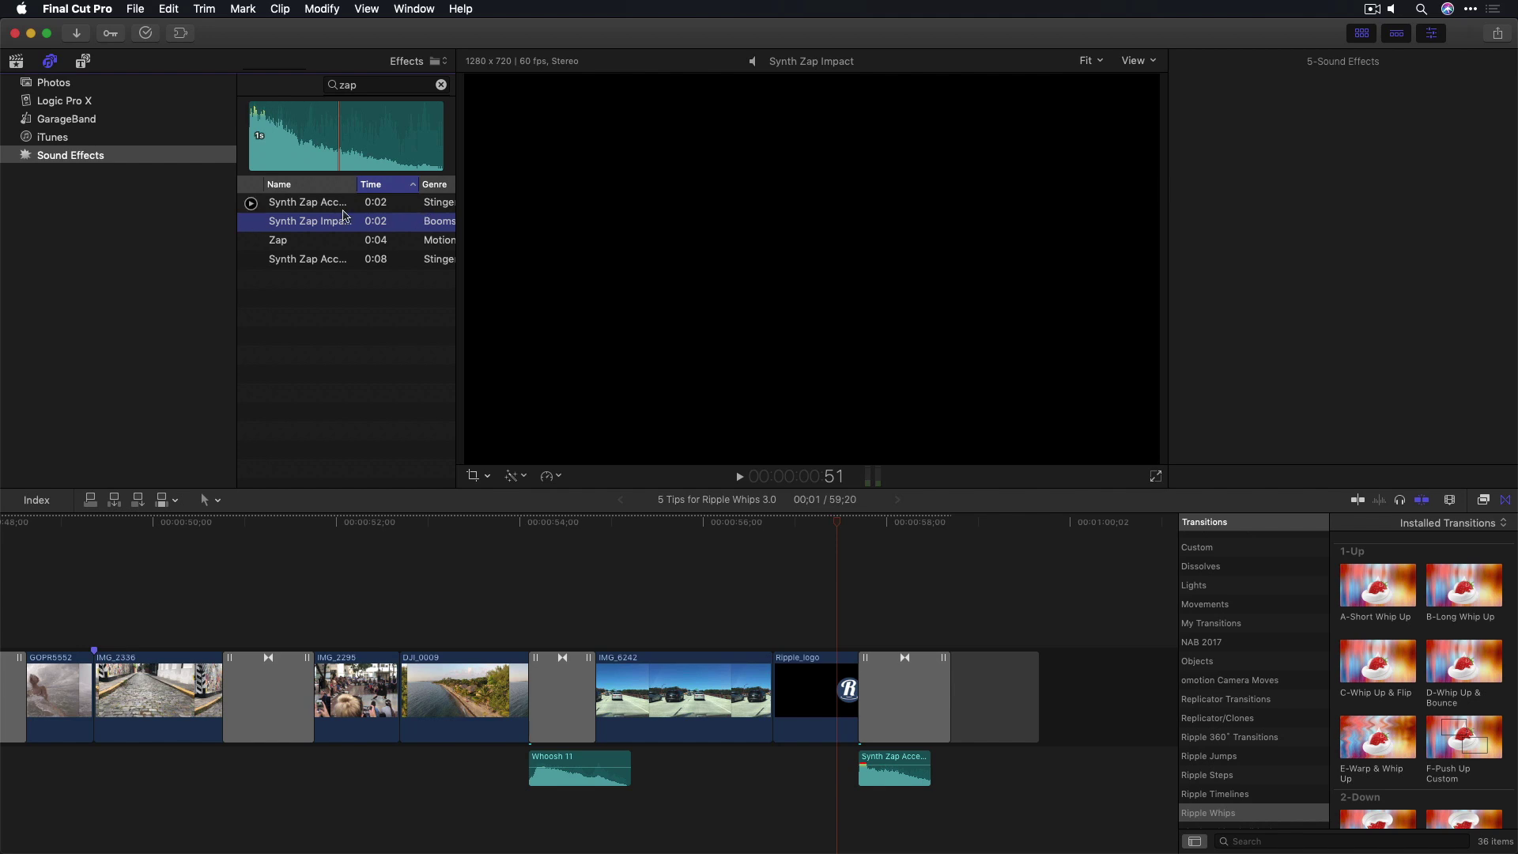
left_click_drag(849, 518, 810, 521)
key("space")
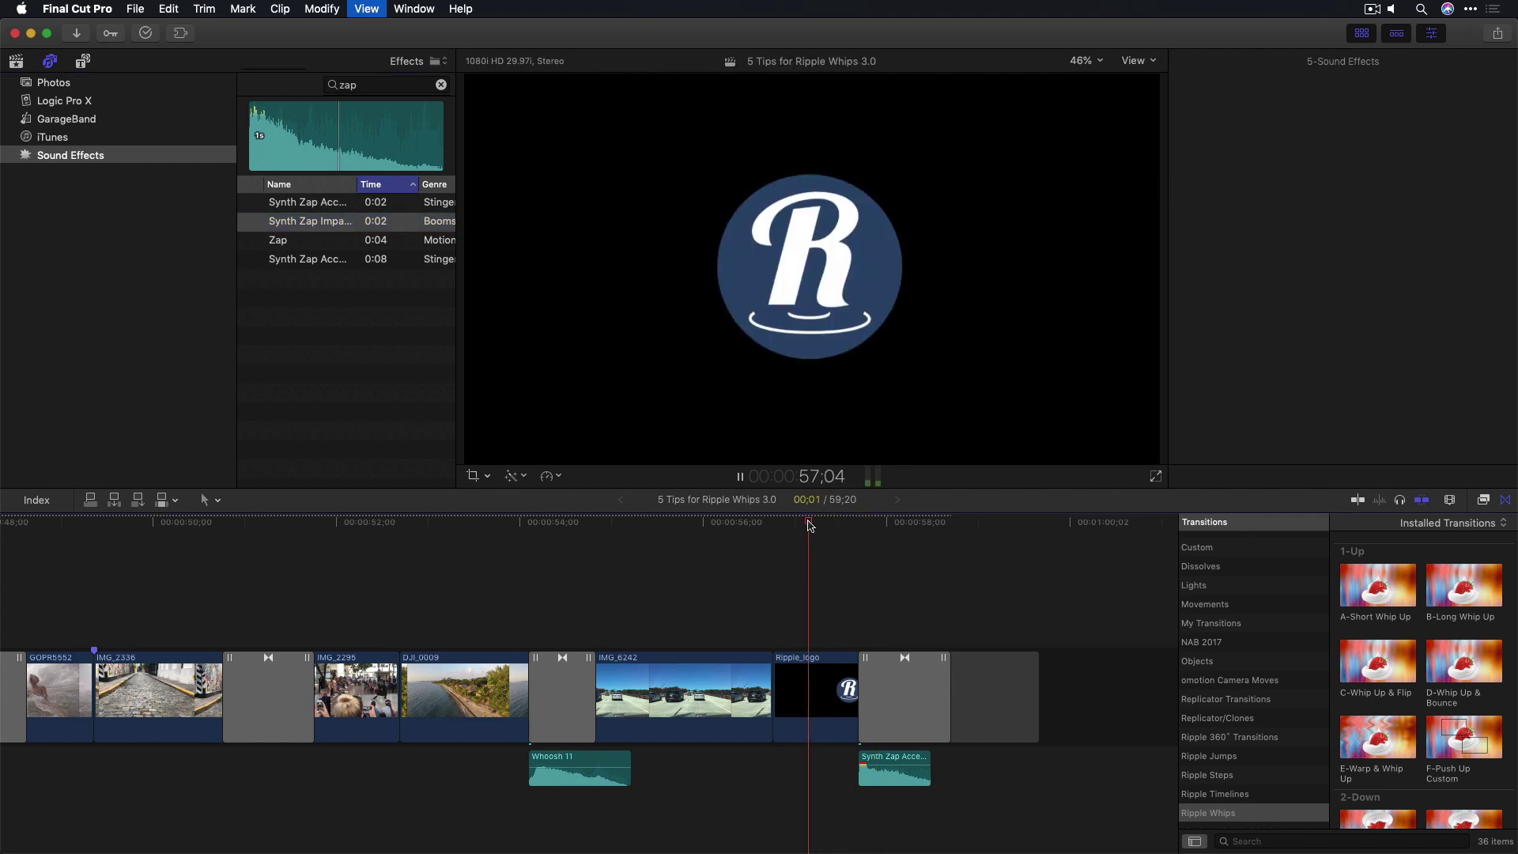